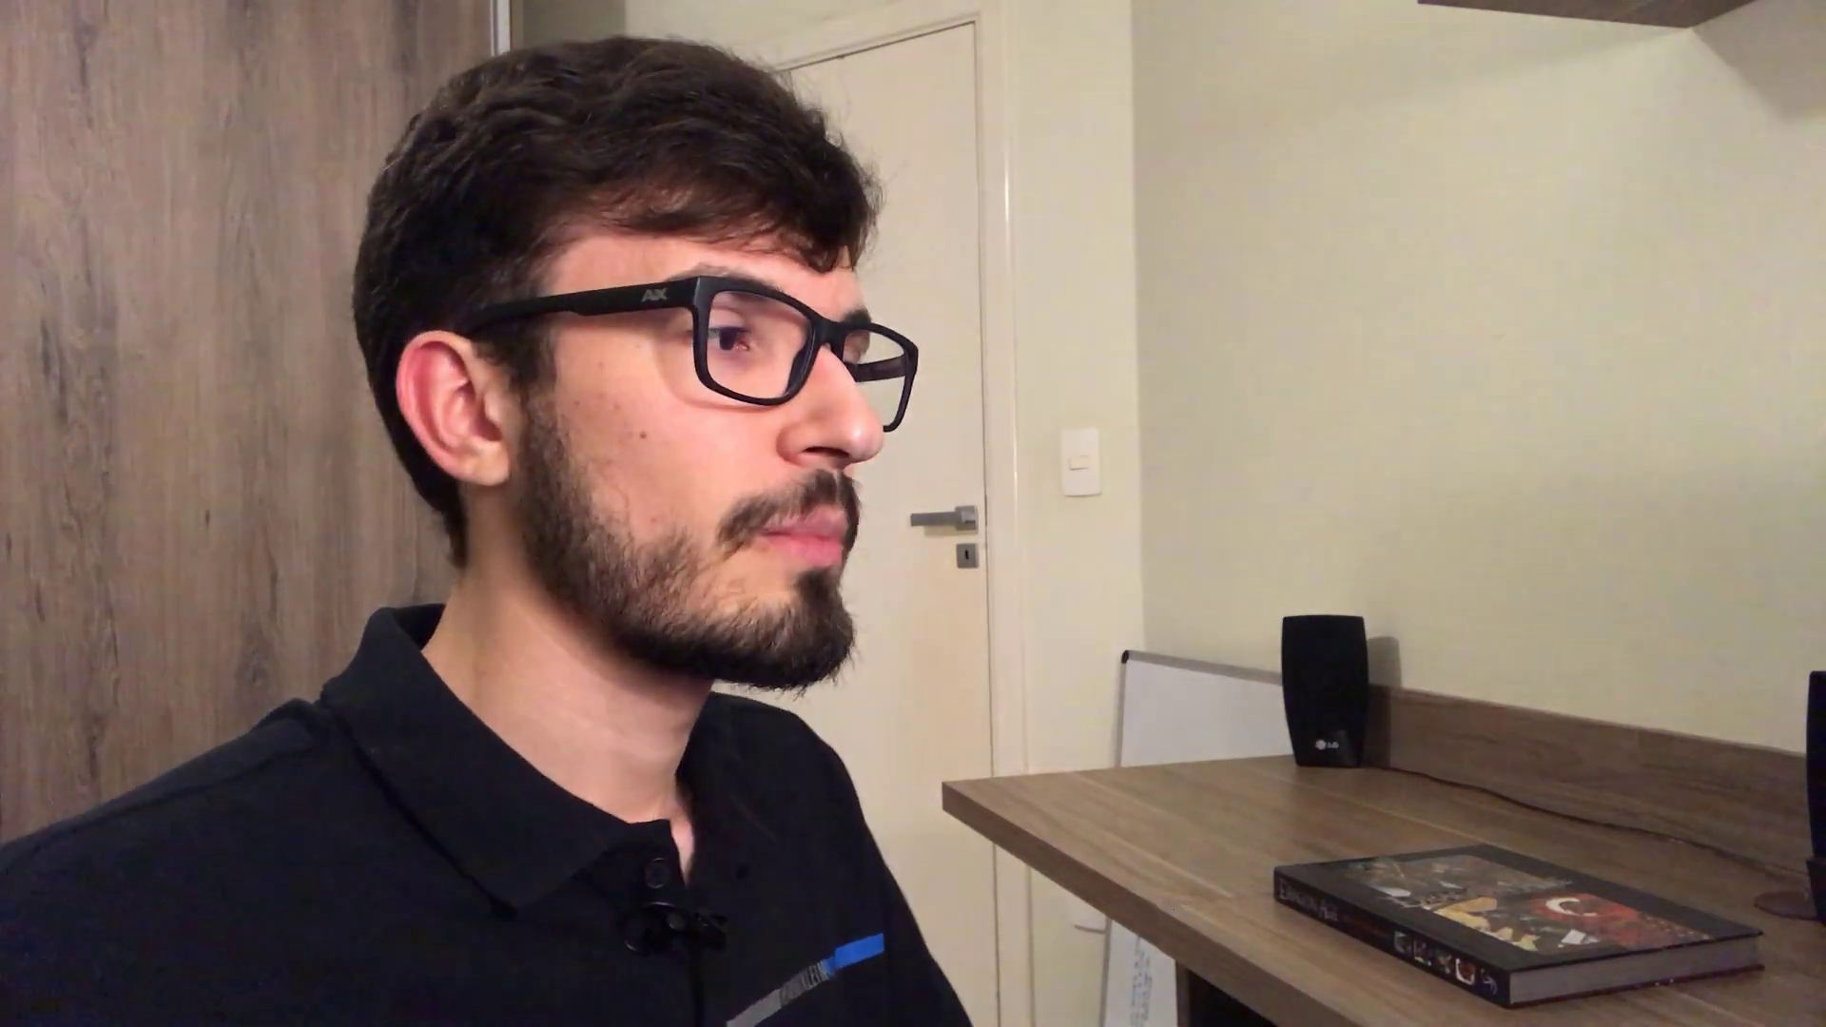
Step: View Dungeon_Tileset_at.png zoomed in and panned in Photos, then close Photos
{"action": "double_click", "coordinate": [310, 745]}
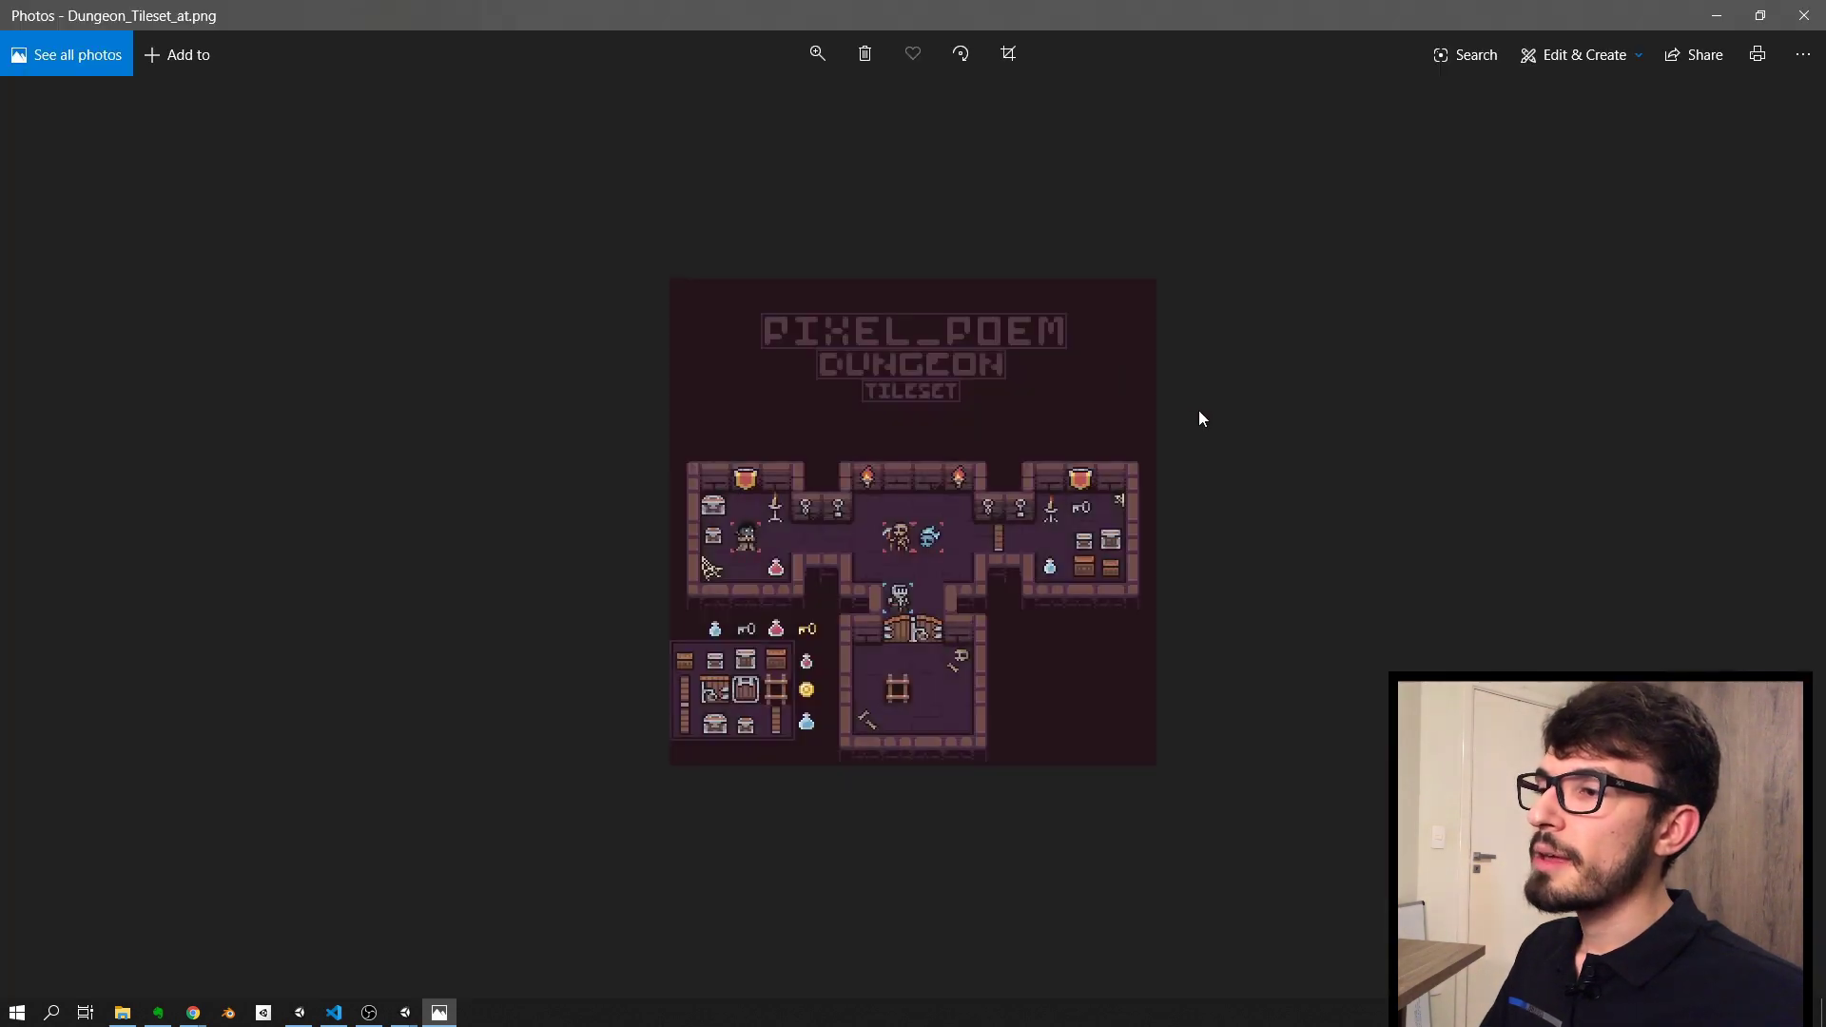
{"action": "scroll", "coordinate": [1184, 476], "scroll_direction": "up", "scroll_amount": 2}
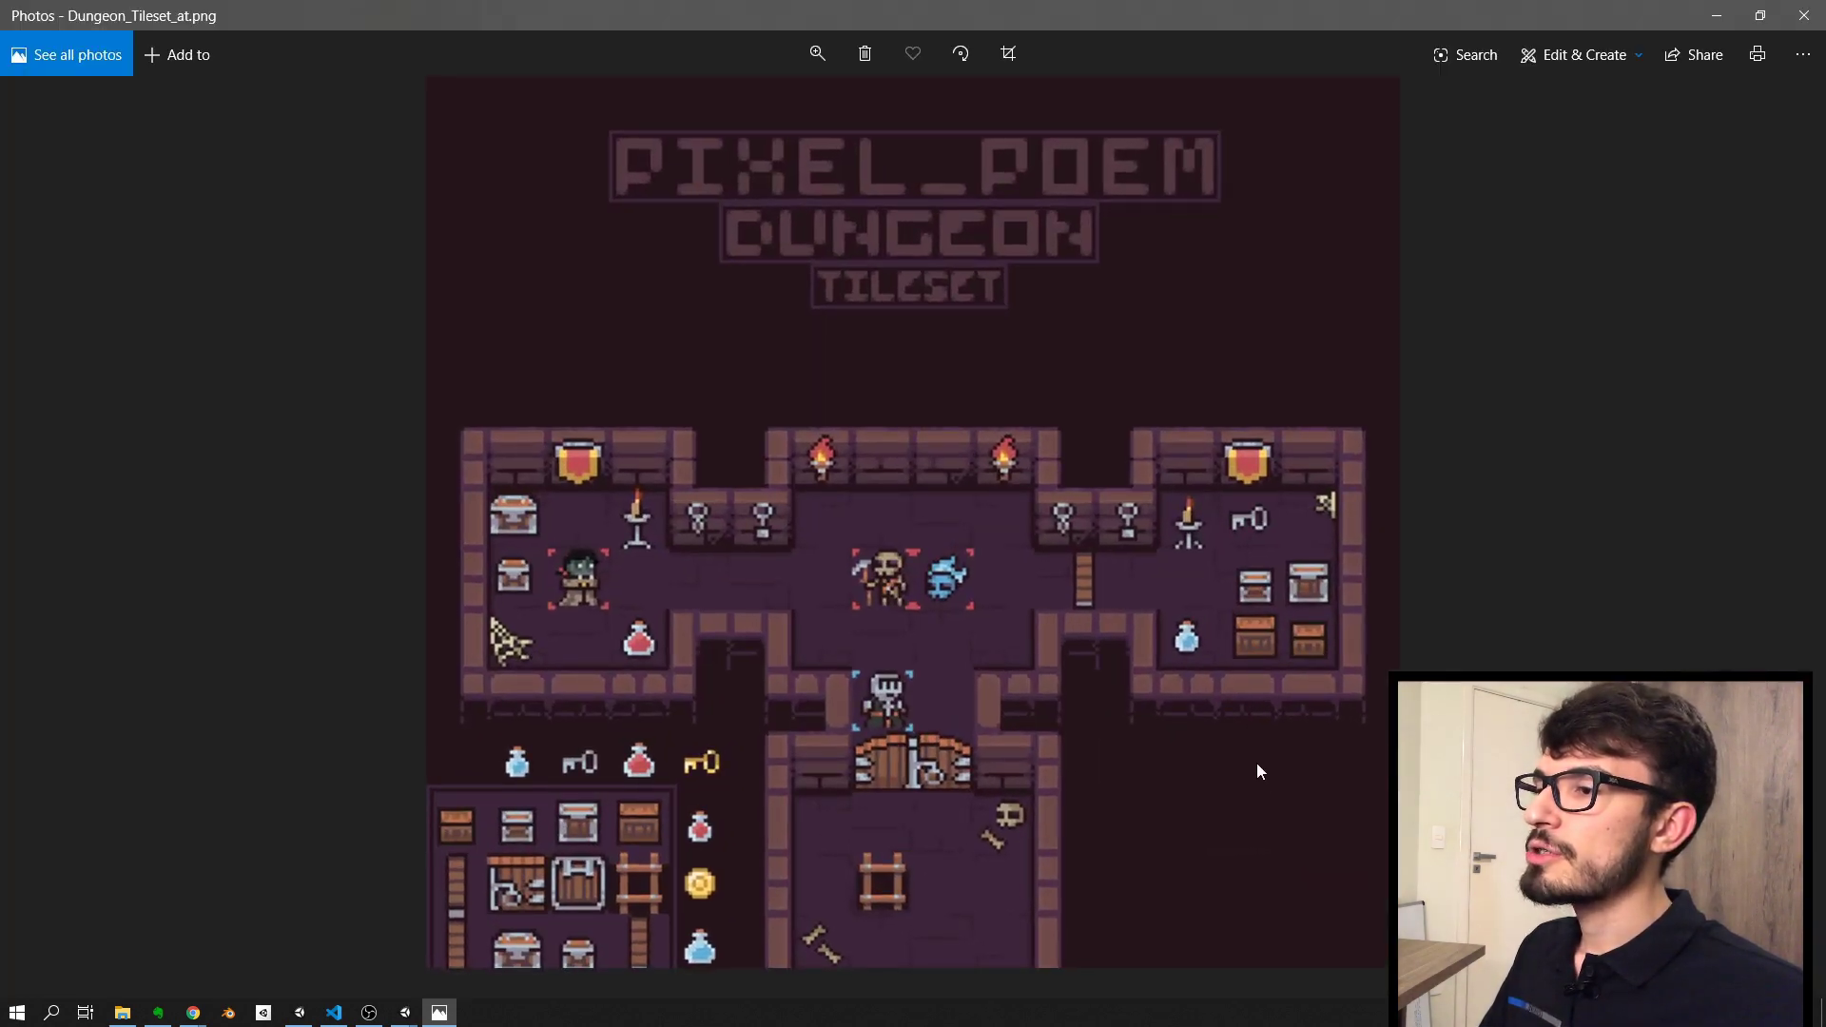
{"action": "left_click_drag", "start_coordinate": [1258, 771], "coordinate": [1191, 646]}
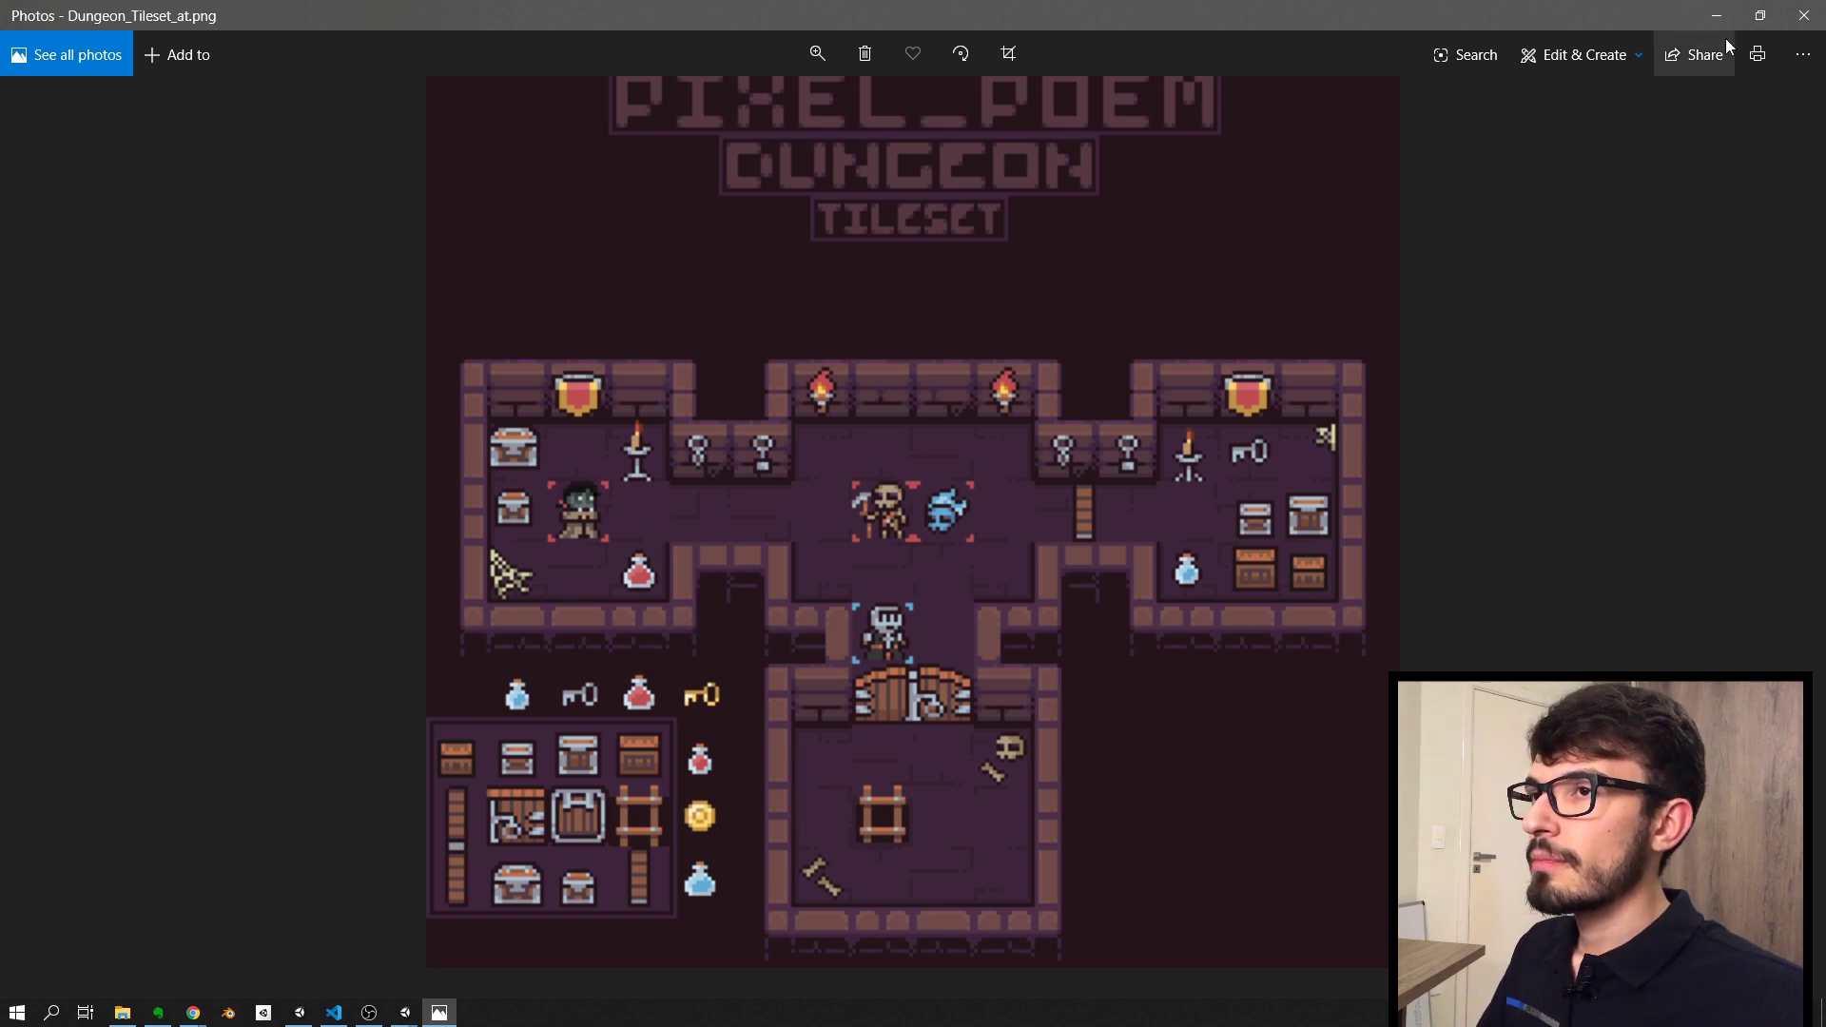
{"action": "left_click", "coordinate": [1804, 15]}
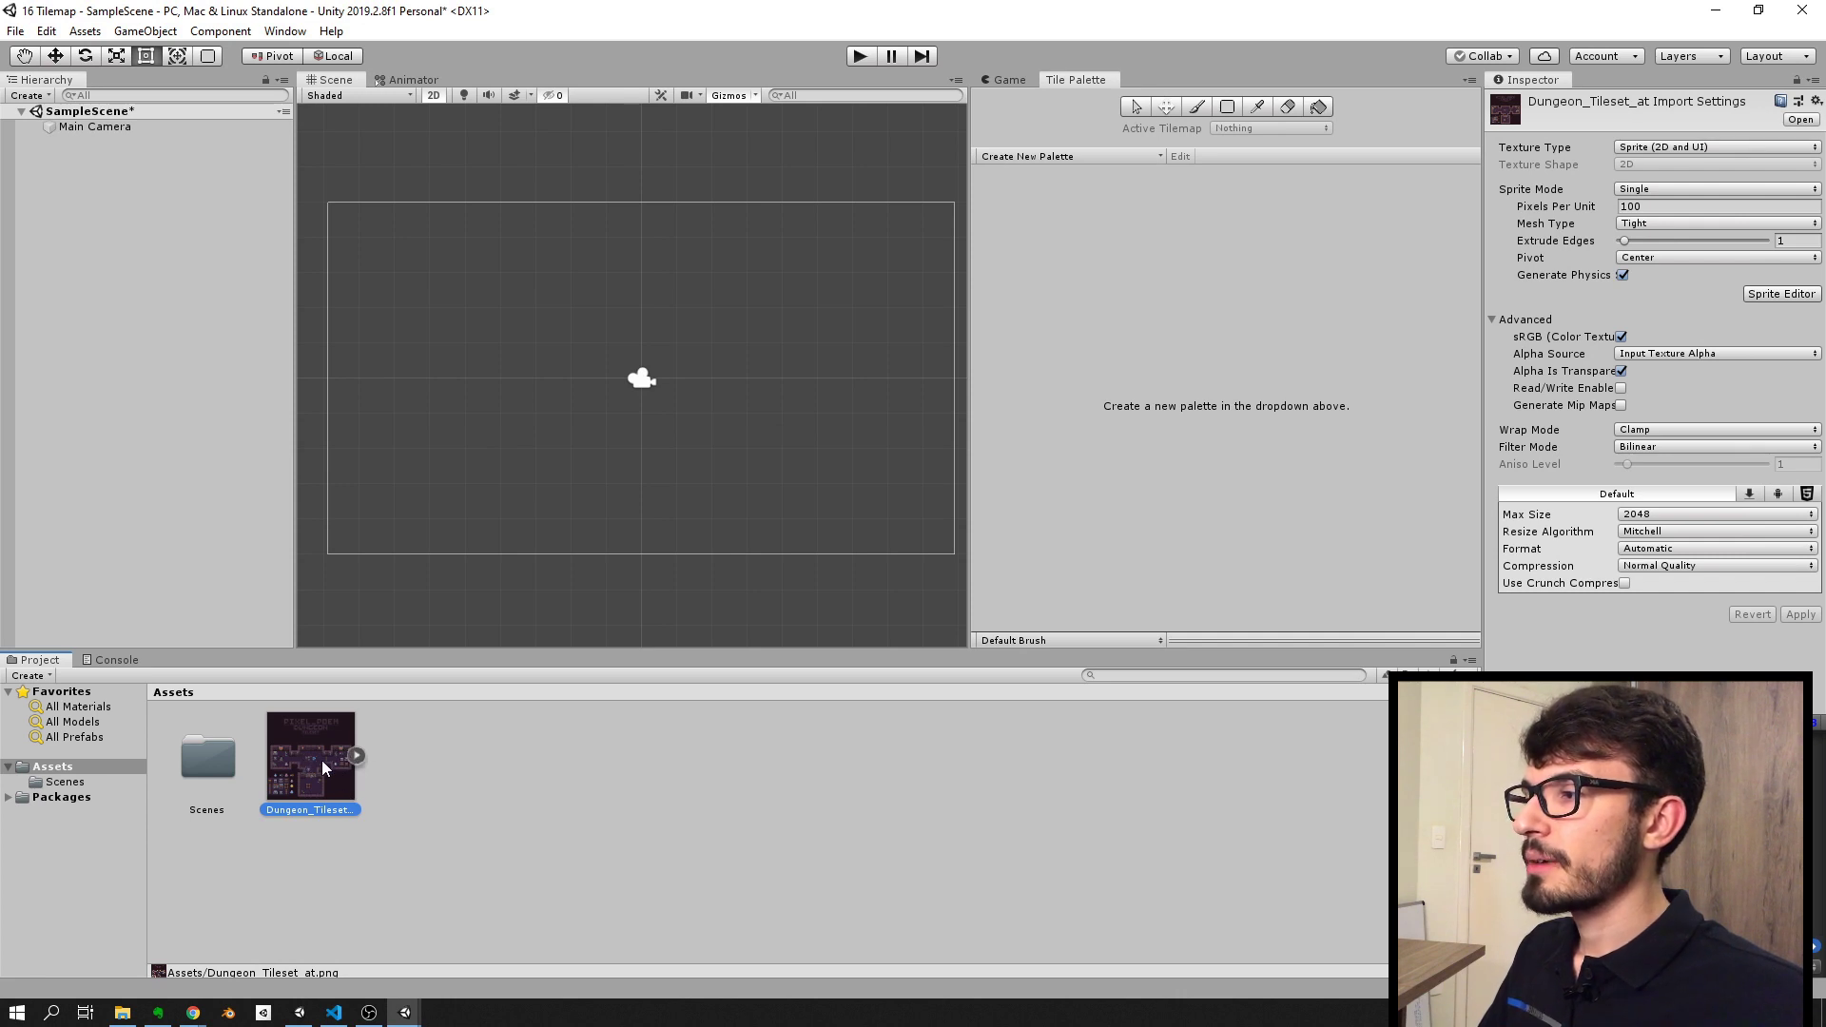
Step: Change Dungeon_Tileset_at's Sprite Mode from Single to Multiple and apply the import settings
{"action": "left_click", "coordinate": [371, 839]}
{"action": "left_click", "coordinate": [321, 810]}
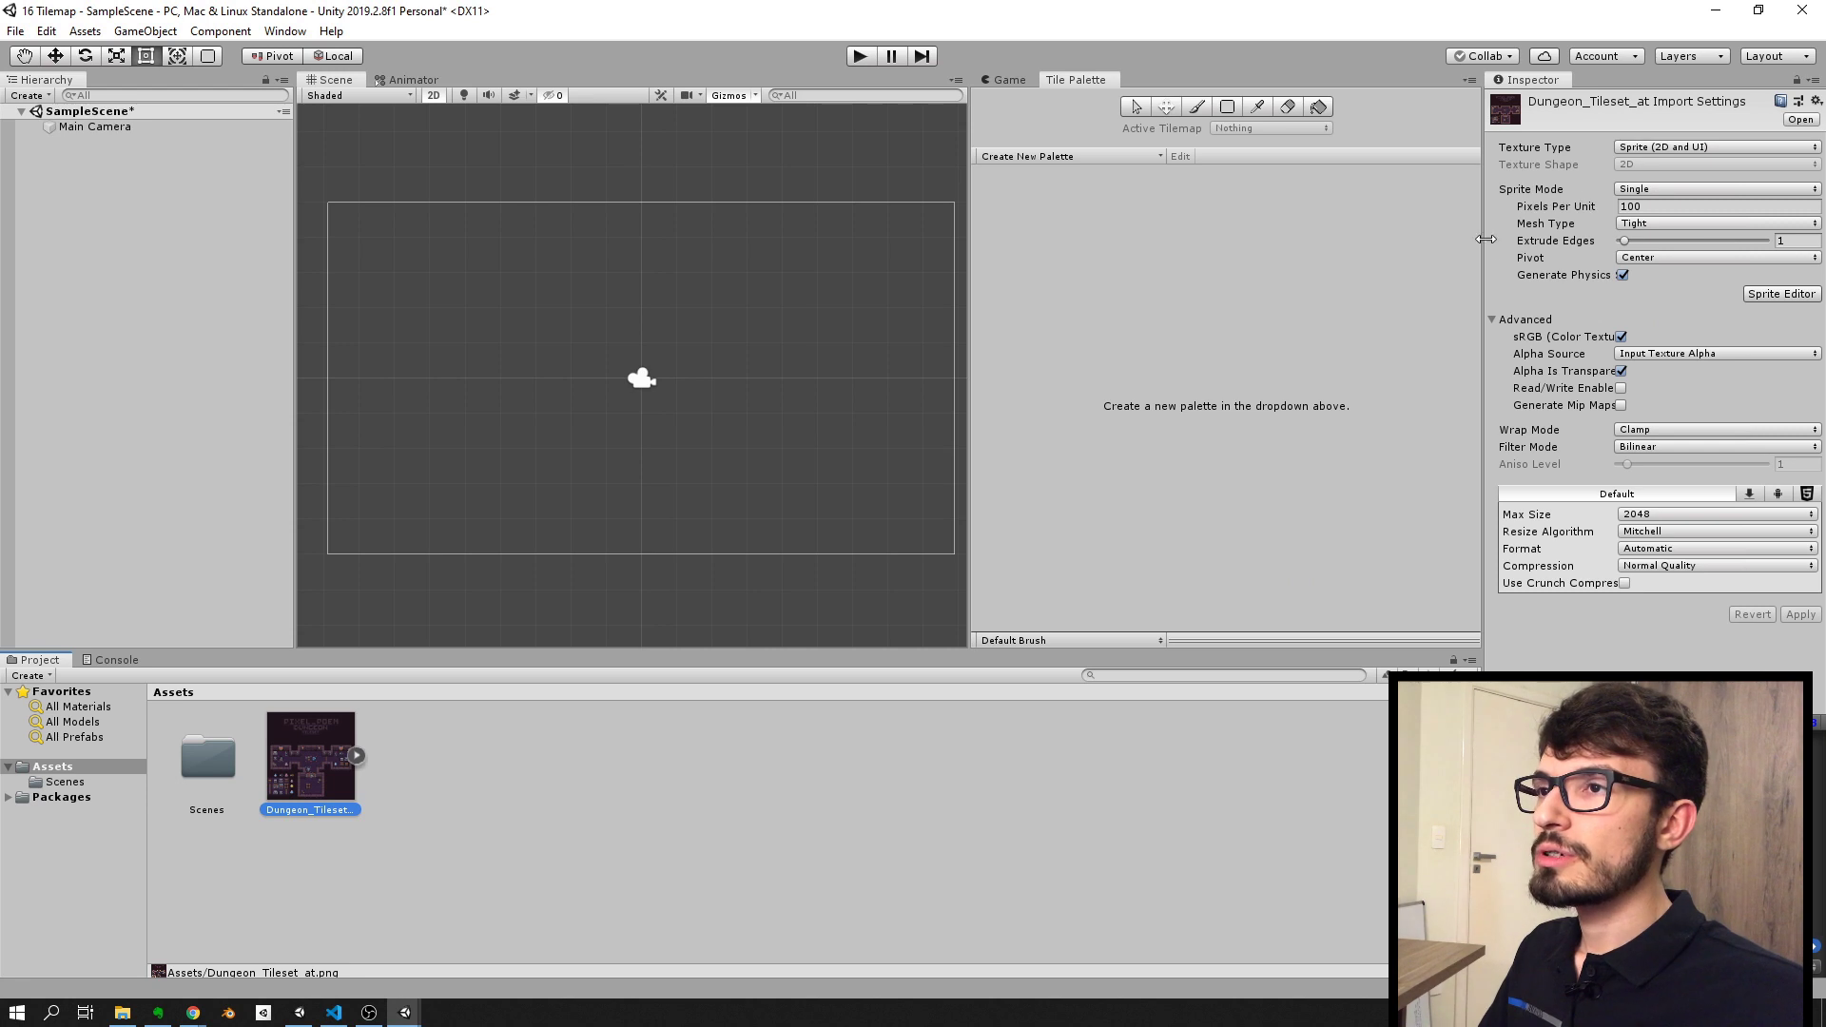
{"action": "left_click_drag", "start_coordinate": [1485, 238], "coordinate": [1344, 240]}
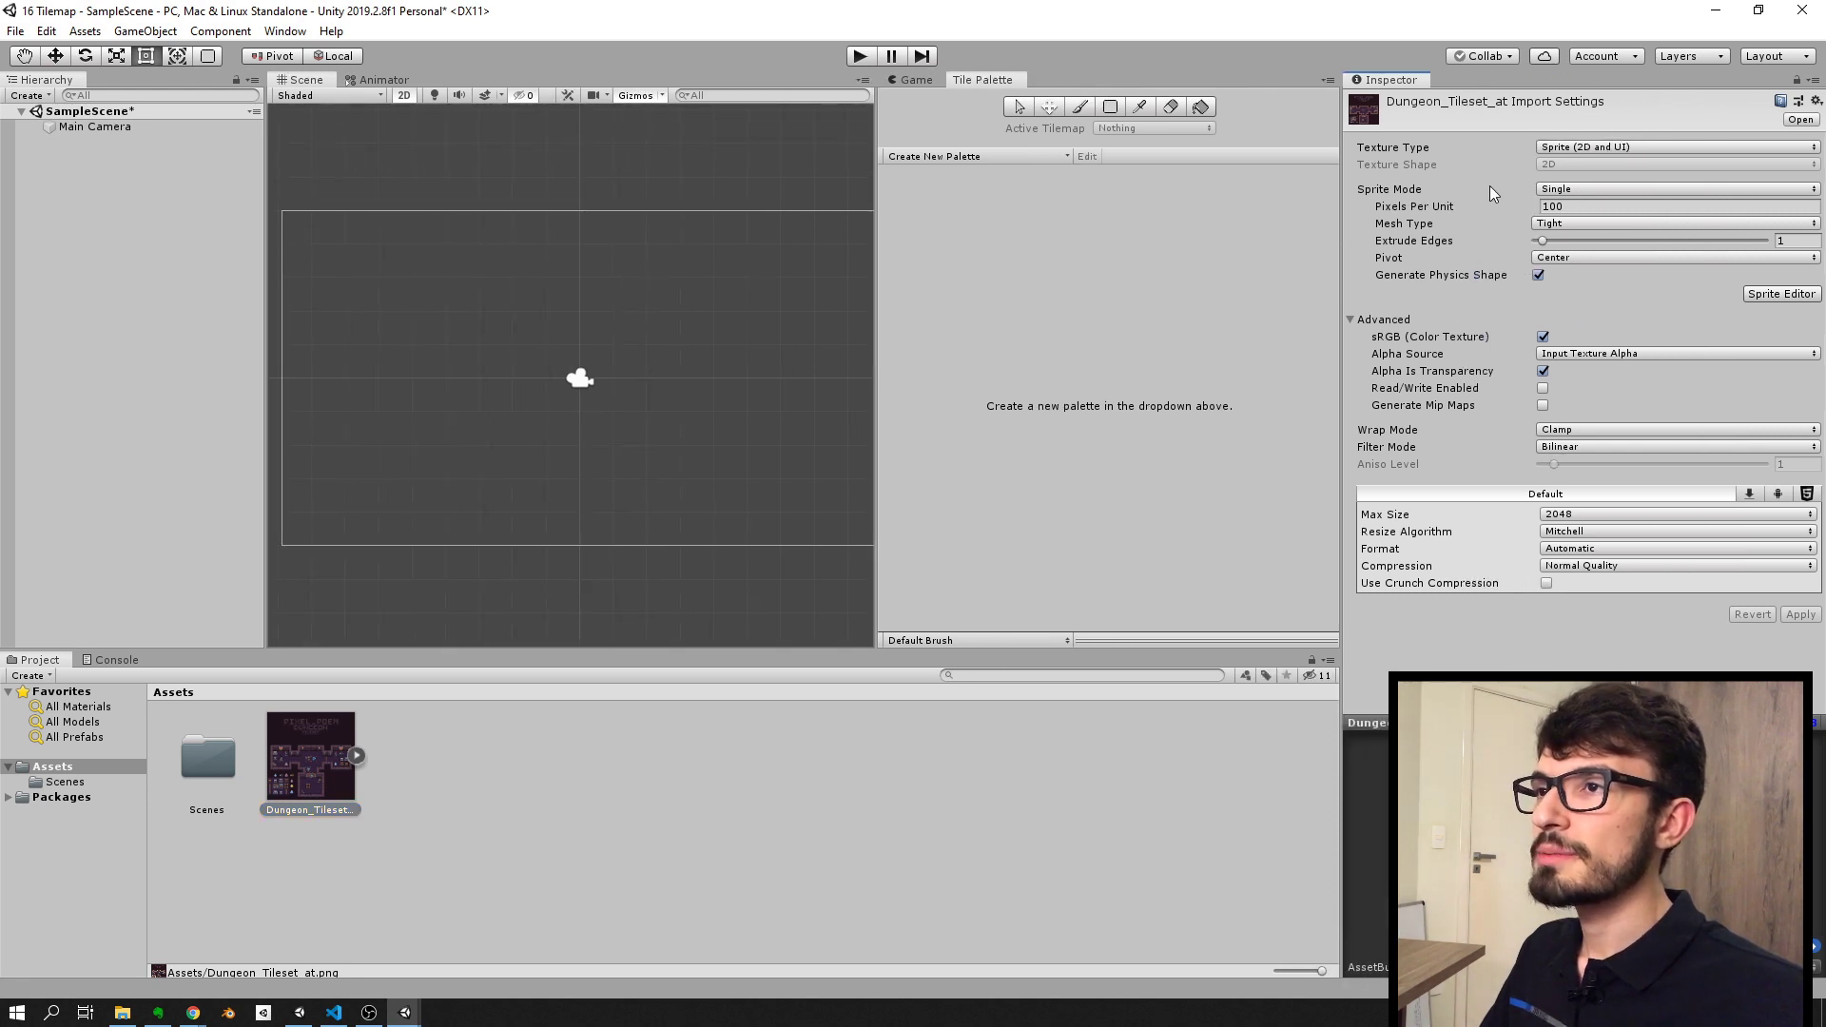
{"action": "left_click", "coordinate": [1548, 191]}
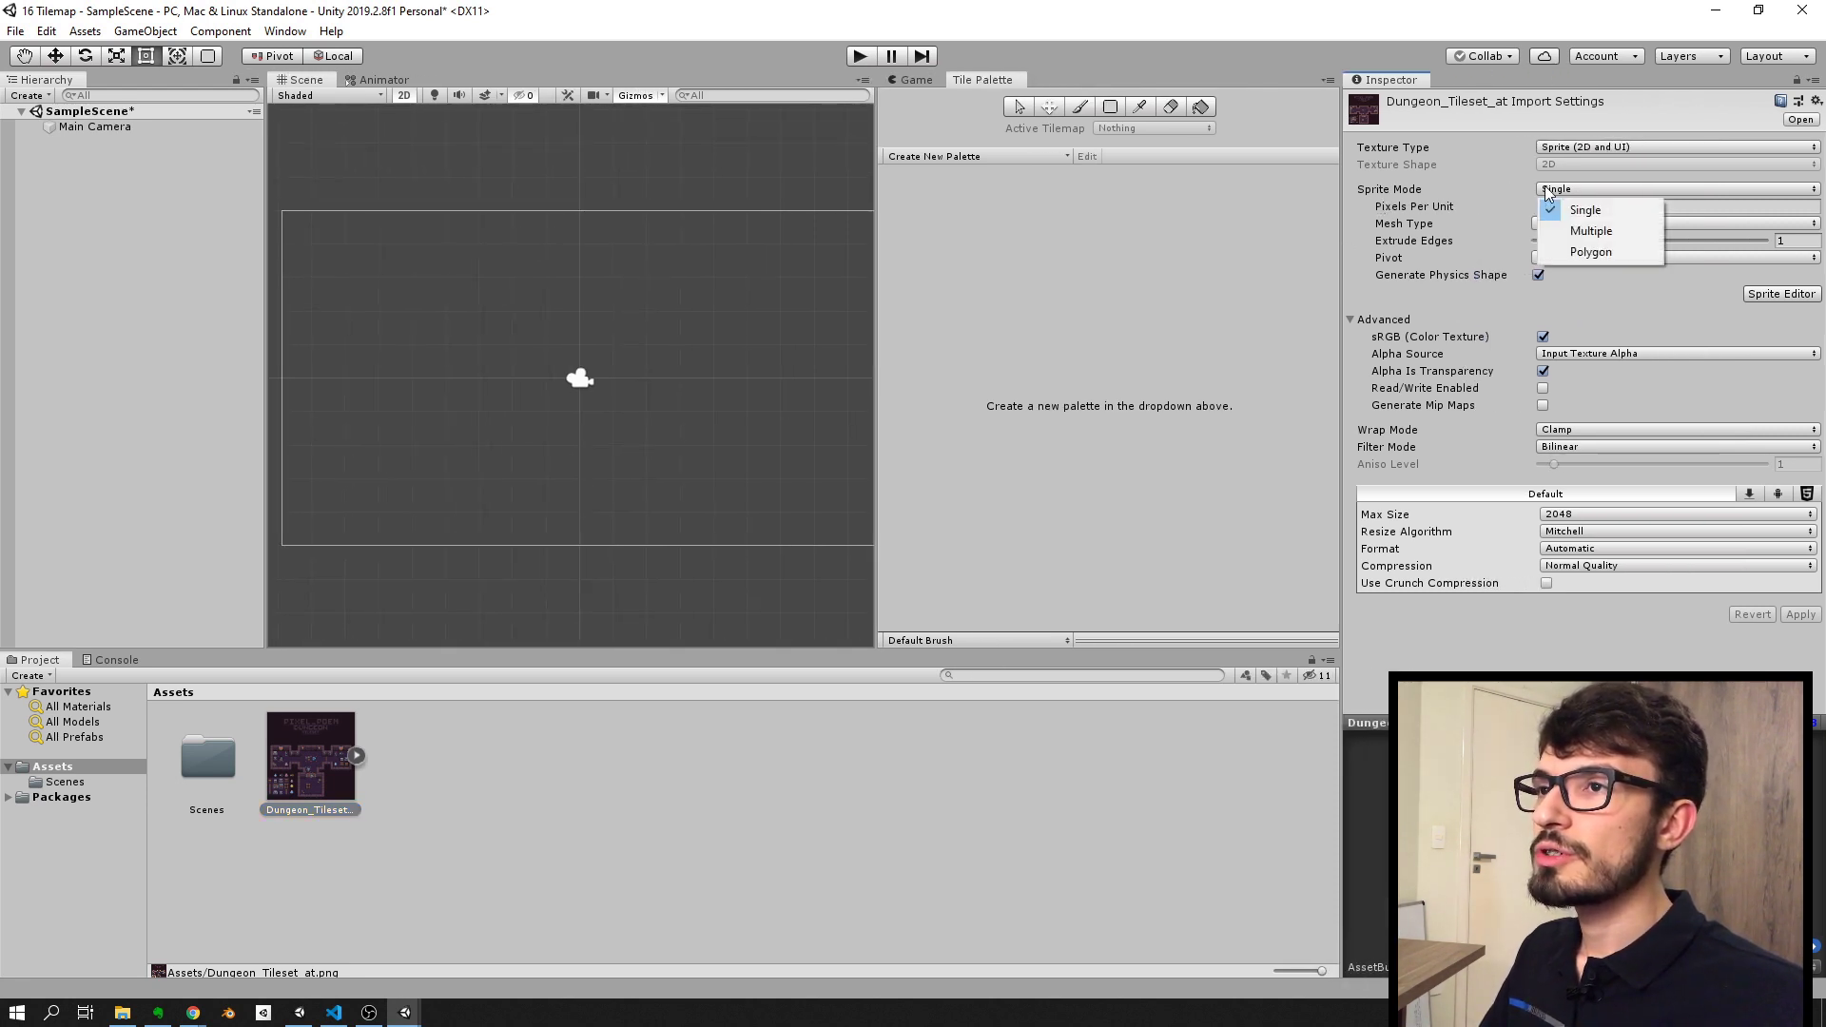
{"action": "left_click", "coordinate": [1579, 234]}
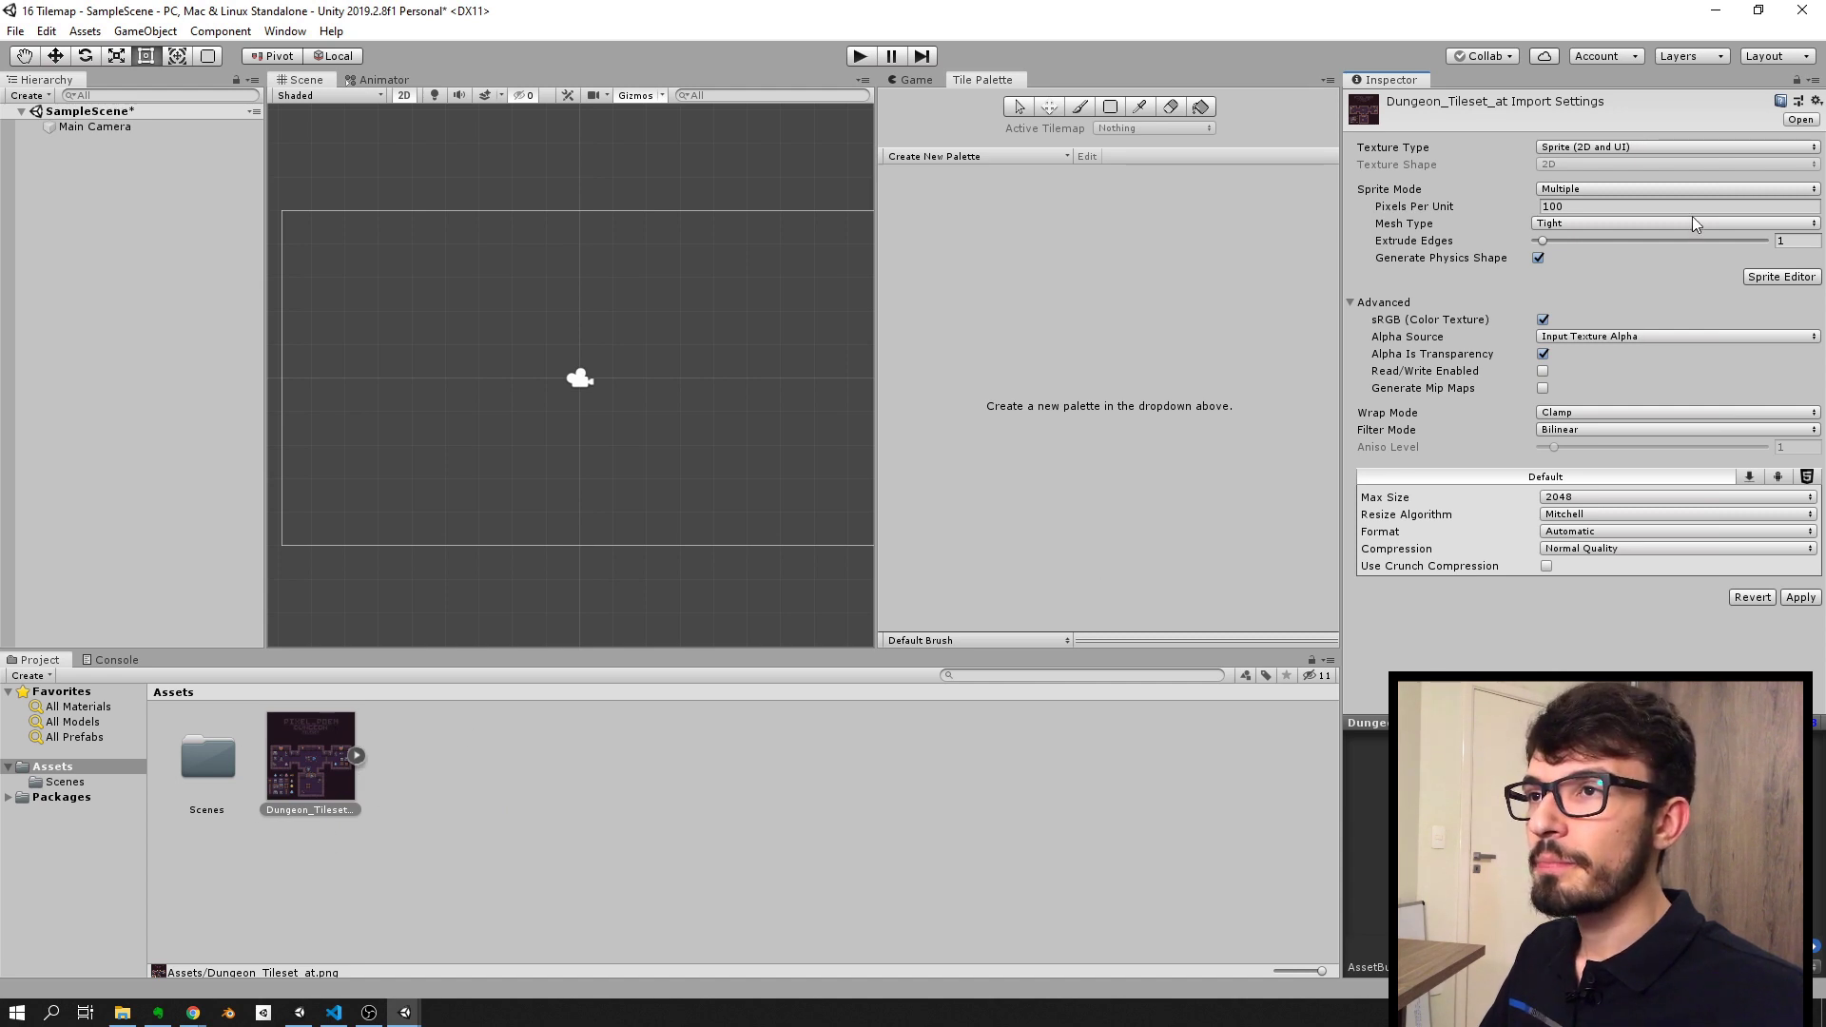
{"action": "left_click", "coordinate": [1801, 600]}
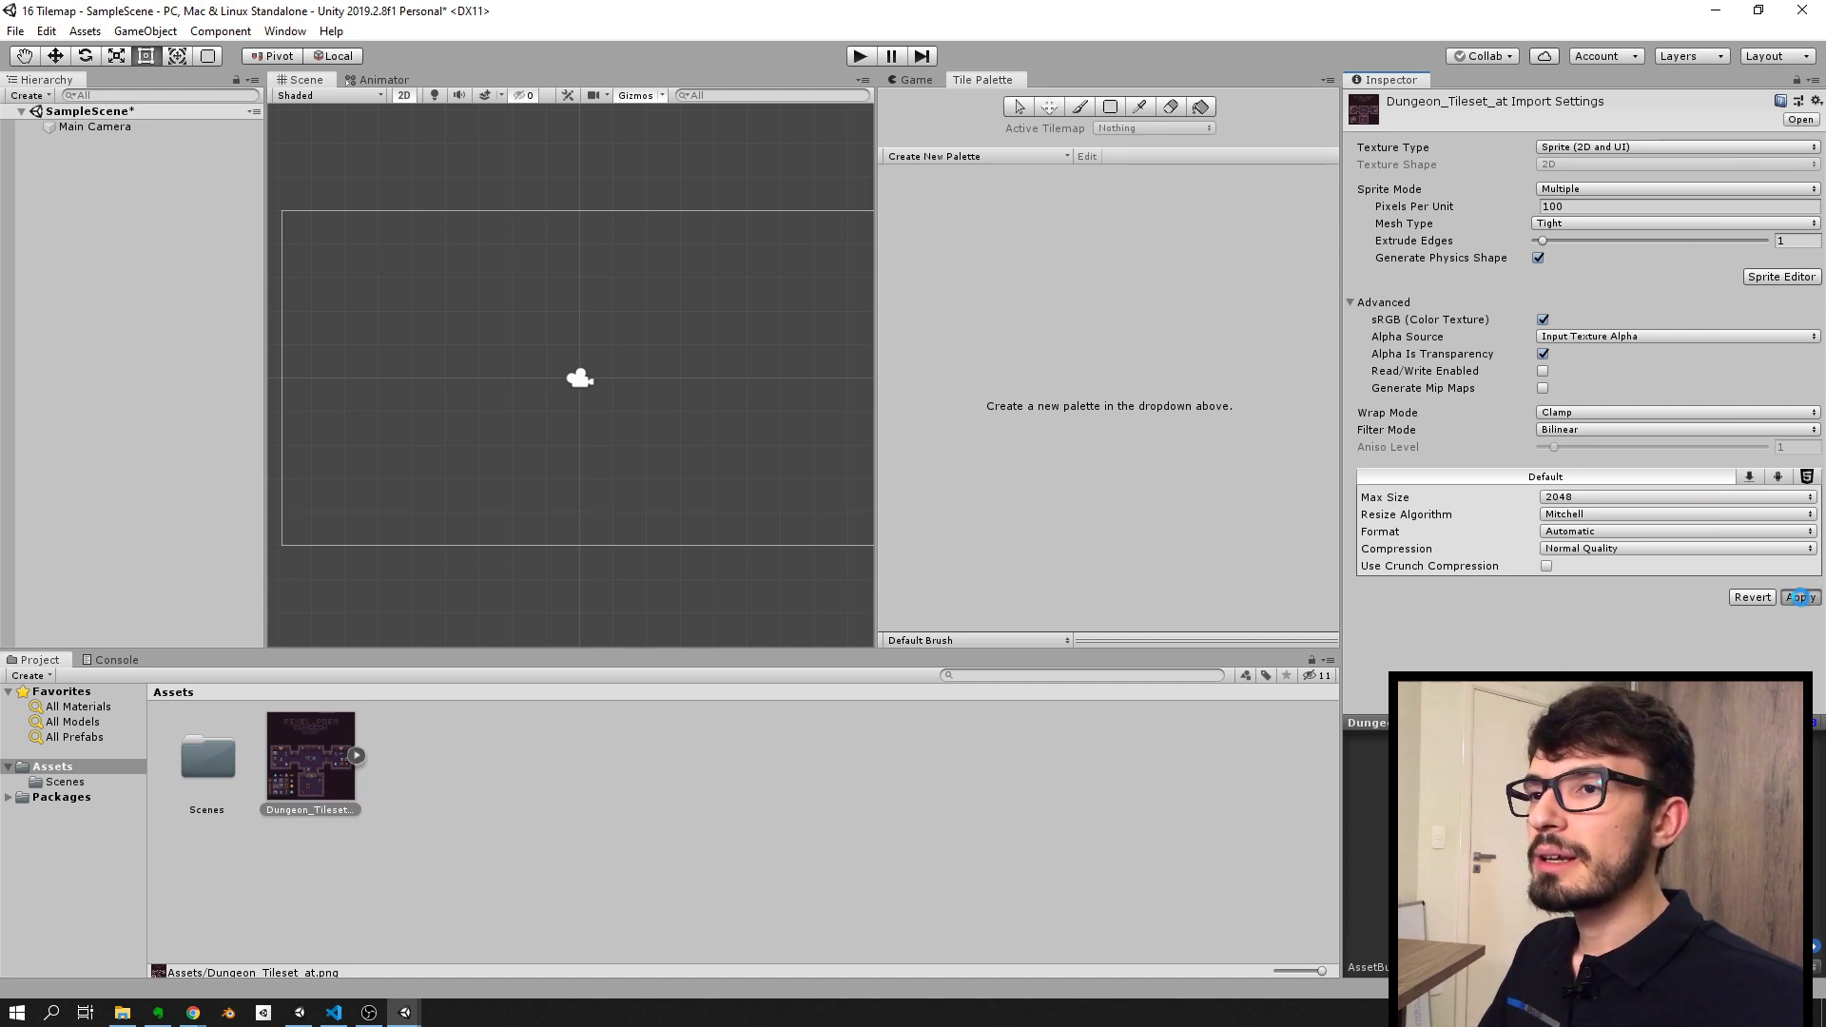
Step: Open the tileset in the Sprite Editor and zoom in on its left room
{"action": "left_click", "coordinate": [1765, 280]}
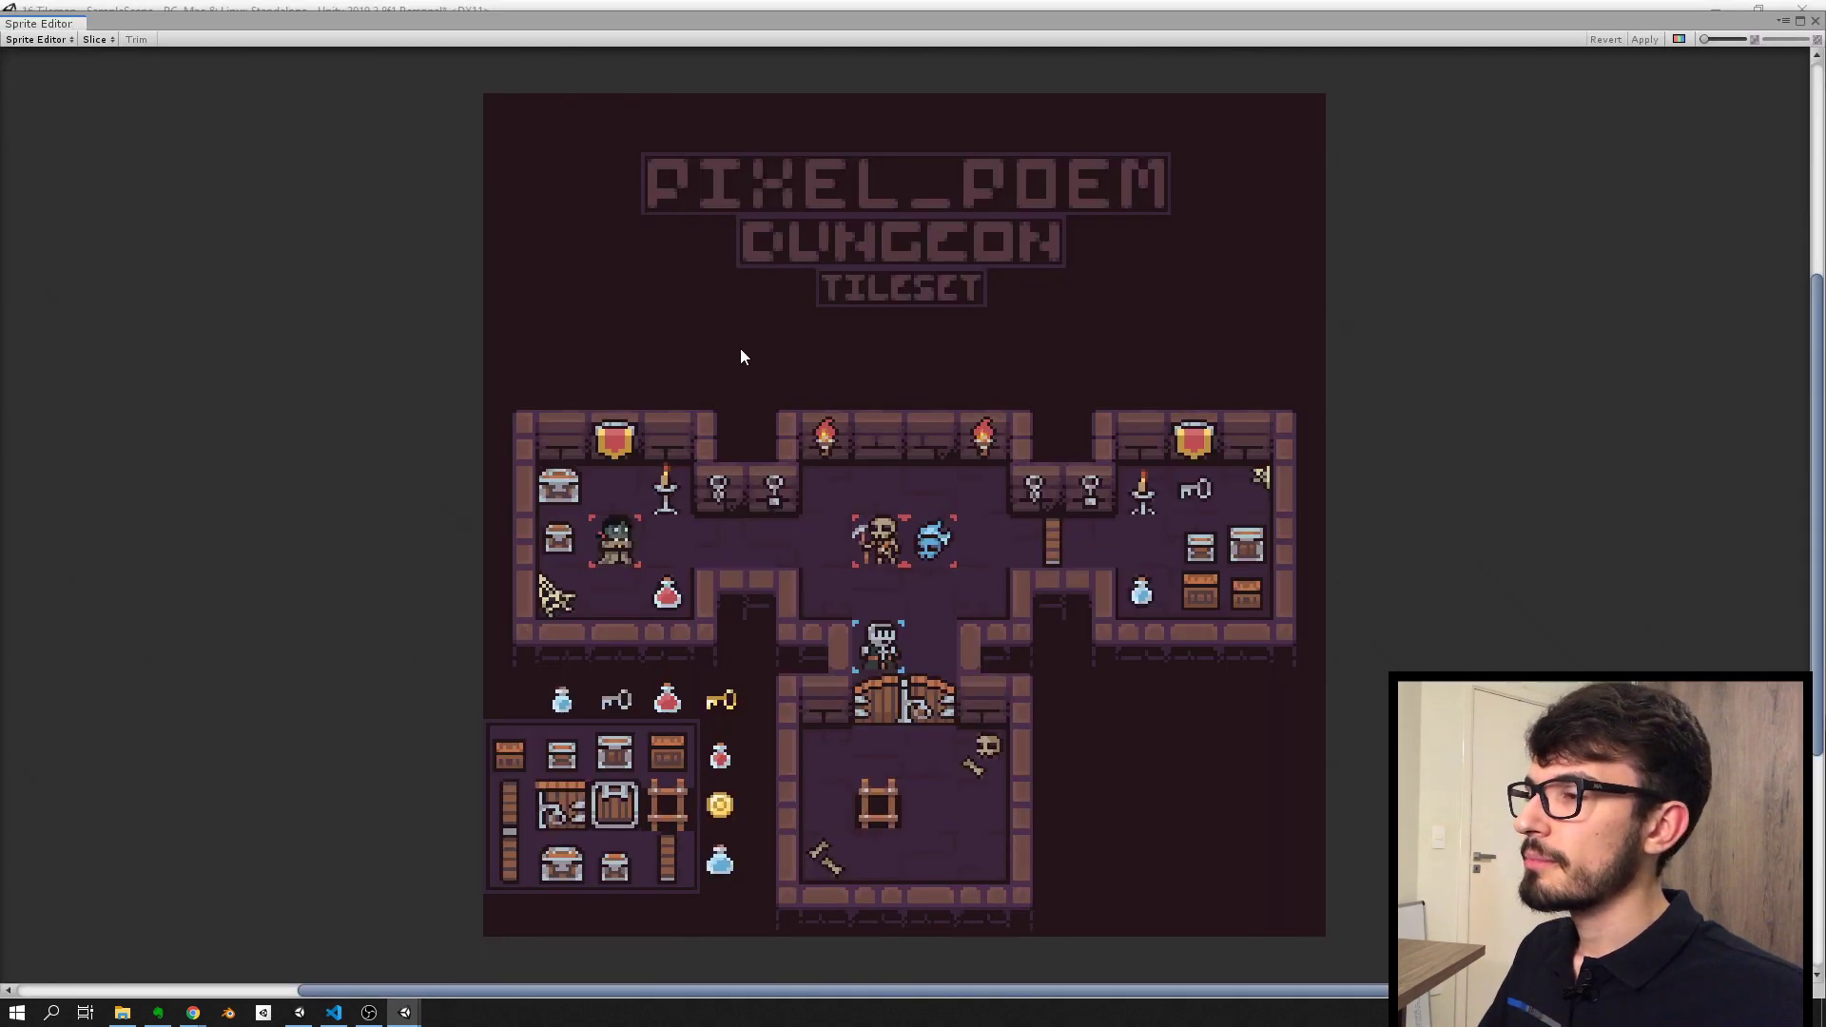
{"action": "scroll", "coordinate": [744, 371], "scroll_direction": "up", "scroll_amount": 2}
{"action": "scroll", "coordinate": [875, 504], "scroll_direction": "up", "scroll_amount": 2}
{"action": "scroll", "coordinate": [861, 512], "scroll_direction": "up", "scroll_amount": 2}
{"action": "scroll", "coordinate": [831, 439], "scroll_direction": "up", "scroll_amount": 1}
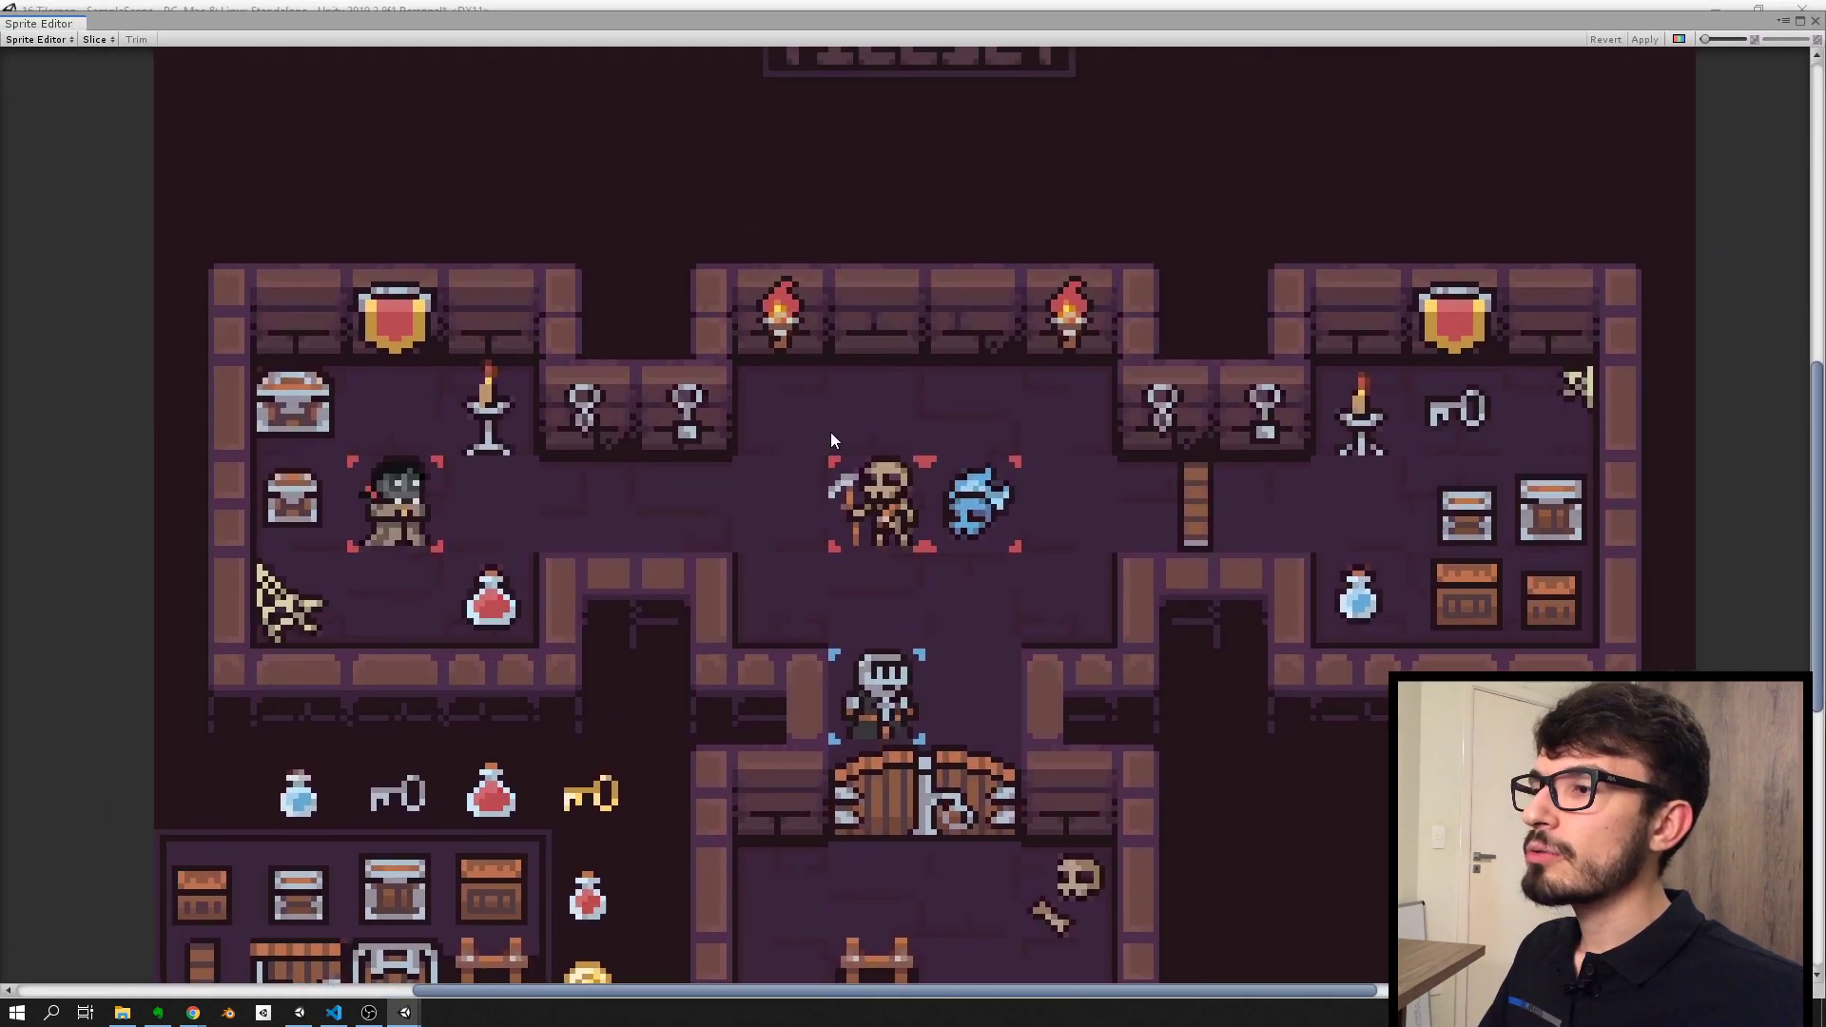
{"action": "middle_click_drag", "start_coordinate": [830, 439], "coordinate": [854, 385]}
{"action": "scroll", "coordinate": [785, 433], "scroll_direction": "down", "scroll_amount": 2}
{"action": "scroll", "coordinate": [704, 390], "scroll_direction": "up", "scroll_amount": 1}
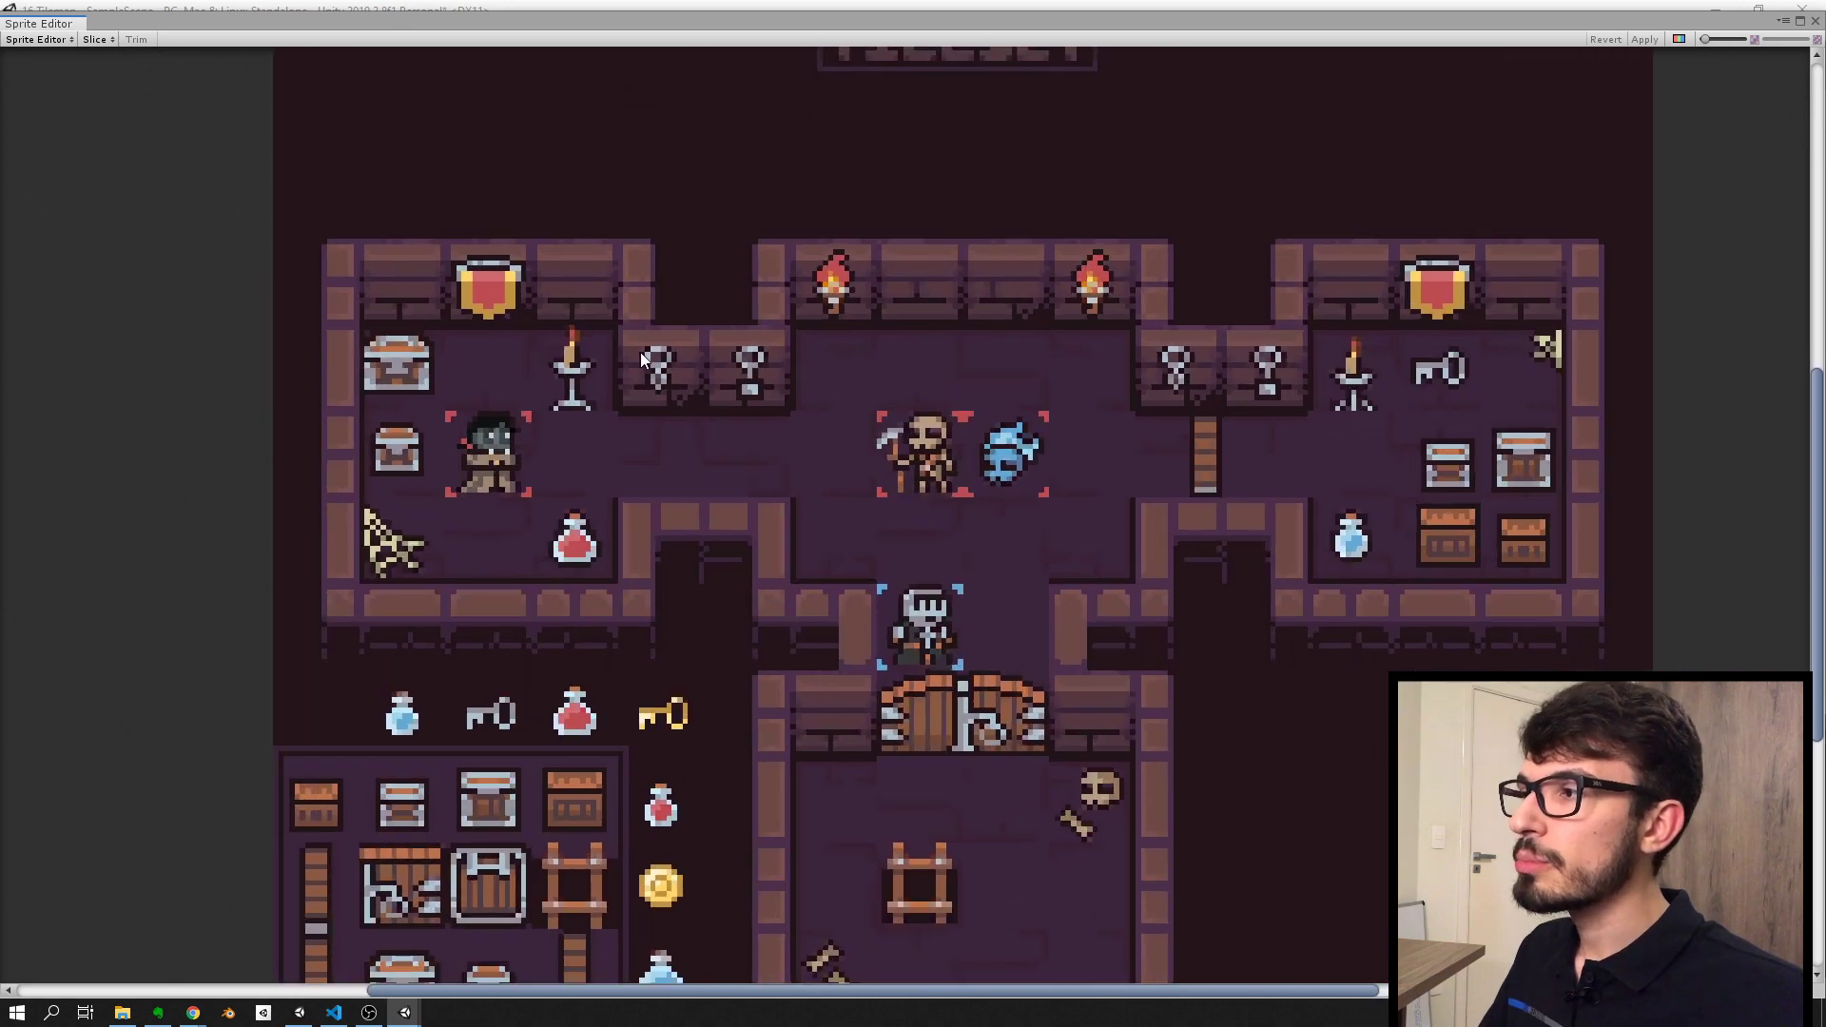
{"action": "scroll", "coordinate": [712, 476], "scroll_direction": "down", "scroll_amount": 1}
{"action": "mouse_move", "coordinate": [711, 475]}
{"action": "middle_mouse_down"}
{"action": "mouse_move", "coordinate": [989, 459]}
{"action": "mouse_move", "coordinate": [968, 378]}
{"action": "middle_mouse_up"}
{"action": "scroll", "coordinate": [914, 444], "scroll_direction": "up", "scroll_amount": 1}
{"action": "scroll", "coordinate": [933, 461], "scroll_direction": "up", "scroll_amount": 2}
{"action": "scroll", "coordinate": [933, 460], "scroll_direction": "down", "scroll_amount": 1}
{"action": "scroll", "coordinate": [948, 454], "scroll_direction": "up", "scroll_amount": 2}
Step: Draw a sprite rectangle around the hooded enemy and confirm it is 32 by 32
{"action": "left_click_drag", "start_coordinate": [983, 379], "coordinate": [761, 602]}
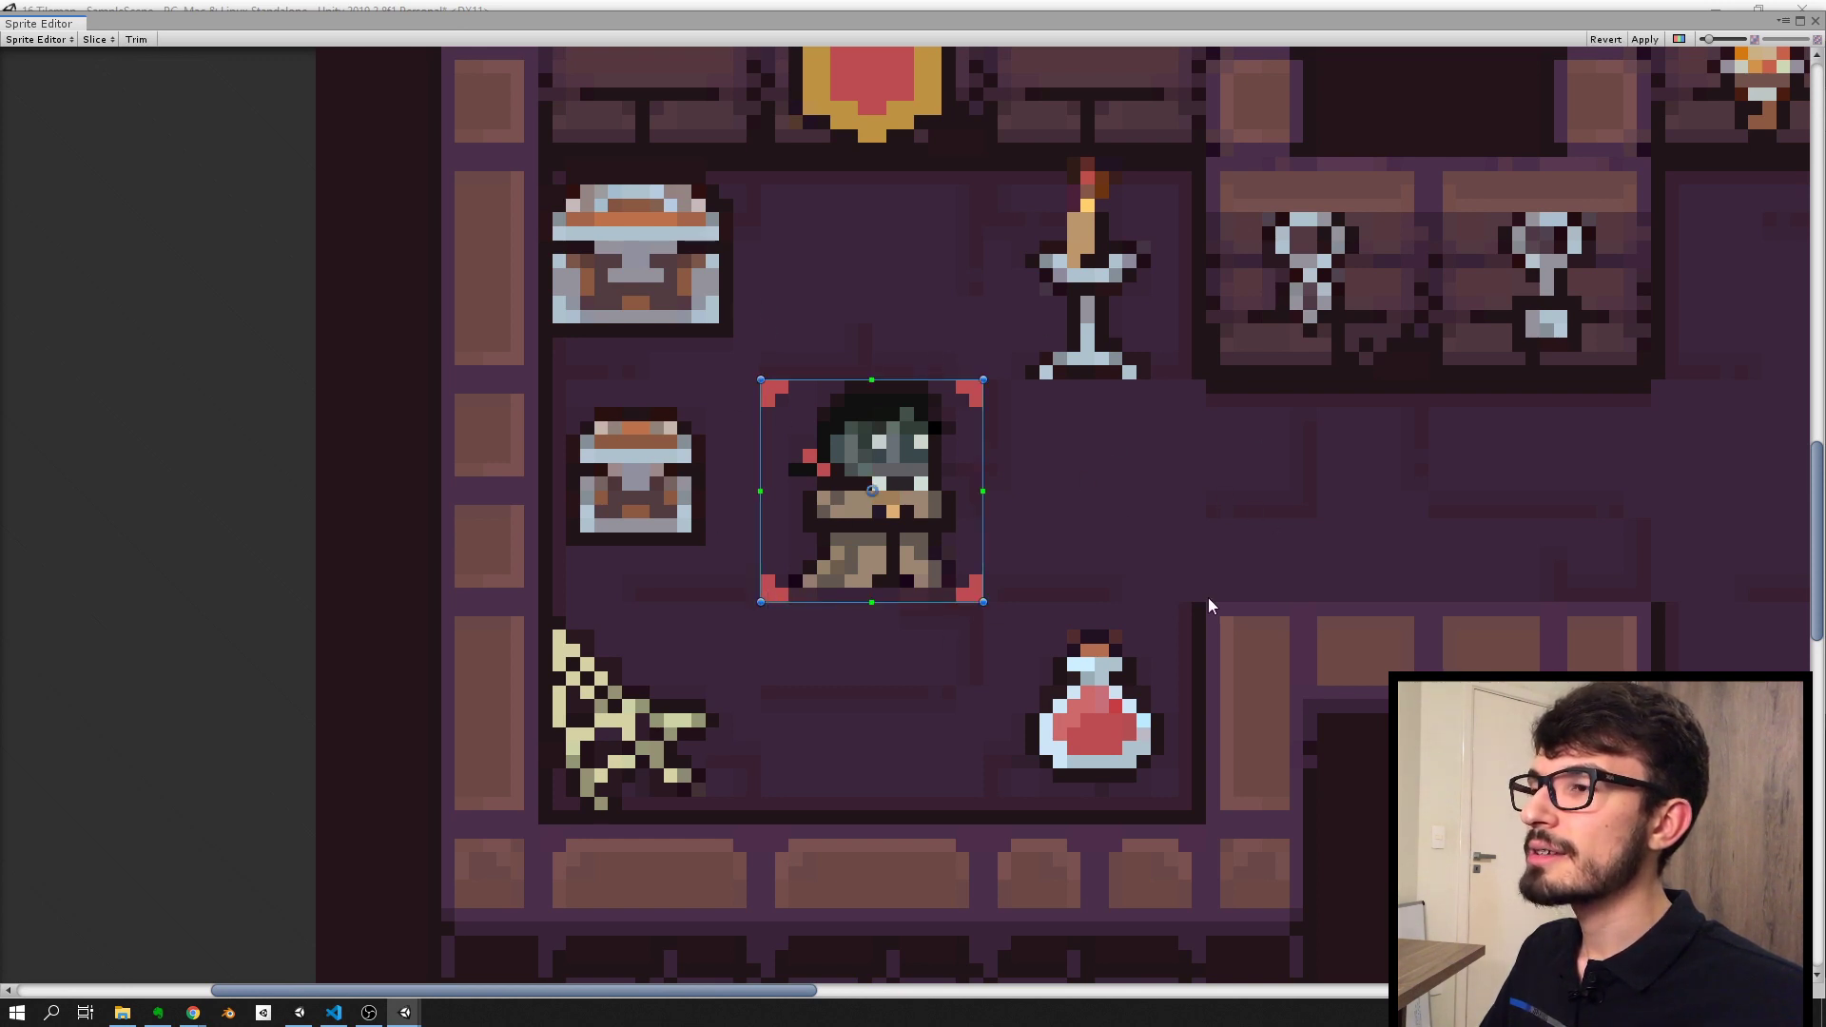
{"action": "middle_click_drag", "start_coordinate": [1004, 446], "coordinate": [957, 436]}
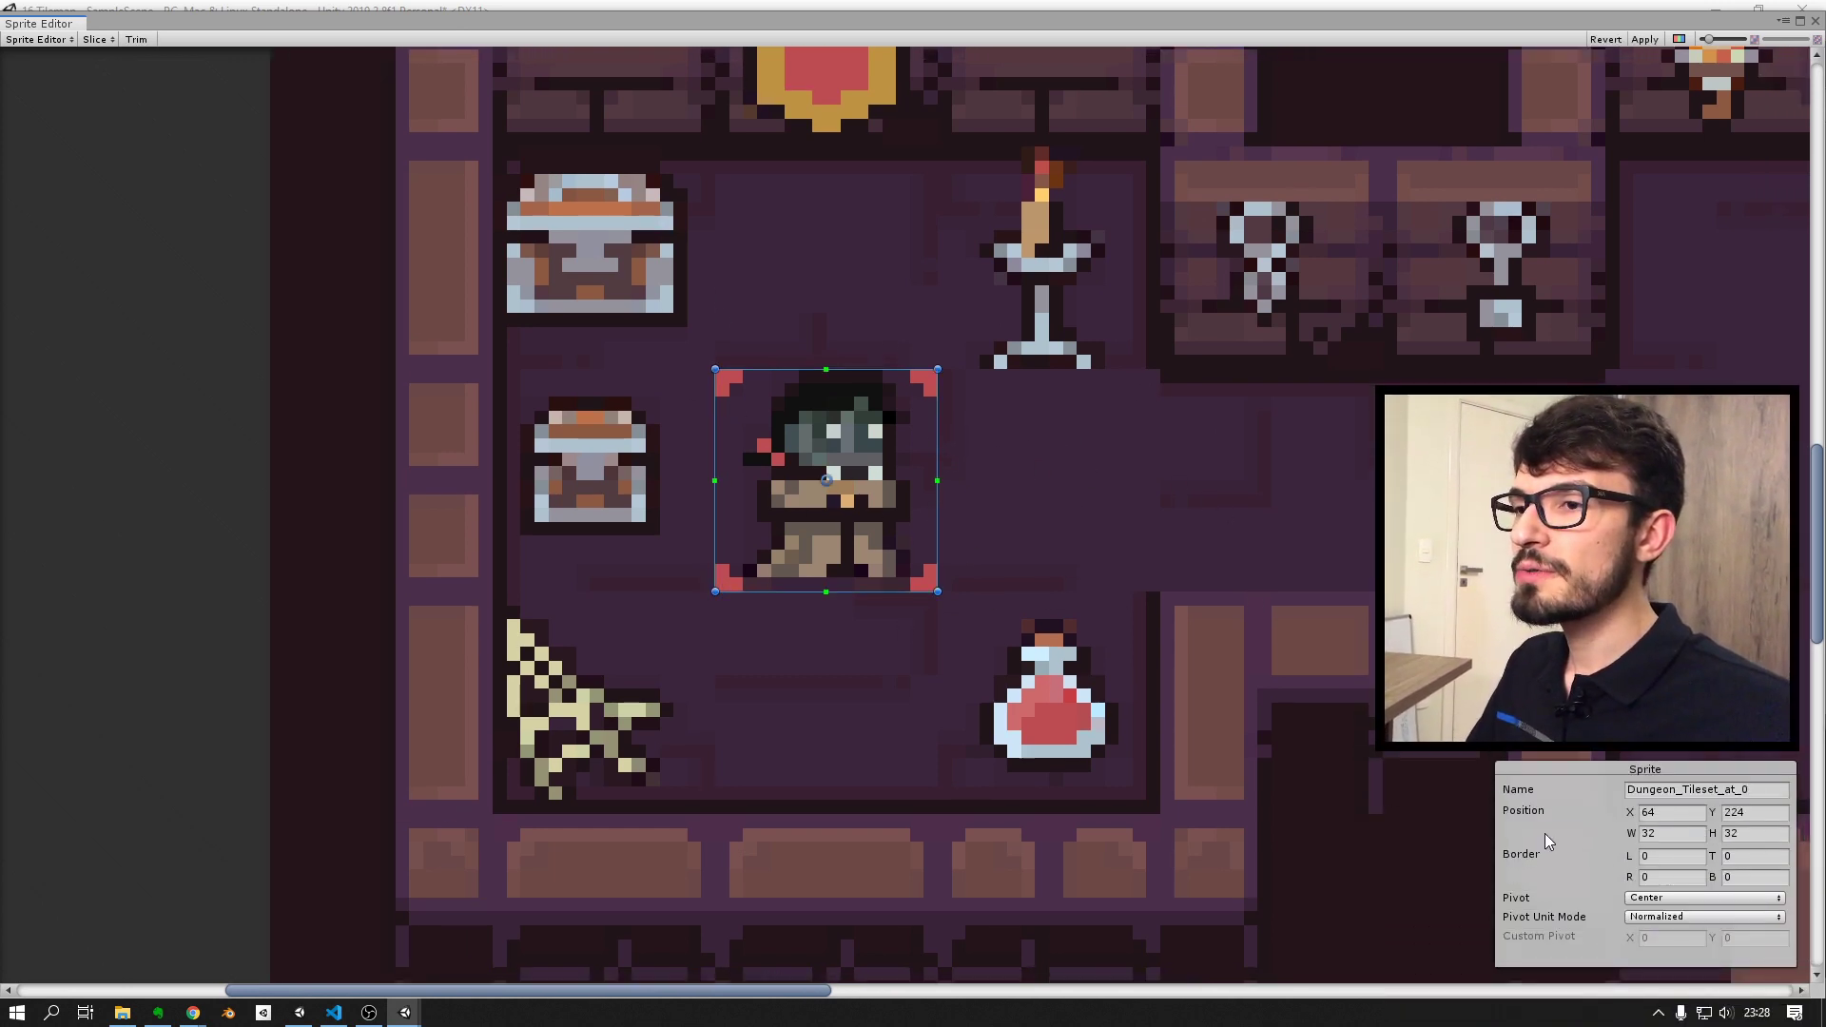
{"action": "left_click", "coordinate": [1754, 834]}
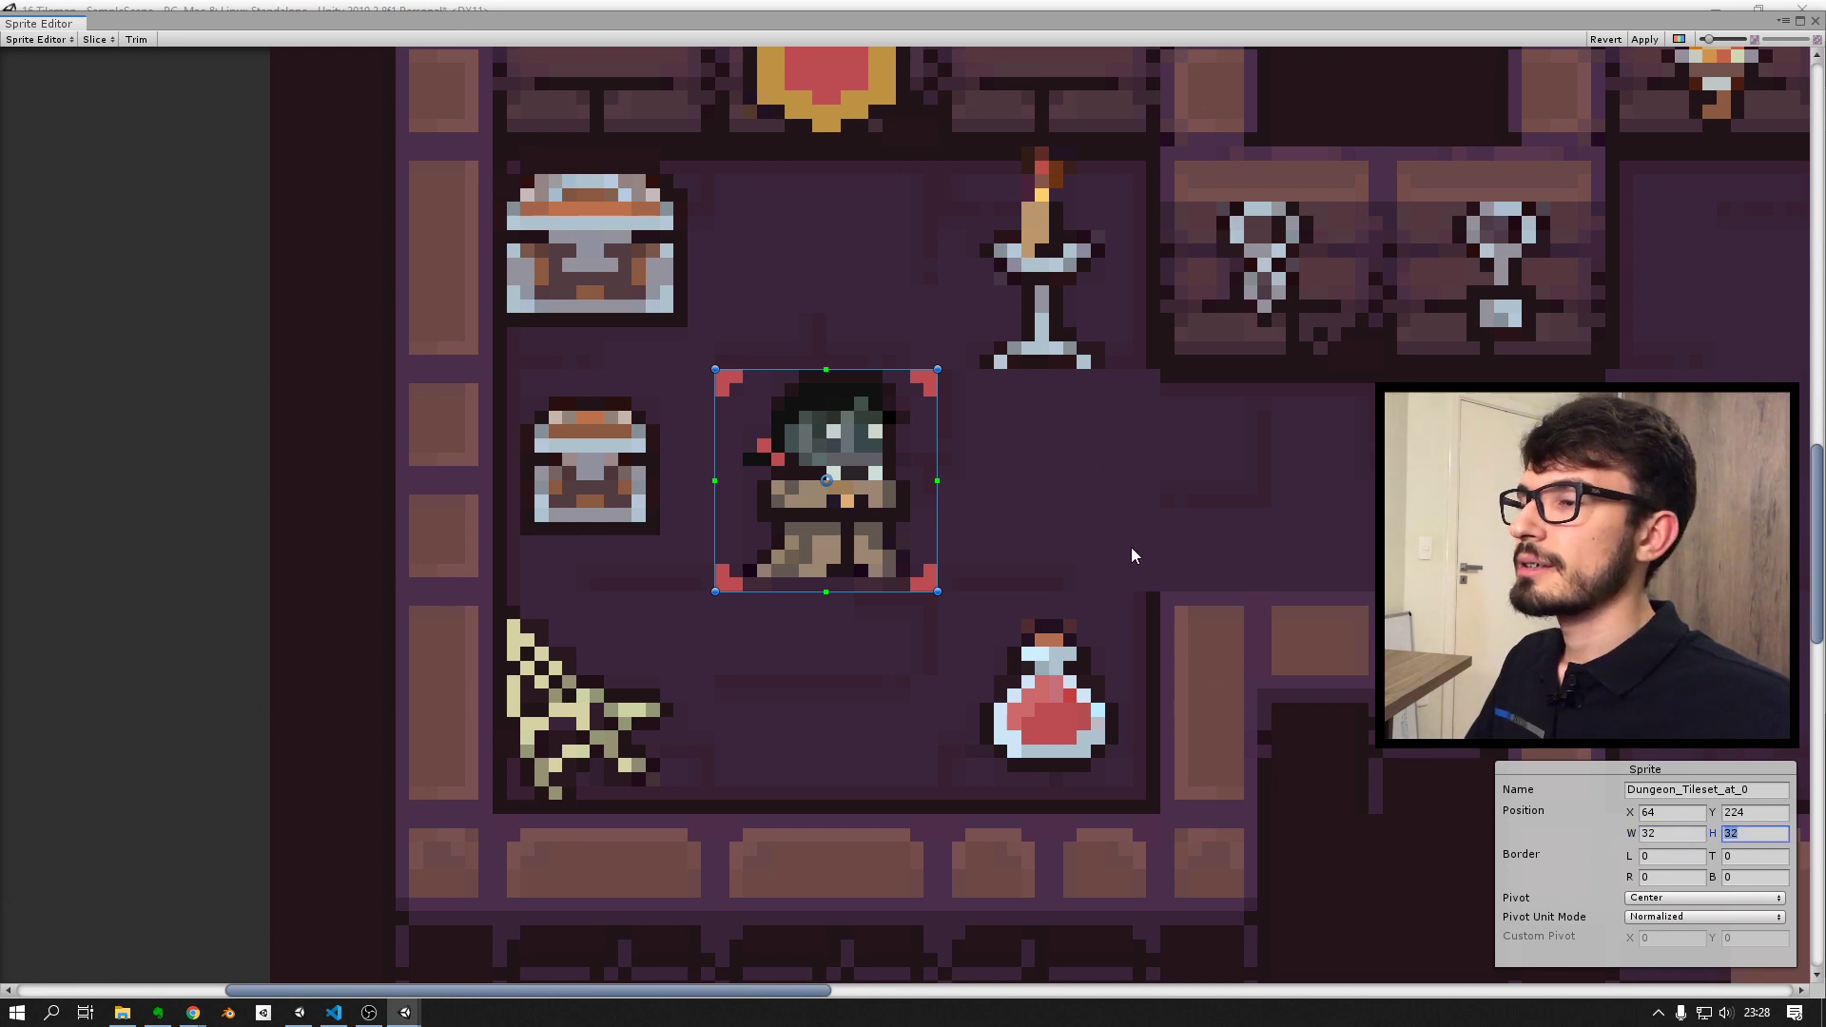
{"action": "scroll", "coordinate": [1131, 555], "scroll_direction": "down", "scroll_amount": 3}
{"action": "scroll", "coordinate": [836, 540], "scroll_direction": "up", "scroll_amount": 2}
{"action": "scroll", "coordinate": [789, 483], "scroll_direction": "up", "scroll_amount": 1}
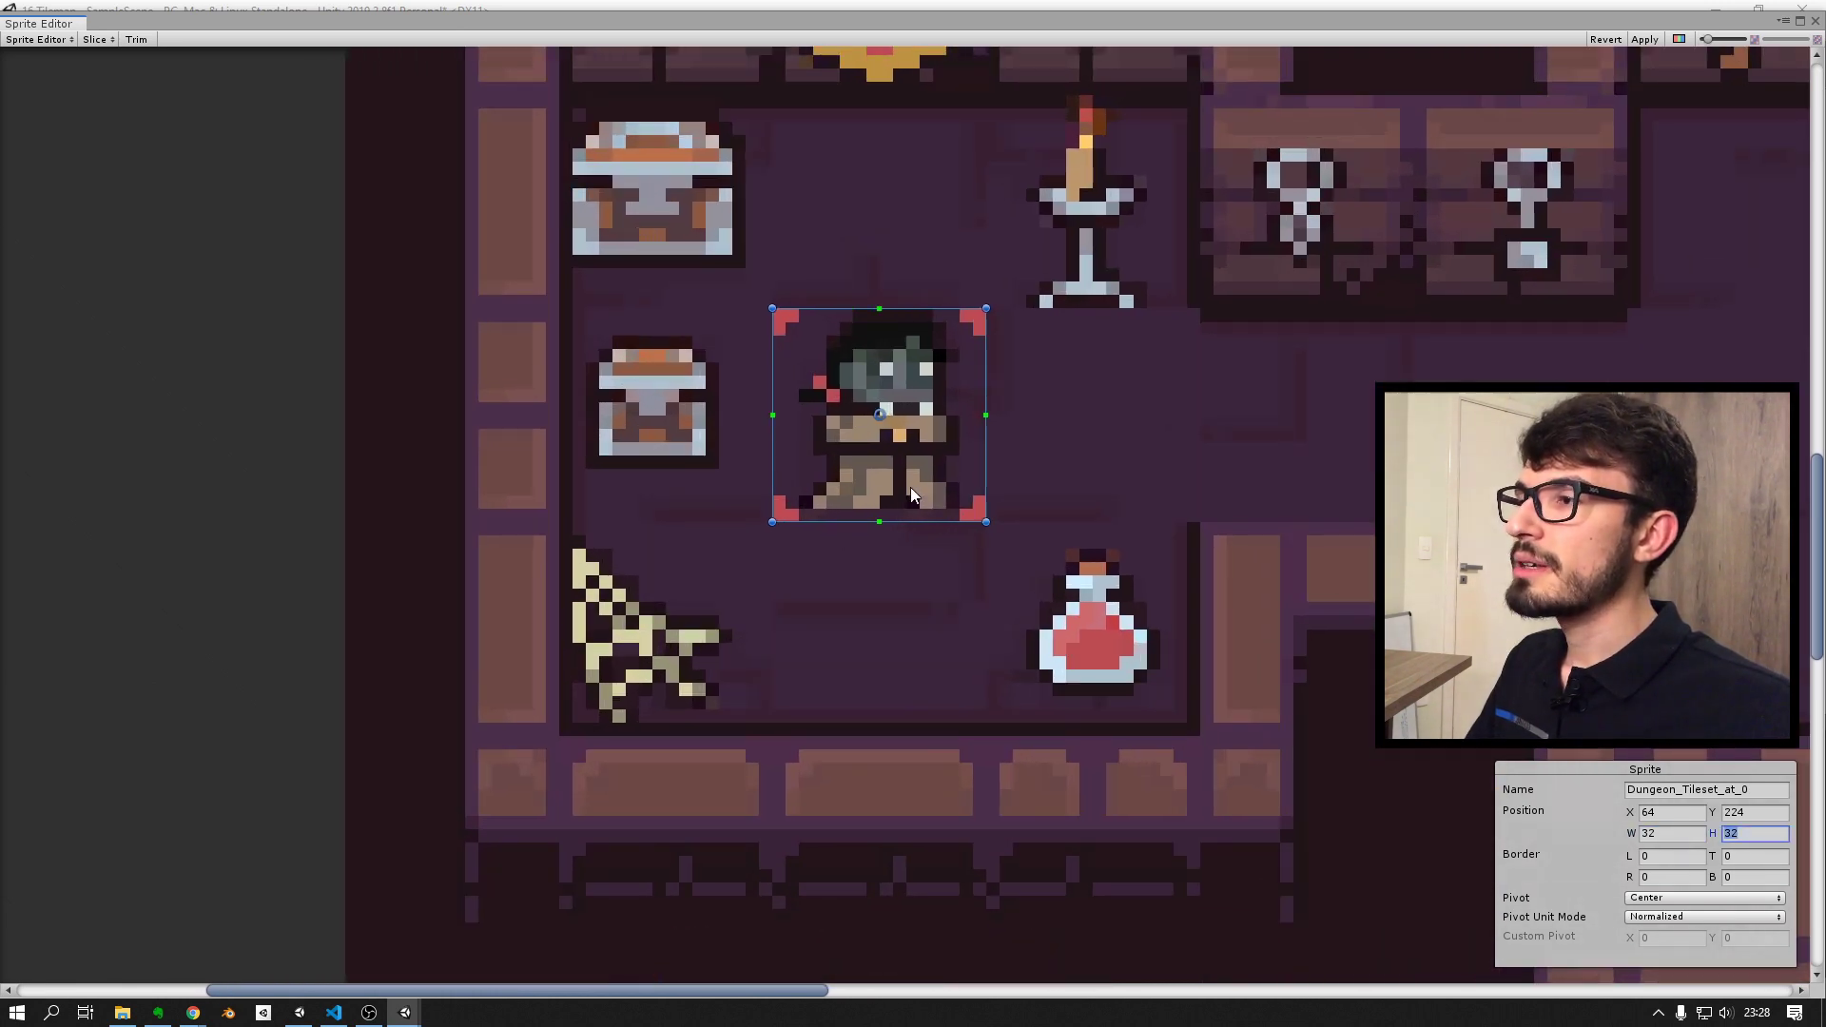
{"action": "scroll", "coordinate": [827, 327], "scroll_direction": "down", "scroll_amount": 3}
{"action": "scroll", "coordinate": [755, 385], "scroll_direction": "down", "scroll_amount": 1}
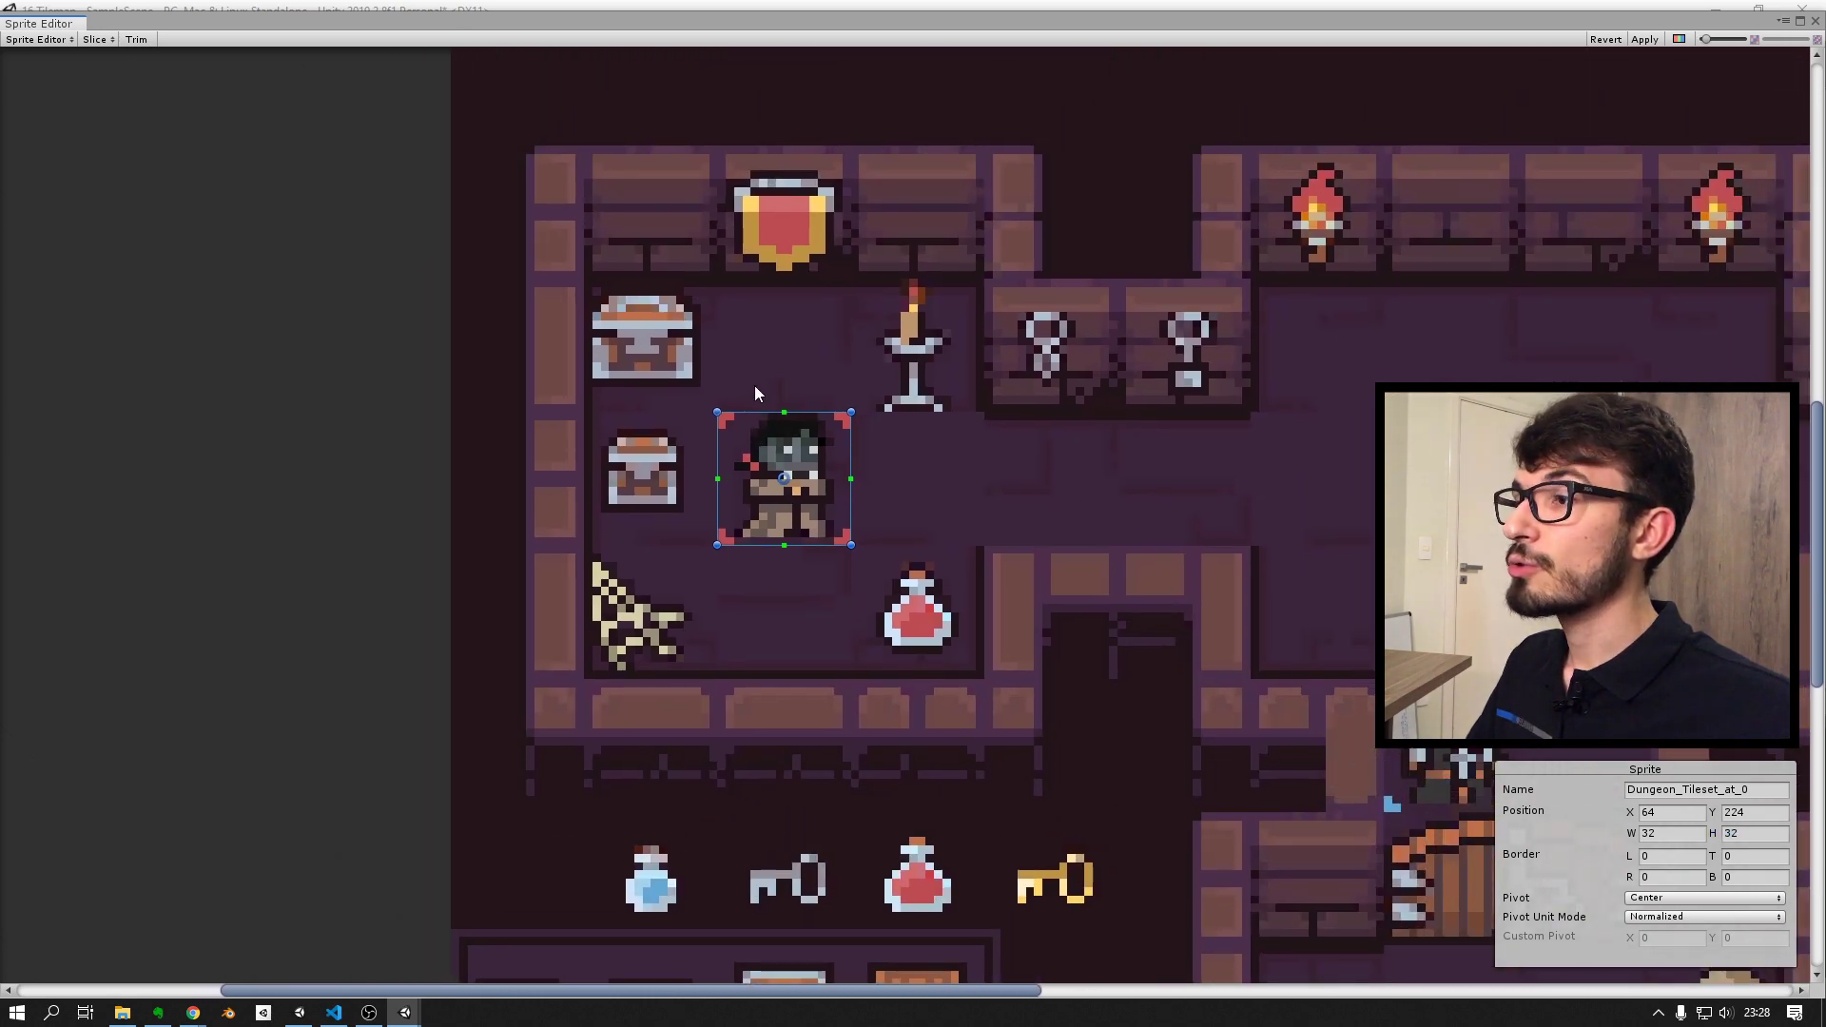
{"action": "scroll", "coordinate": [751, 386], "scroll_direction": "up", "scroll_amount": 1}
{"action": "scroll", "coordinate": [845, 431], "scroll_direction": "down", "scroll_amount": 1}
{"action": "scroll", "coordinate": [845, 431], "scroll_direction": "down", "scroll_amount": 1}
{"action": "scroll", "coordinate": [702, 422], "scroll_direction": "up", "scroll_amount": 1}
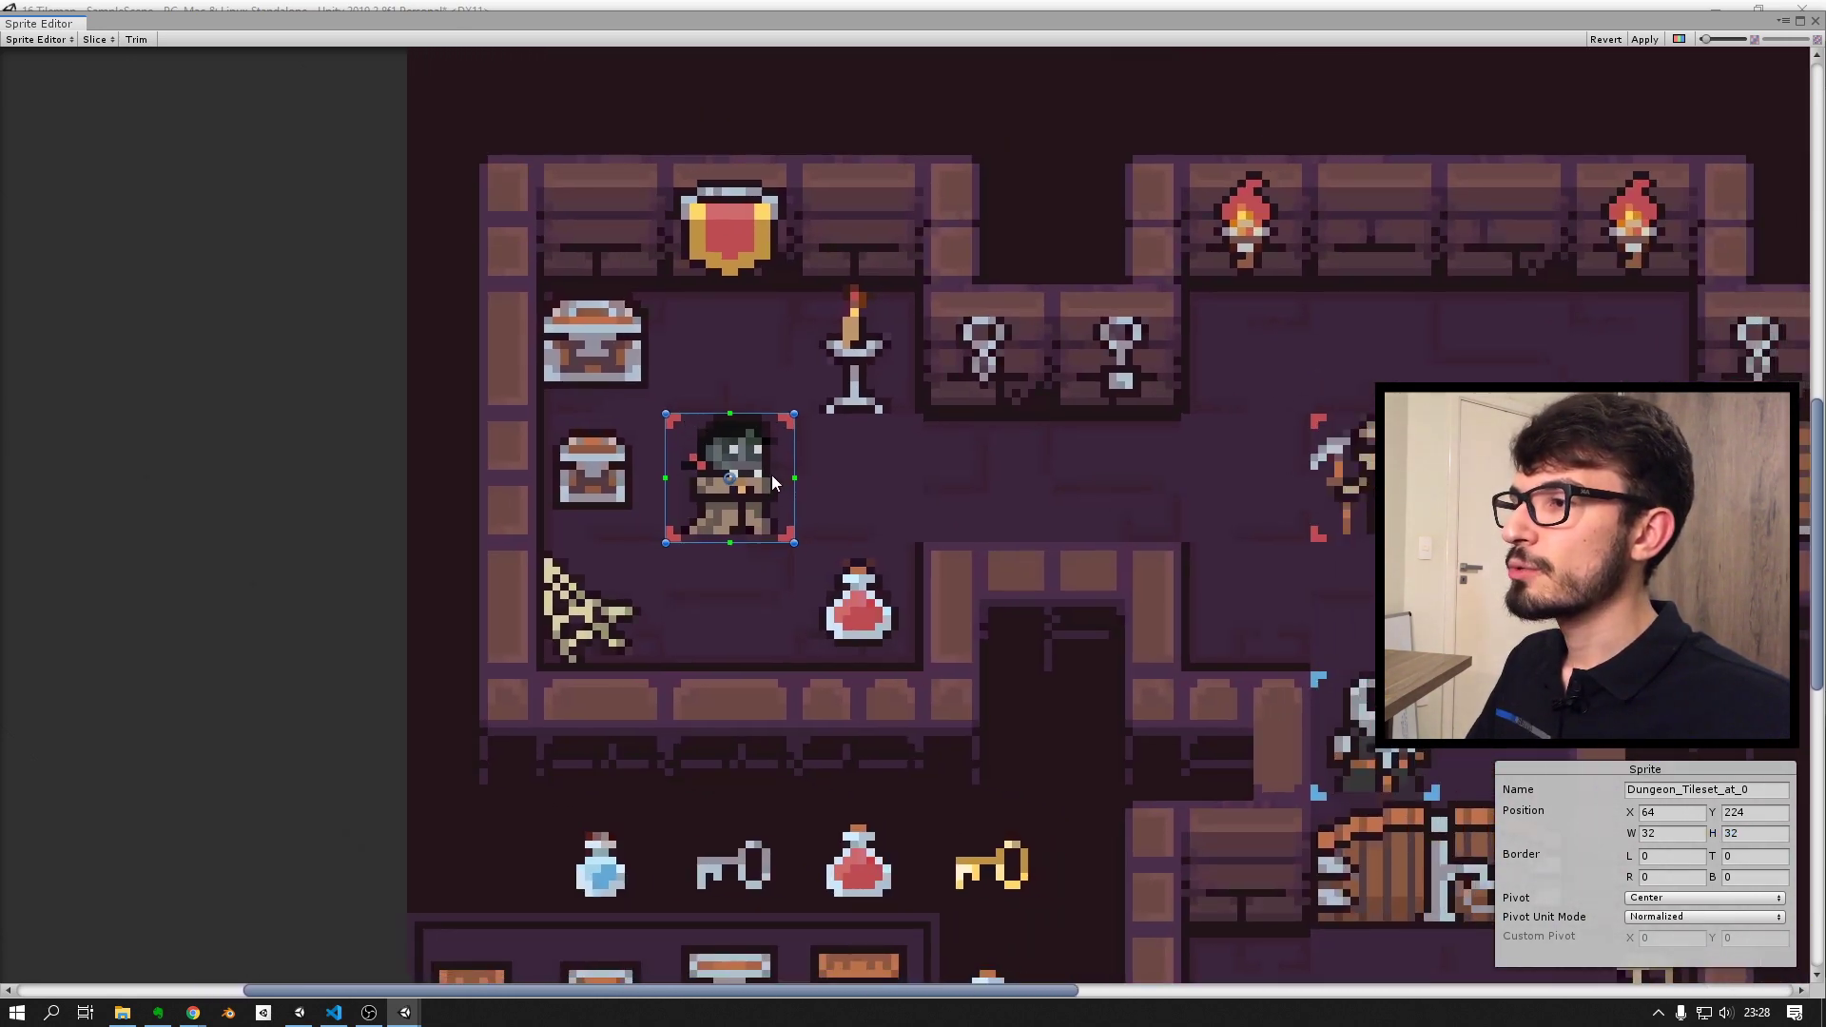
{"action": "scroll", "coordinate": [732, 394], "scroll_direction": "up", "scroll_amount": 1}
{"action": "scroll", "coordinate": [772, 390], "scroll_direction": "down", "scroll_amount": 3}
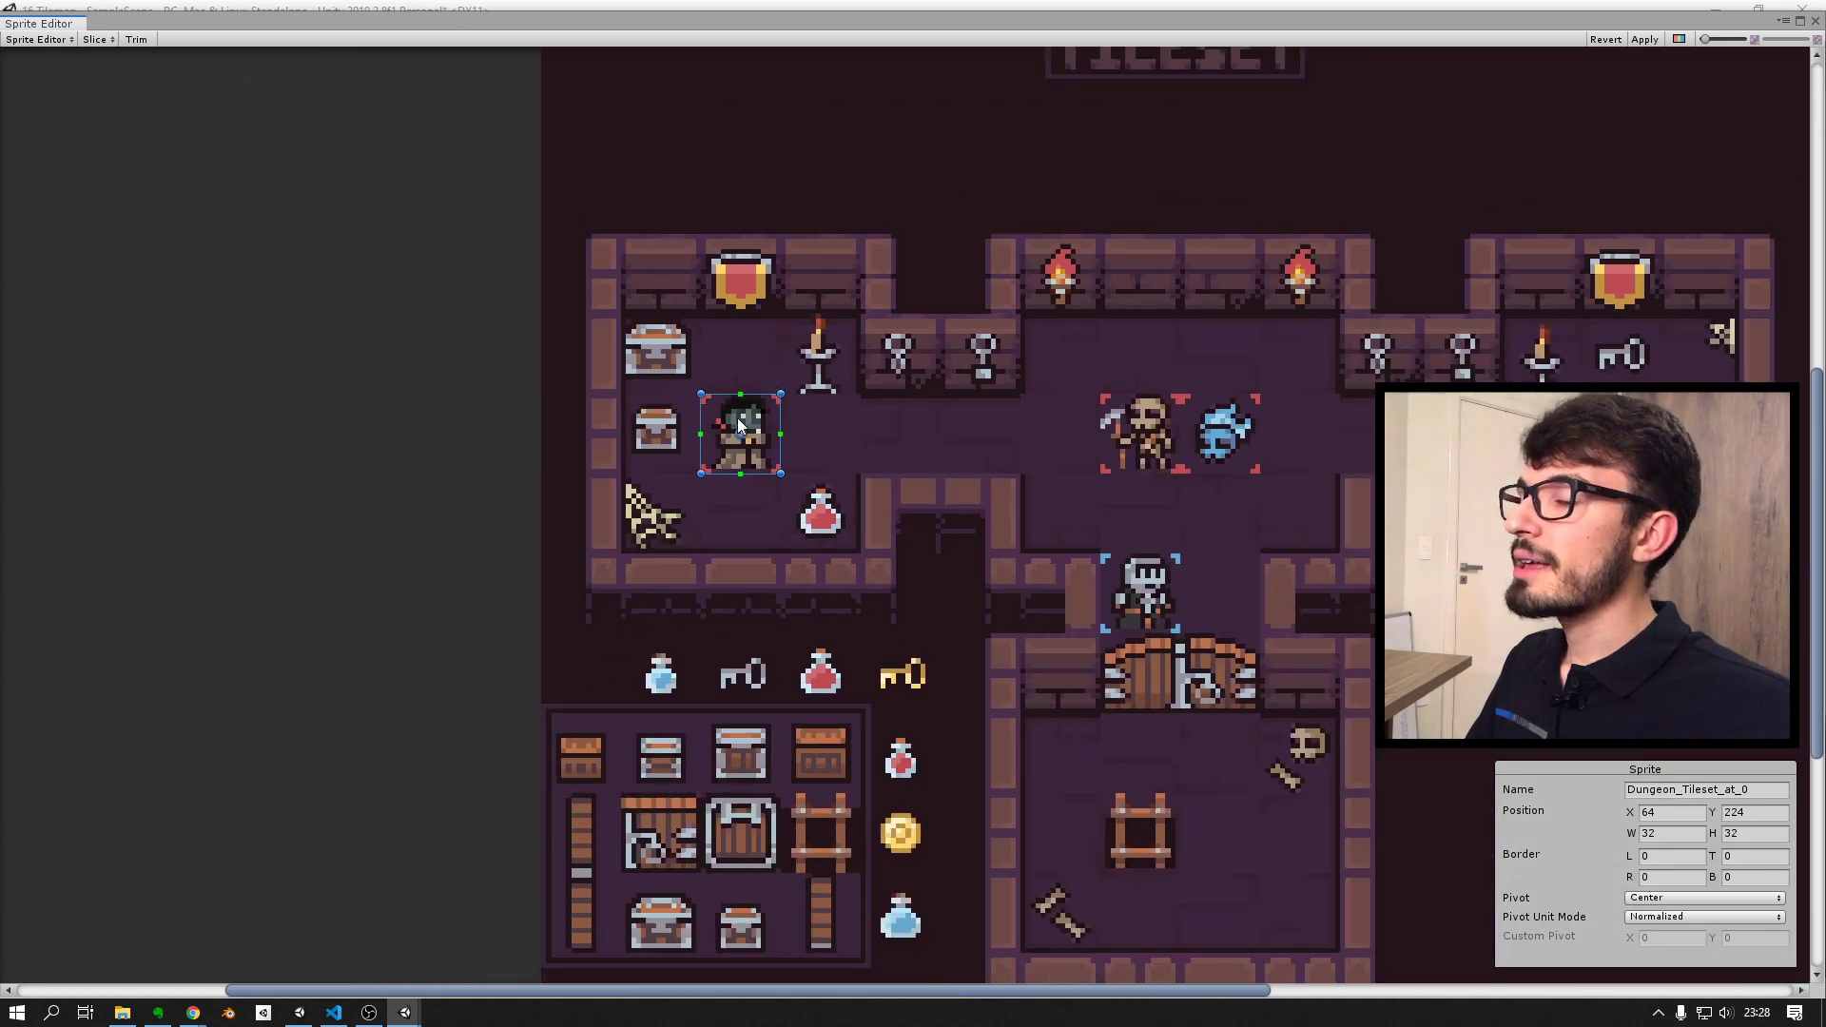
{"action": "scroll", "coordinate": [758, 461], "scroll_direction": "down", "scroll_amount": 1}
{"action": "scroll", "coordinate": [758, 461], "scroll_direction": "down", "scroll_amount": 1}
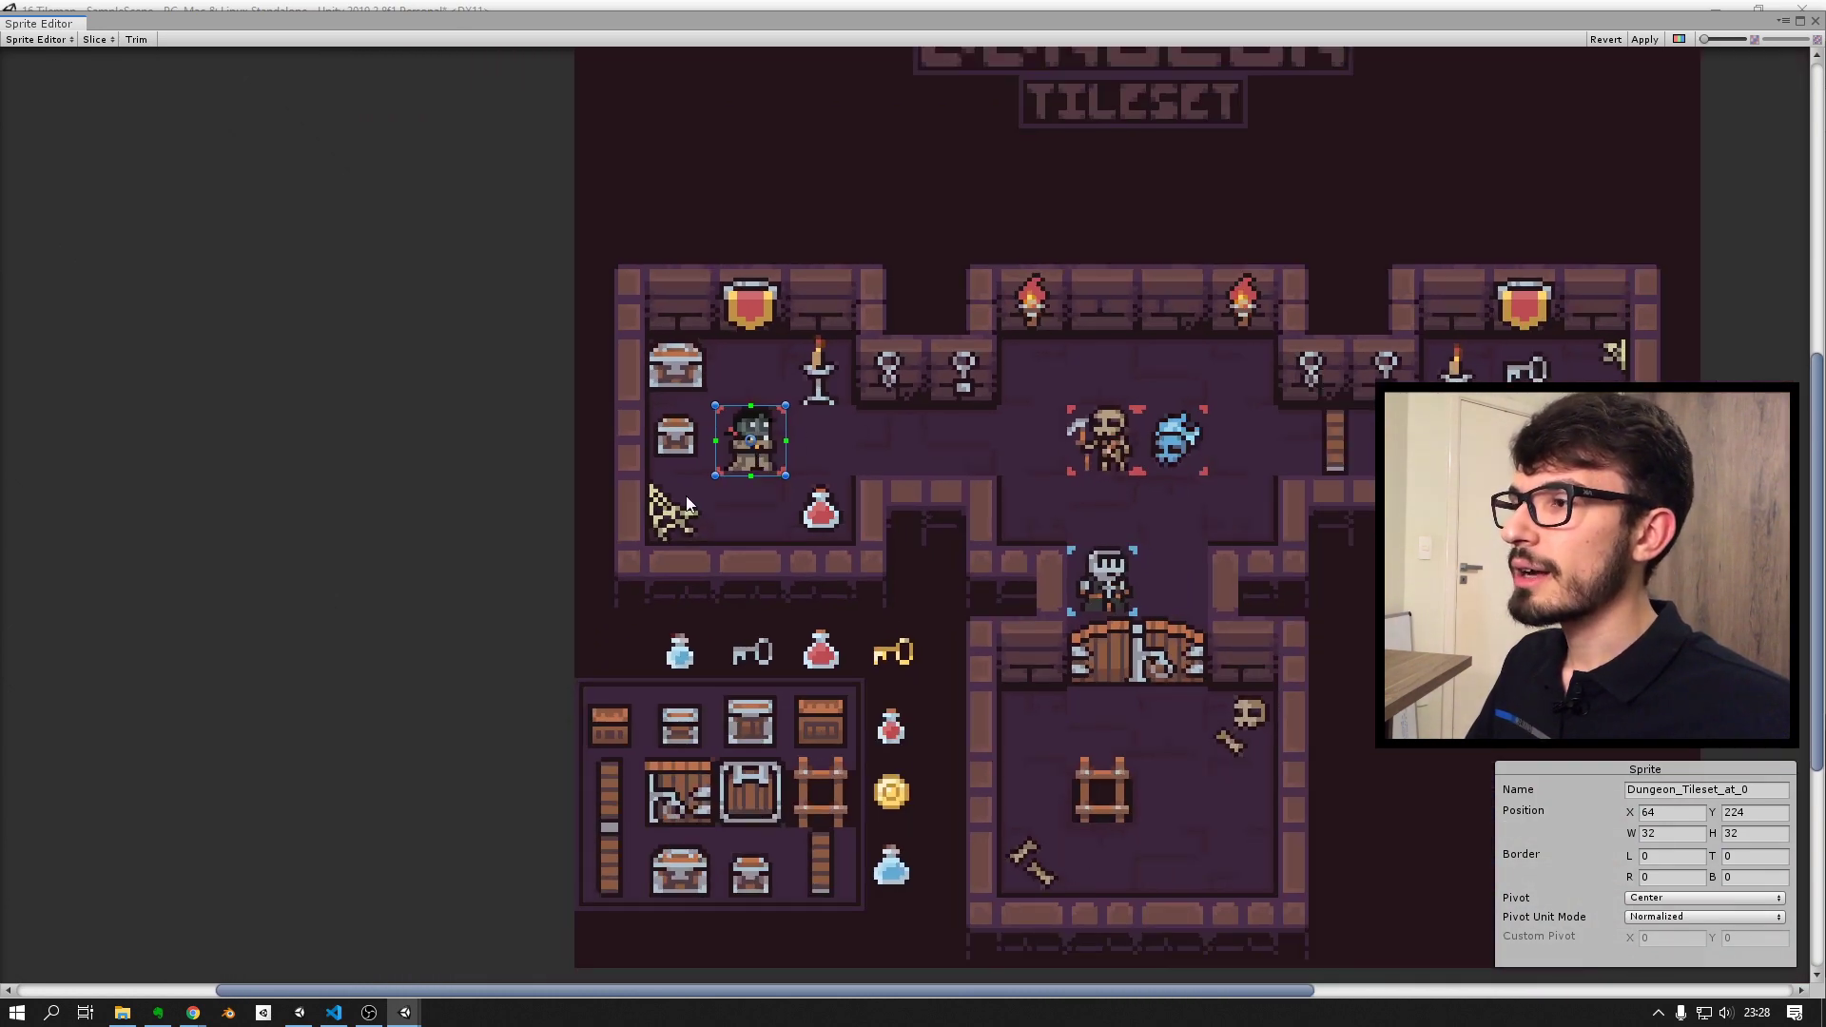
{"action": "middle_click_drag", "start_coordinate": [784, 466], "coordinate": [556, 451]}
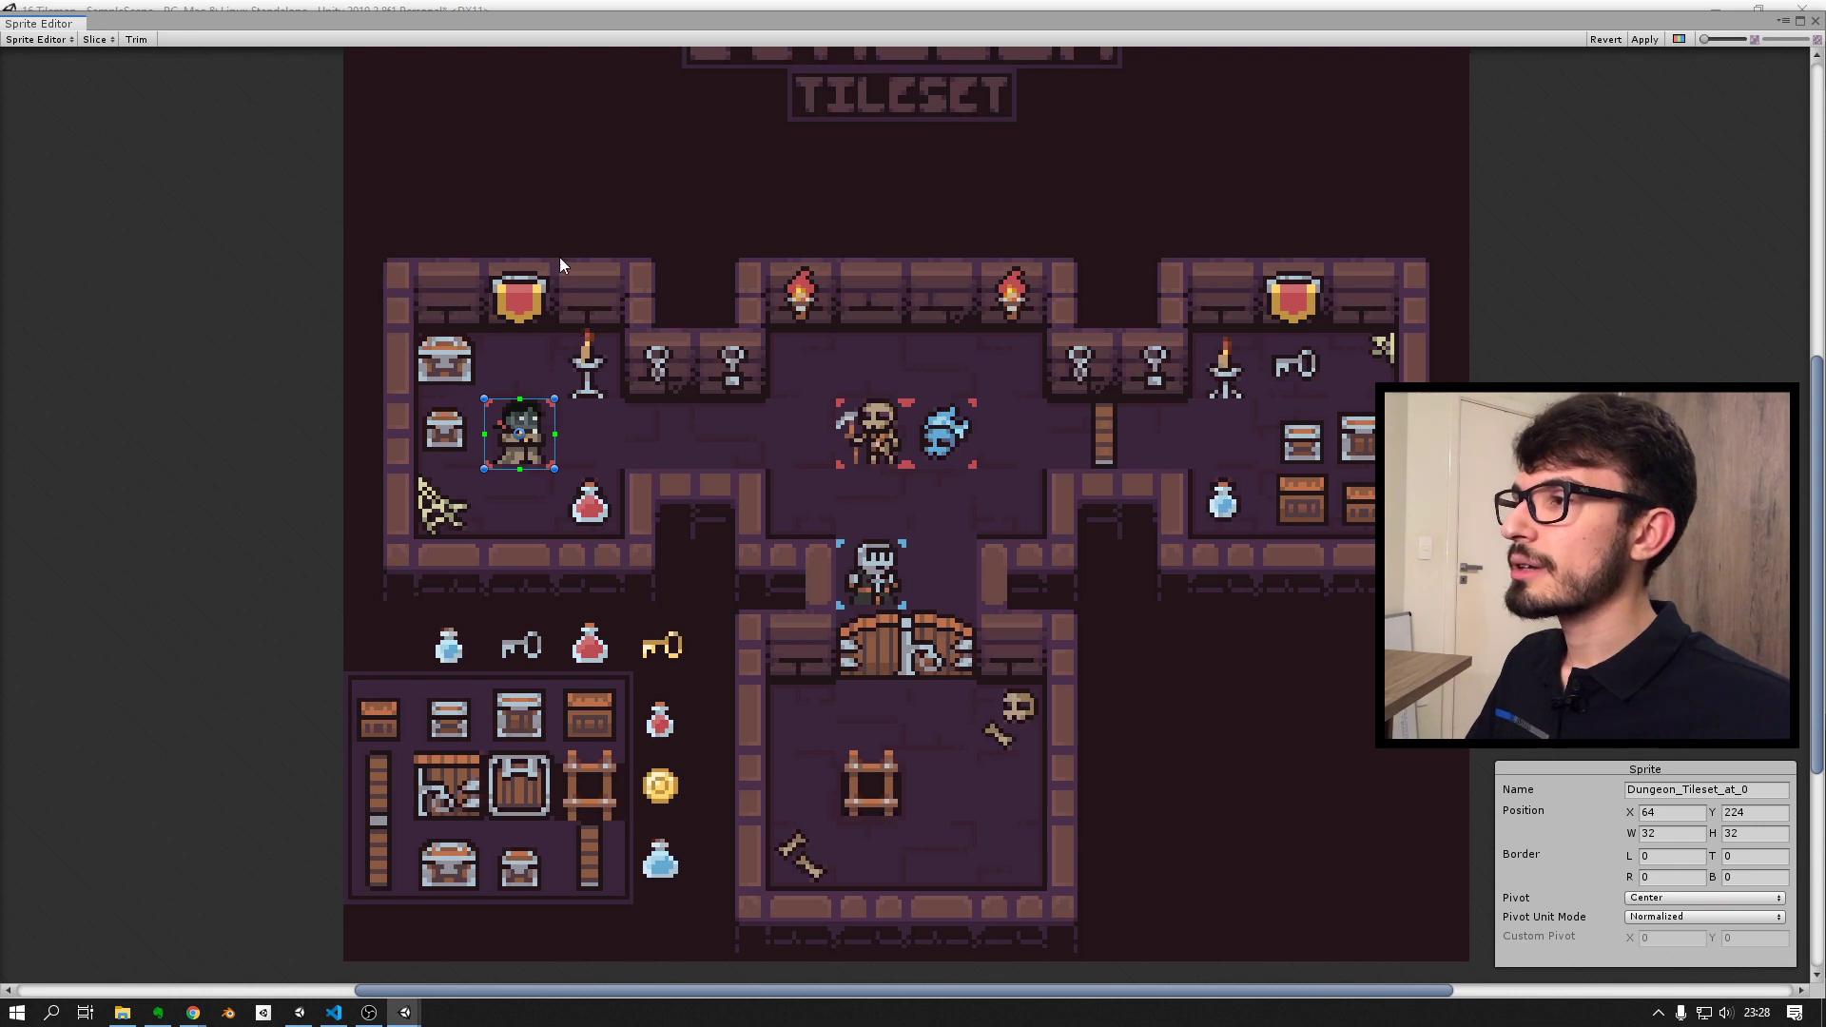
Step: Slice the tileset into a 32 by 32 pixel grid
{"action": "left_click", "coordinate": [534, 437]}
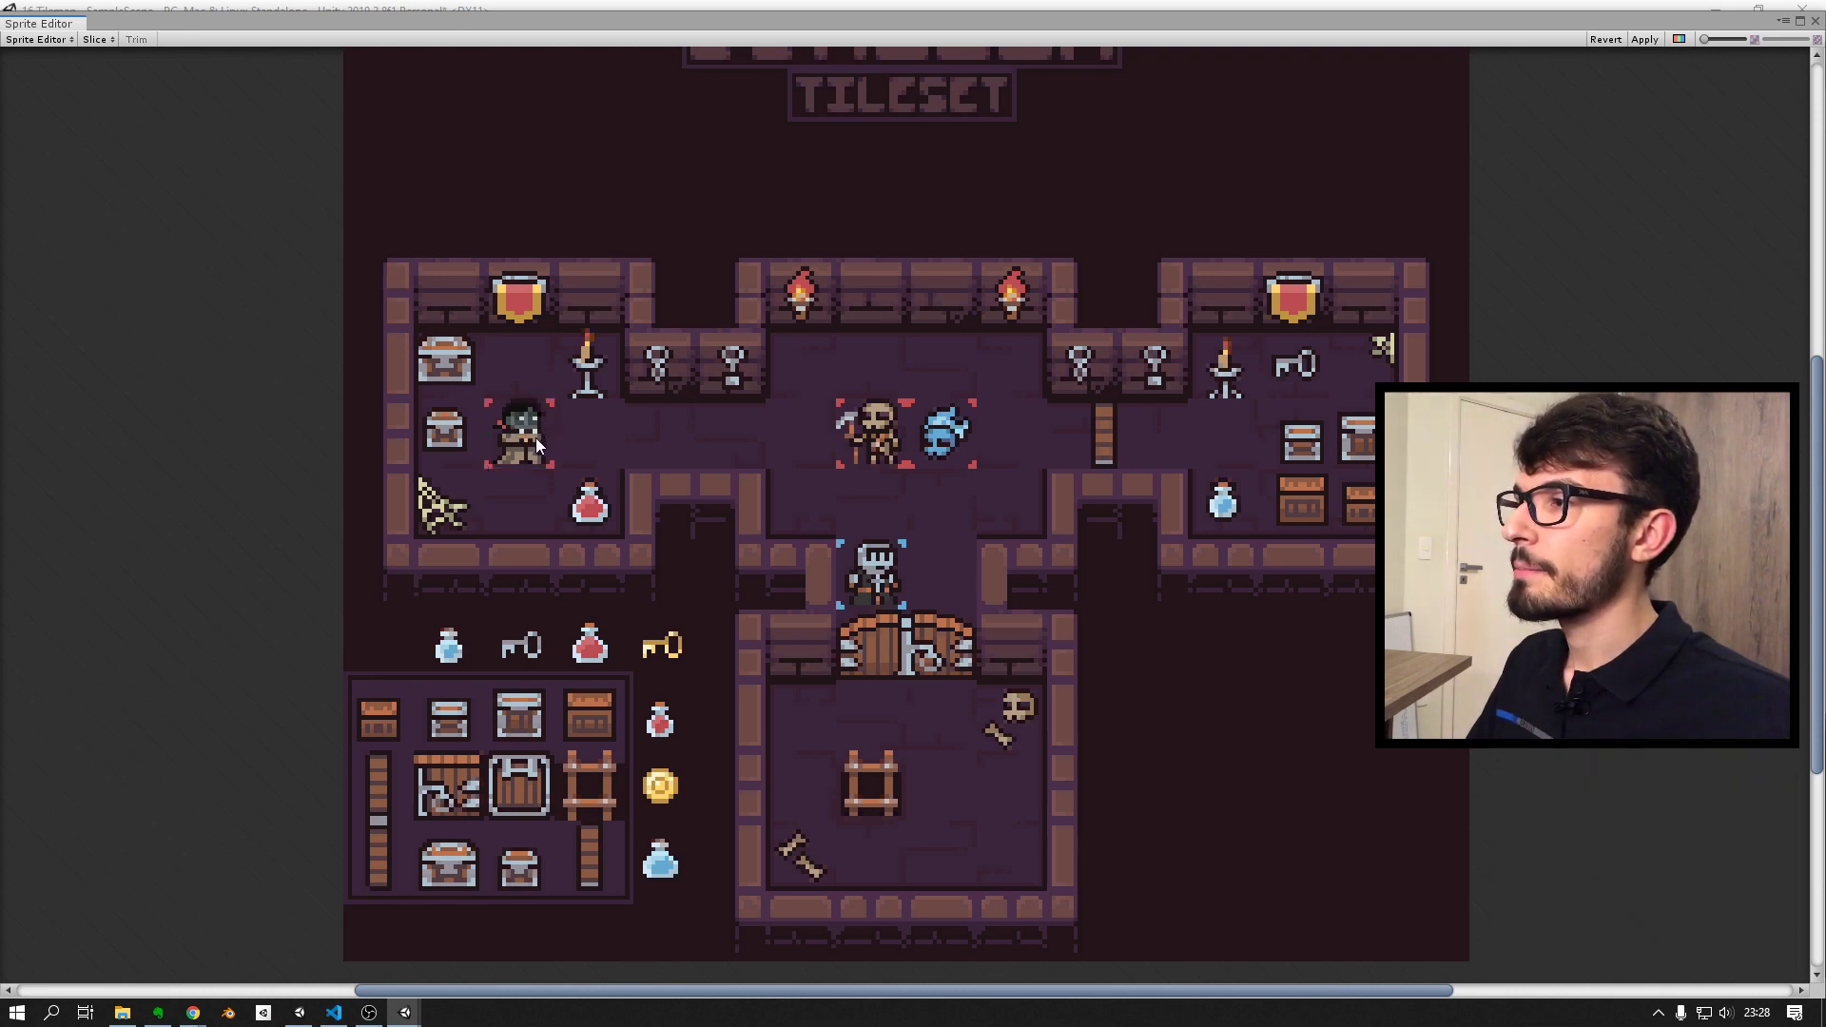
{"action": "left_click", "coordinate": [99, 40]}
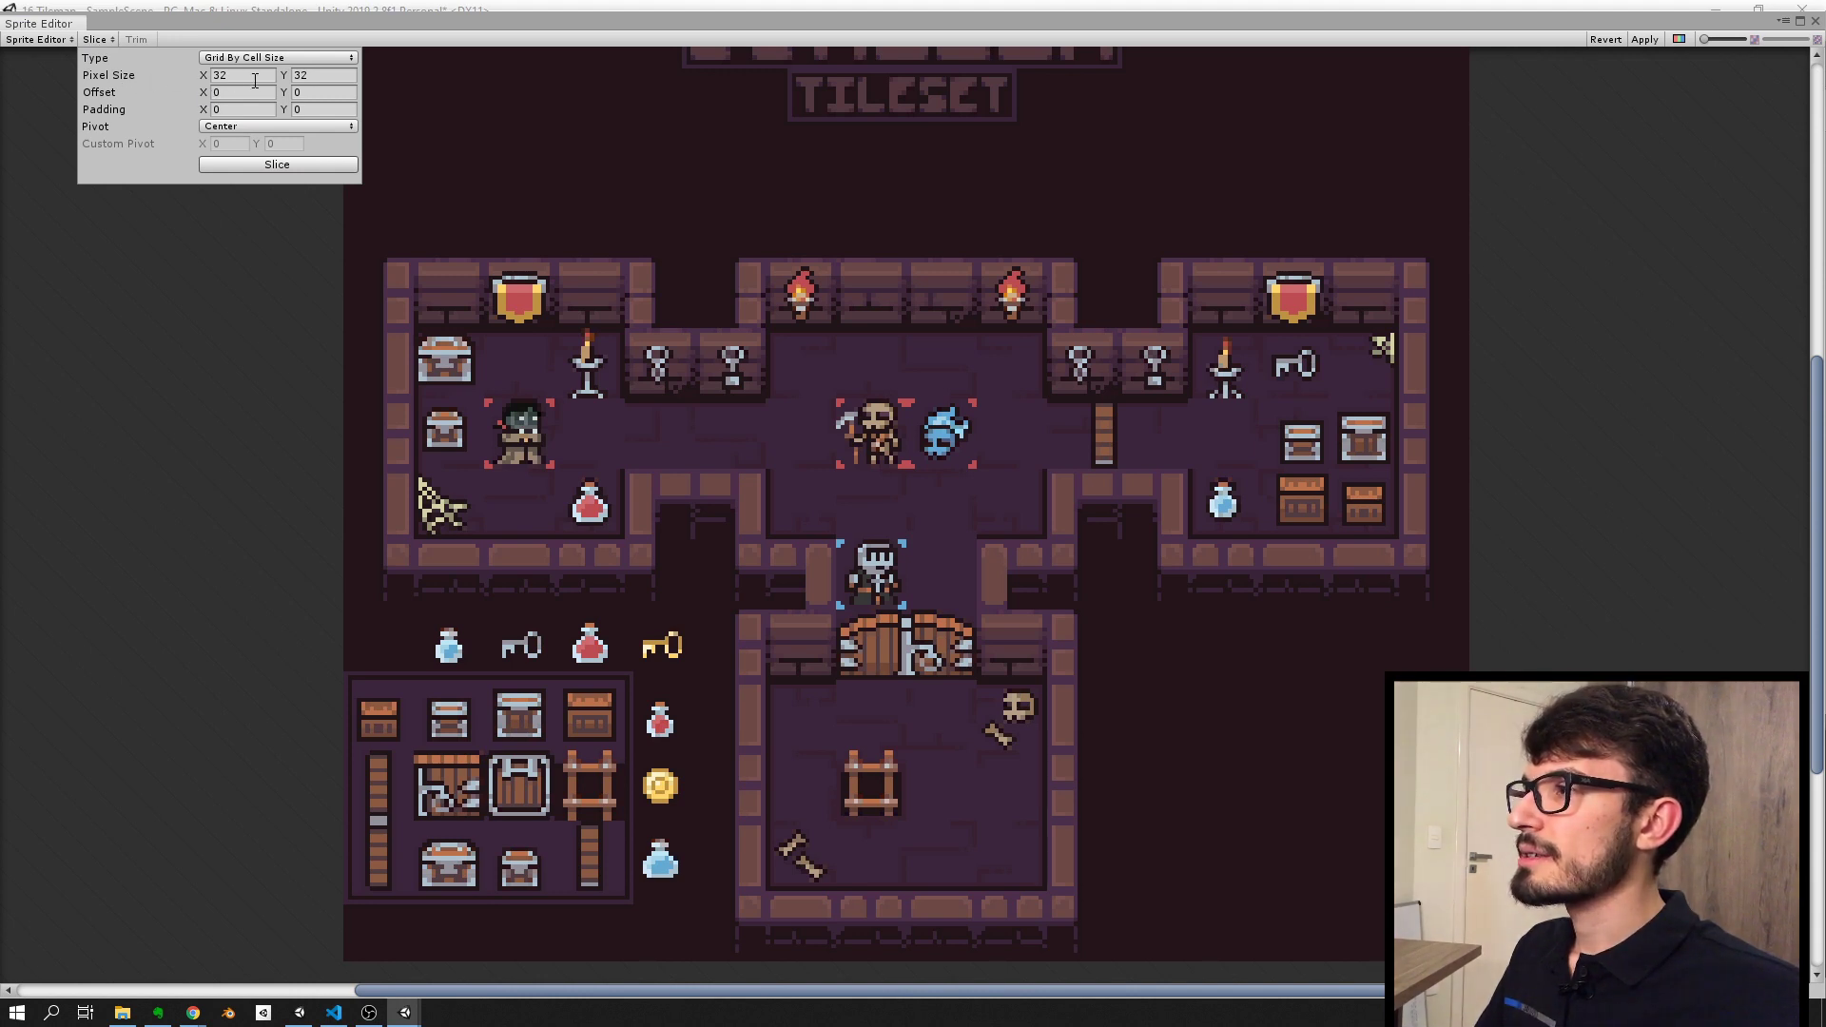
{"action": "left_click", "coordinate": [224, 76]}
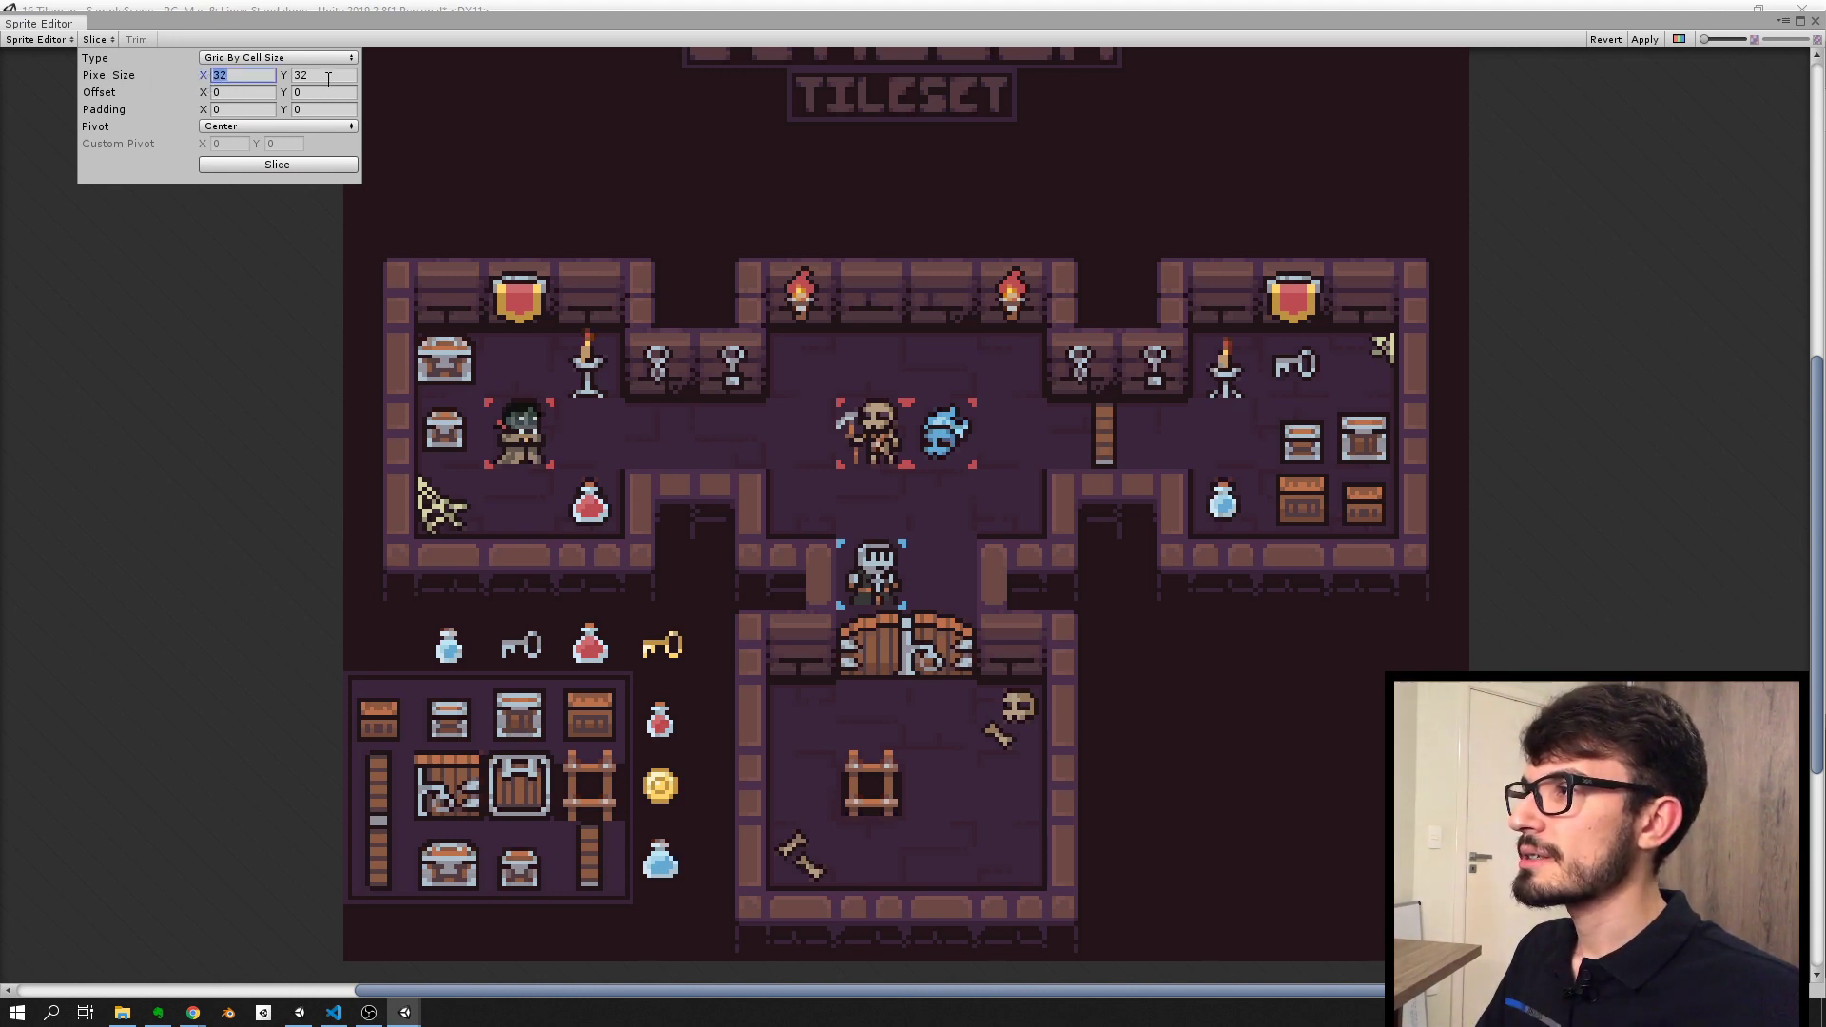
{"action": "left_click", "coordinate": [293, 77]}
{"action": "left_click", "coordinate": [276, 163]}
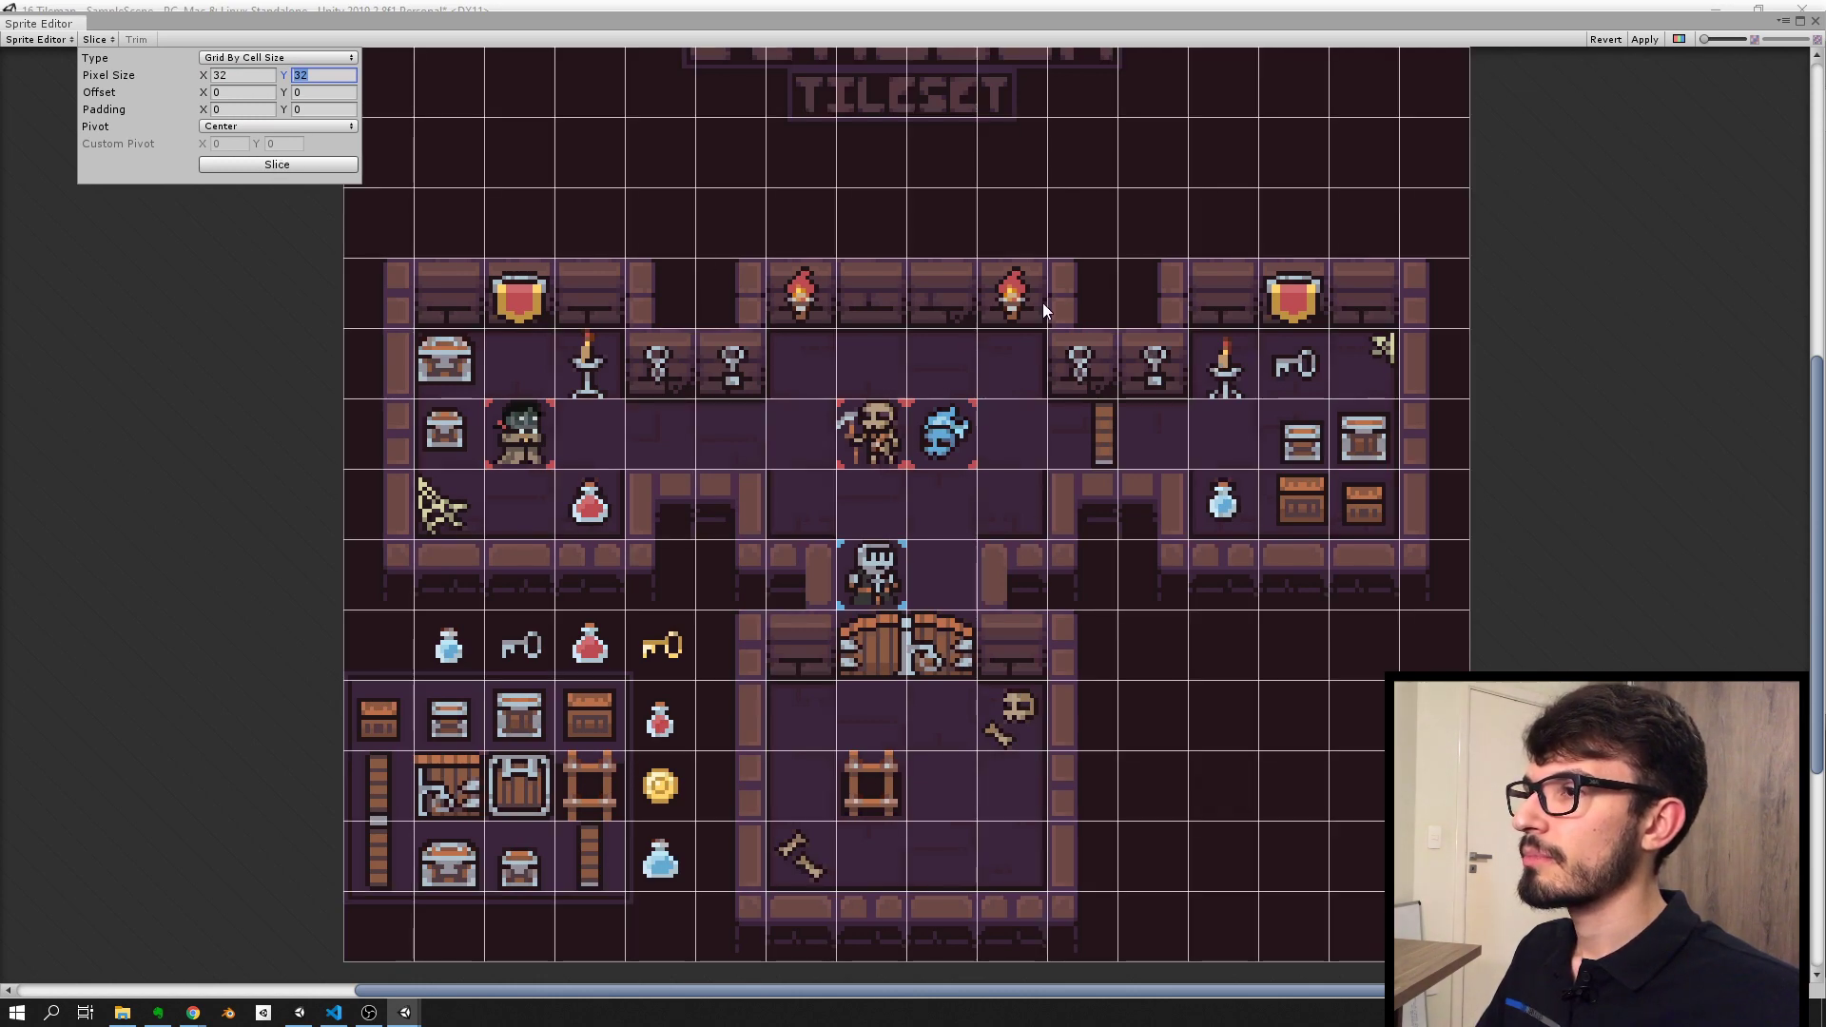
Step: Inspect the resulting slices around the skeleton and nearby empty cells
{"action": "scroll", "coordinate": [1042, 303], "scroll_direction": "down", "scroll_amount": 3}
{"action": "scroll", "coordinate": [1029, 466], "scroll_direction": "up", "scroll_amount": 2}
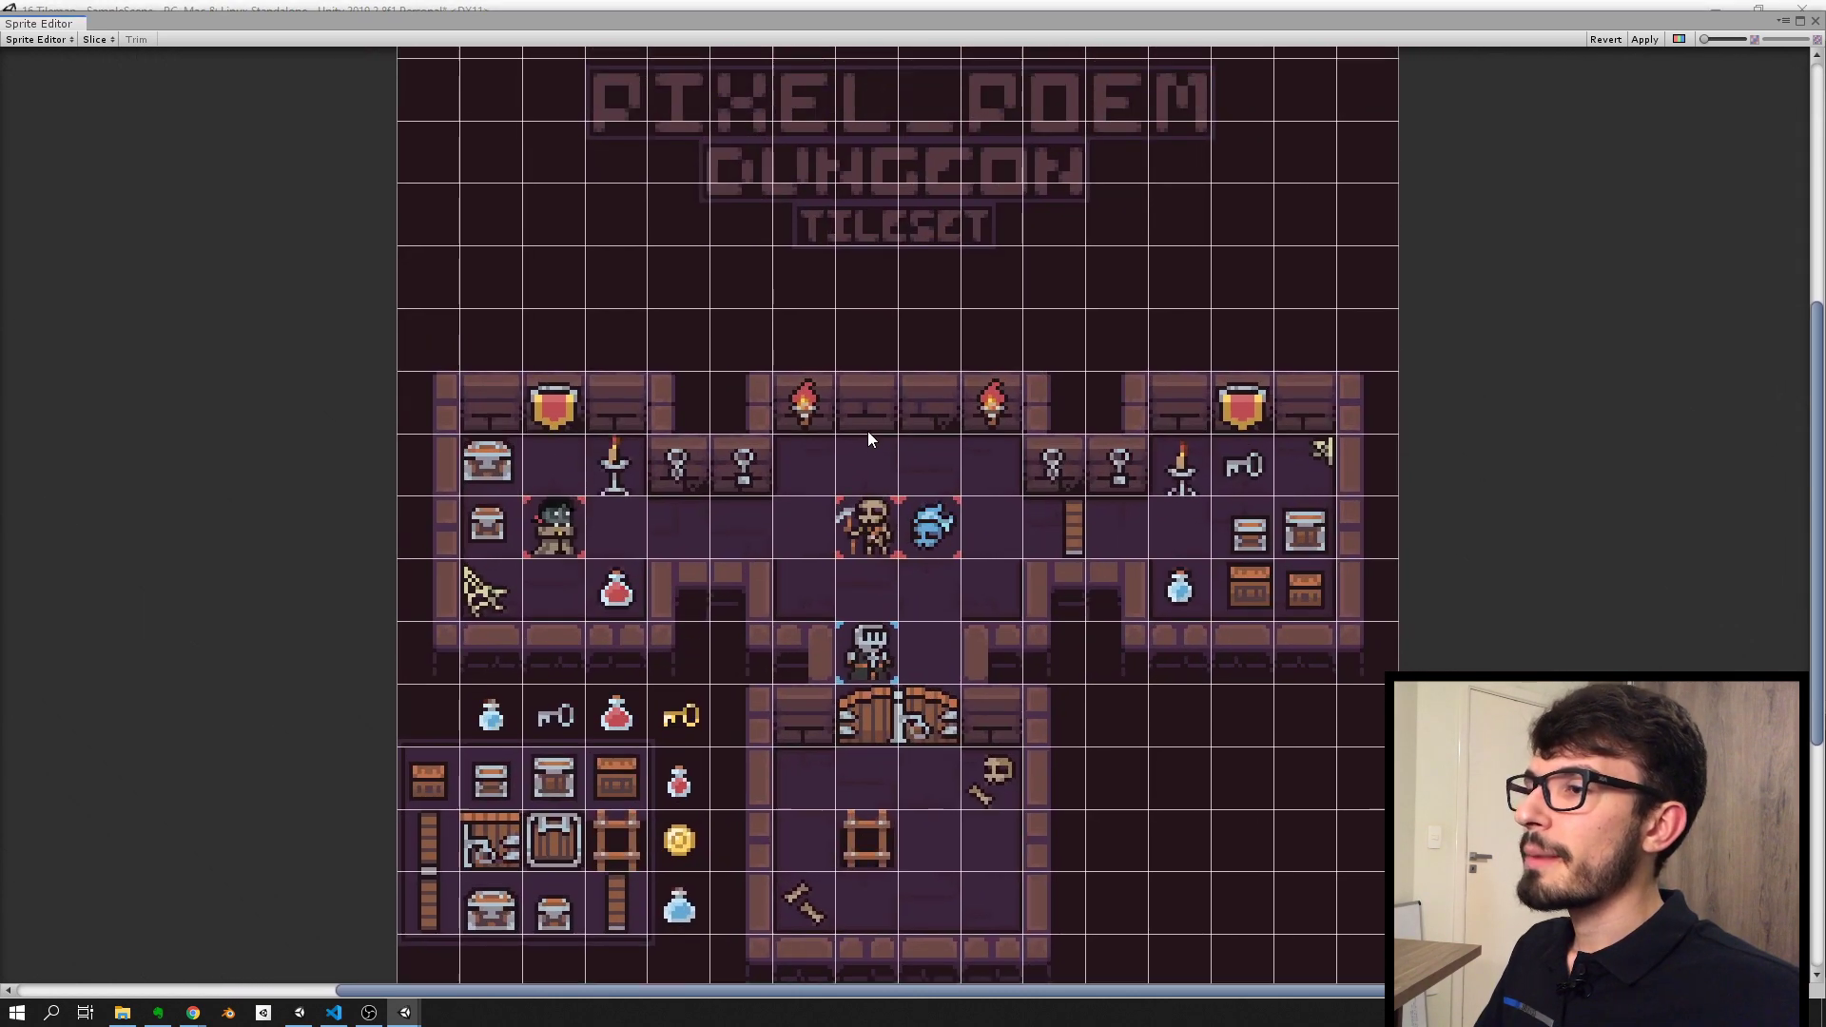
{"action": "scroll", "coordinate": [865, 346], "scroll_direction": "up", "scroll_amount": 3}
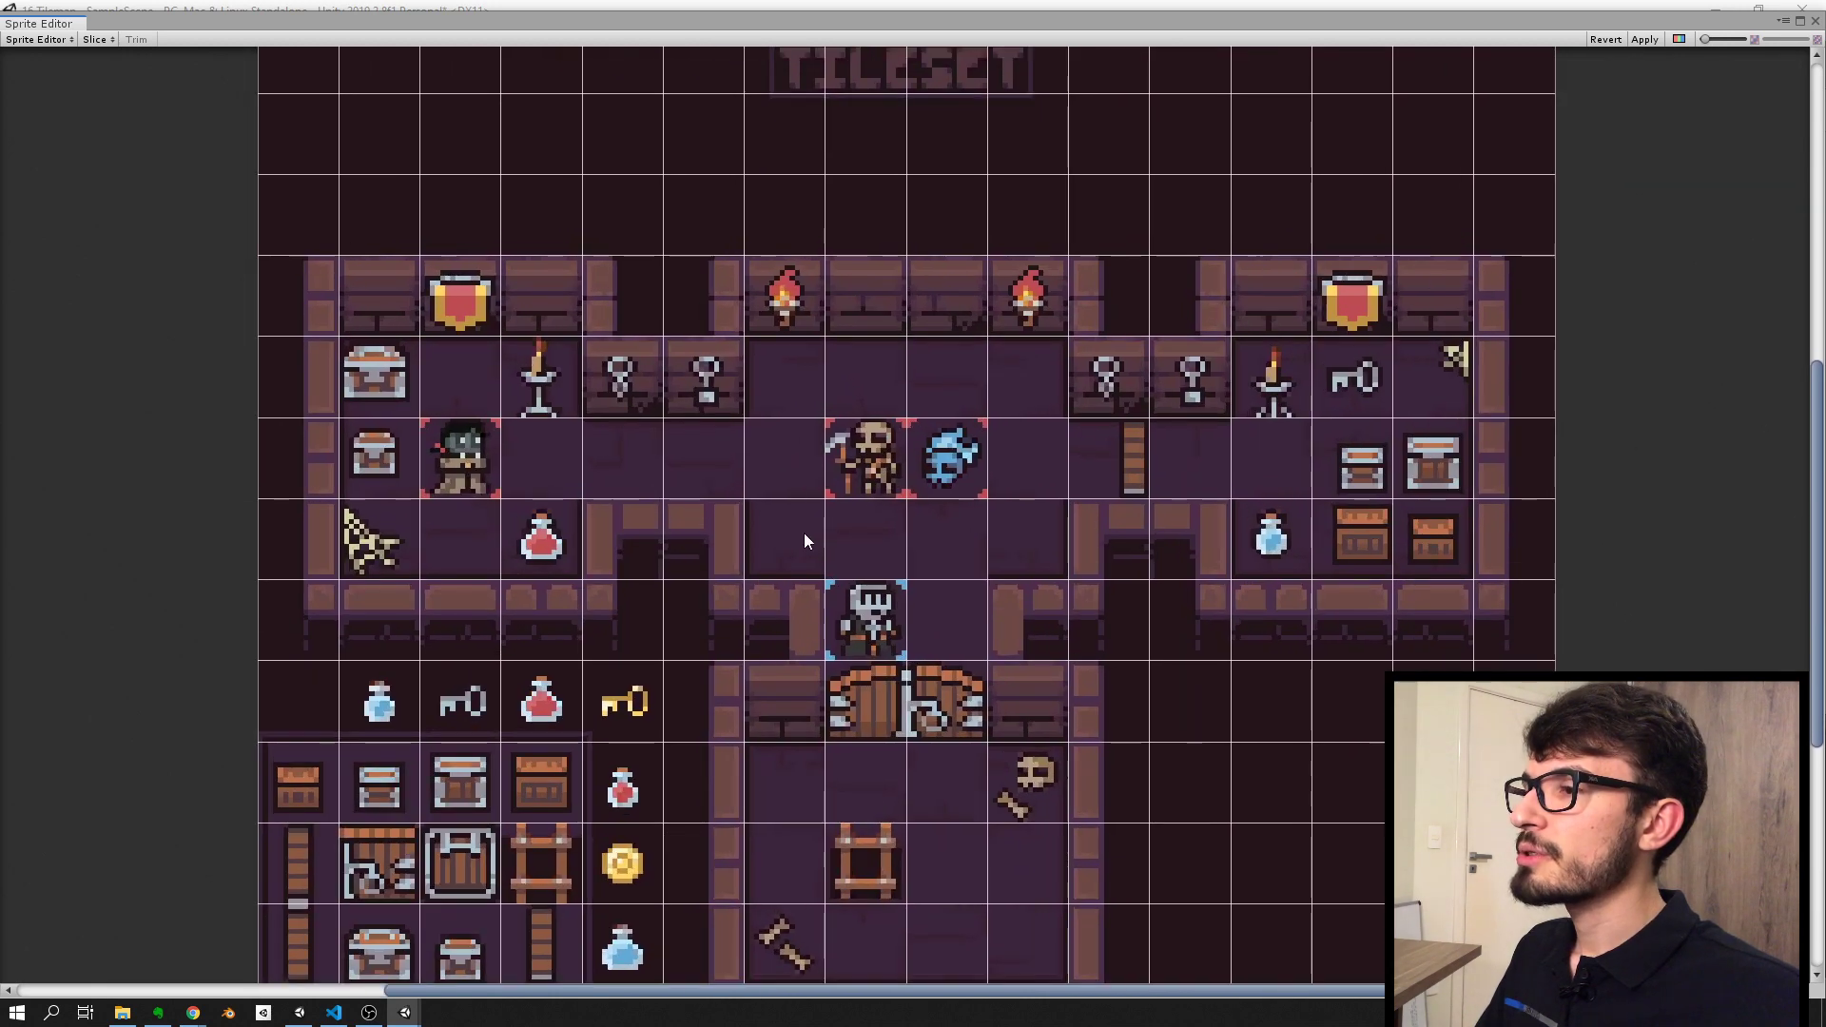
{"action": "scroll", "coordinate": [805, 540], "scroll_direction": "up", "scroll_amount": 2}
{"action": "left_click", "coordinate": [780, 550]}
{"action": "left_click", "coordinate": [886, 527]}
{"action": "left_click", "coordinate": [991, 536]}
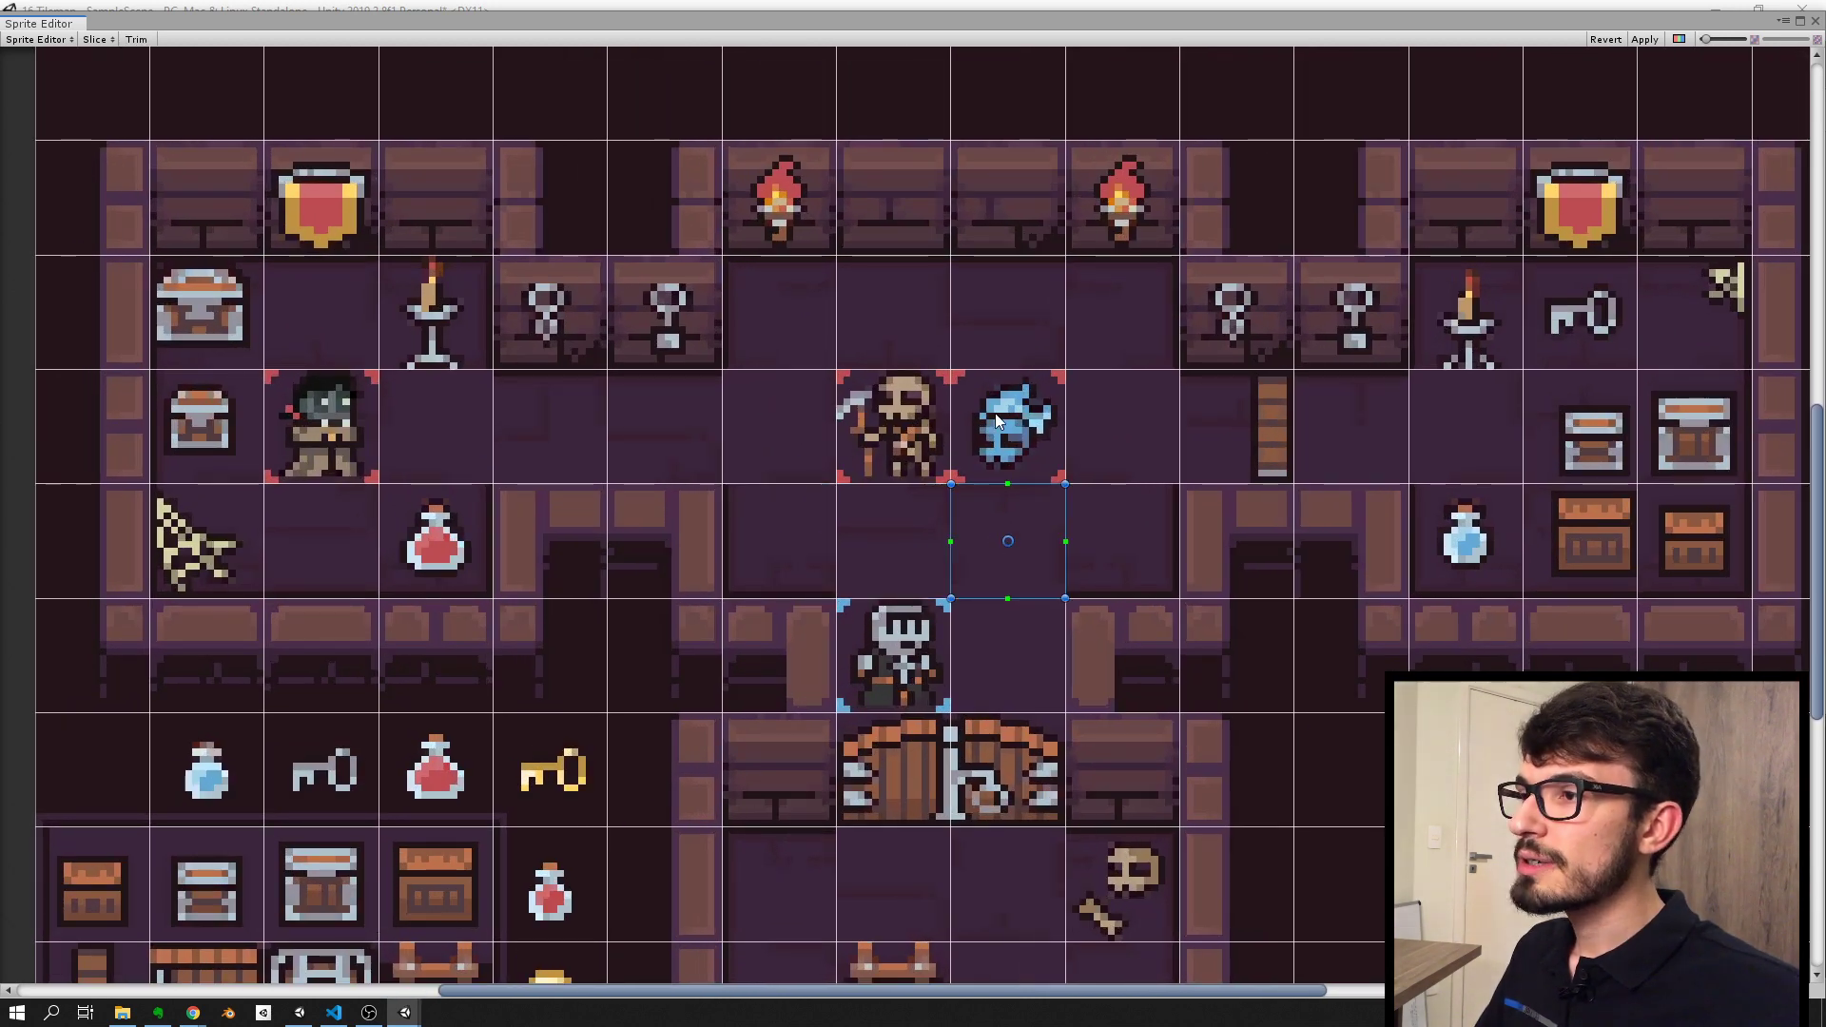
{"action": "left_click", "coordinate": [995, 412]}
{"action": "left_click", "coordinate": [889, 428]}
{"action": "left_click", "coordinate": [784, 432]}
{"action": "left_click", "coordinate": [789, 312]}
{"action": "left_click", "coordinate": [875, 308]}
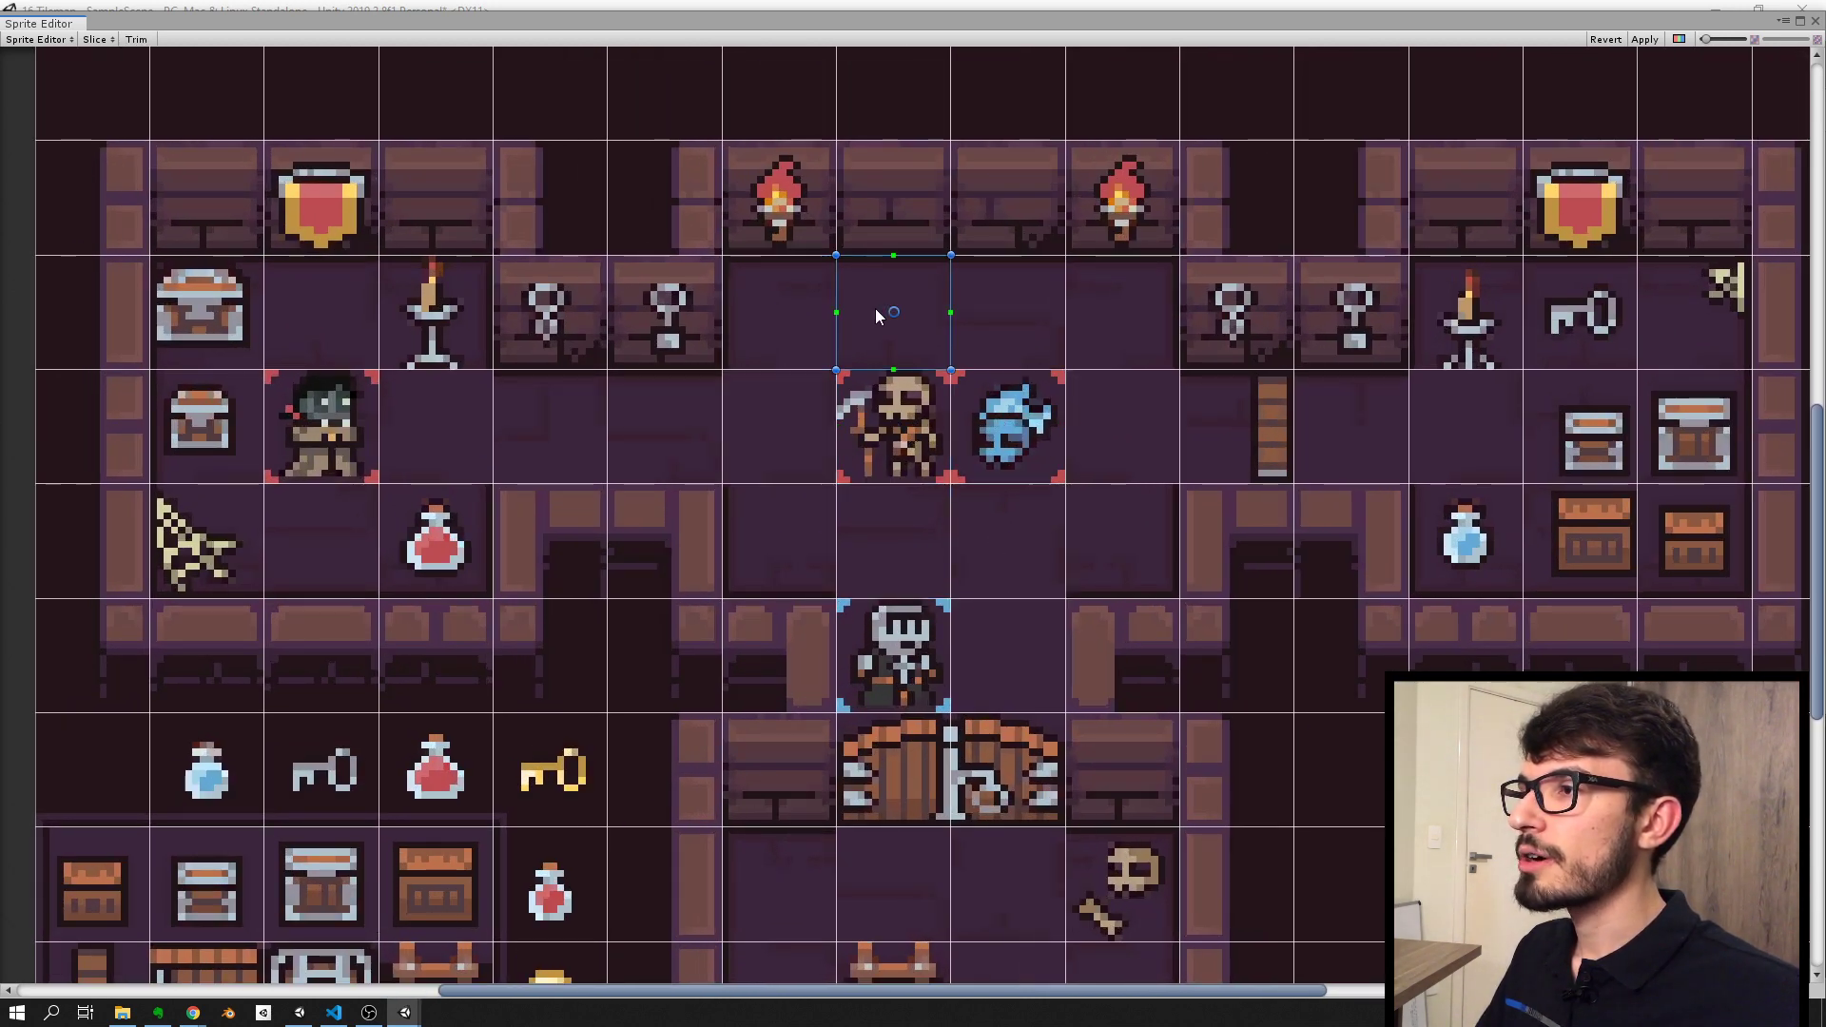
Step: Apply the slicing and close the Sprite Editor
{"action": "scroll", "coordinate": [1044, 551], "scroll_direction": "down", "scroll_amount": 3}
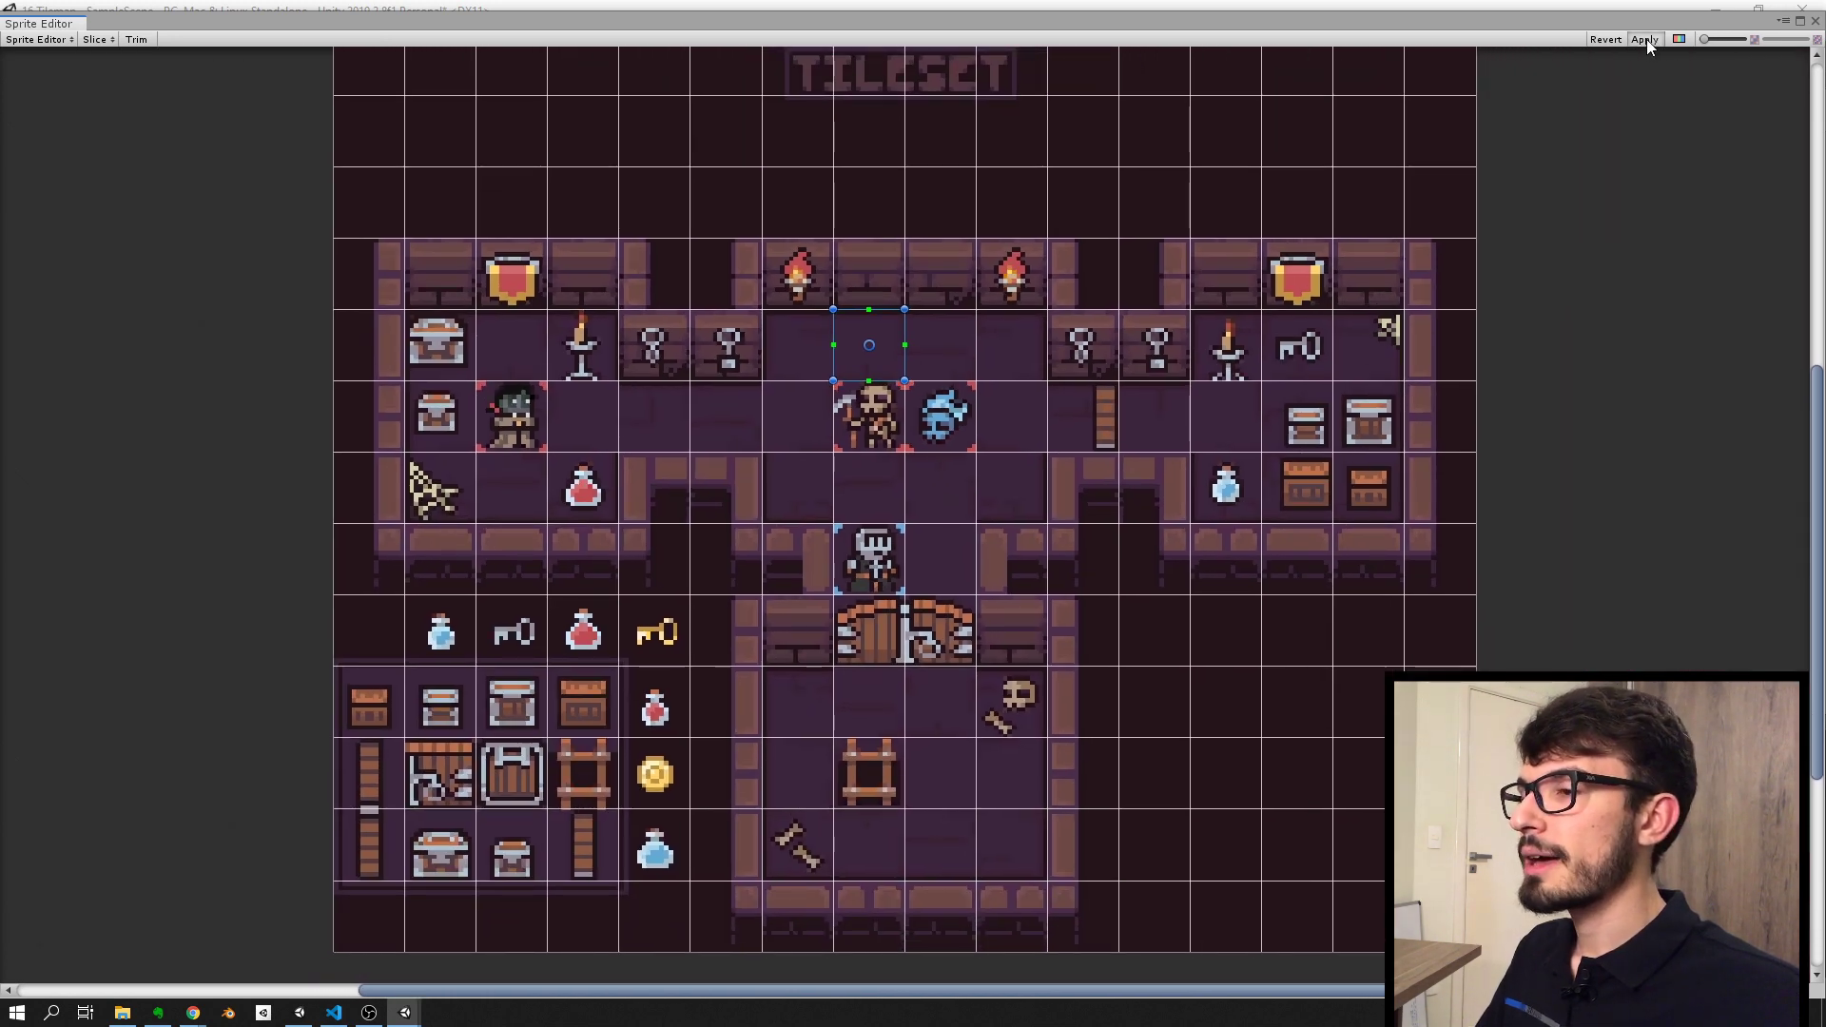
{"action": "left_click", "coordinate": [1646, 38]}
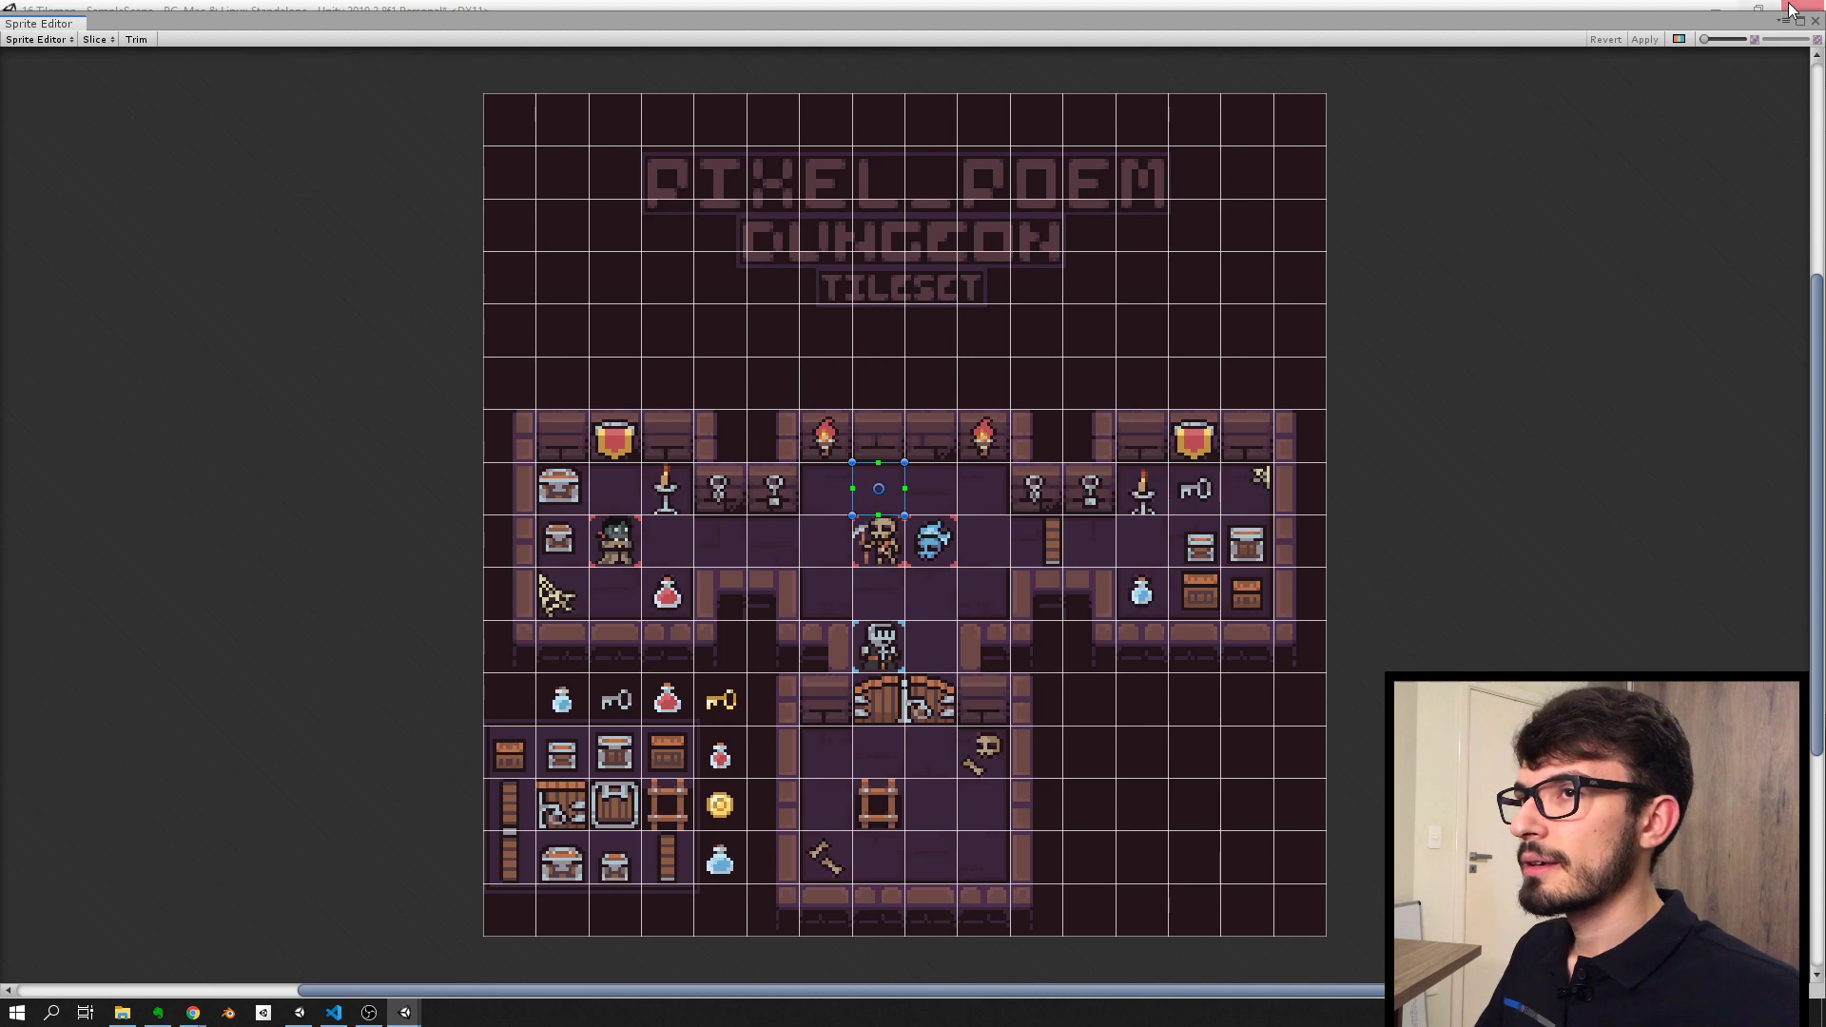
{"action": "left_click", "coordinate": [1814, 21]}
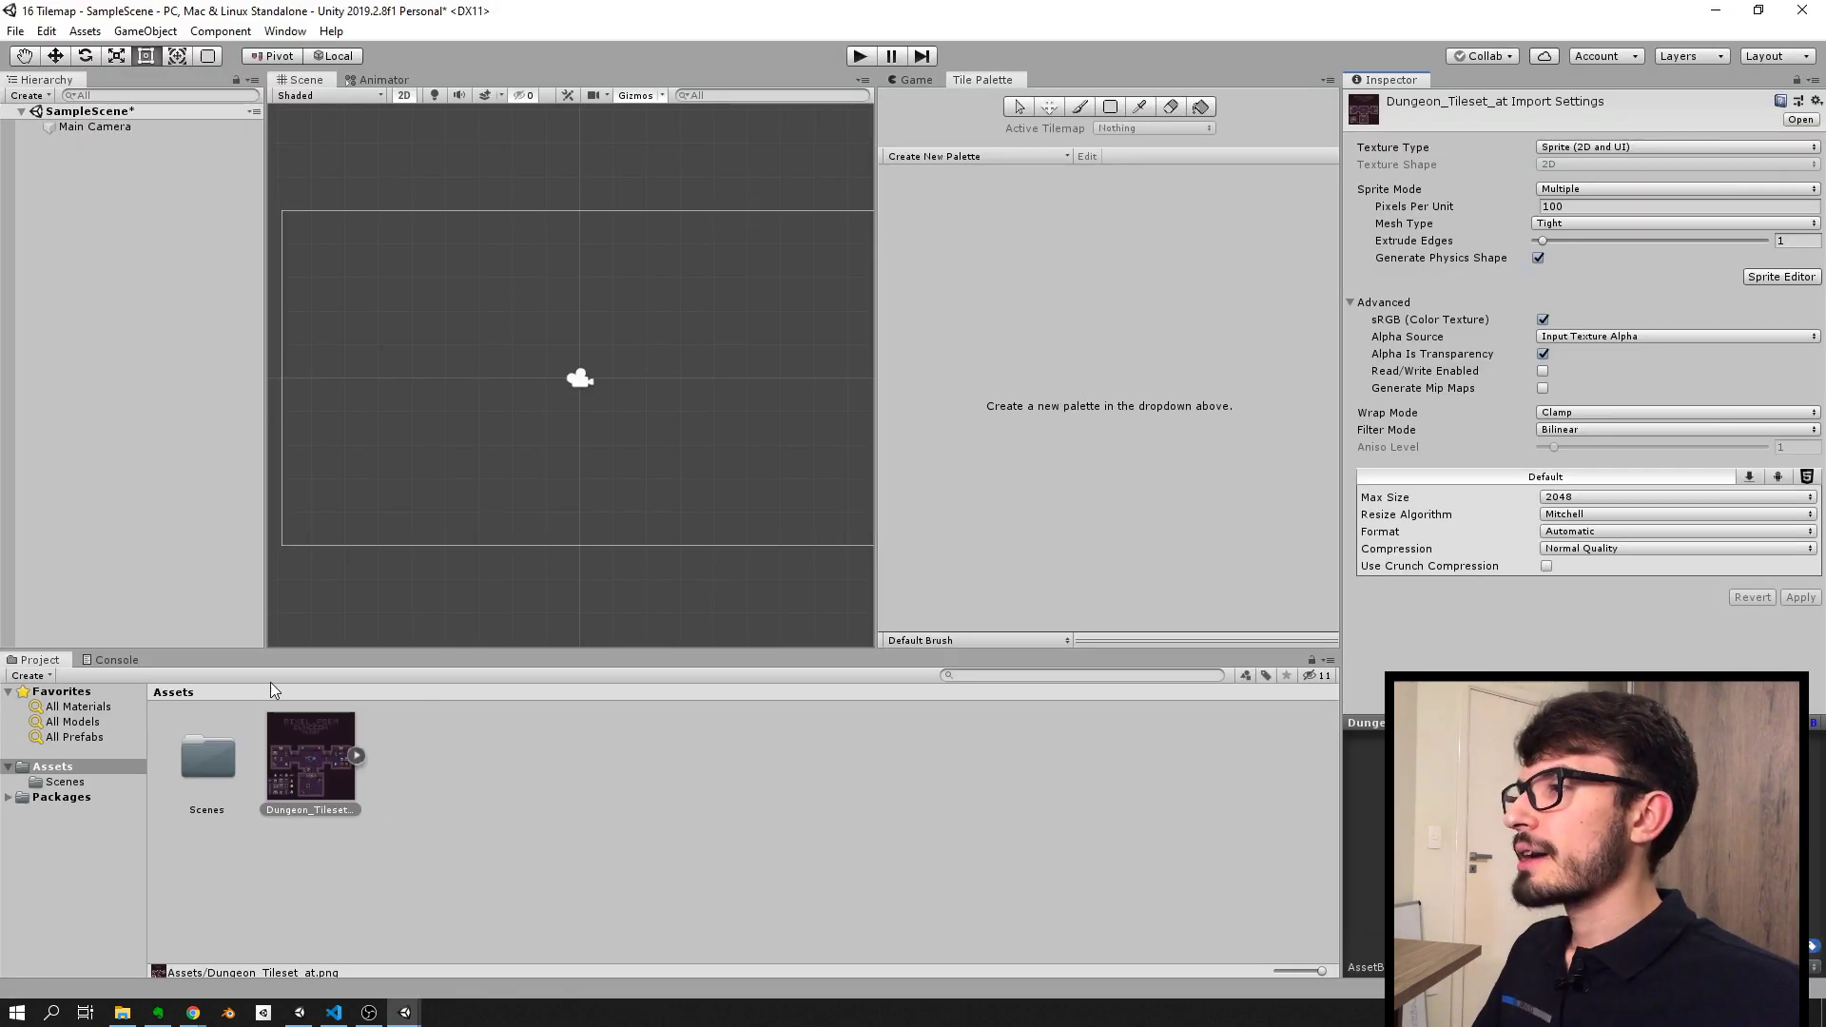
Step: Add a rectangular Tilemap to the scene from the Hierarchy's 2D Object menu
{"action": "right_click", "coordinate": [59, 200]}
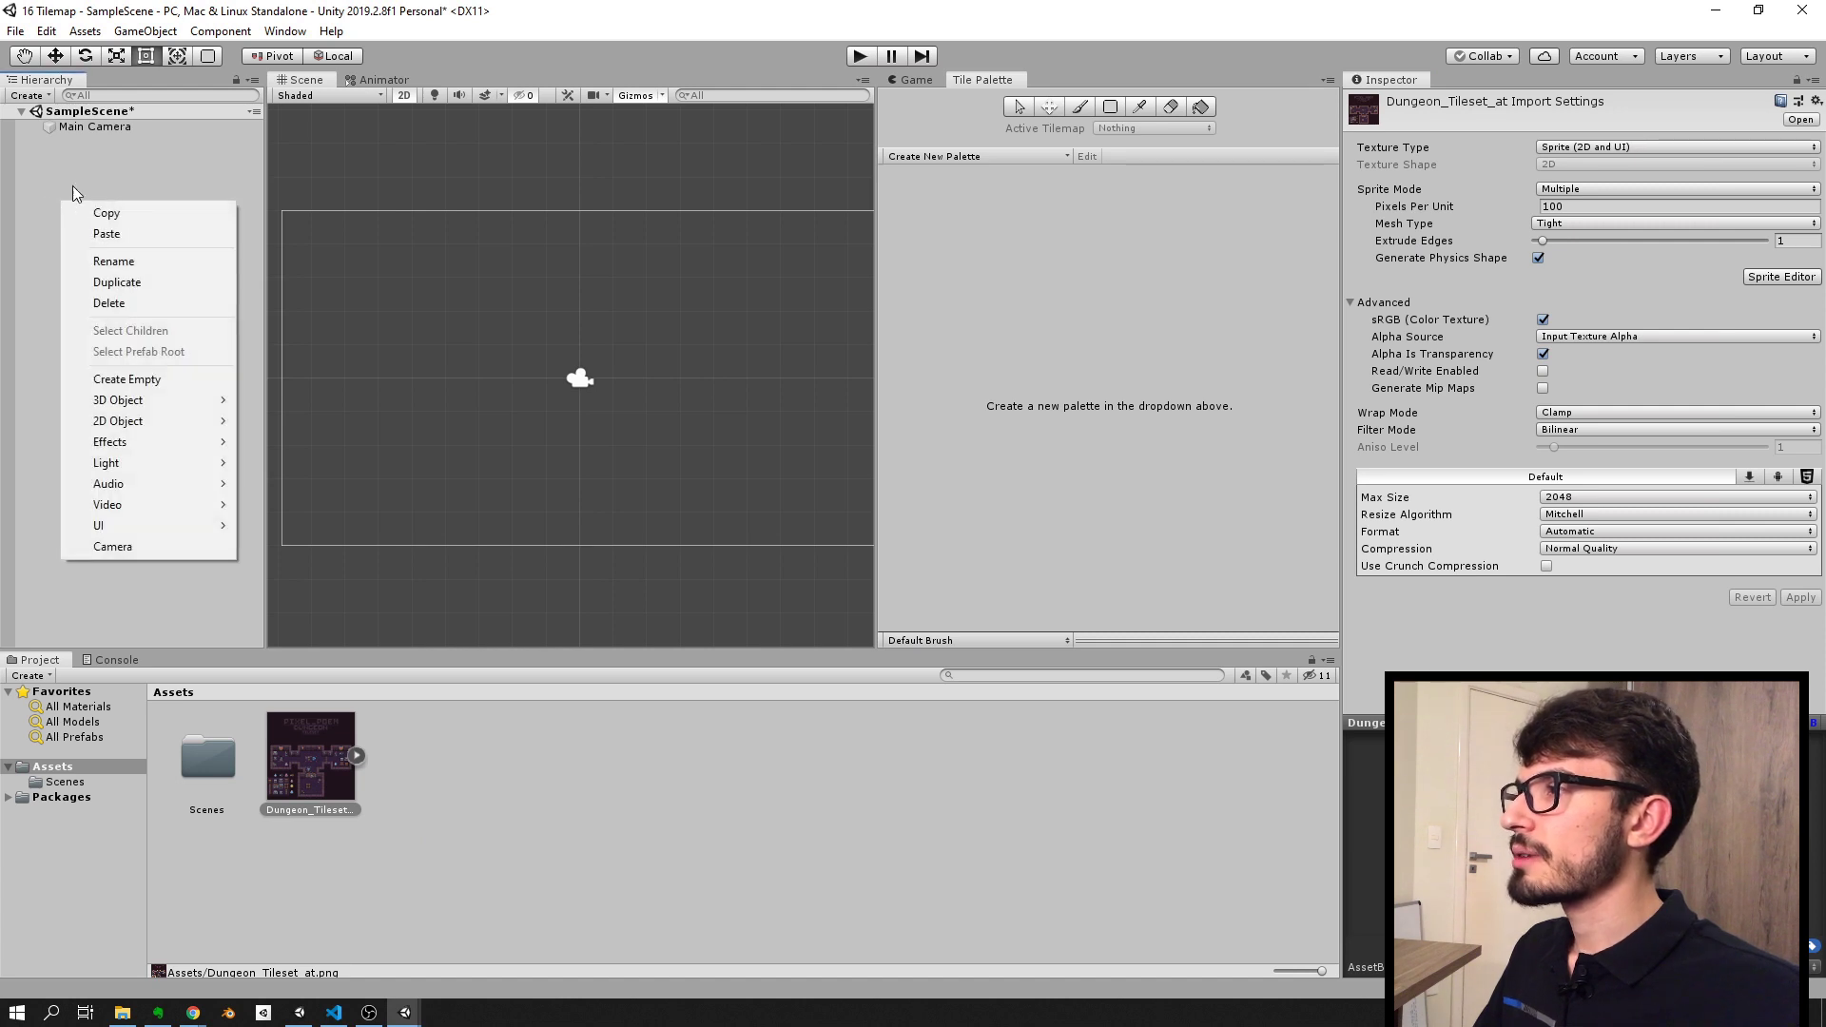
{"action": "mouse_move", "coordinate": [110, 429]}
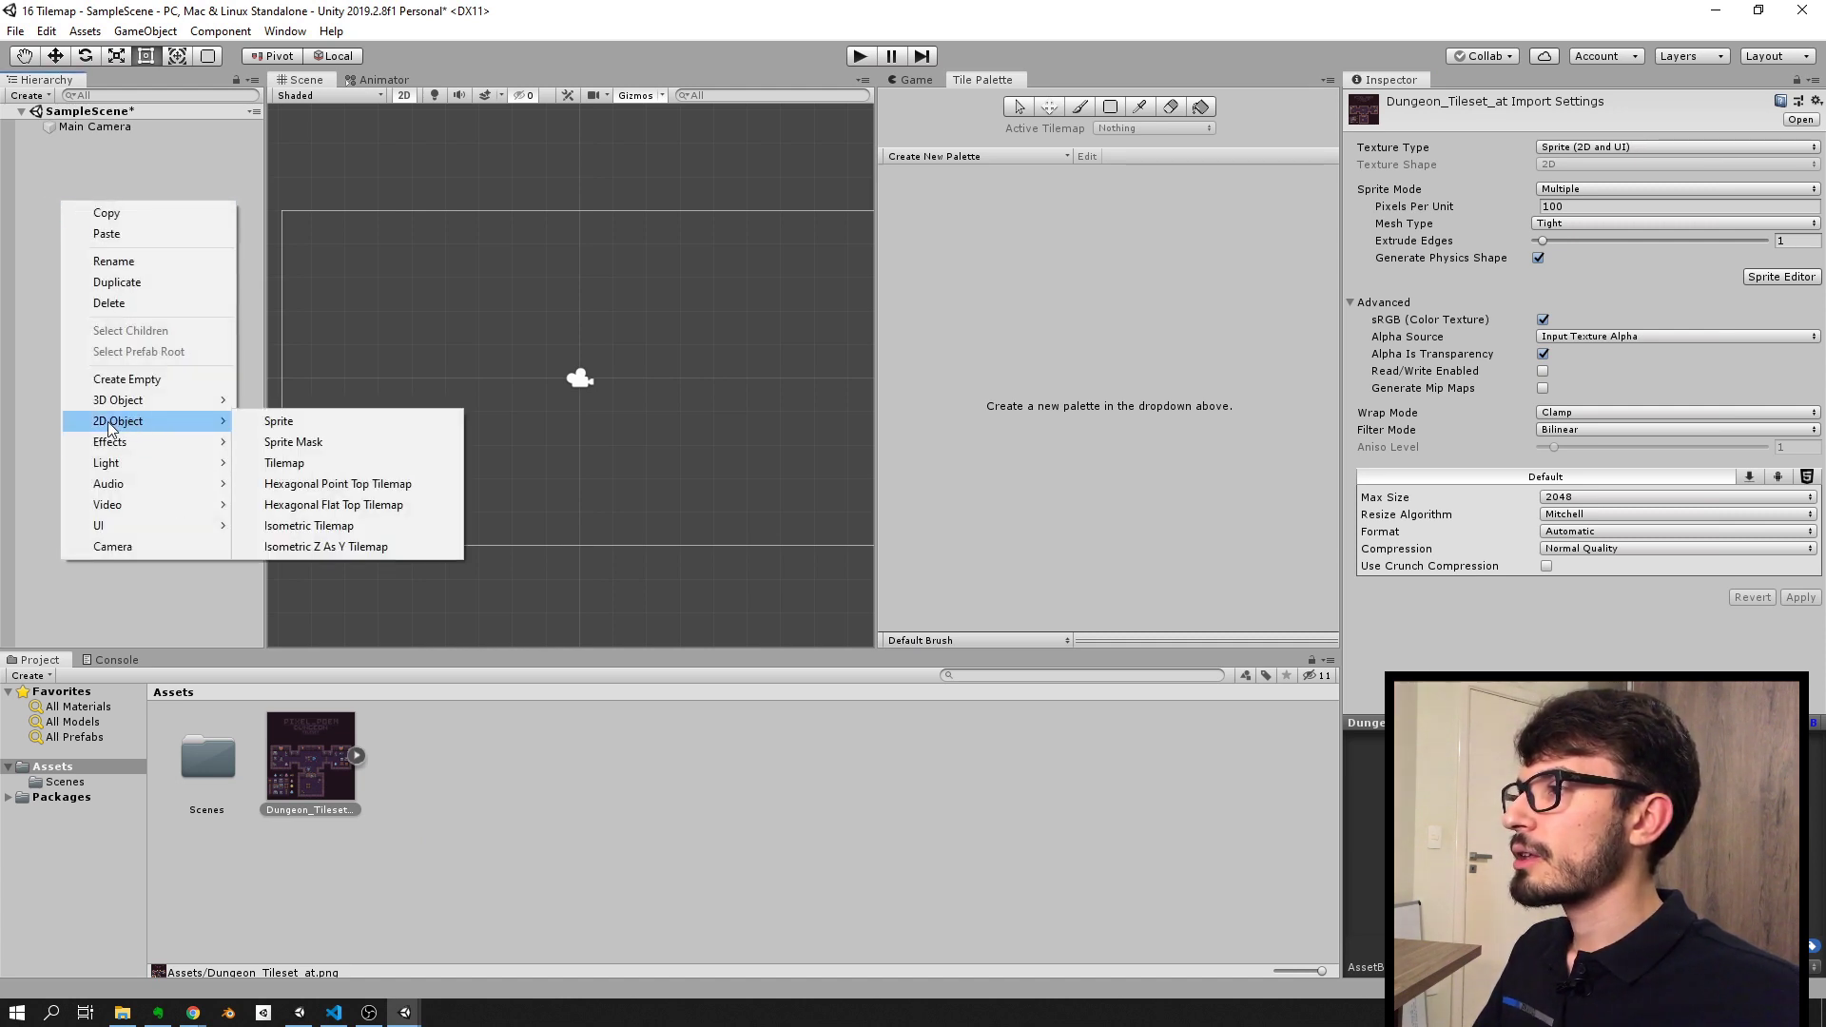
{"action": "left_click", "coordinate": [290, 466]}
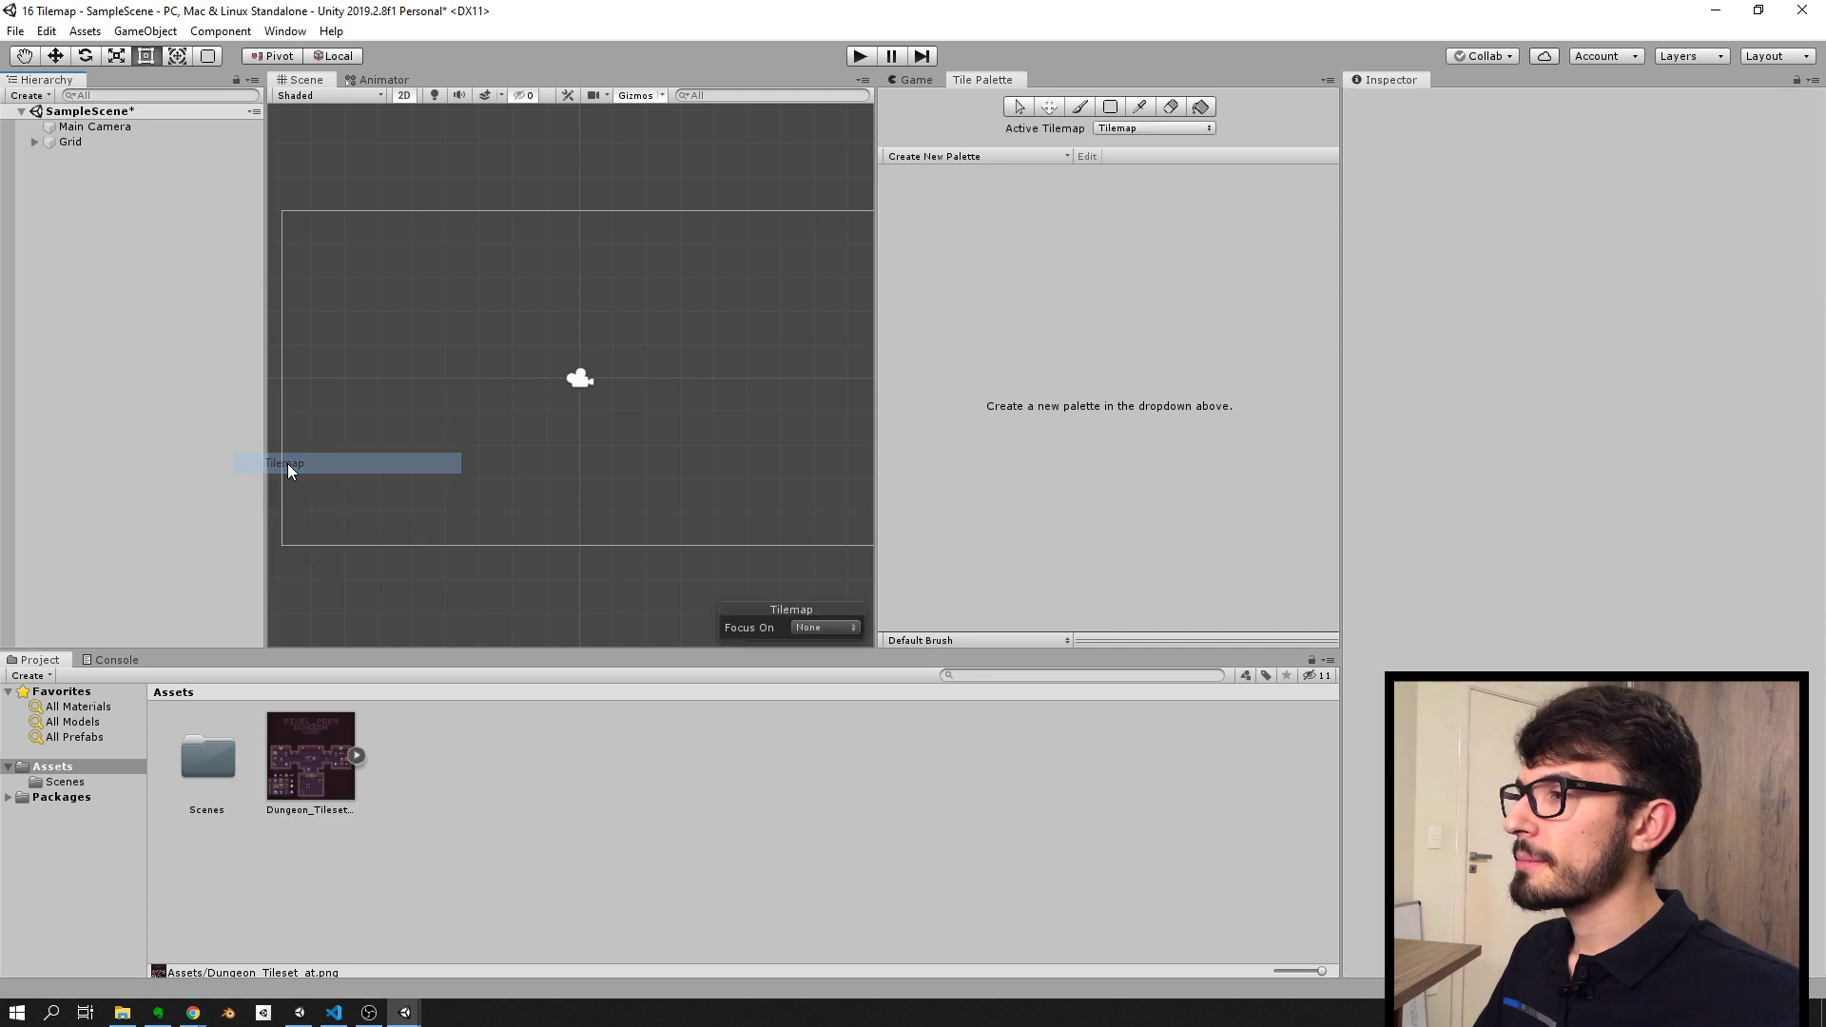
Step: Expand the new Grid and select its Tilemap child
{"action": "left_click", "coordinate": [72, 140]}
{"action": "left_click", "coordinate": [34, 142]}
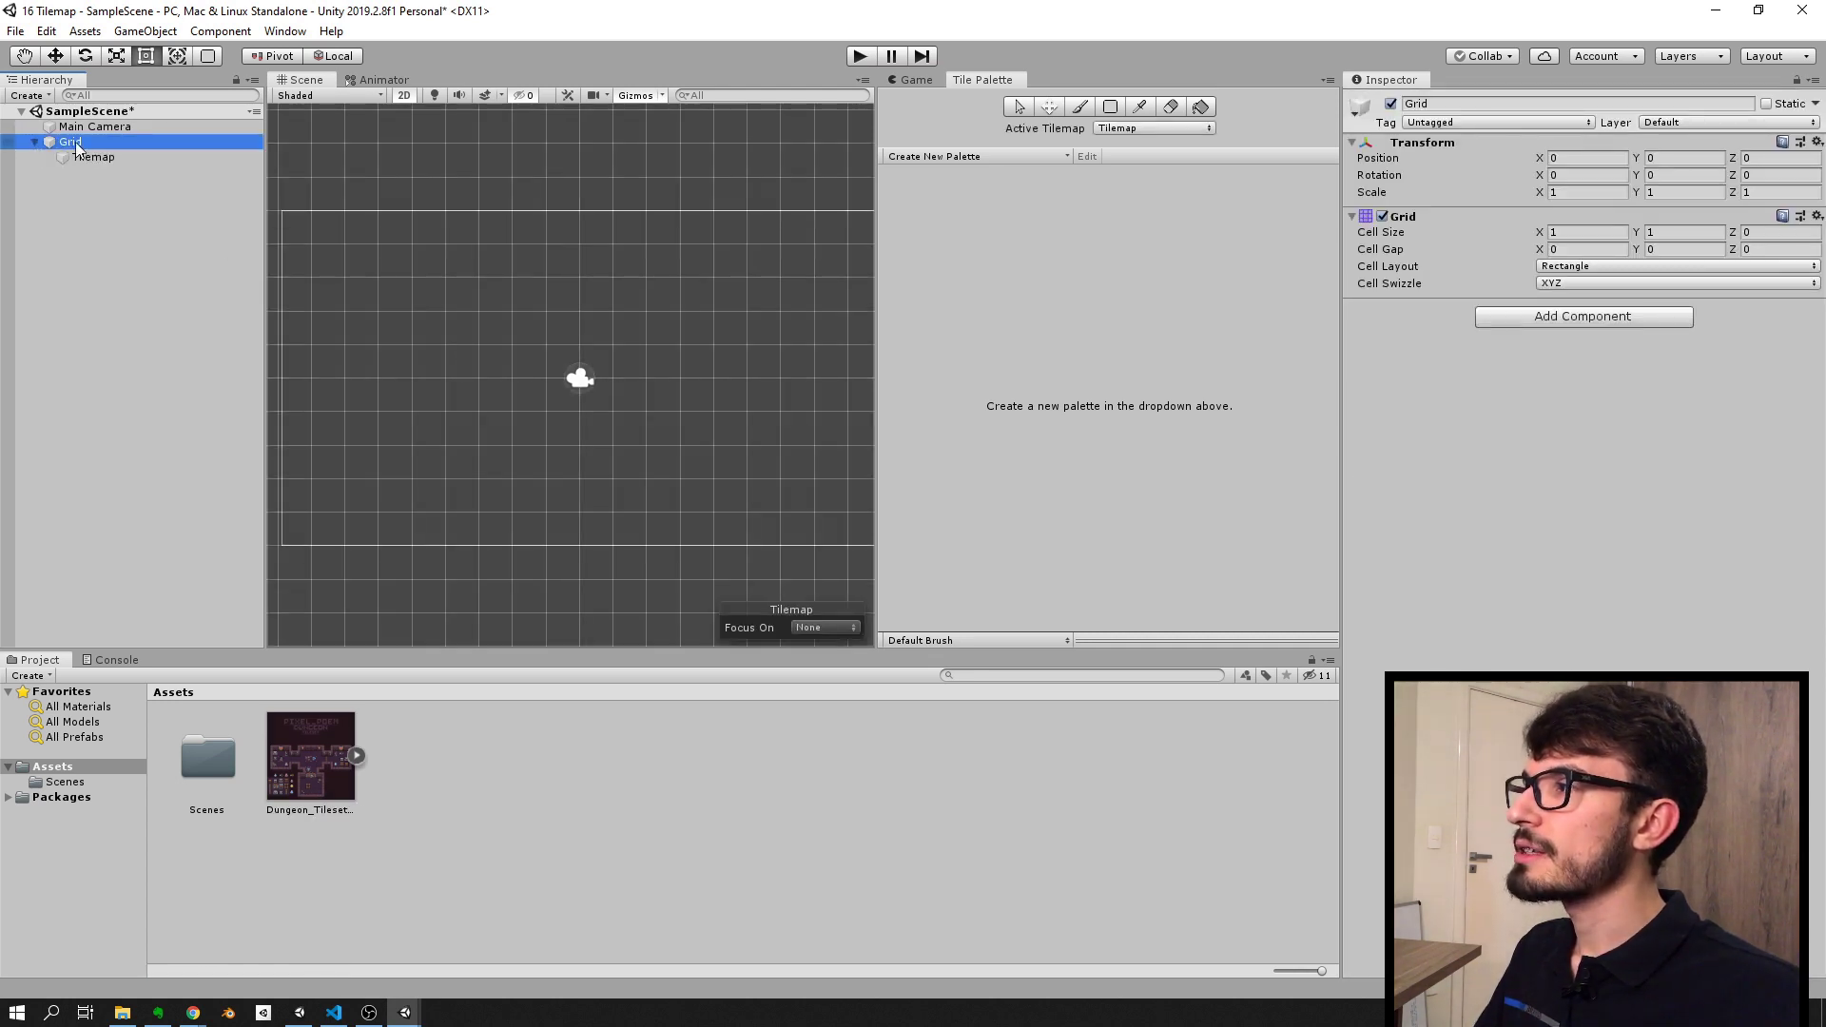
{"action": "left_click", "coordinate": [95, 157]}
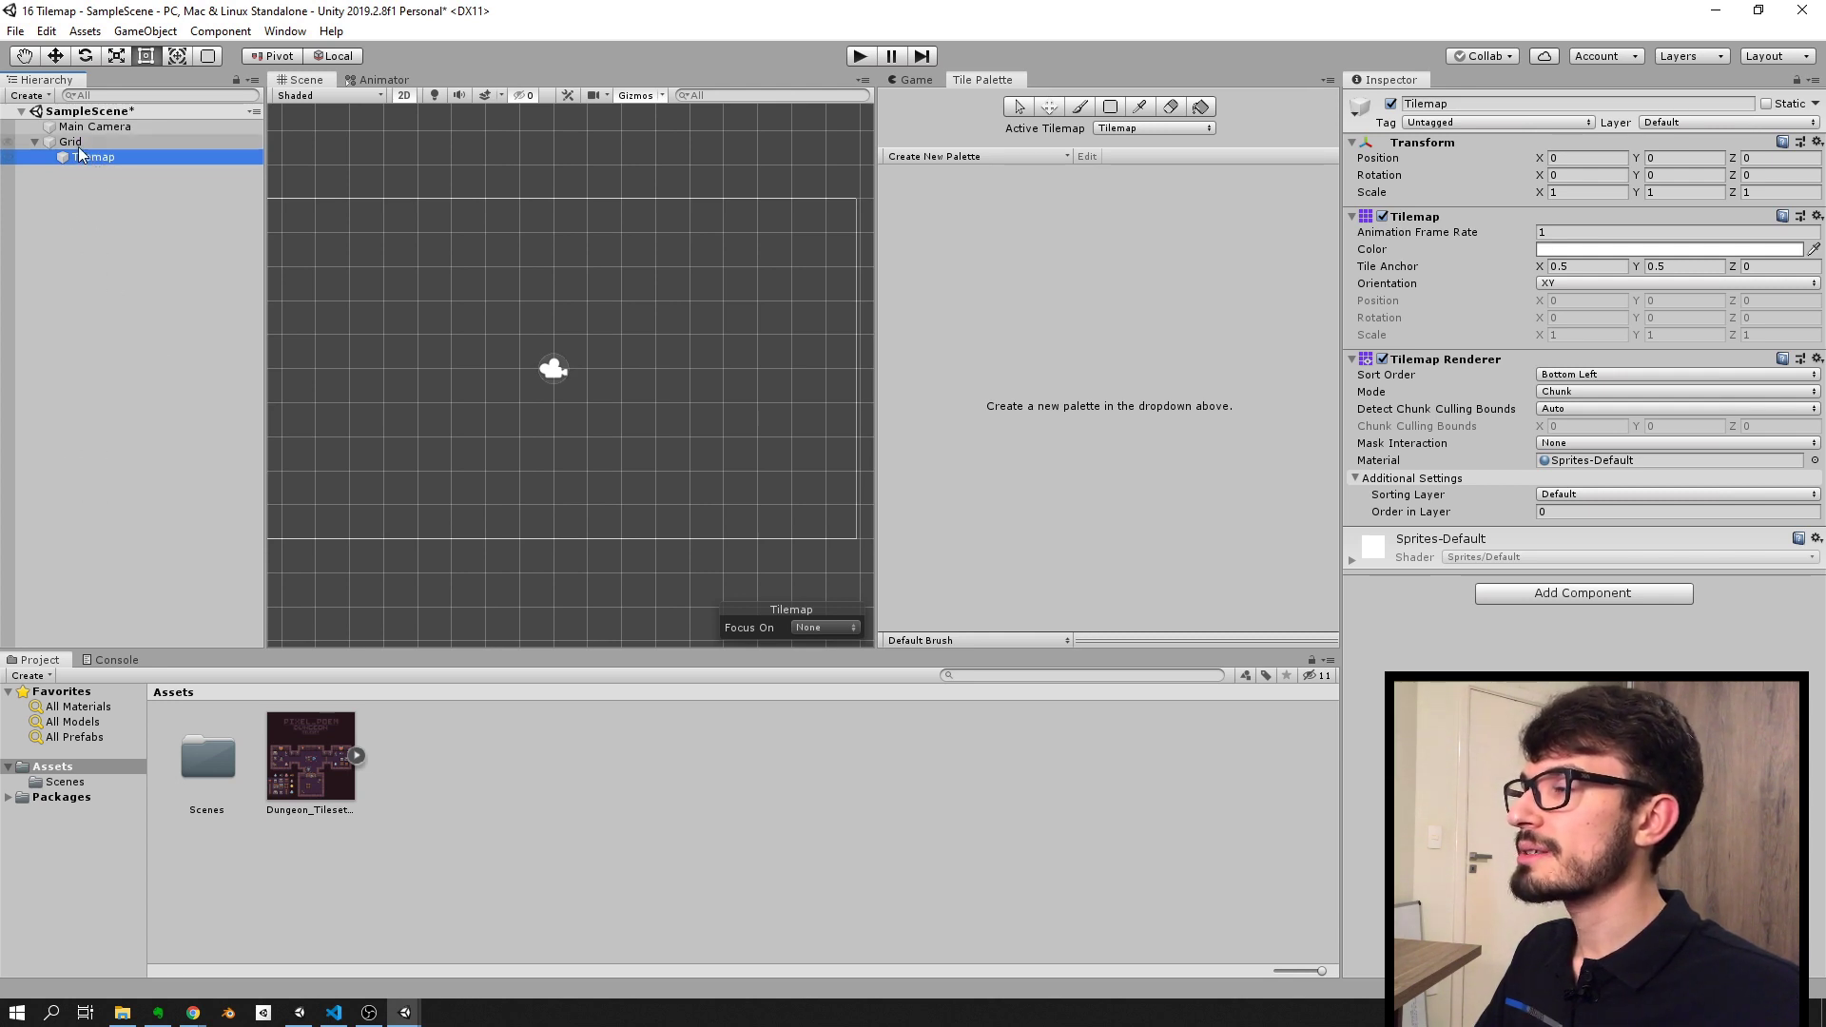
{"action": "scroll", "coordinate": [487, 297], "scroll_direction": "down", "scroll_amount": 1}
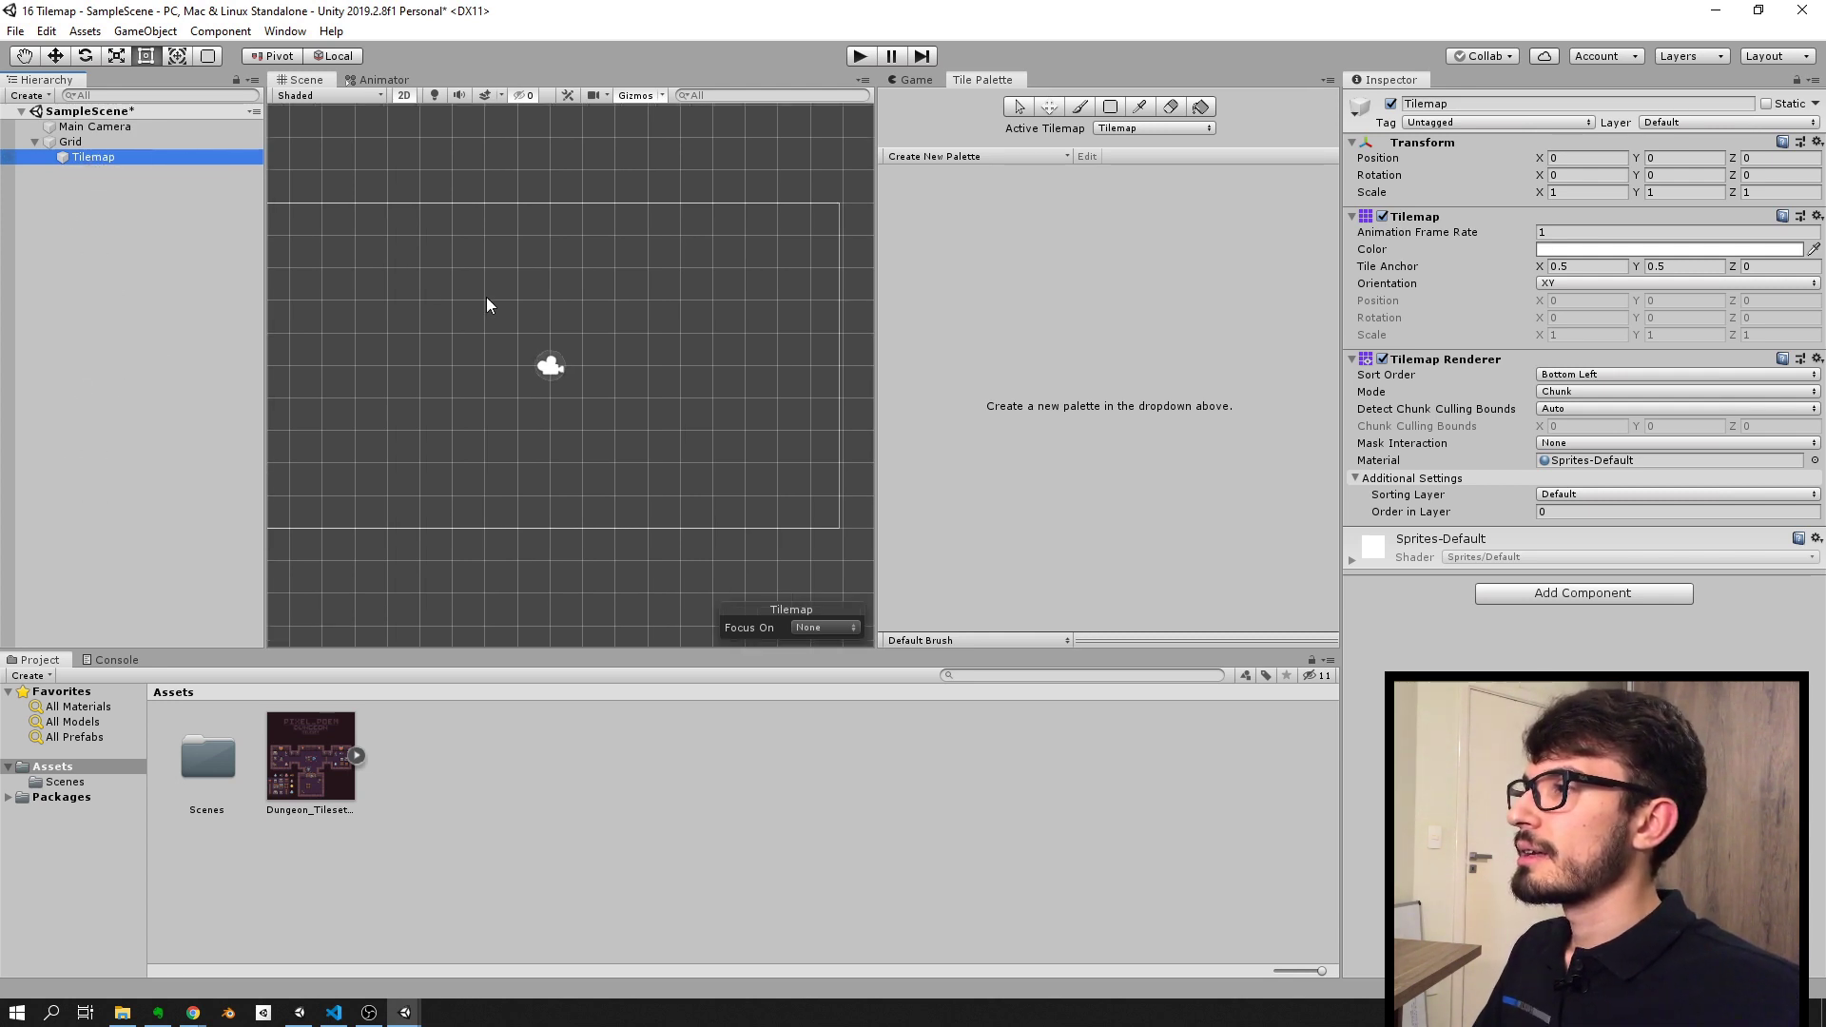
{"action": "left_click", "coordinate": [114, 163]}
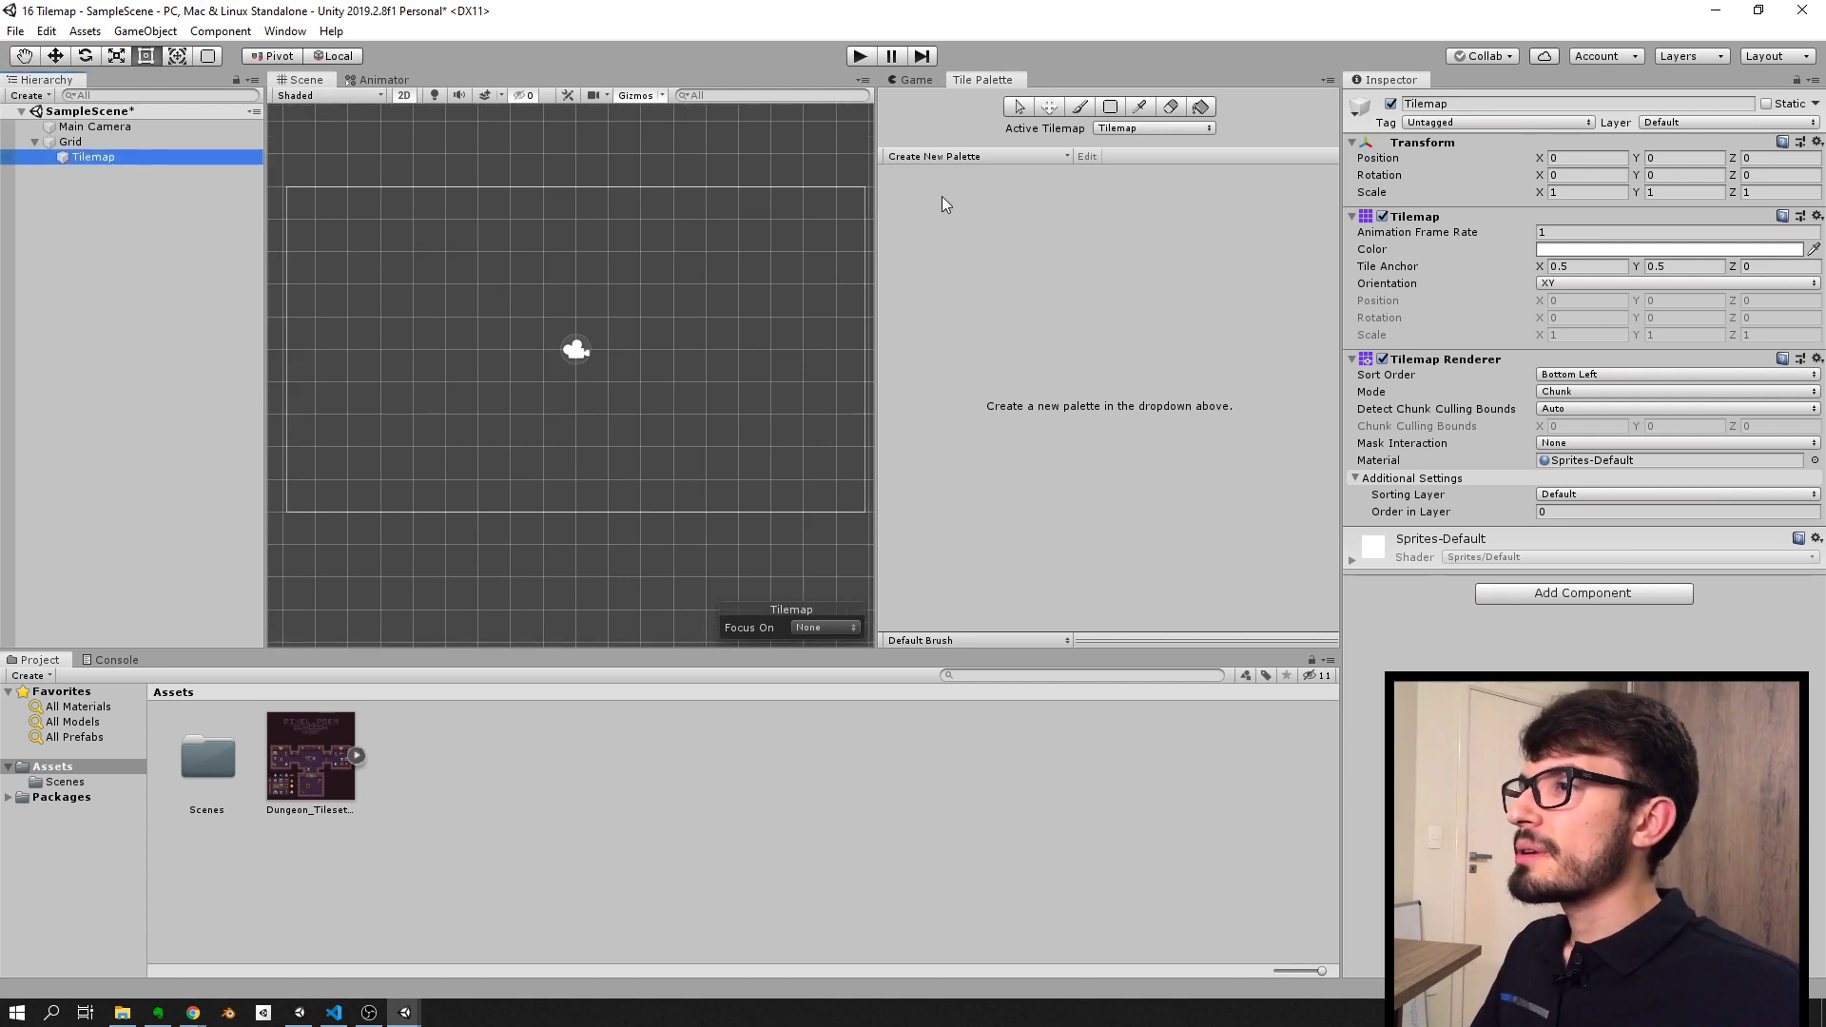
{"action": "left_click", "coordinate": [975, 78]}
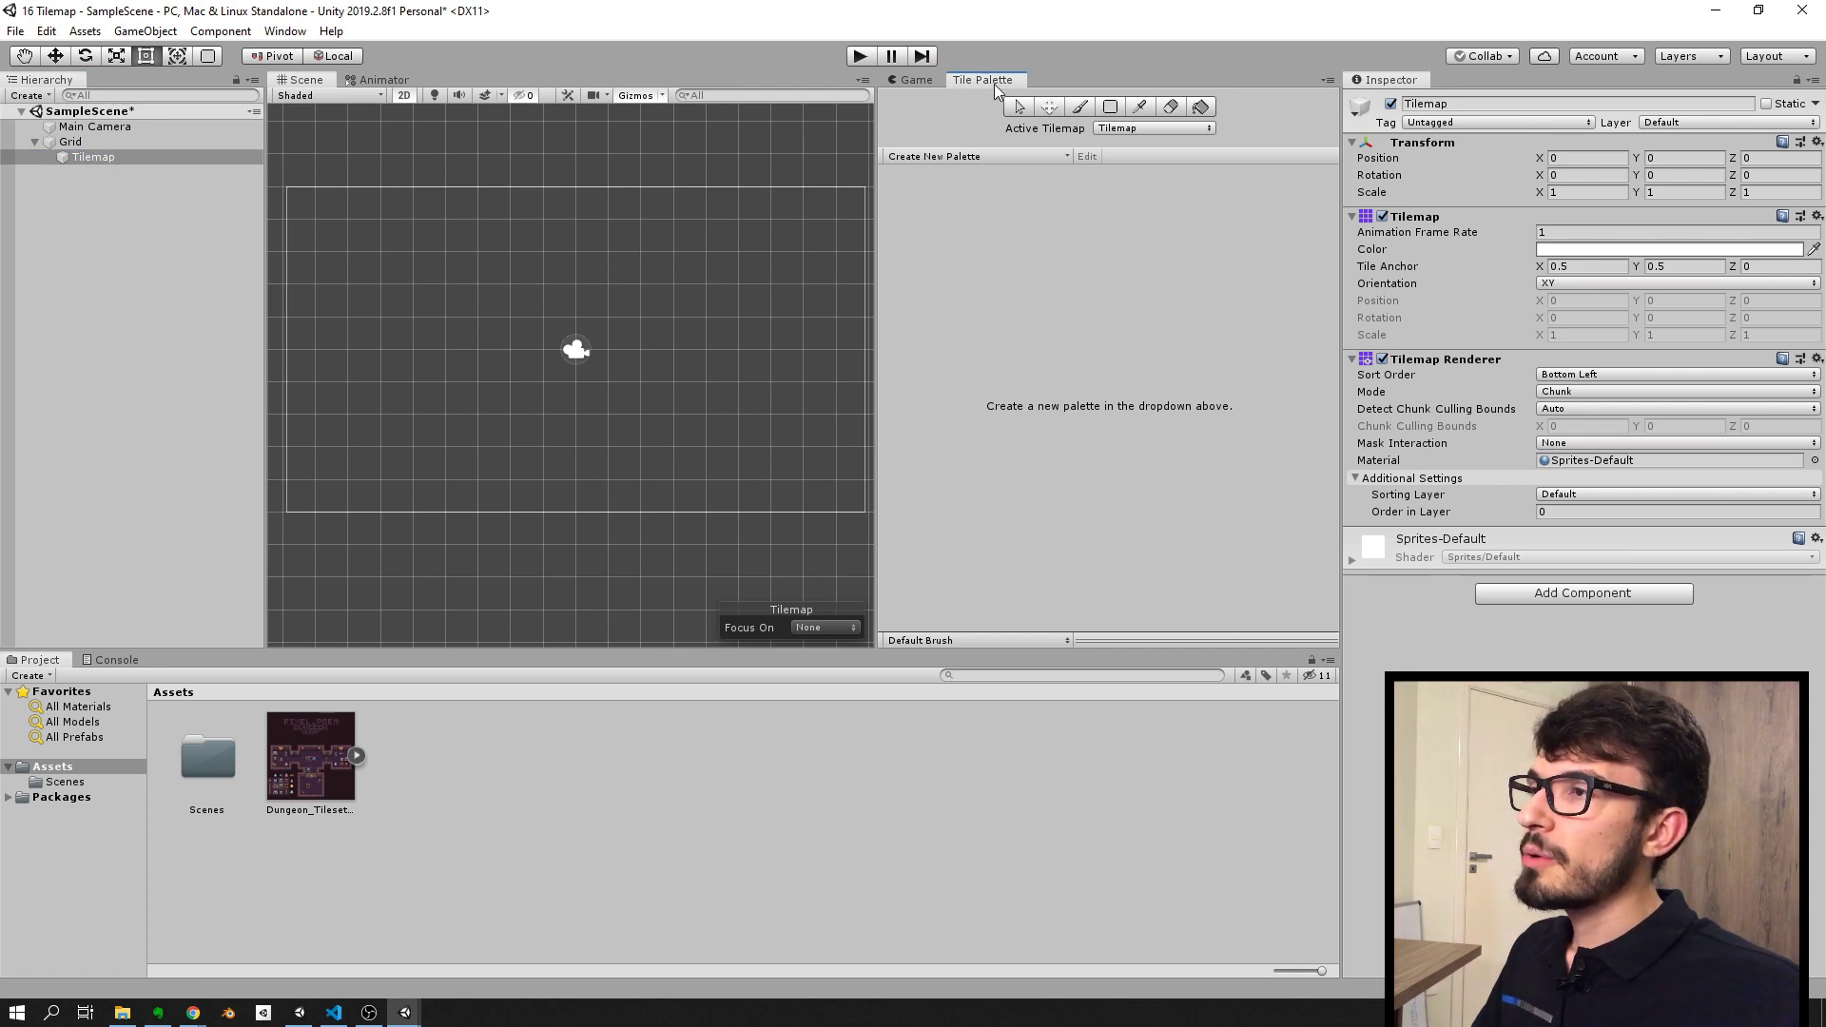
{"action": "left_click", "coordinate": [284, 30]}
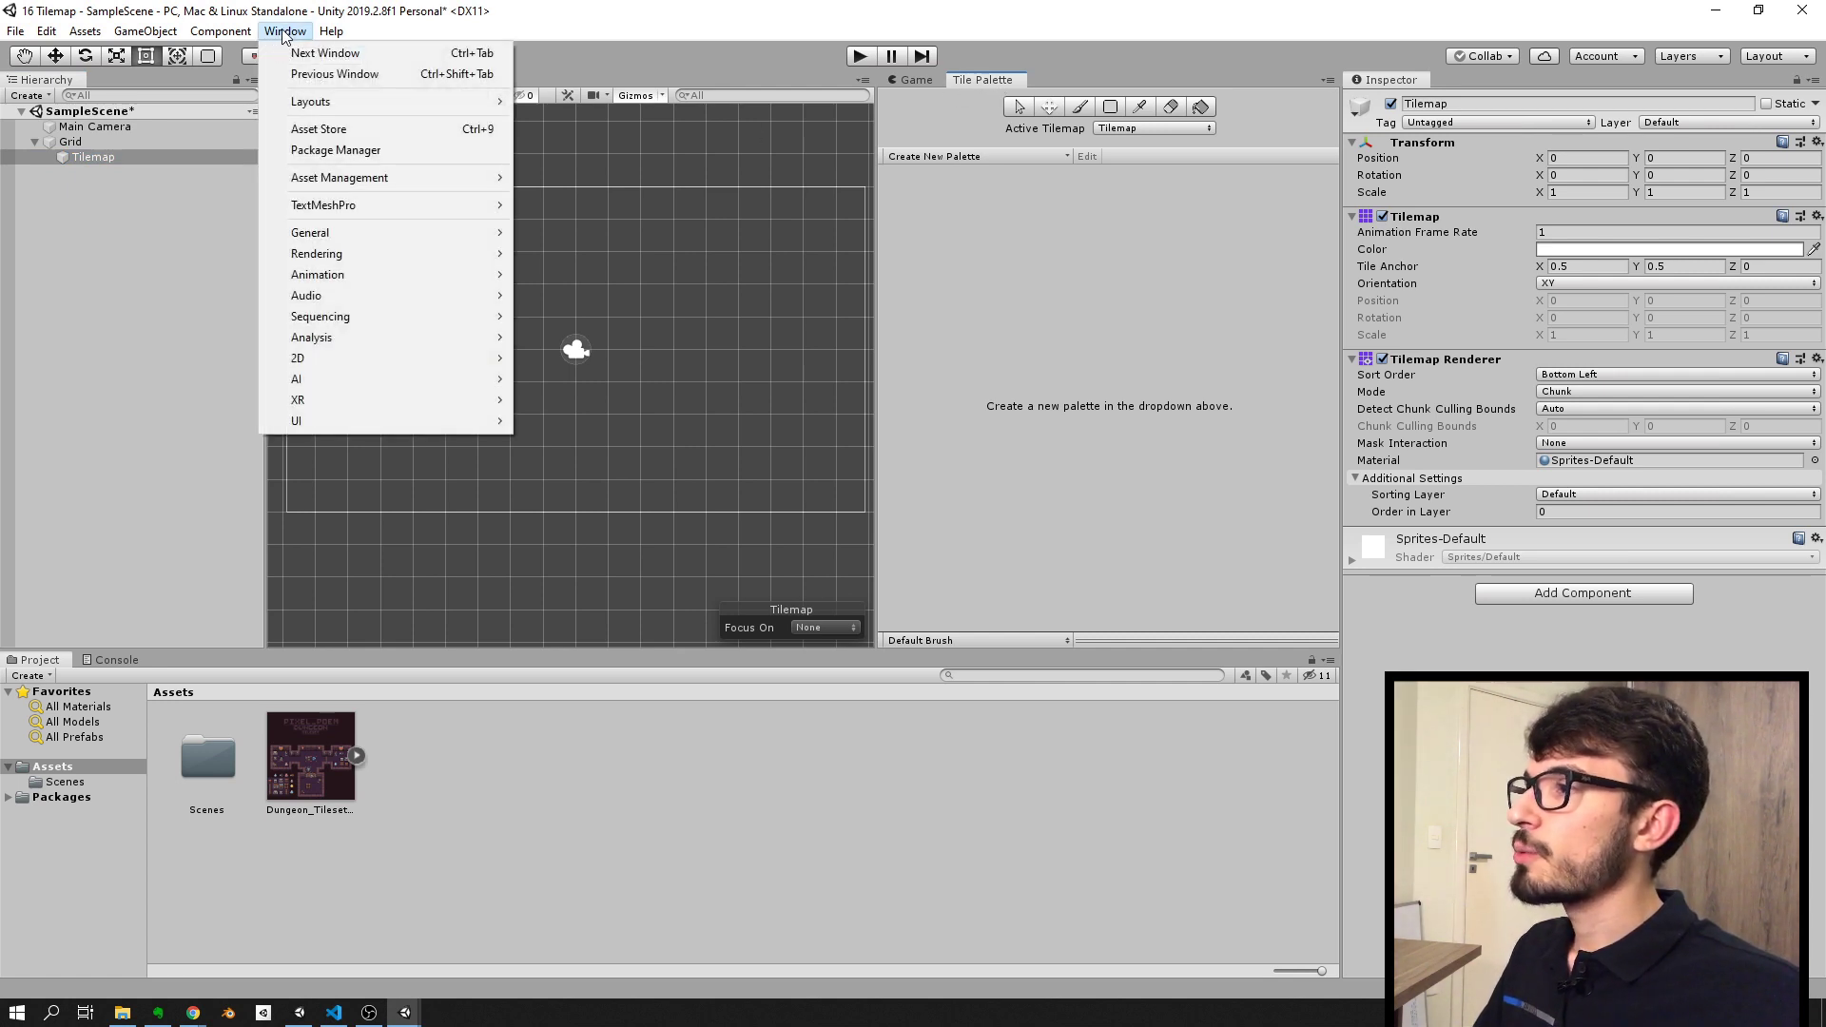
Step: Open the Tile Palette window and start creating New Palette
{"action": "mouse_move", "coordinate": [377, 364]}
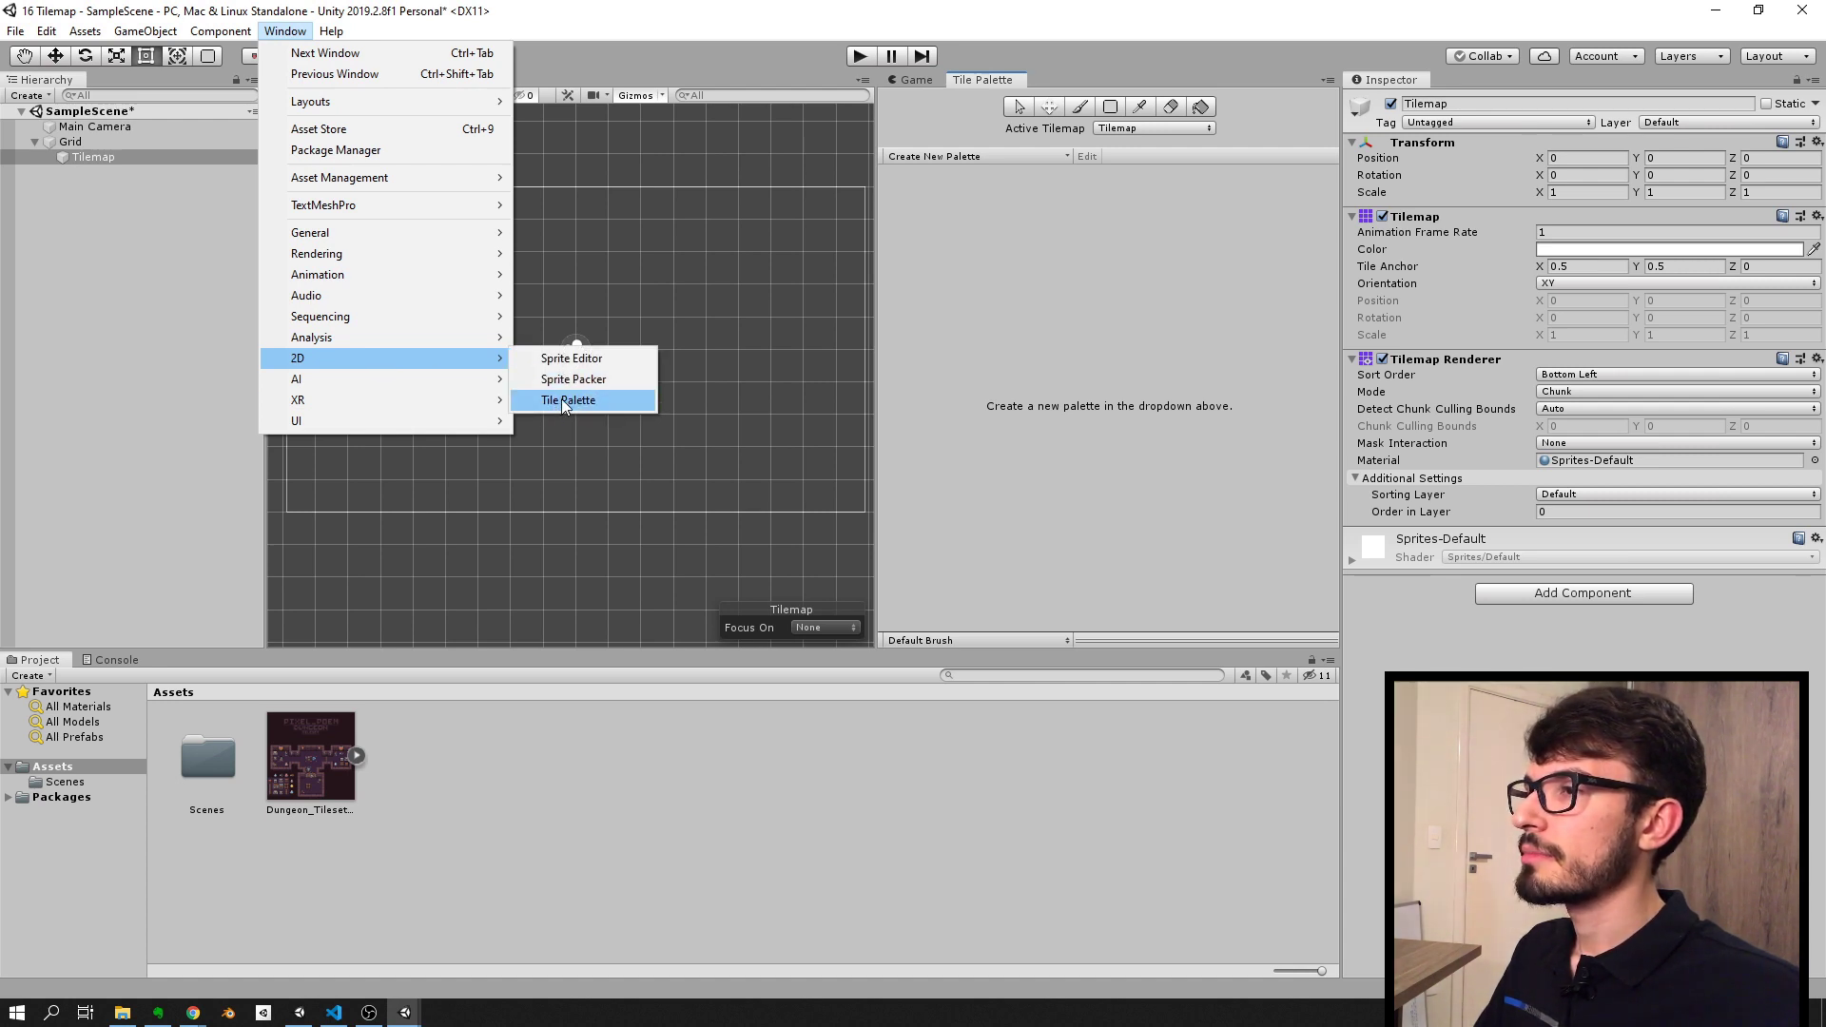
{"action": "left_click", "coordinate": [1046, 374]}
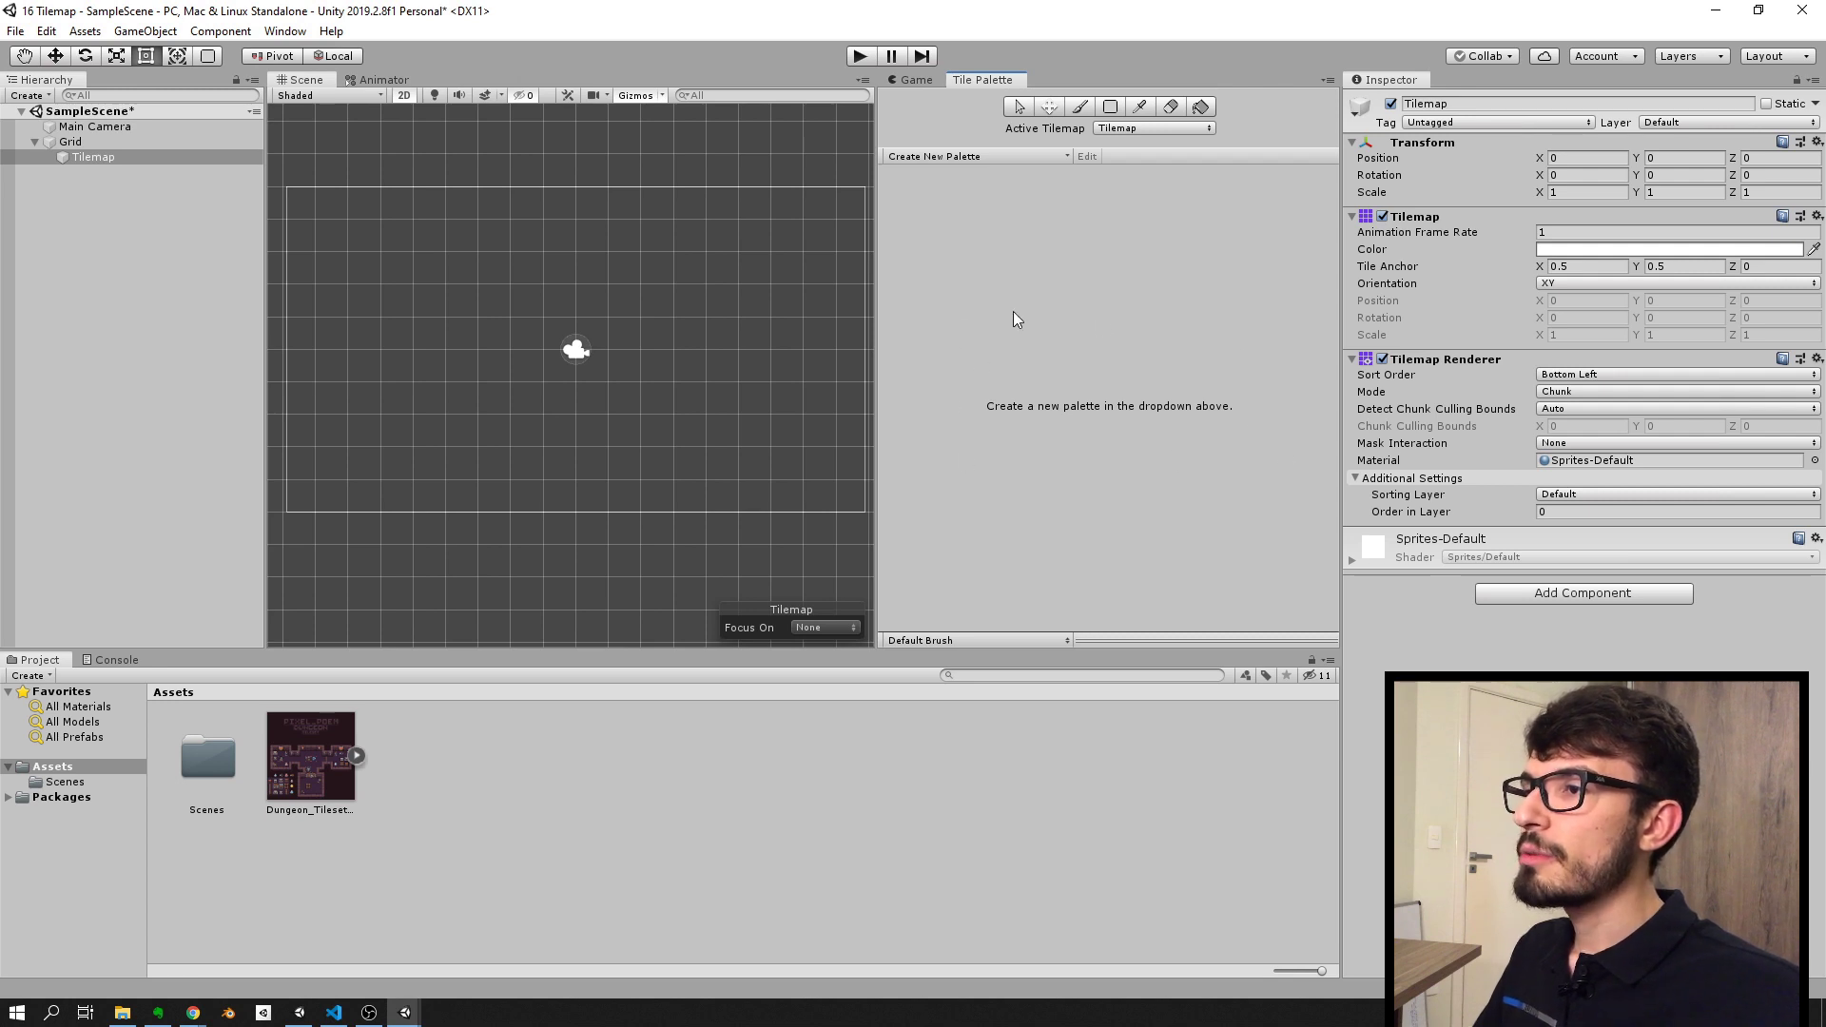
{"action": "left_click", "coordinate": [932, 157]}
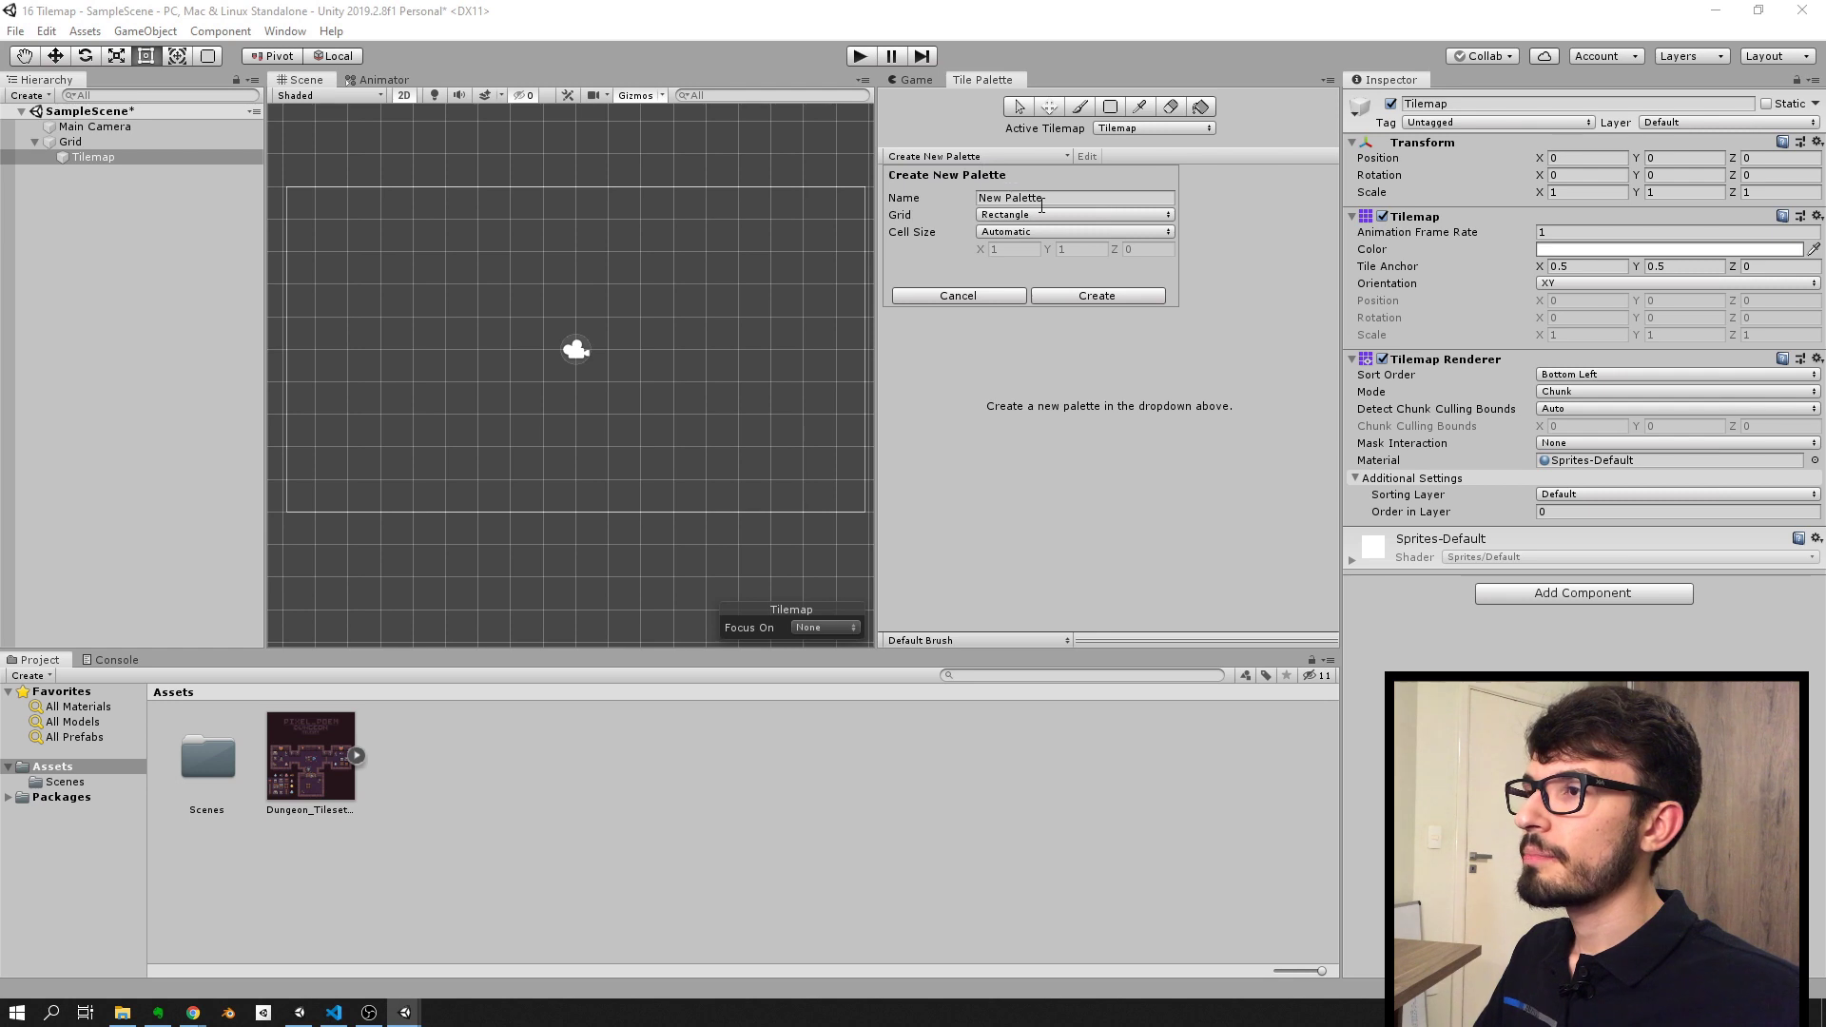
{"action": "left_click", "coordinate": [1094, 296]}
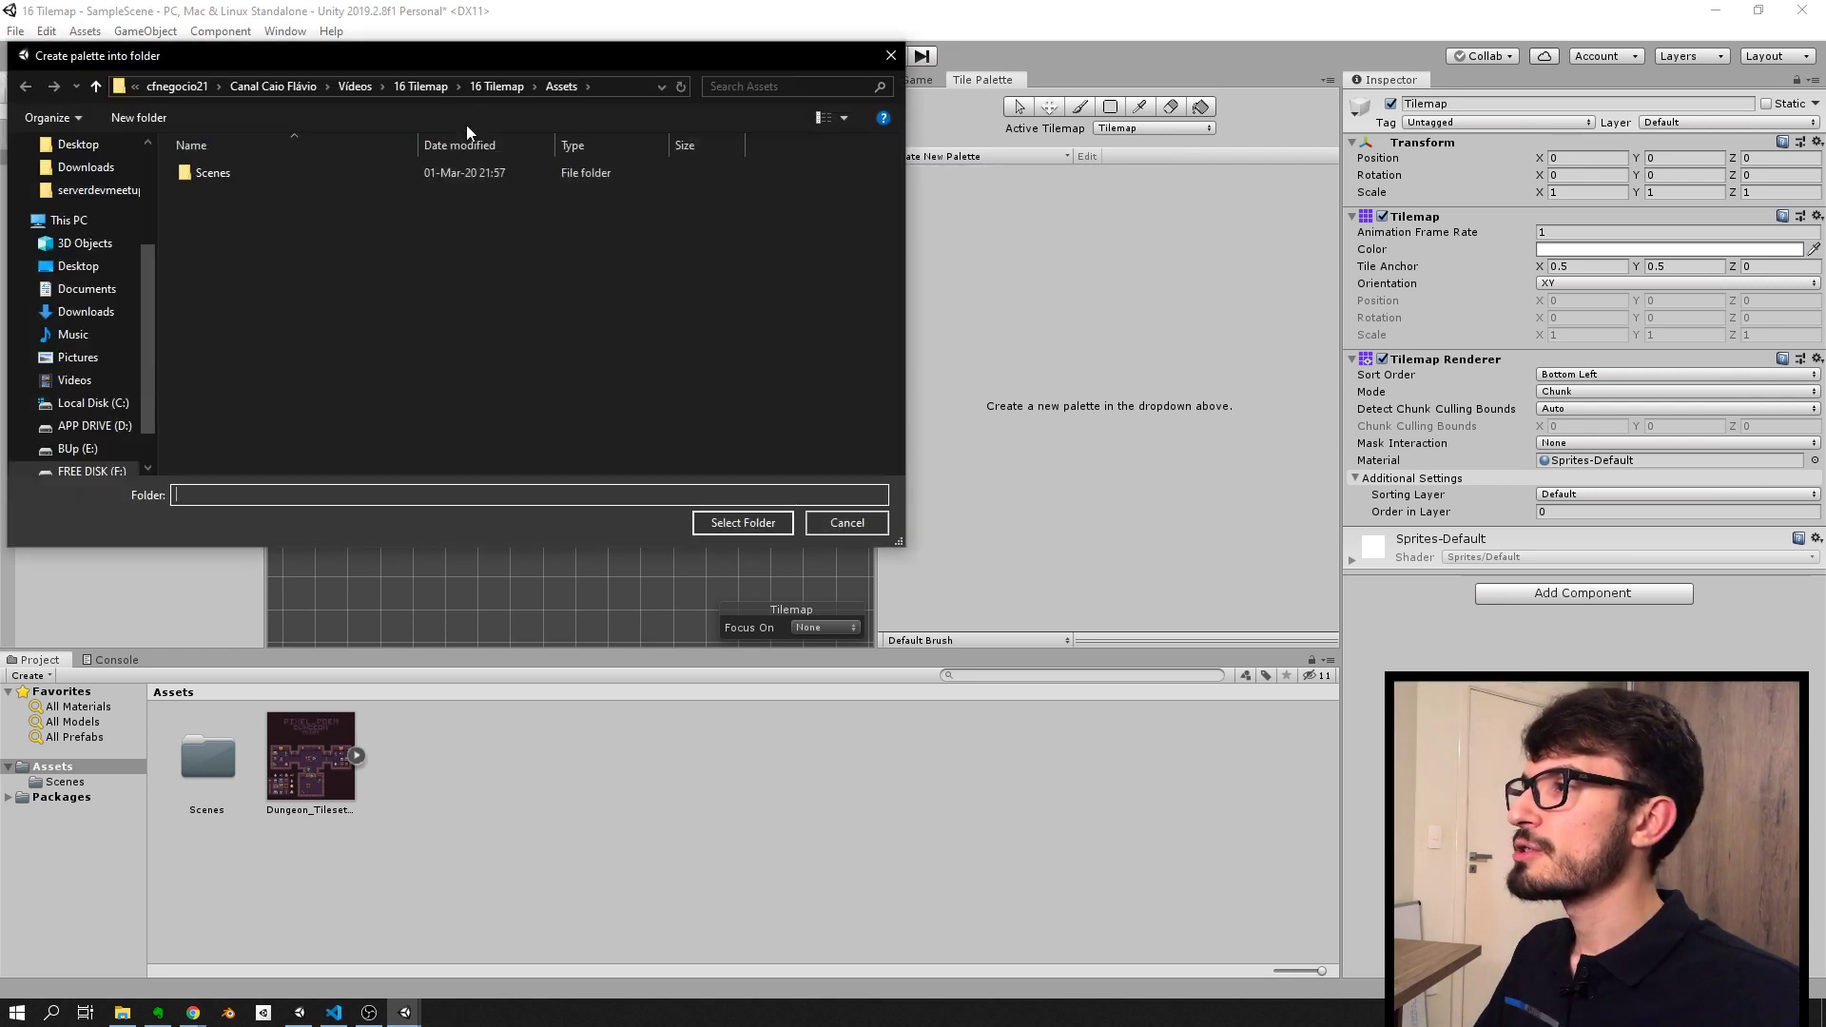
Step: Create an Assets/Palette folder and save New Palette into it
{"action": "right_click", "coordinate": [240, 247]}
{"action": "mouse_move", "coordinate": [417, 472]}
{"action": "left_click", "coordinate": [485, 468]}
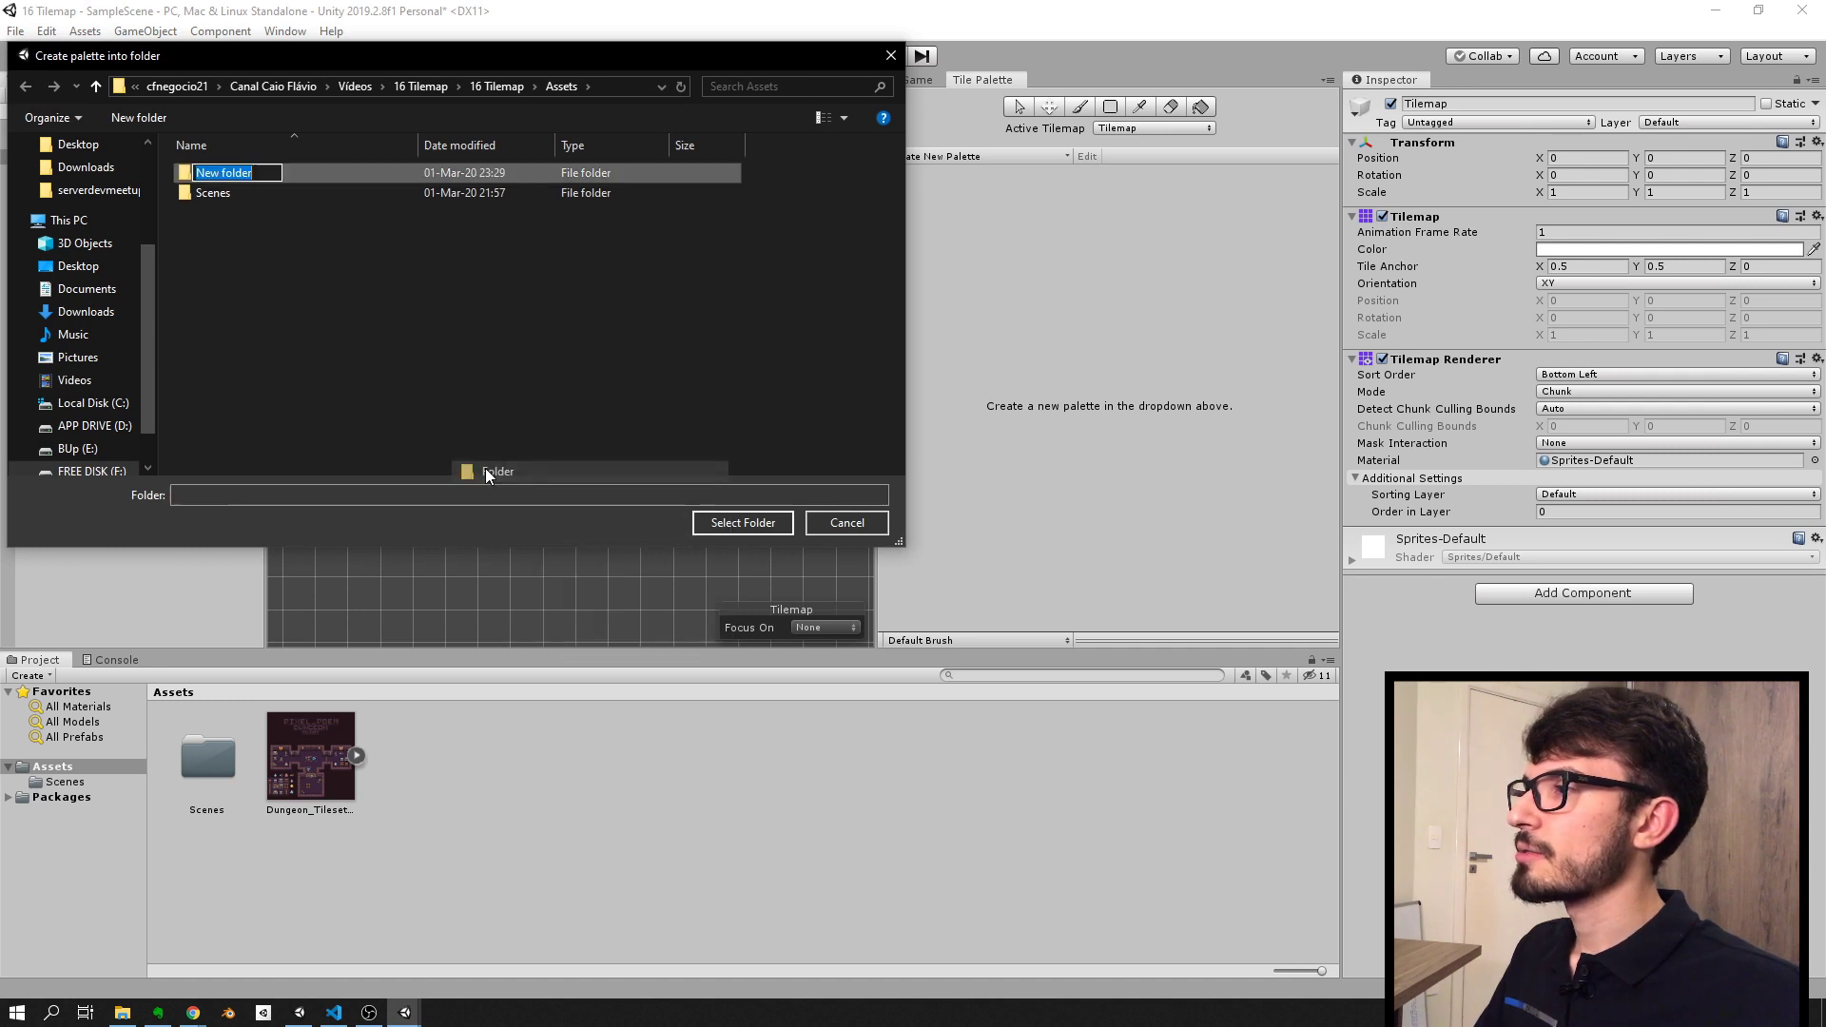
{"action": "type", "text": "Palt"}
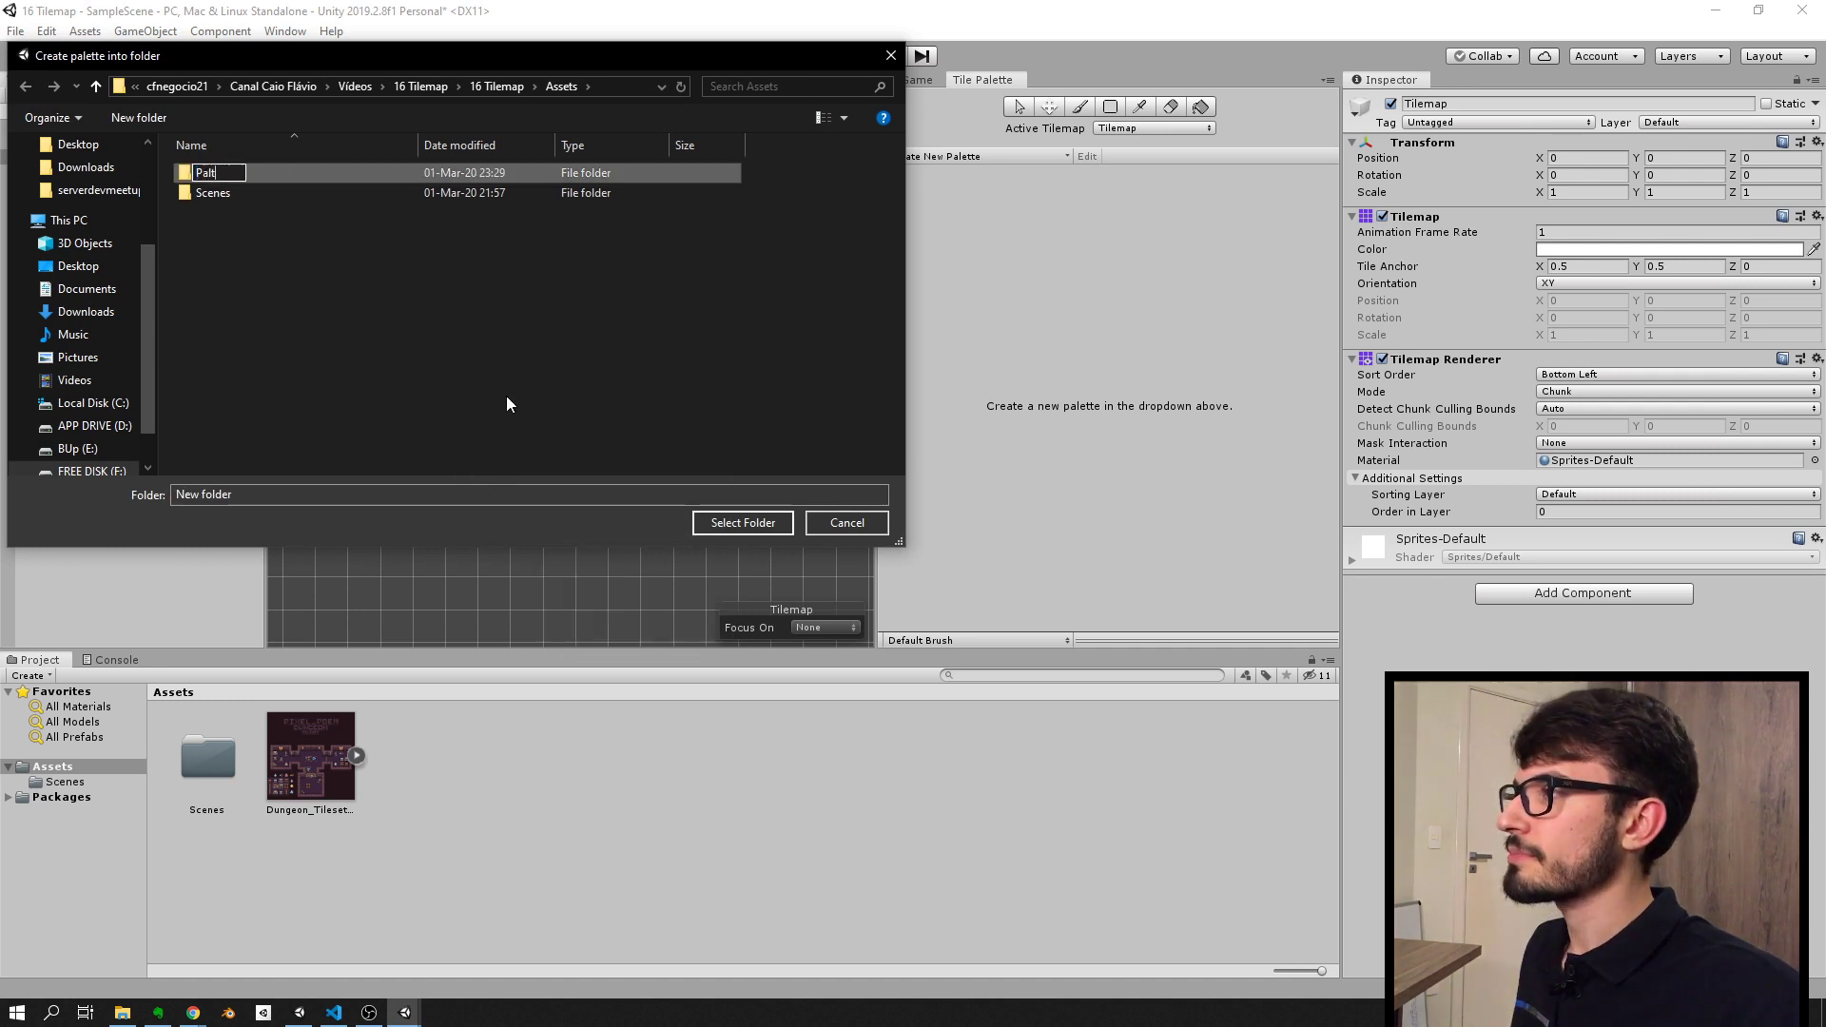
{"action": "type", "text": "ette"}
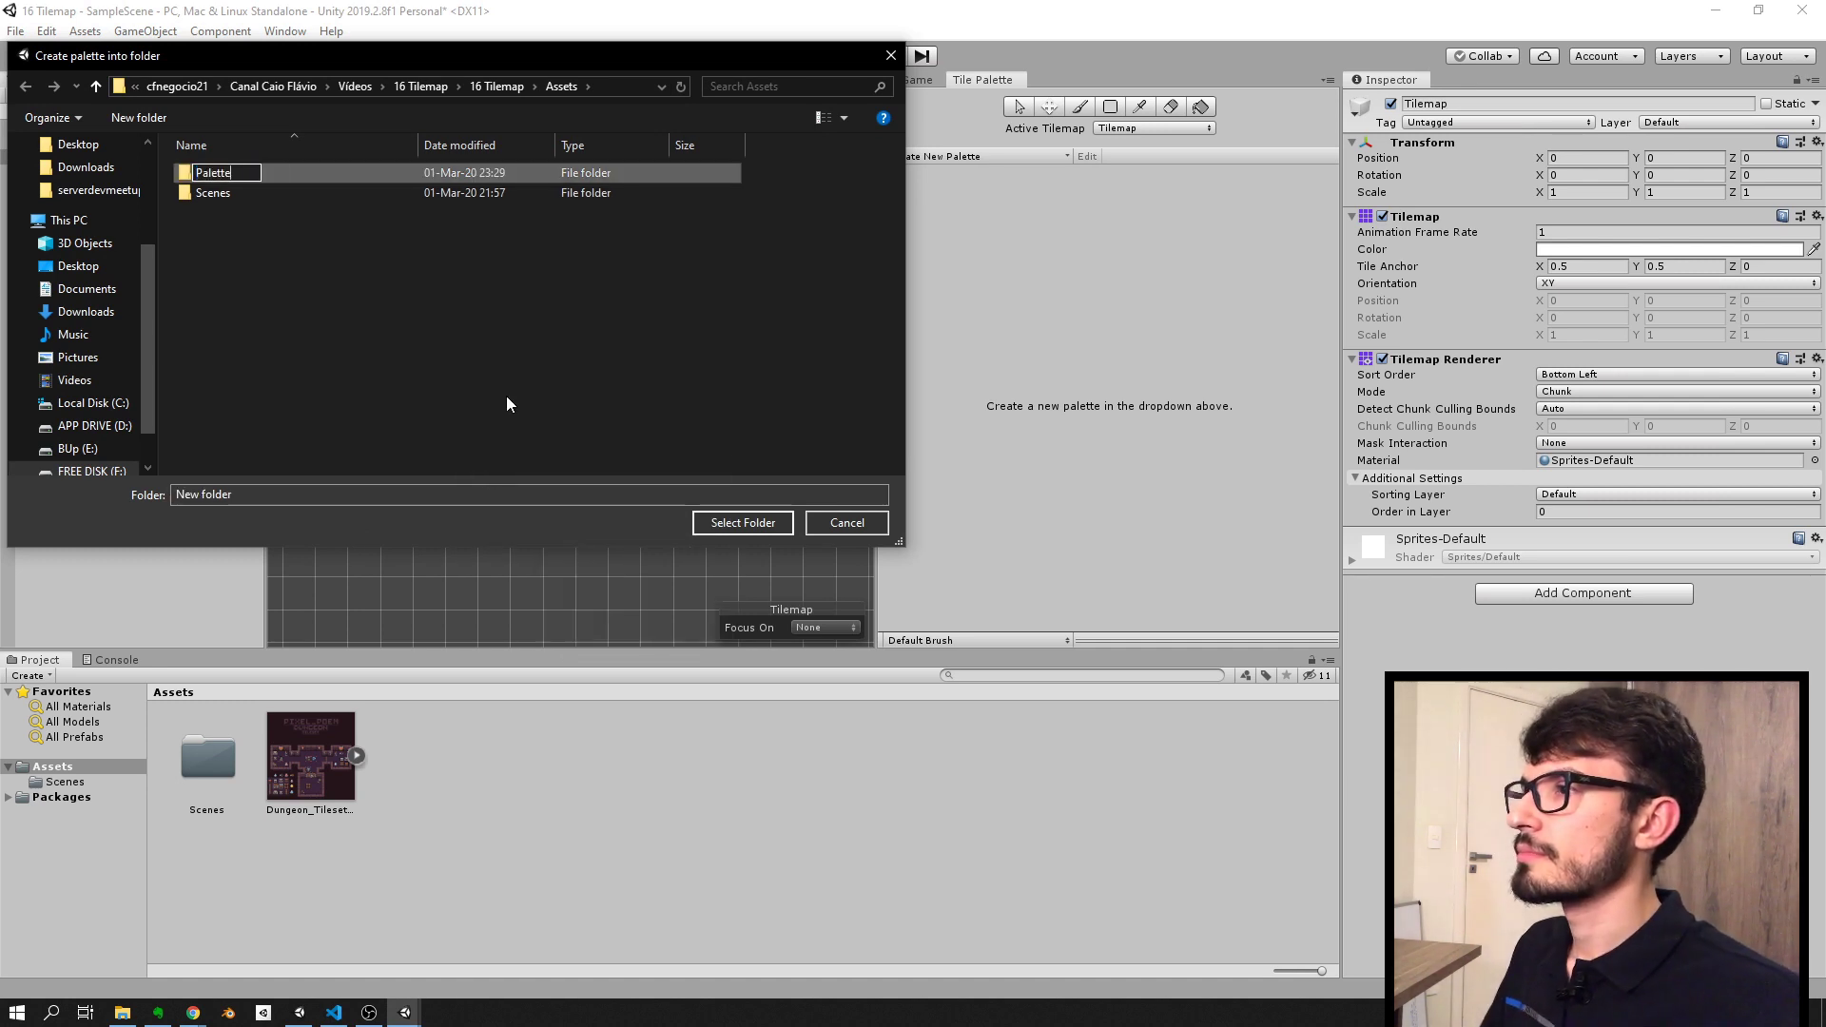
{"action": "key", "text": "Return"}
{"action": "left_click", "coordinate": [738, 524]}
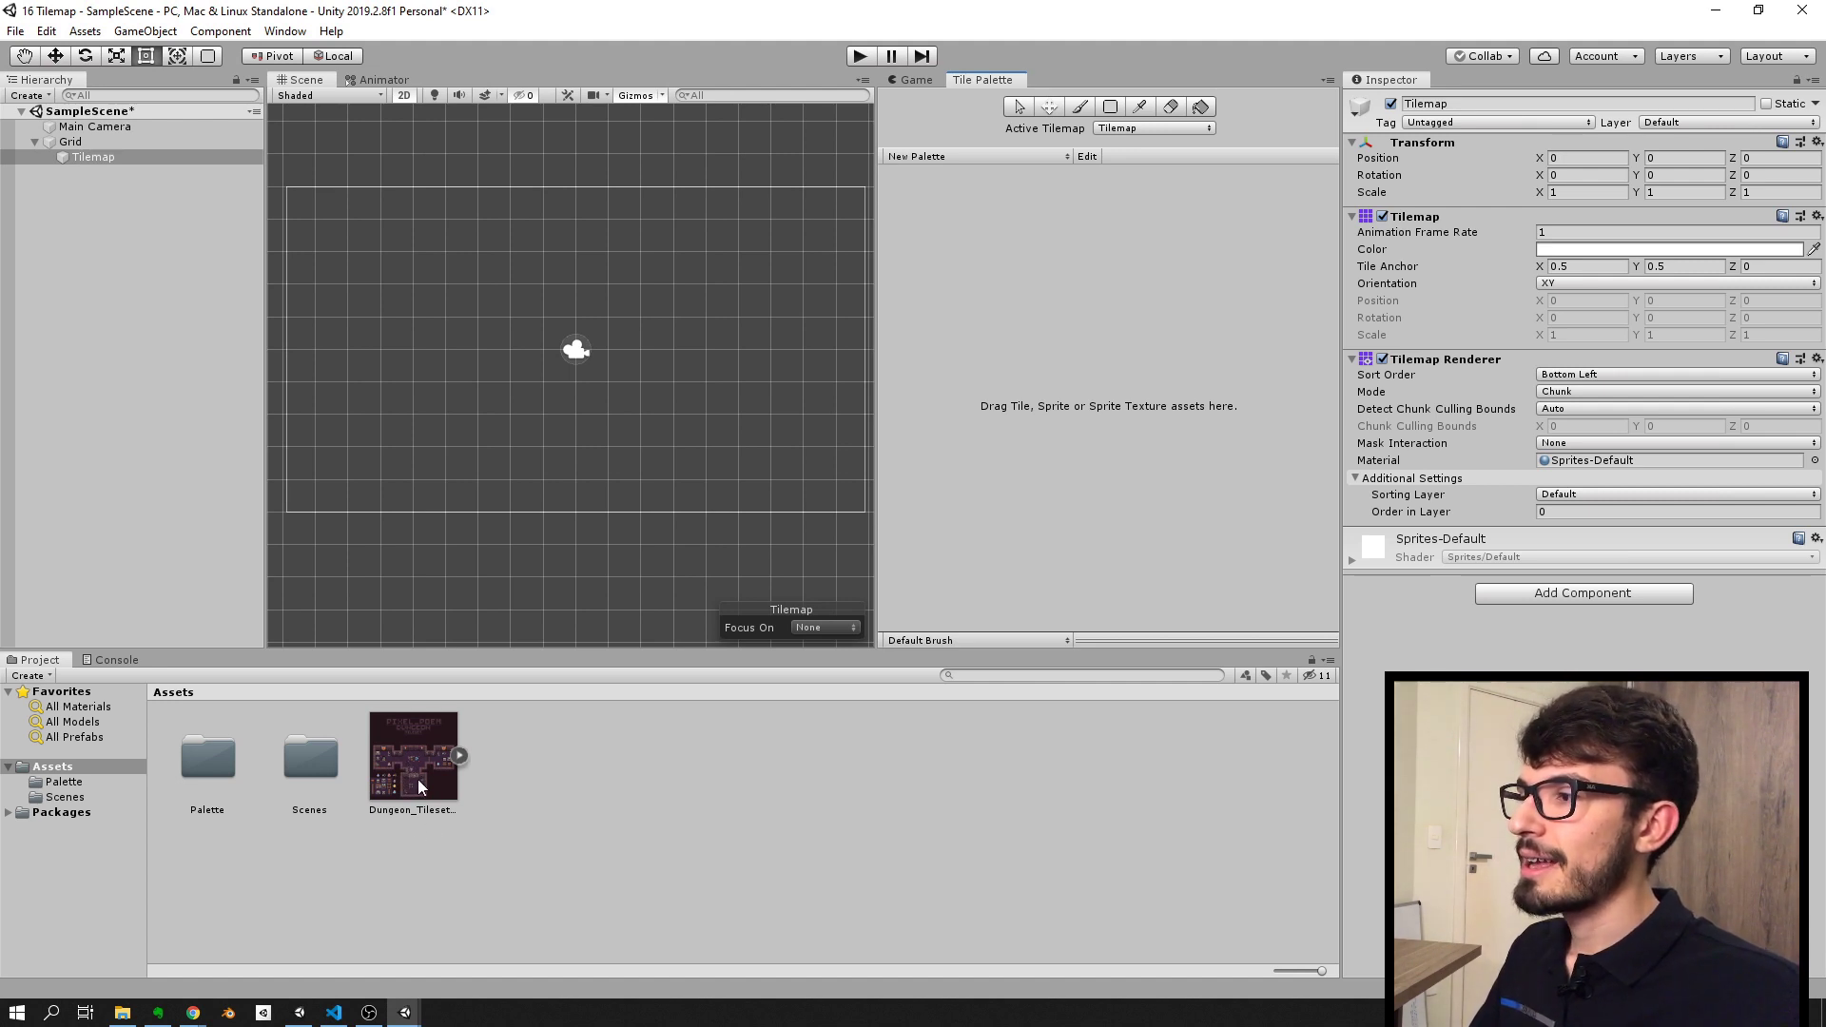
Step: Drag Dungeon_Tileset into New Palette and generate its tiles into the Palette folder
{"action": "left_click", "coordinate": [466, 757]}
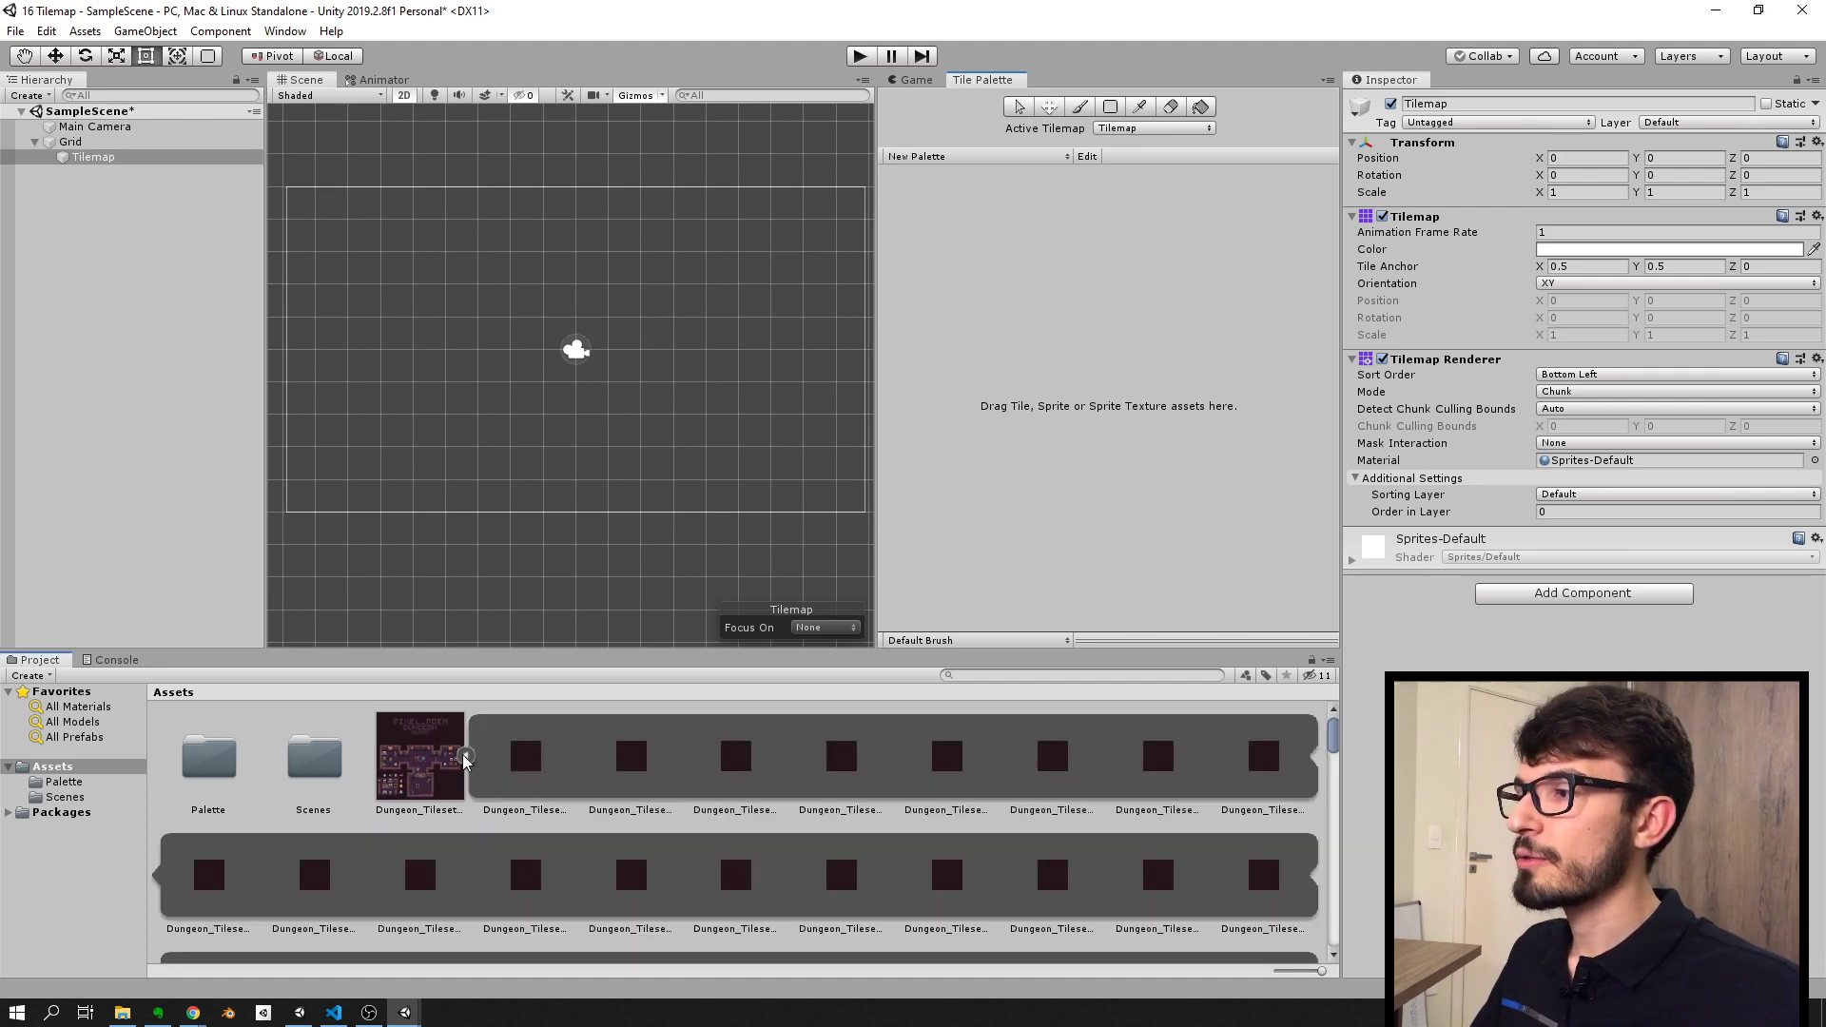
{"action": "left_click", "coordinate": [466, 757]}
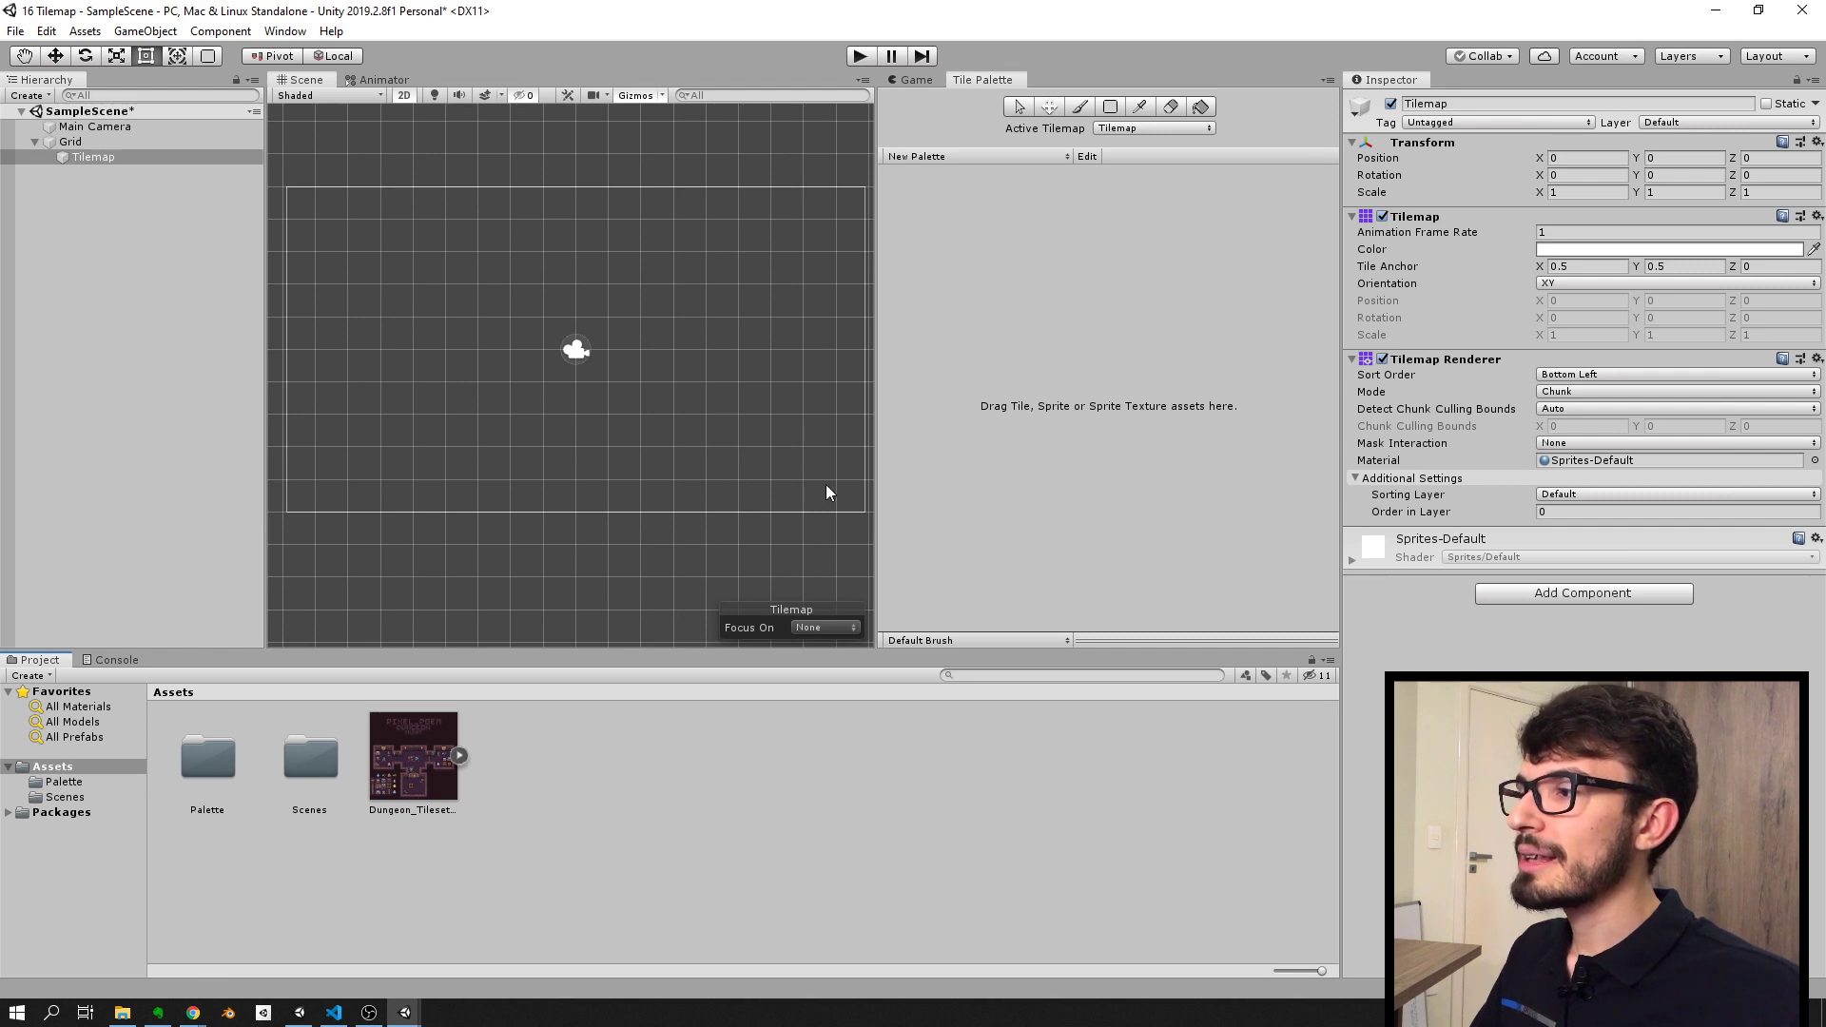
{"action": "left_click_drag", "start_coordinate": [404, 759], "coordinate": [944, 283]}
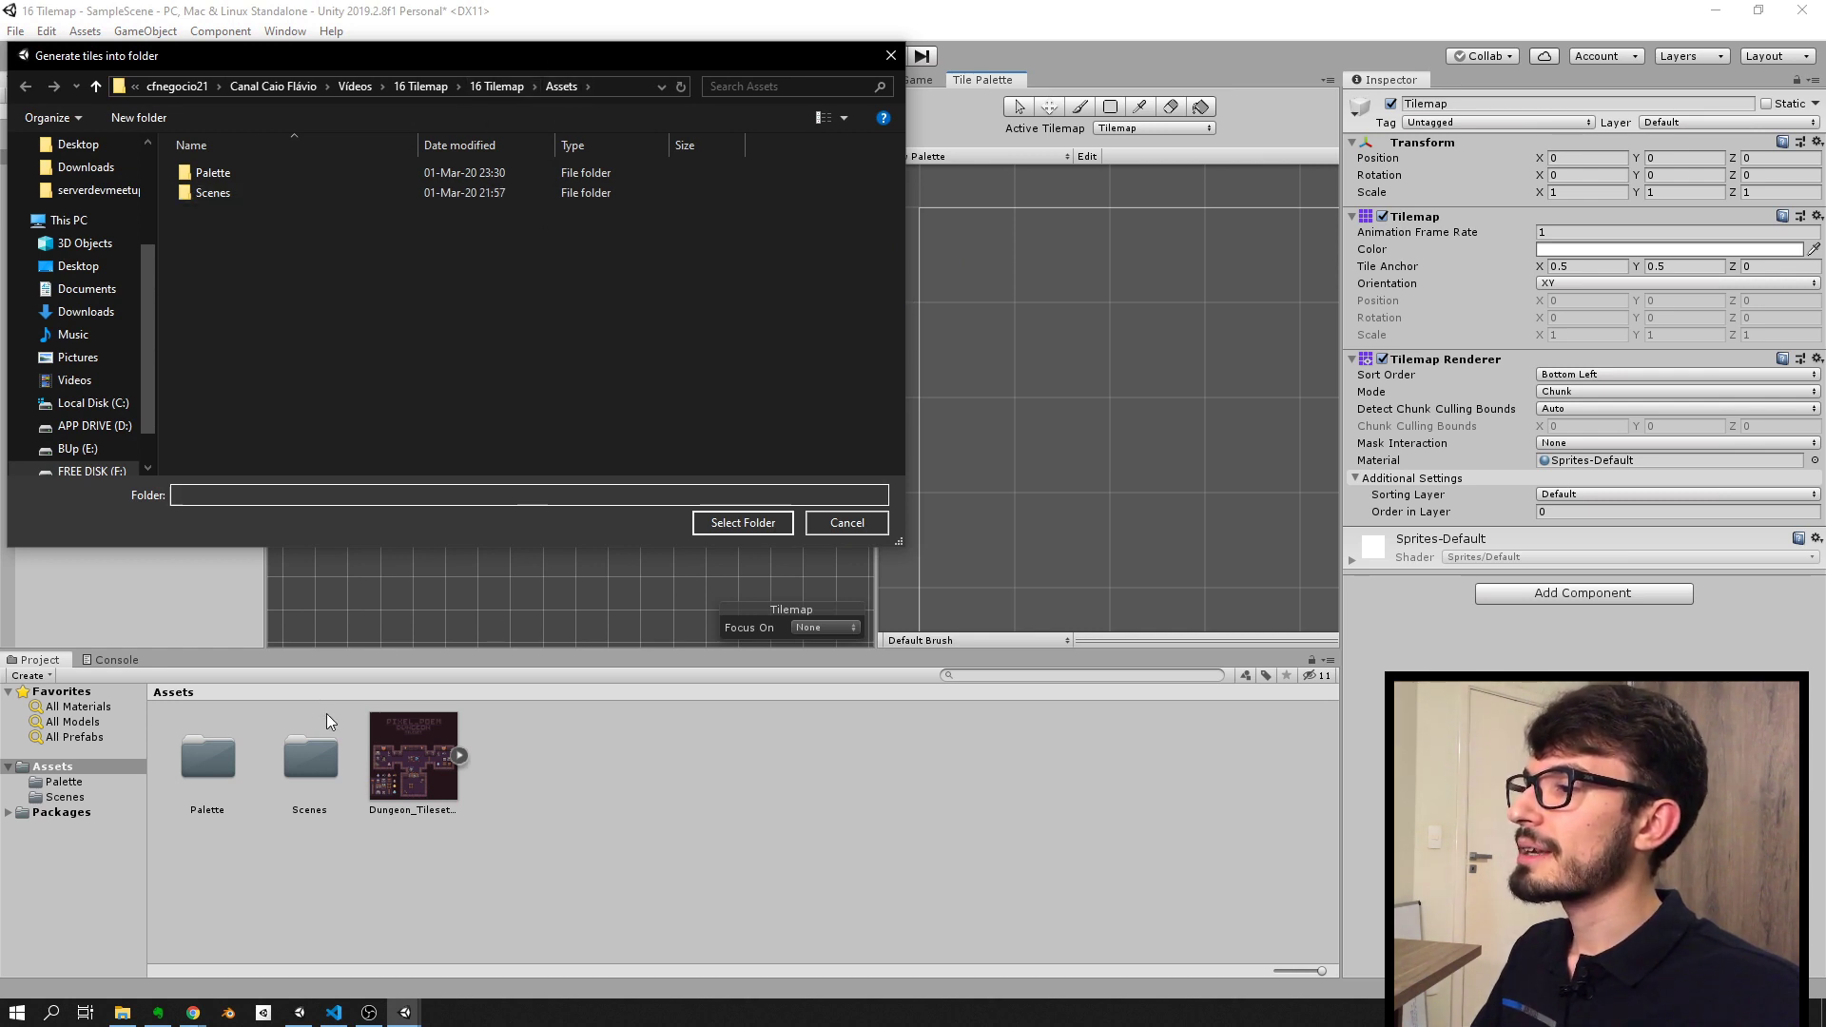
{"action": "left_click", "coordinate": [219, 176]}
{"action": "left_click", "coordinate": [751, 522]}
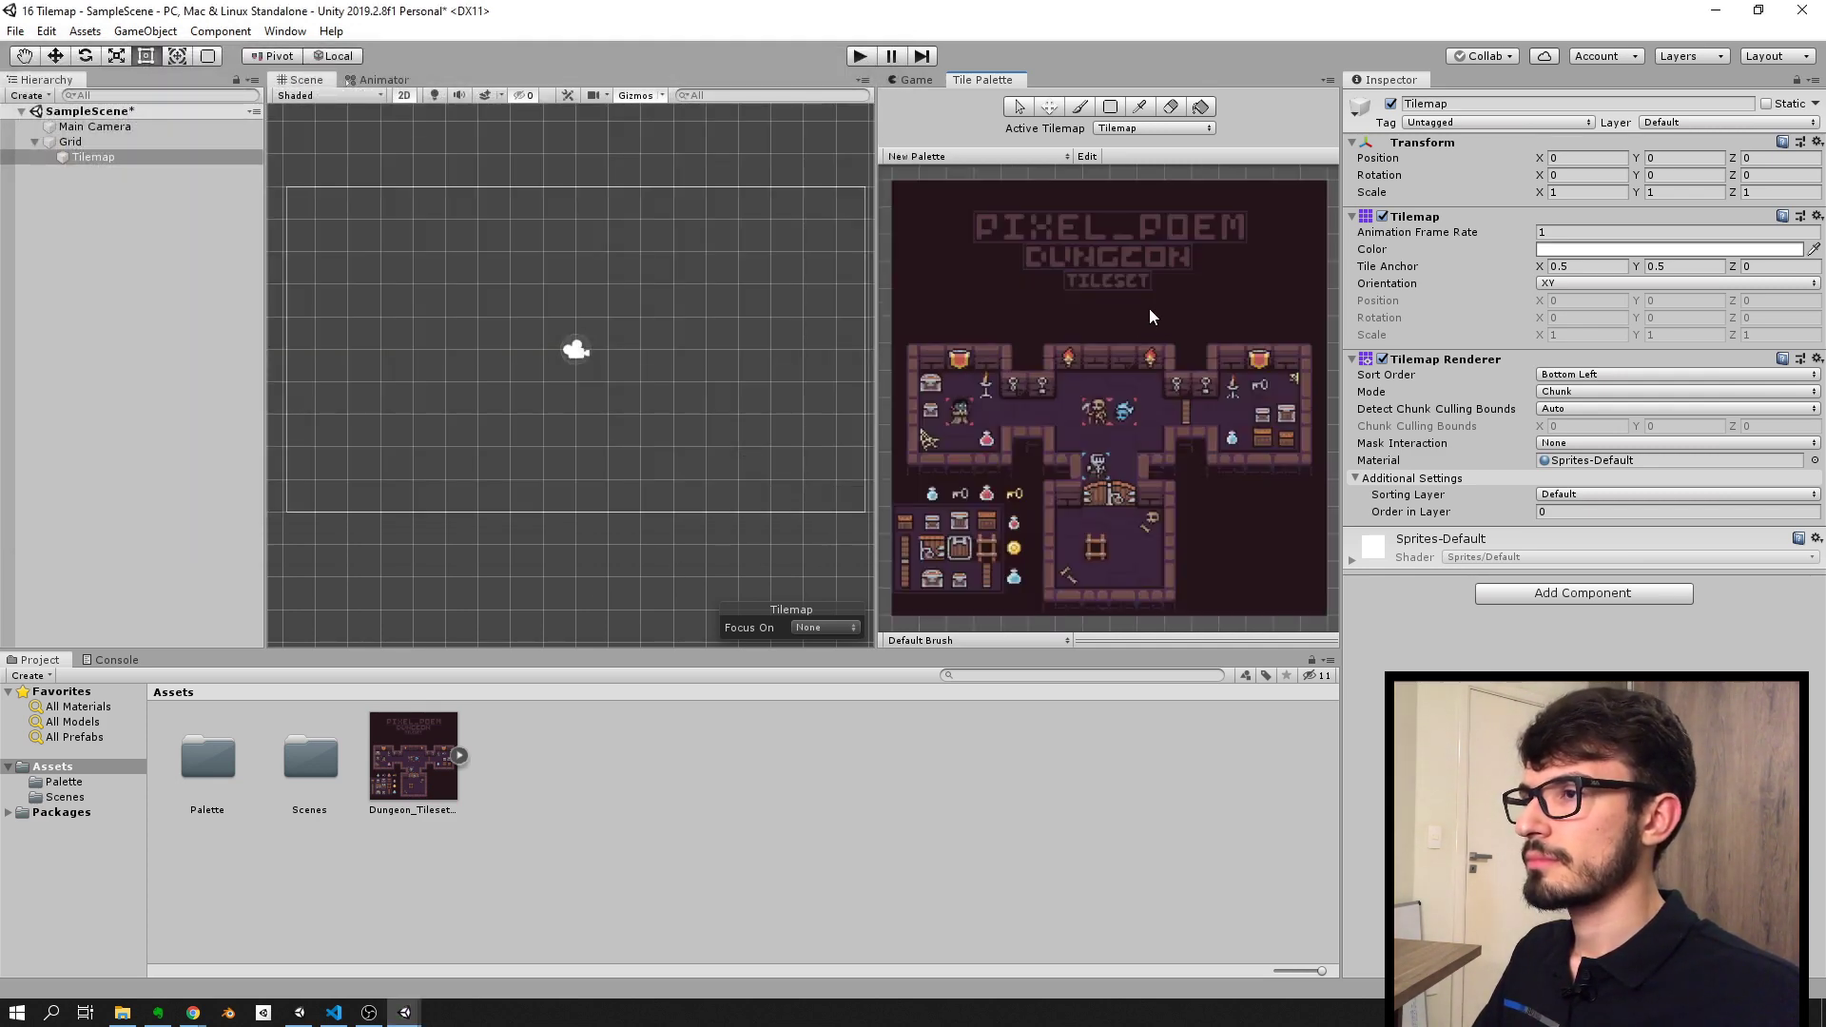
Step: Widen the Tile Palette and pick a purple floor tile with the Brush
{"action": "left_click_drag", "start_coordinate": [876, 428], "coordinate": [723, 428]}
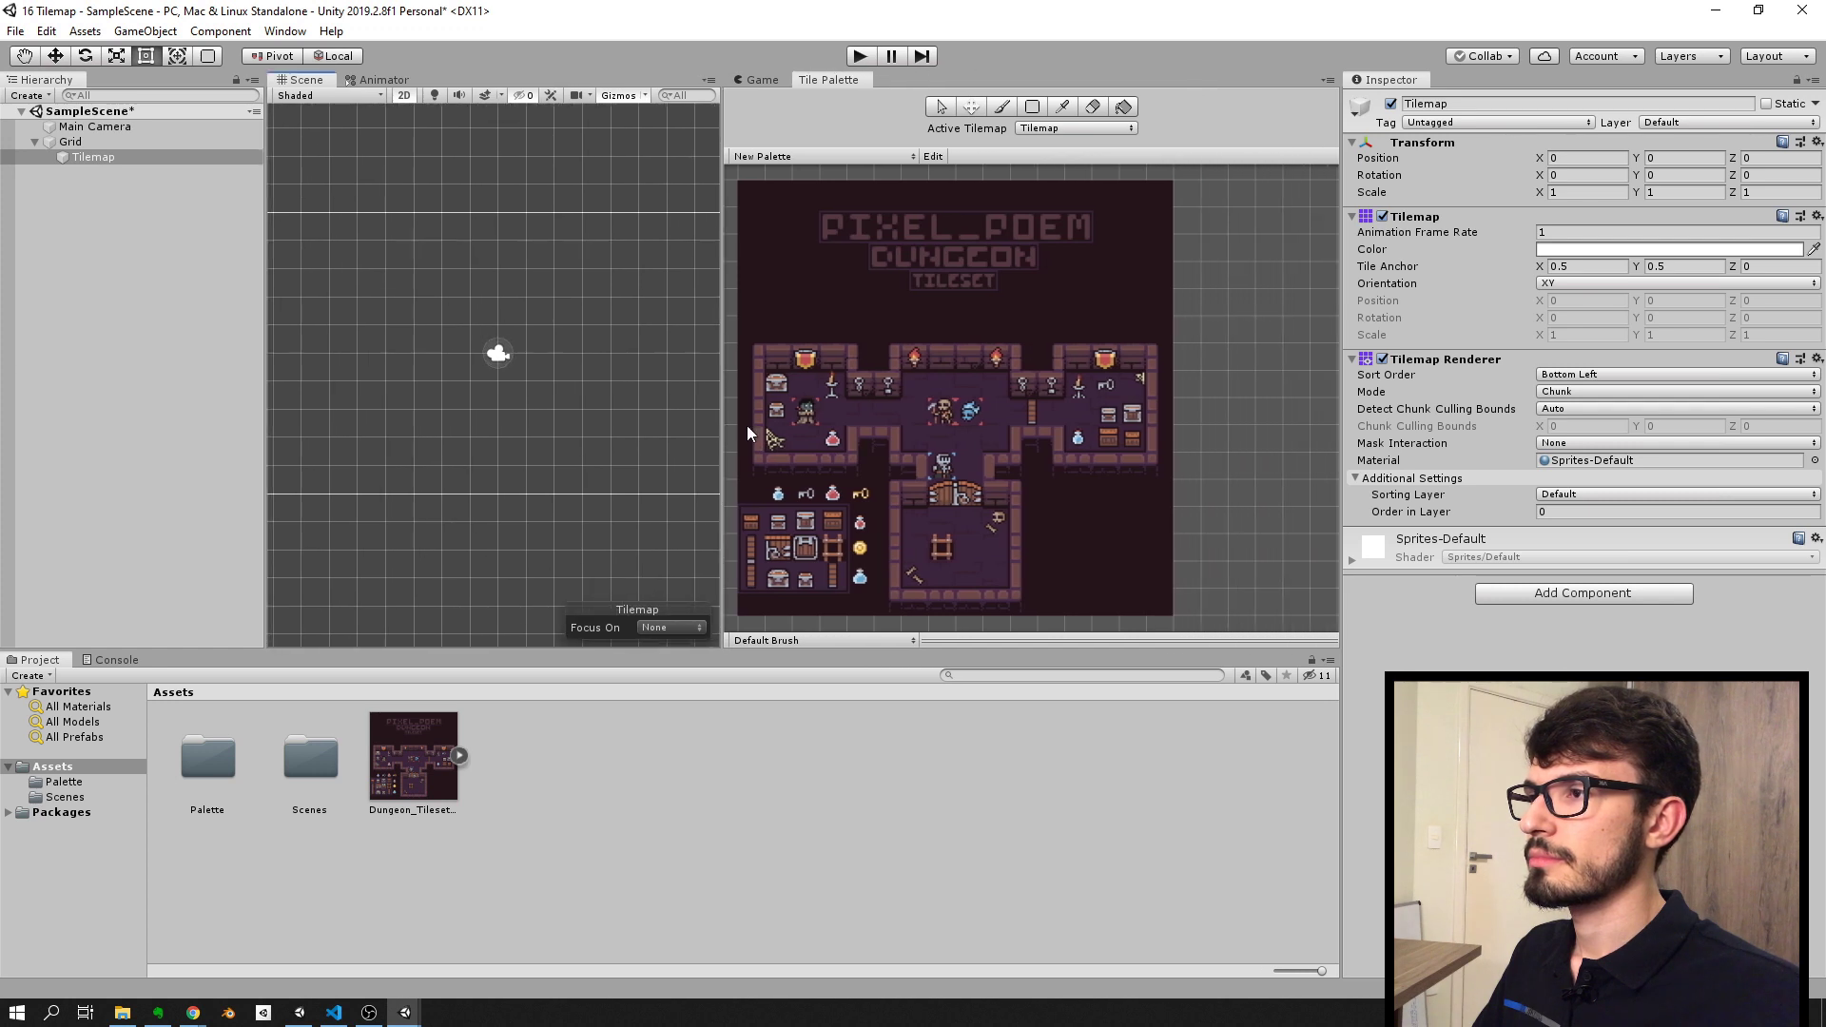
{"action": "scroll", "coordinate": [852, 398], "scroll_direction": "up", "scroll_amount": 3}
{"action": "middle_click_drag", "start_coordinate": [910, 352], "coordinate": [989, 385]}
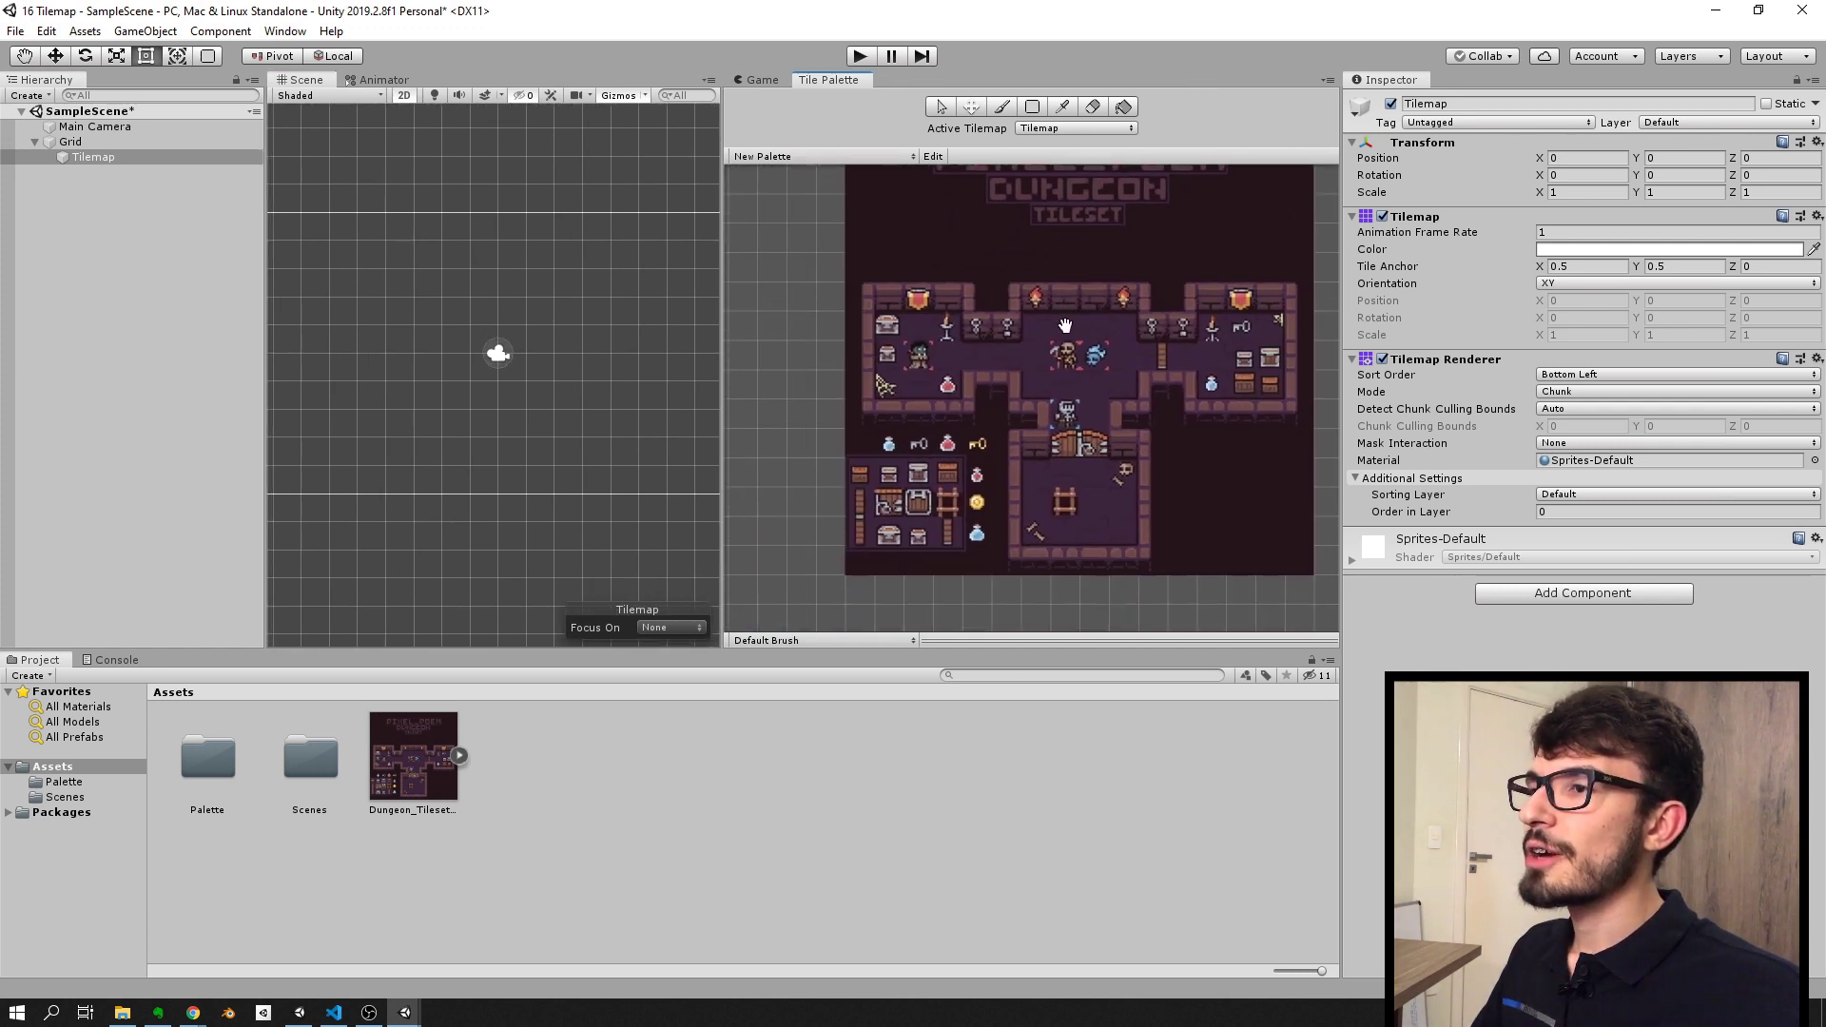
{"action": "scroll", "coordinate": [1006, 390], "scroll_direction": "down", "scroll_amount": 2}
{"action": "scroll", "coordinate": [1006, 390], "scroll_direction": "down", "scroll_amount": 2}
{"action": "scroll", "coordinate": [899, 329], "scroll_direction": "up", "scroll_amount": 1}
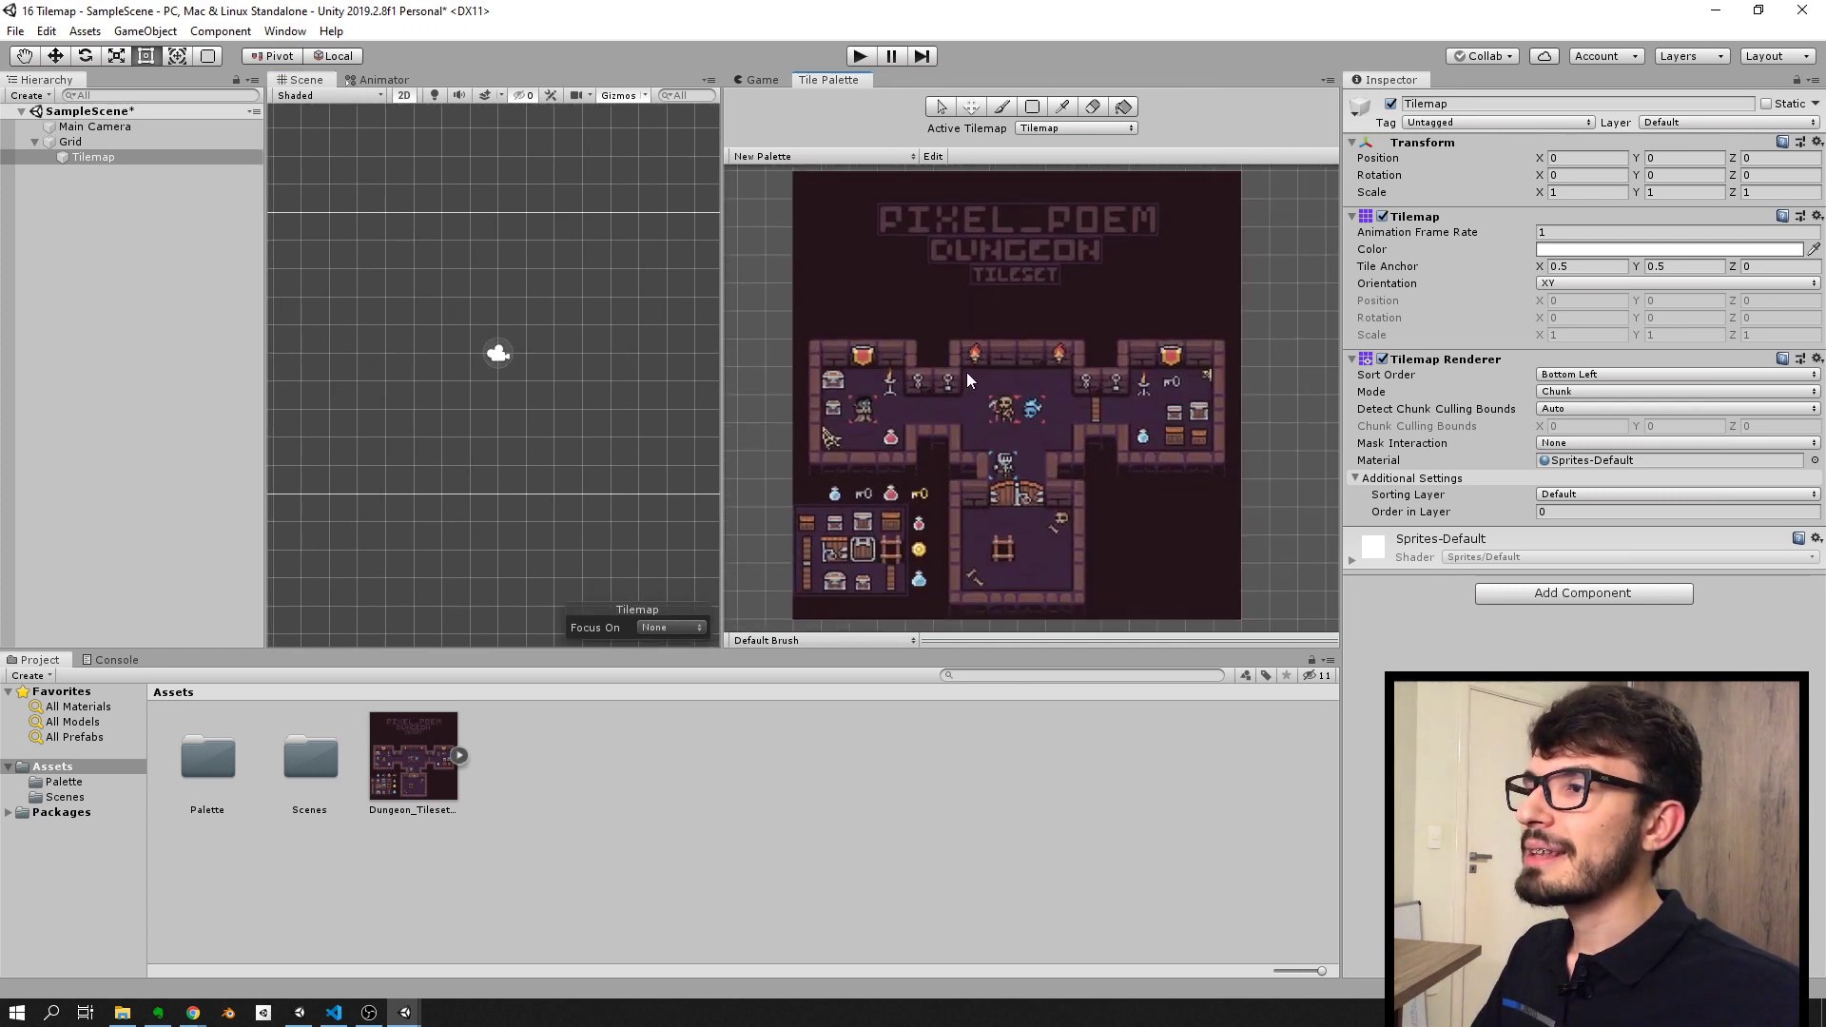
{"action": "scroll", "coordinate": [942, 367], "scroll_direction": "up", "scroll_amount": 2}
{"action": "scroll", "coordinate": [942, 367], "scroll_direction": "up", "scroll_amount": 2}
{"action": "key", "text": "b"}
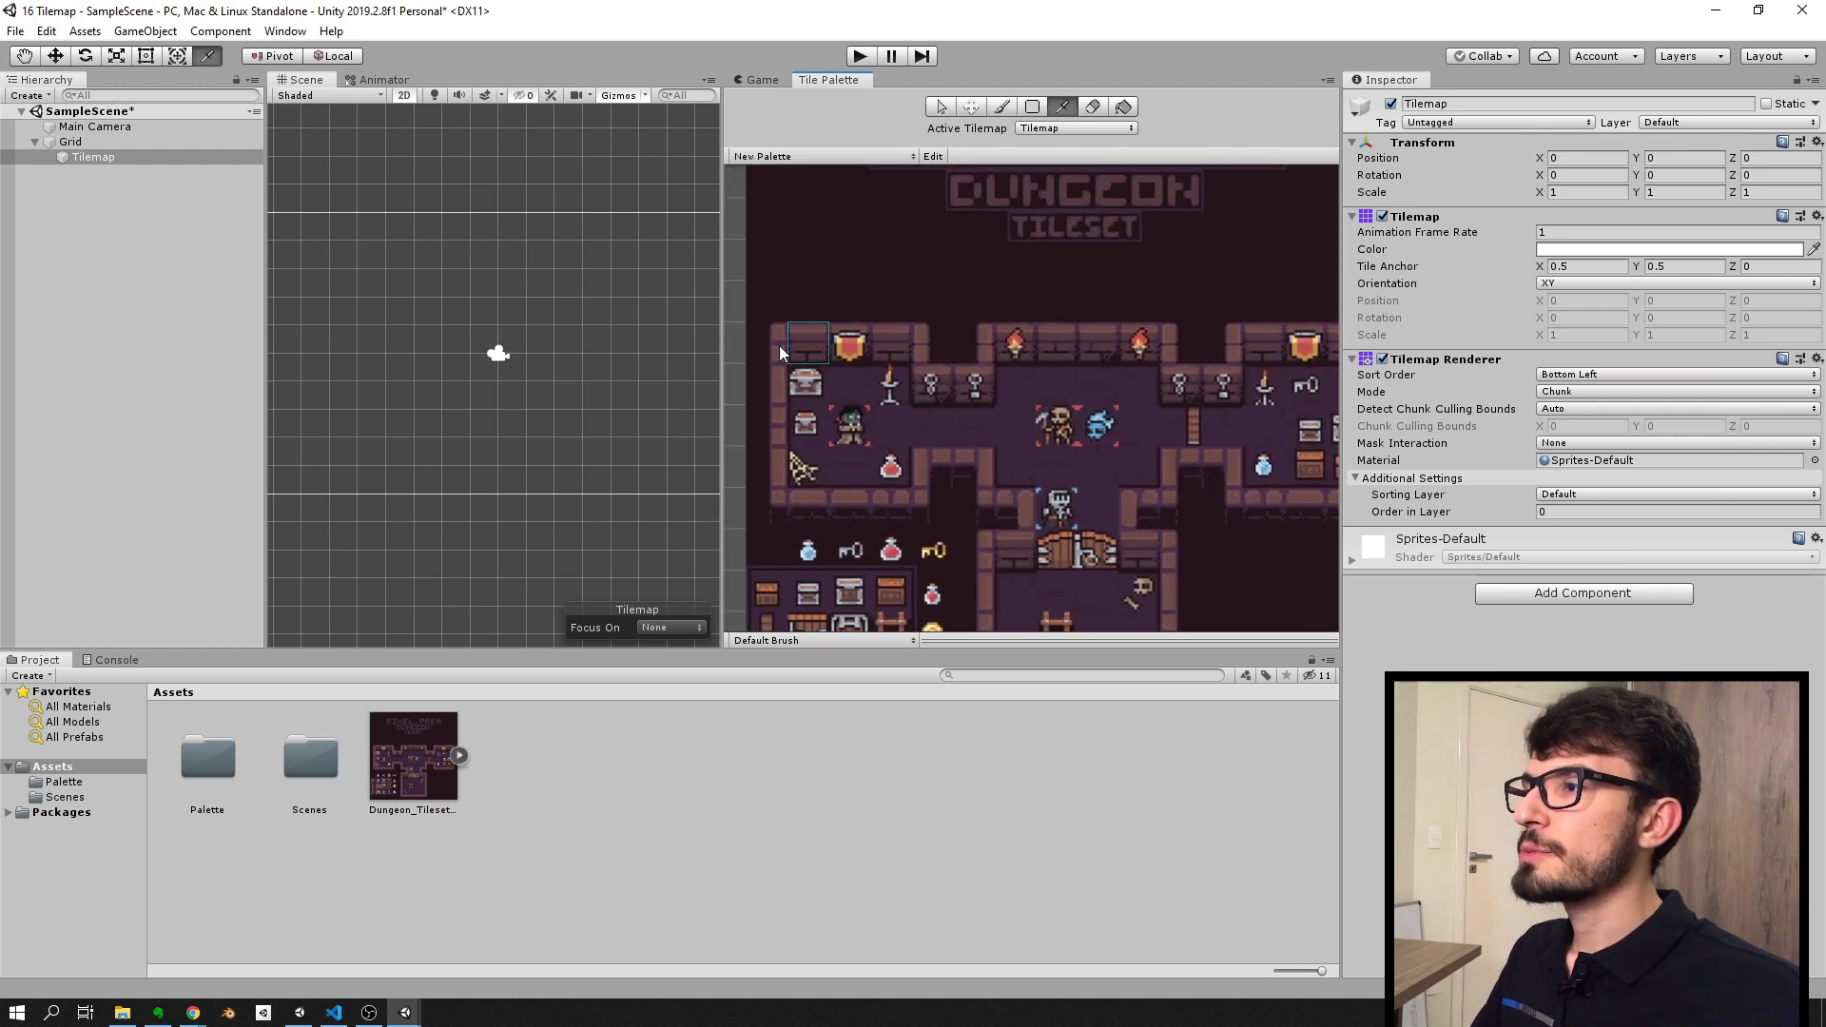
{"action": "mouse_move", "coordinate": [779, 345]}
{"action": "middle_mouse_down"}
{"action": "mouse_move", "coordinate": [960, 349]}
{"action": "mouse_move", "coordinate": [868, 348]}
{"action": "middle_mouse_up"}
{"action": "scroll", "coordinate": [868, 348], "scroll_direction": "up", "scroll_amount": 1}
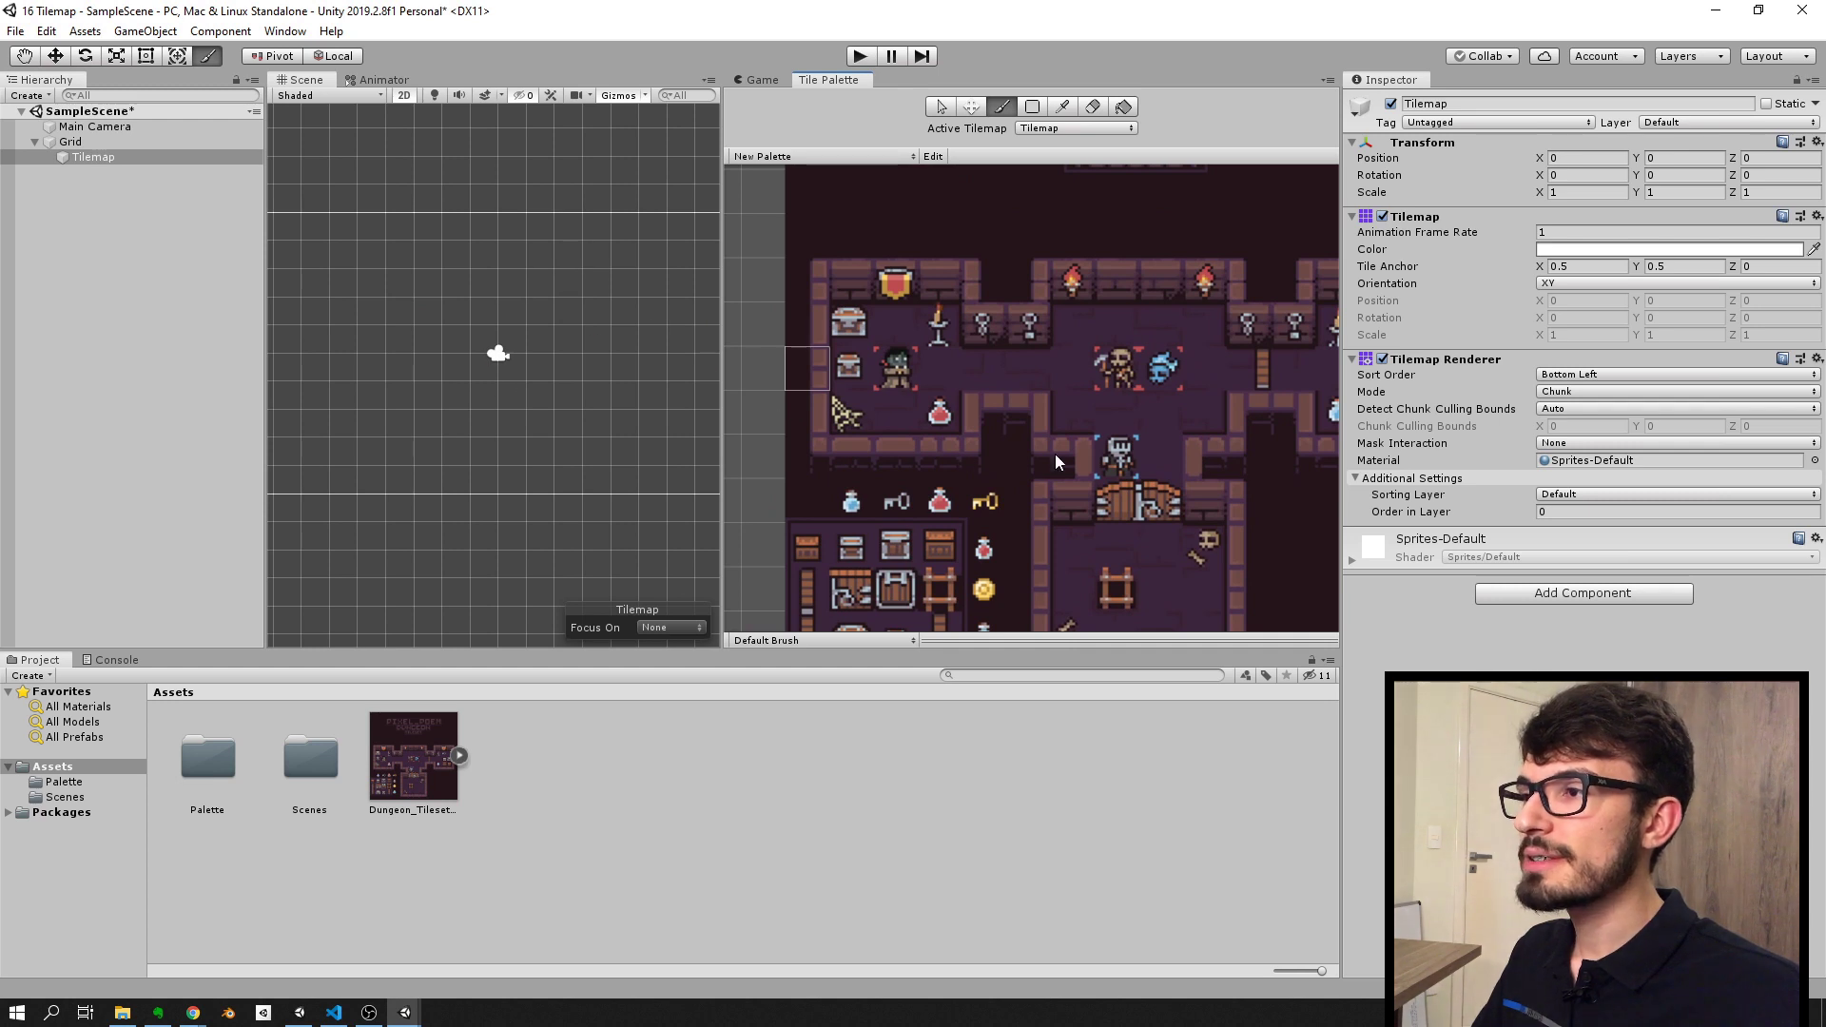
{"action": "mouse_move", "coordinate": [1004, 359]}
{"action": "middle_mouse_down"}
{"action": "mouse_move", "coordinate": [1016, 434]}
{"action": "mouse_move", "coordinate": [985, 382]}
{"action": "mouse_move", "coordinate": [996, 267]}
{"action": "middle_mouse_up"}
{"action": "scroll", "coordinate": [985, 382], "scroll_direction": "down", "scroll_amount": 1}
{"action": "scroll", "coordinate": [1063, 498], "scroll_direction": "up", "scroll_amount": 1}
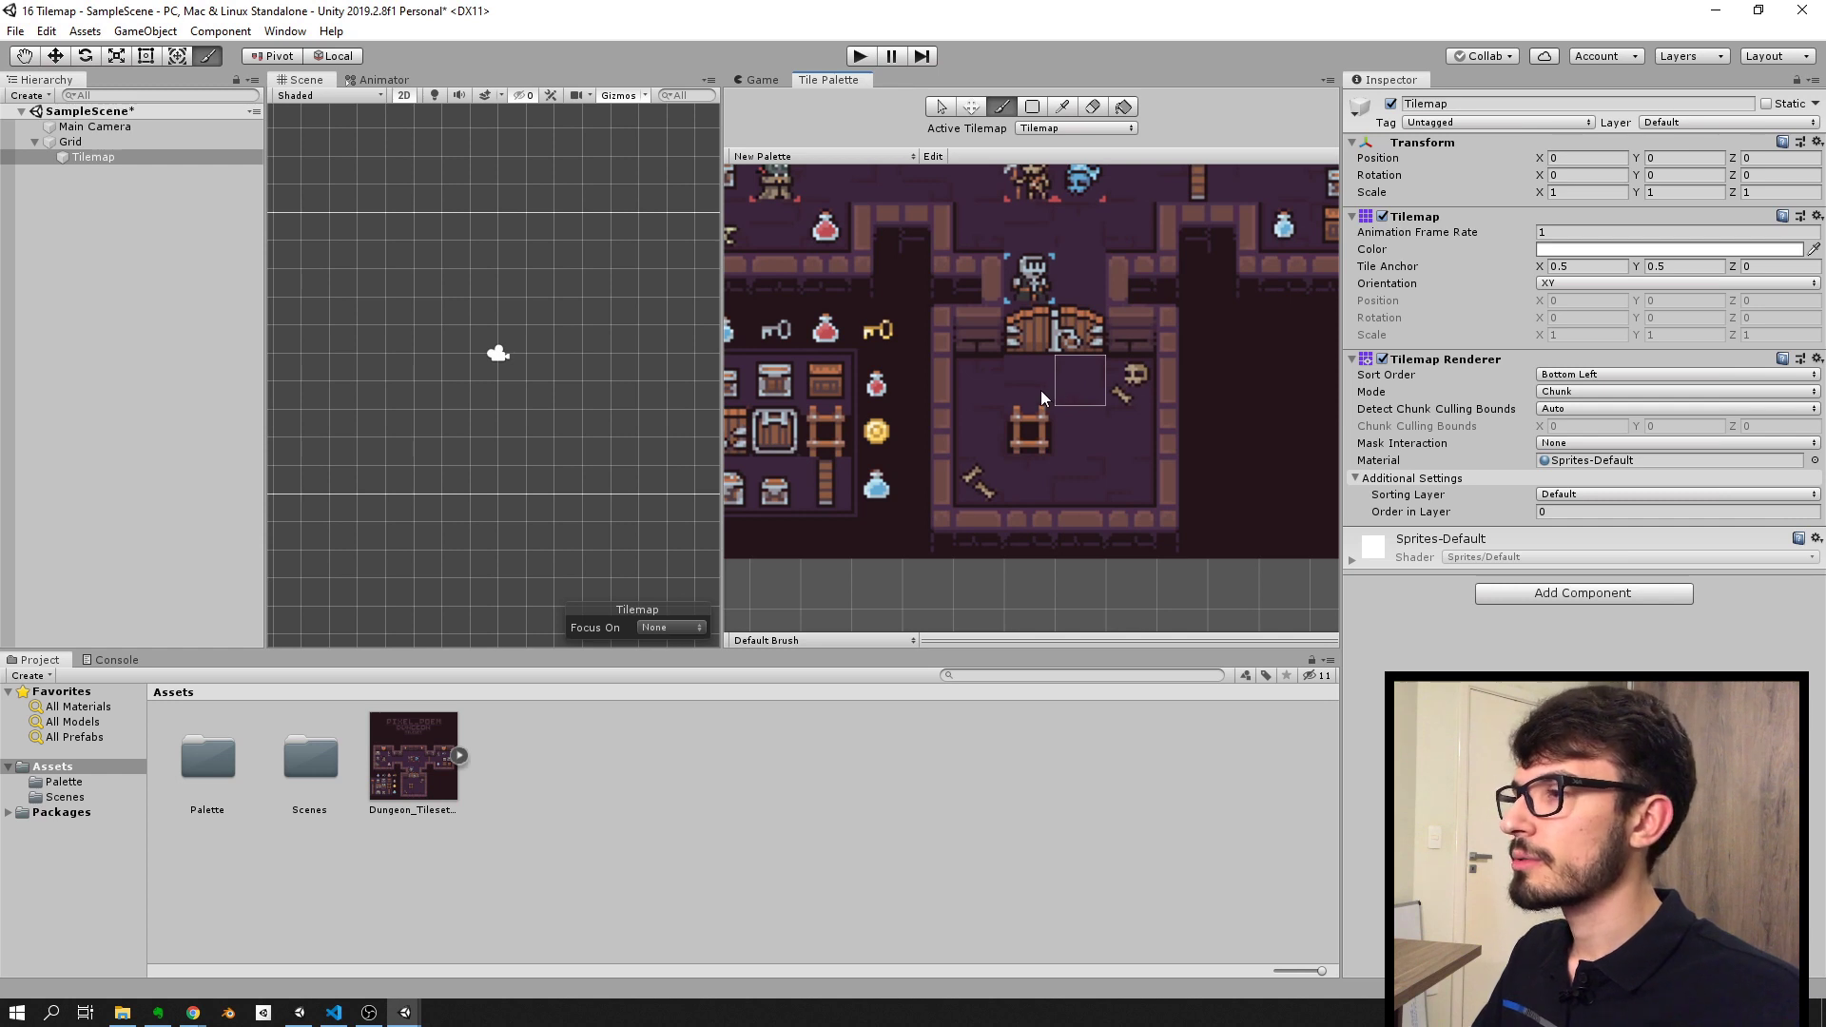
{"action": "scroll", "coordinate": [470, 443], "scroll_direction": "down", "scroll_amount": 3}
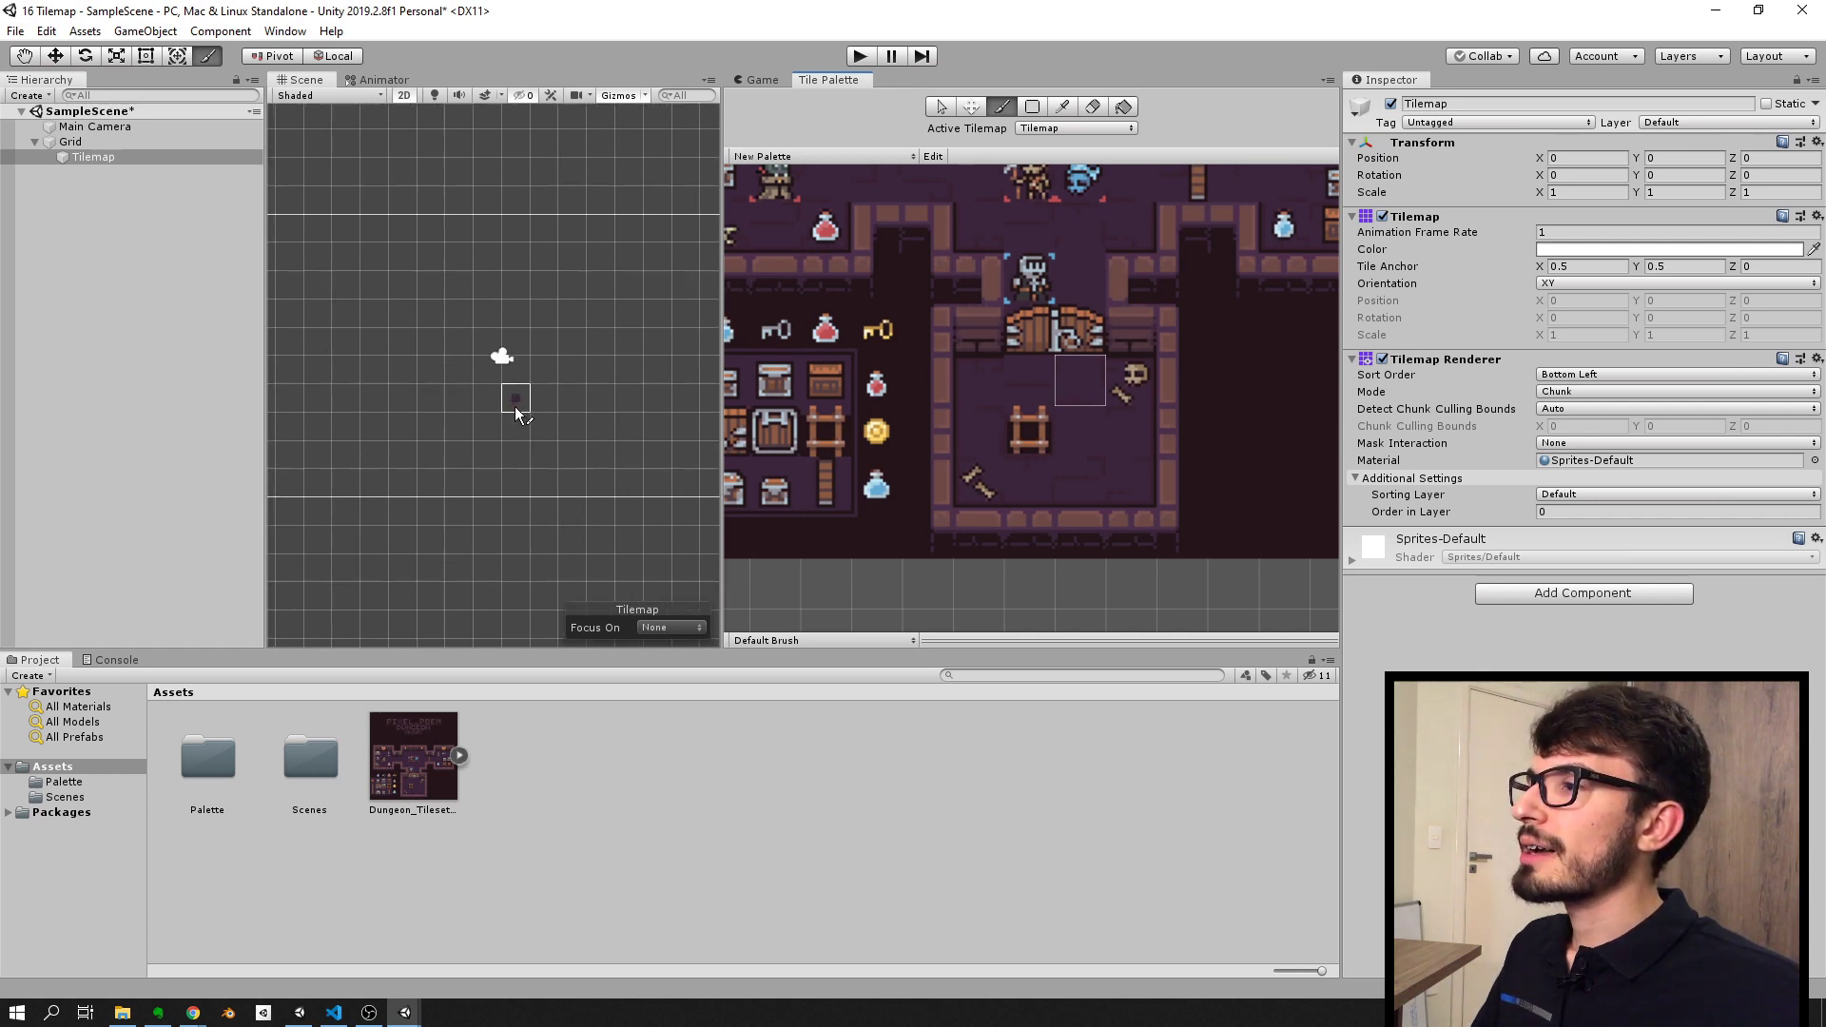
Step: Zoom the Scene view in on the painted tile, smaller than one grid cell
{"action": "left_click_drag", "start_coordinate": [264, 412], "coordinate": [194, 412]}
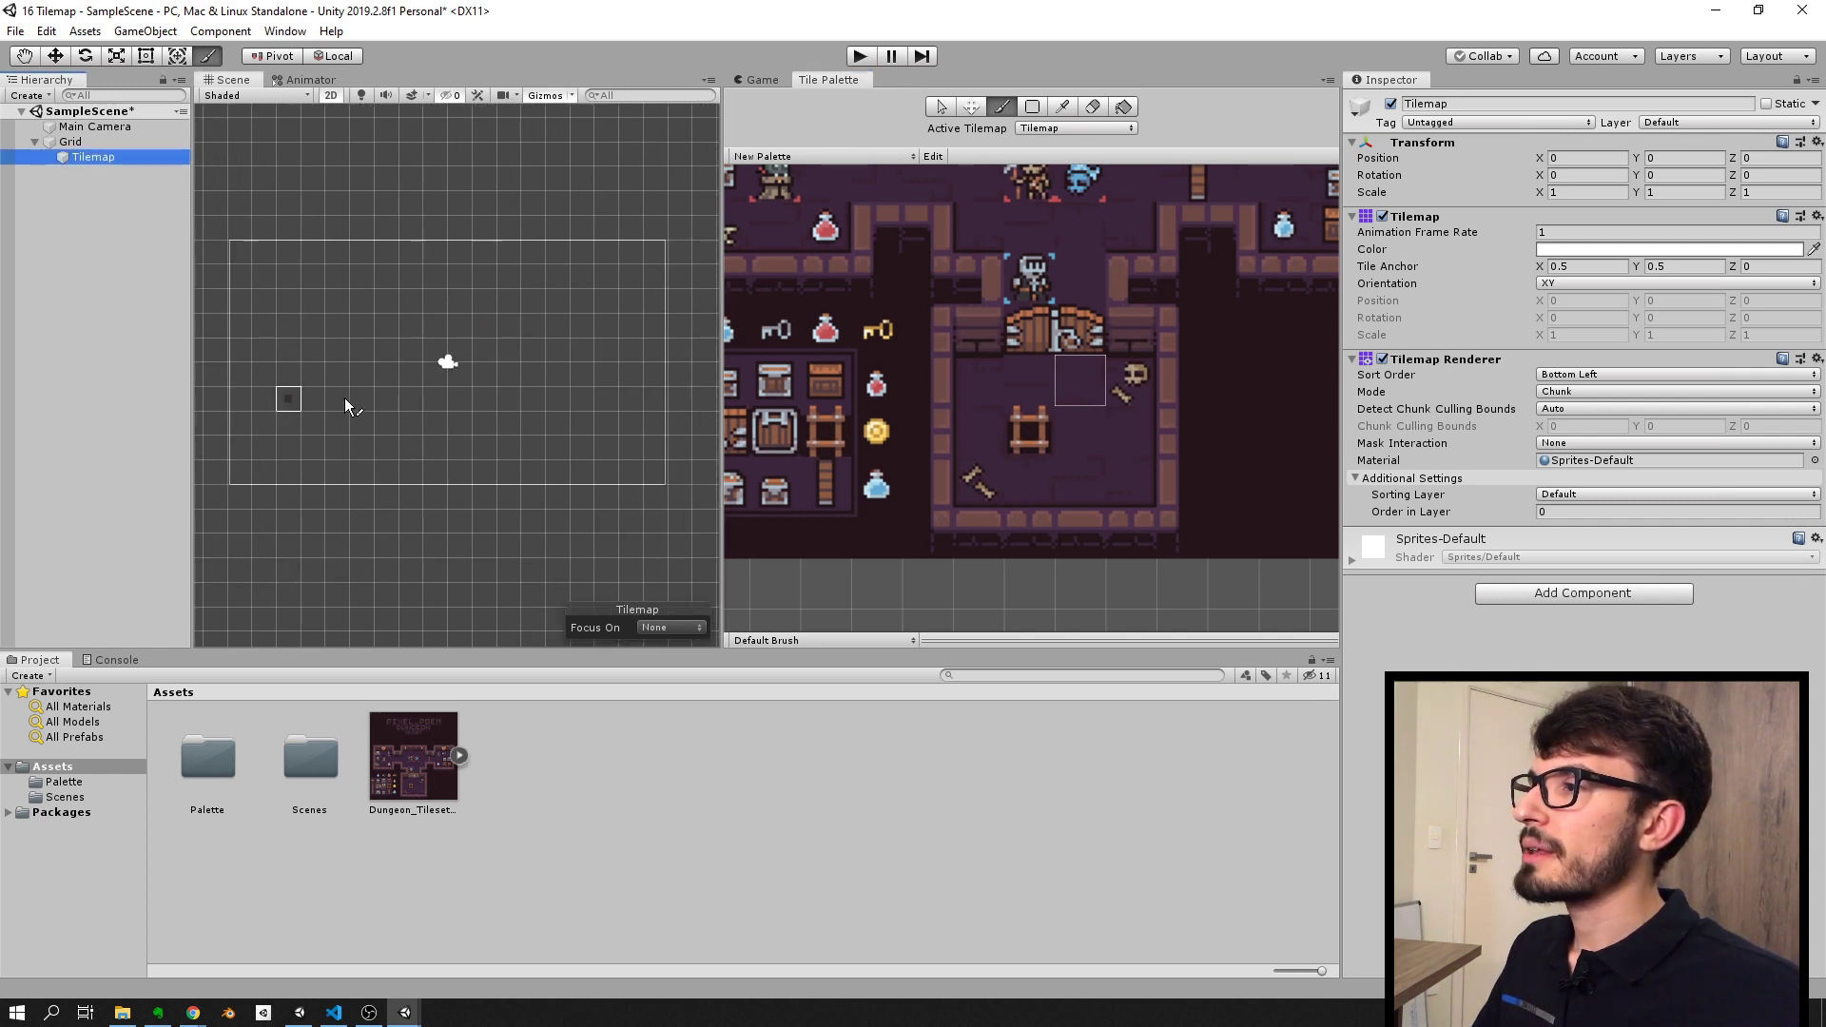
{"action": "scroll", "coordinate": [358, 382], "scroll_direction": "up", "scroll_amount": 2}
{"action": "scroll", "coordinate": [362, 378], "scroll_direction": "up", "scroll_amount": 3}
{"action": "scroll", "coordinate": [367, 377], "scroll_direction": "up", "scroll_amount": 3}
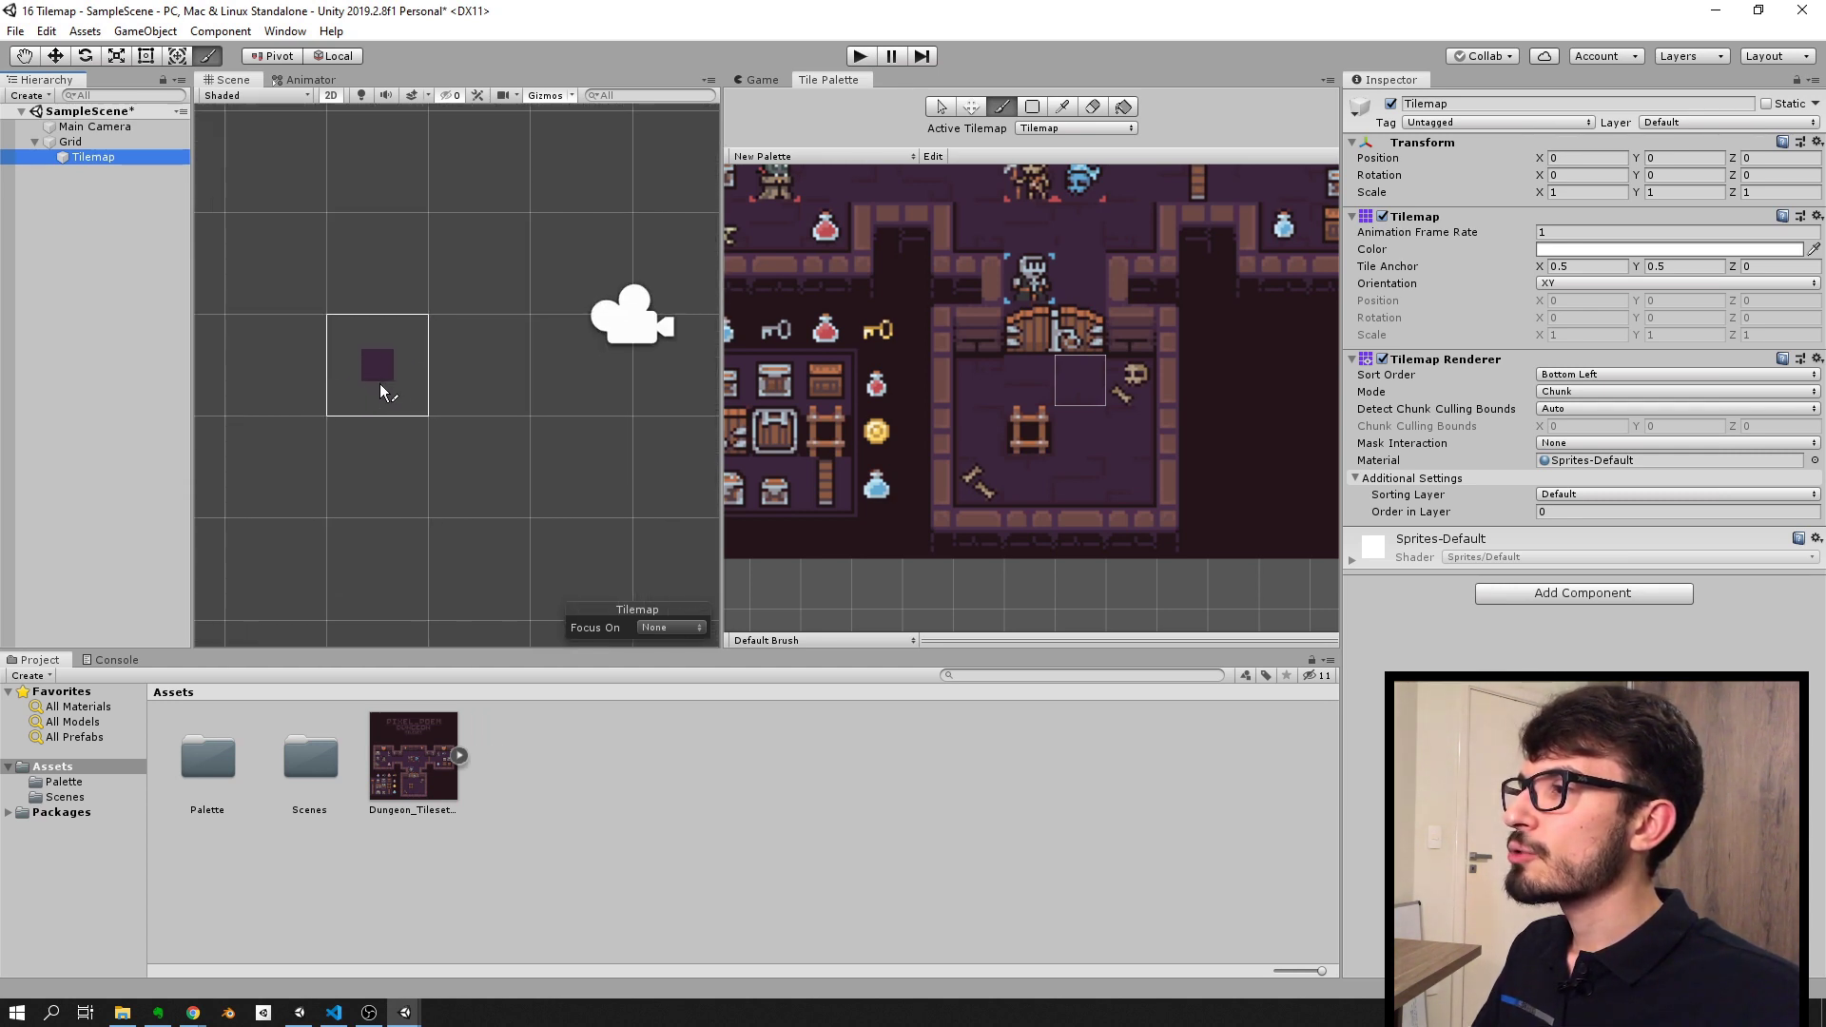
{"action": "scroll", "coordinate": [368, 362], "scroll_direction": "up", "scroll_amount": 3}
{"action": "scroll", "coordinate": [380, 342], "scroll_direction": "up", "scroll_amount": 1}
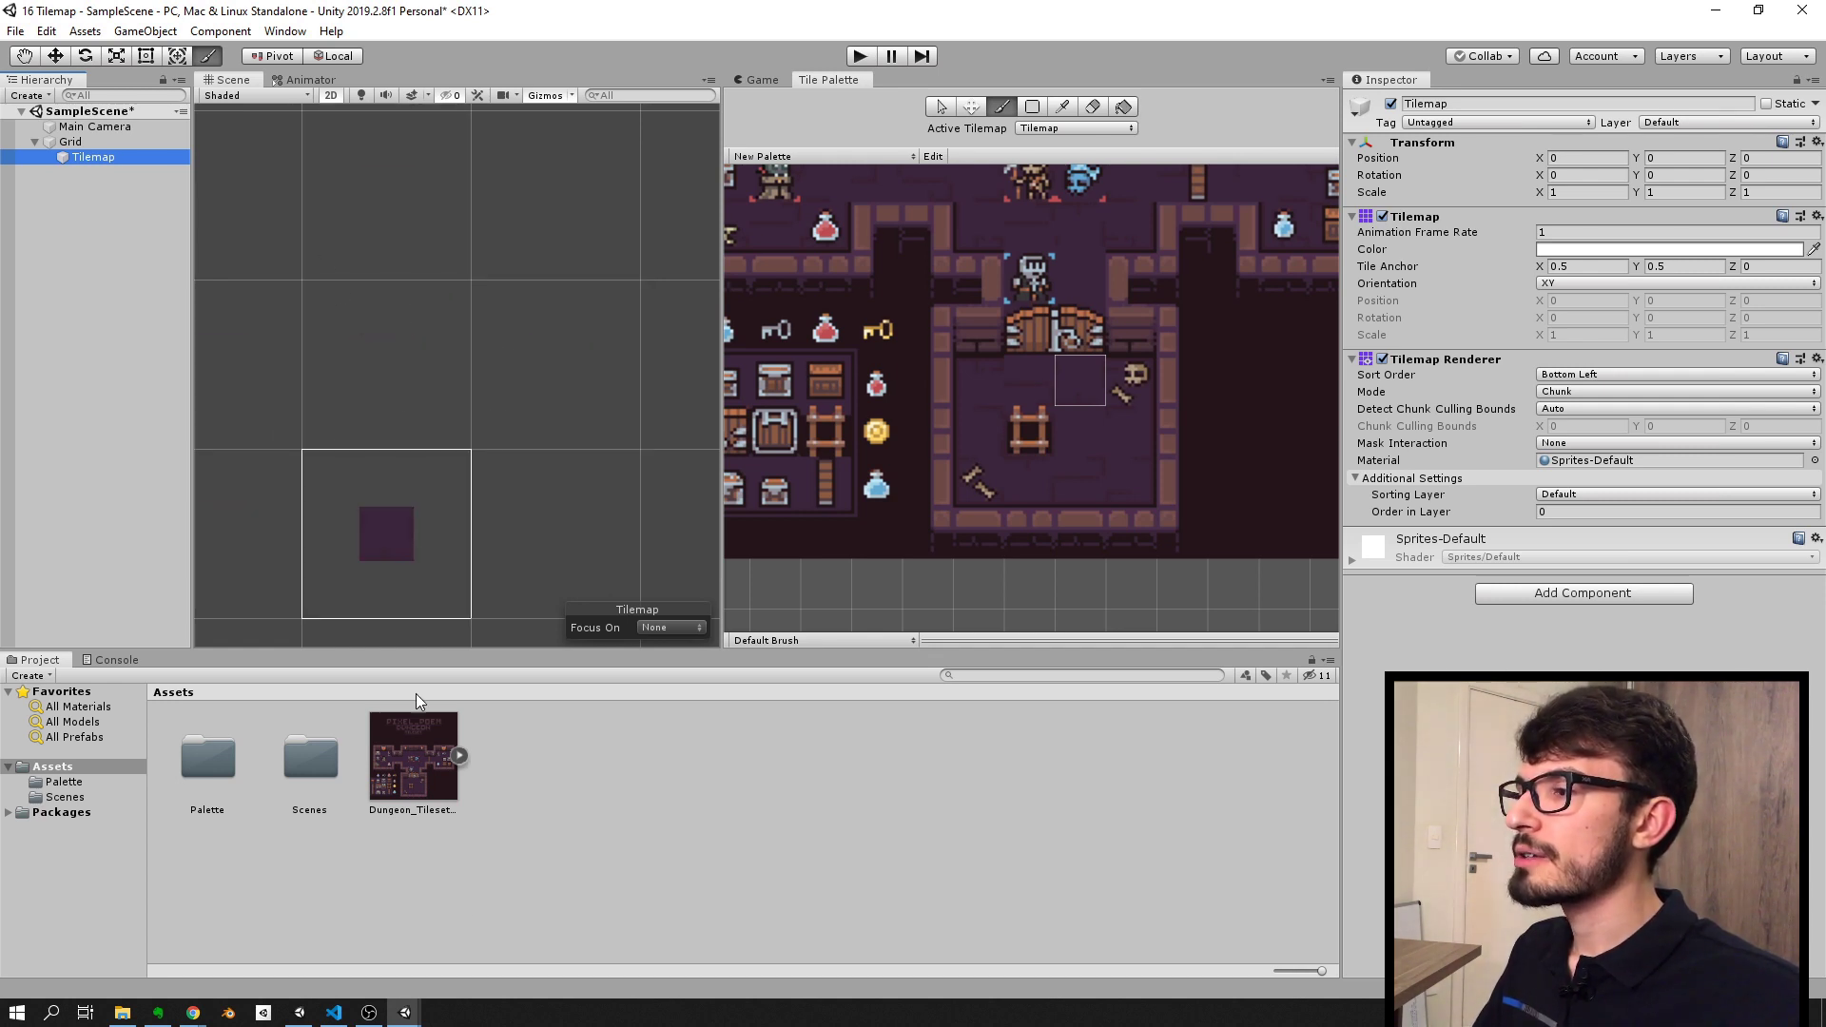
Step: Change Dungeon_Tileset's Pixels Per Unit from 100 to 32 and apply it
{"action": "left_click", "coordinate": [416, 744]}
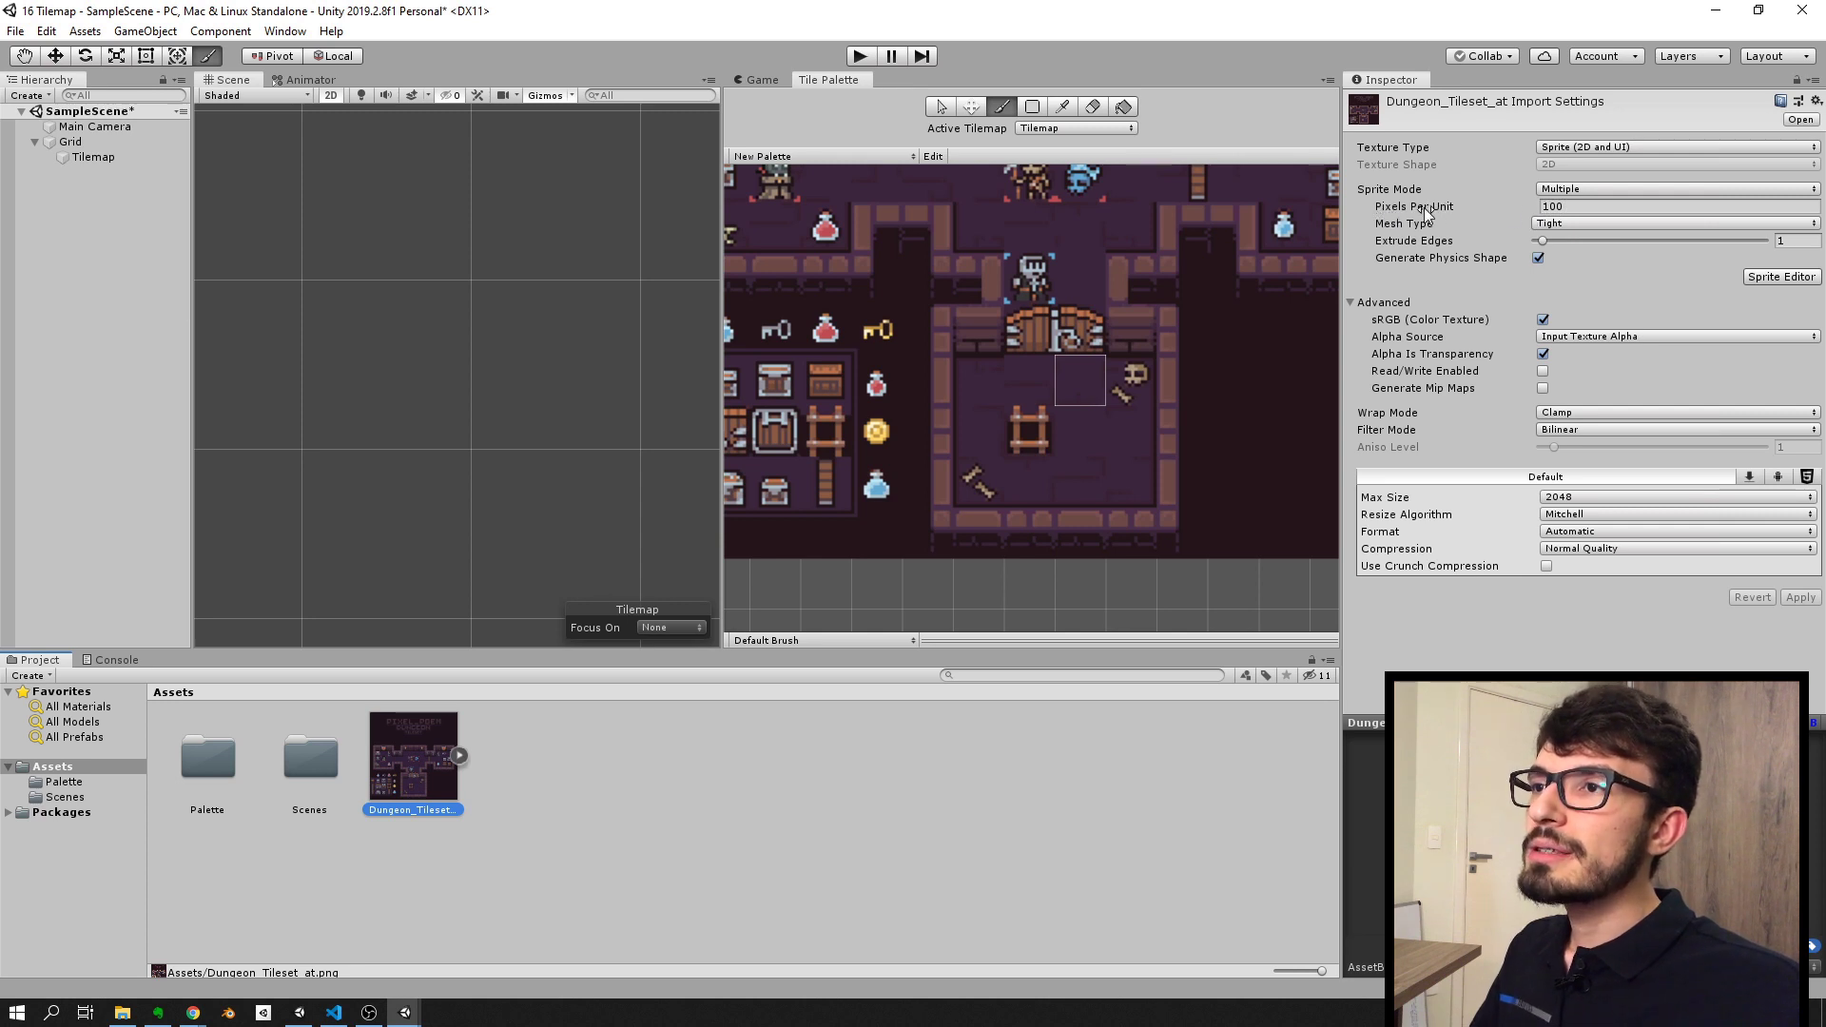
{"action": "left_click", "coordinate": [1576, 208]}
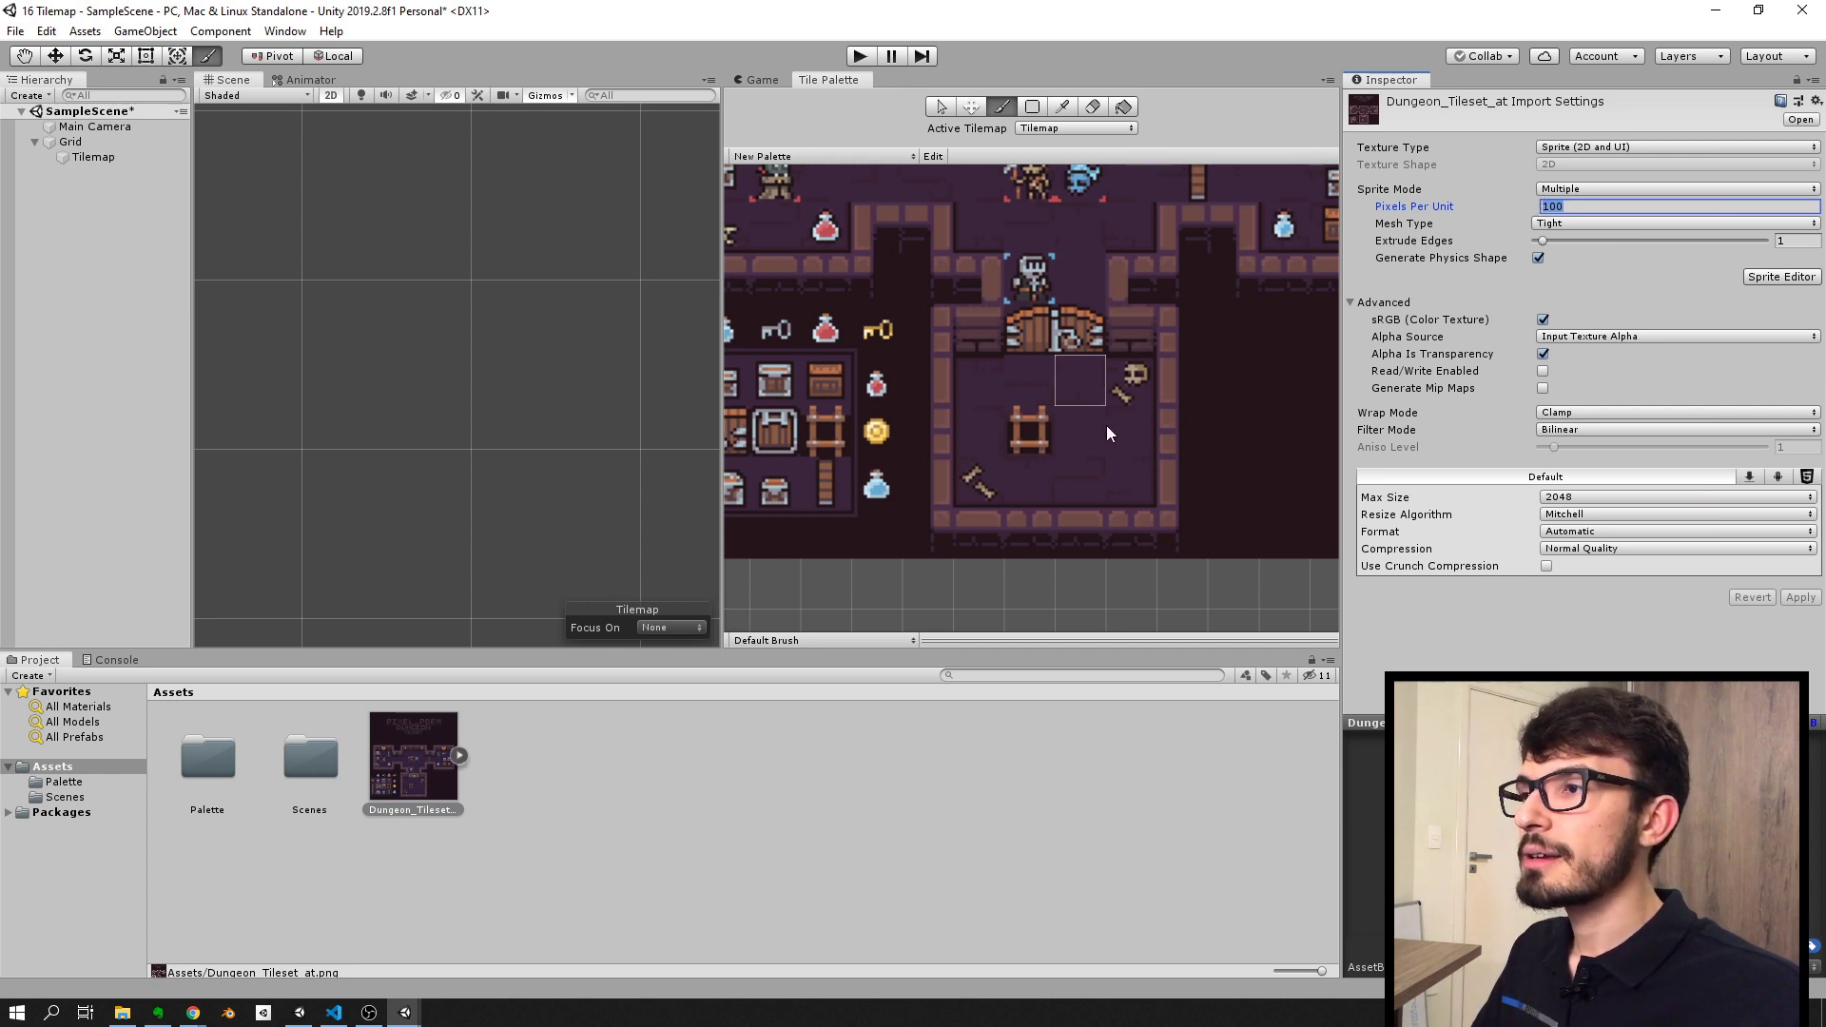
{"action": "scroll", "coordinate": [1054, 278], "scroll_direction": "down", "scroll_amount": 2}
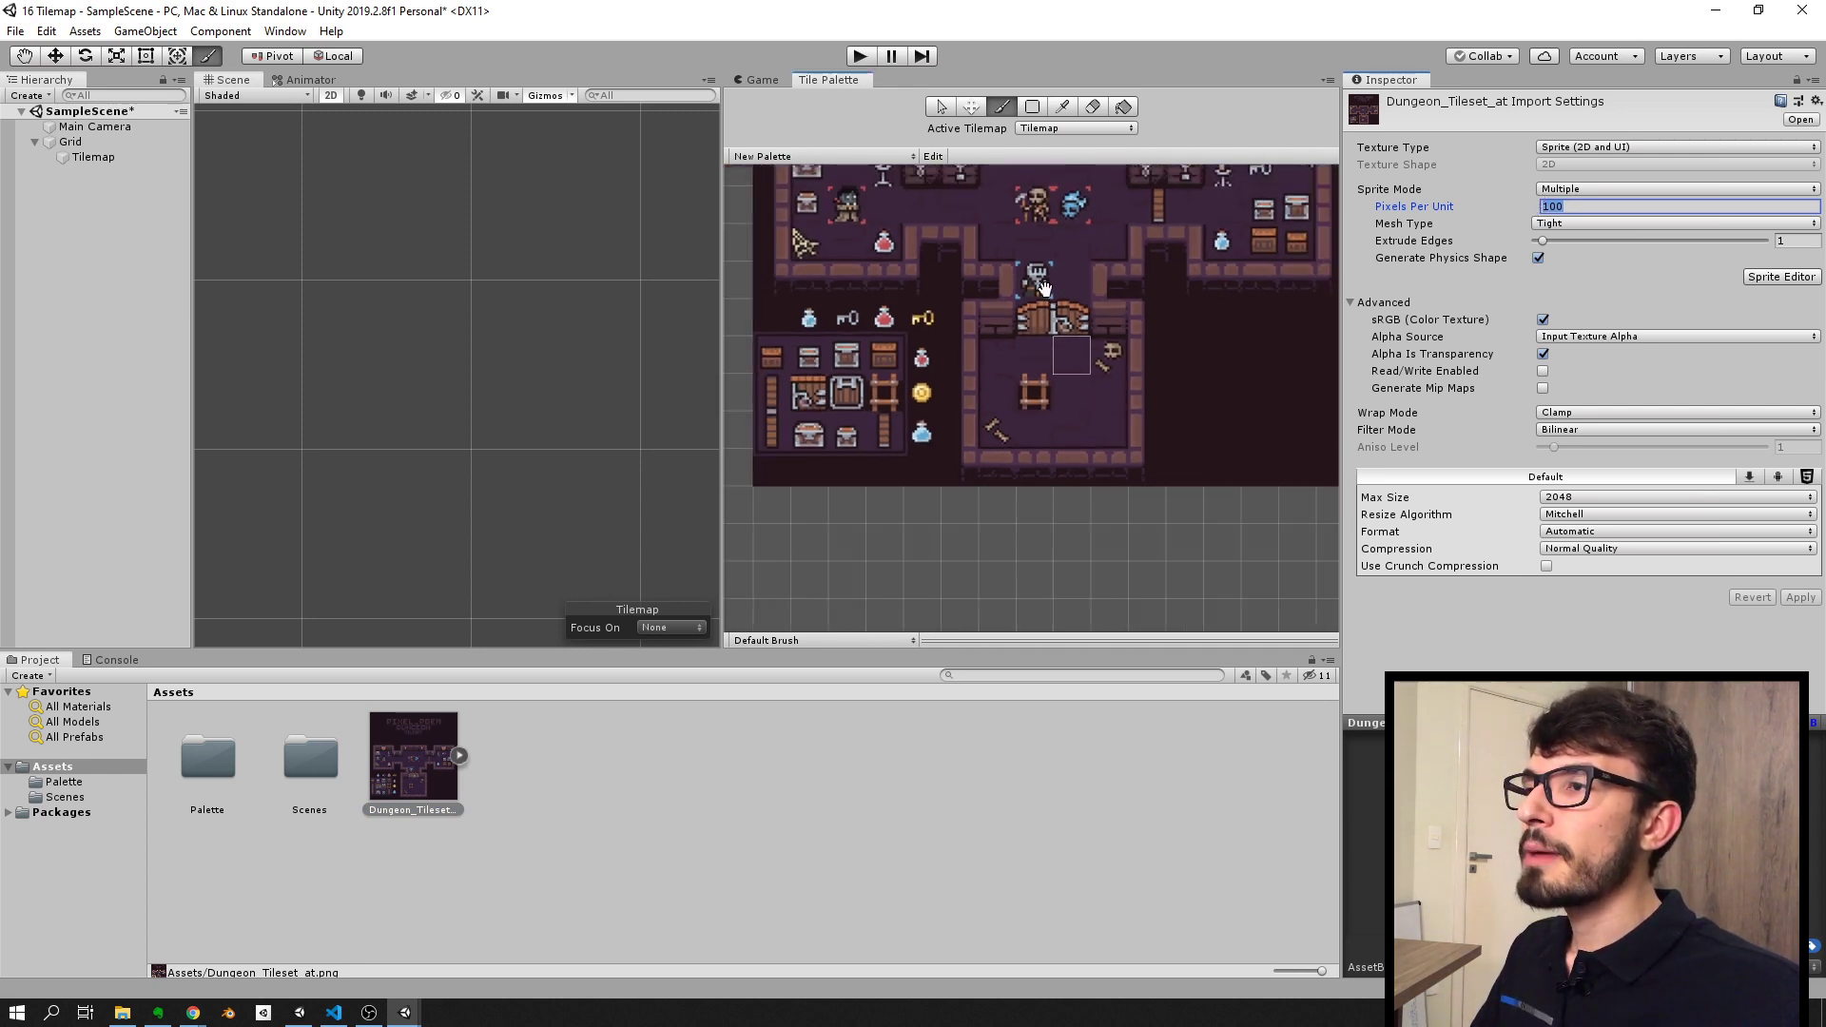
{"action": "scroll", "coordinate": [1037, 351], "scroll_direction": "down", "scroll_amount": 2}
{"action": "scroll", "coordinate": [1020, 425], "scroll_direction": "up", "scroll_amount": 3}
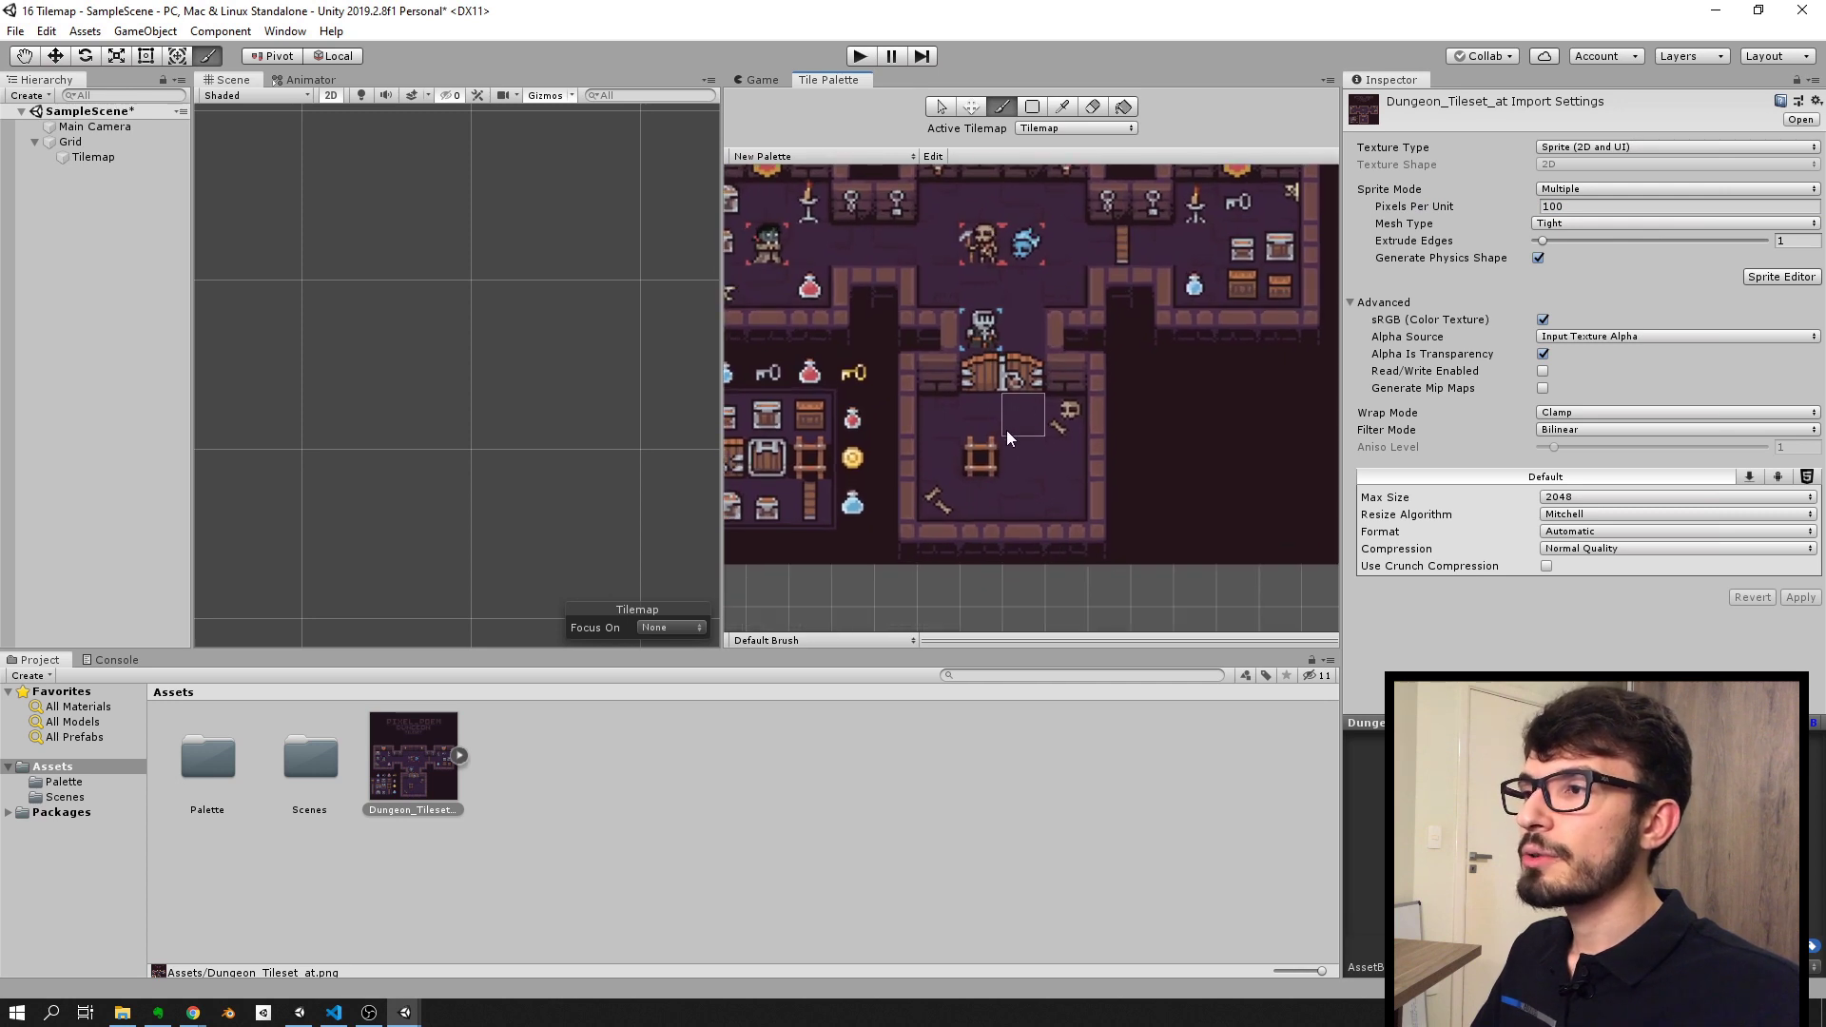
{"action": "scroll", "coordinate": [1033, 407], "scroll_direction": "up", "scroll_amount": 1}
{"action": "scroll", "coordinate": [1035, 408], "scroll_direction": "up", "scroll_amount": 1}
{"action": "left_click", "coordinate": [1572, 207]}
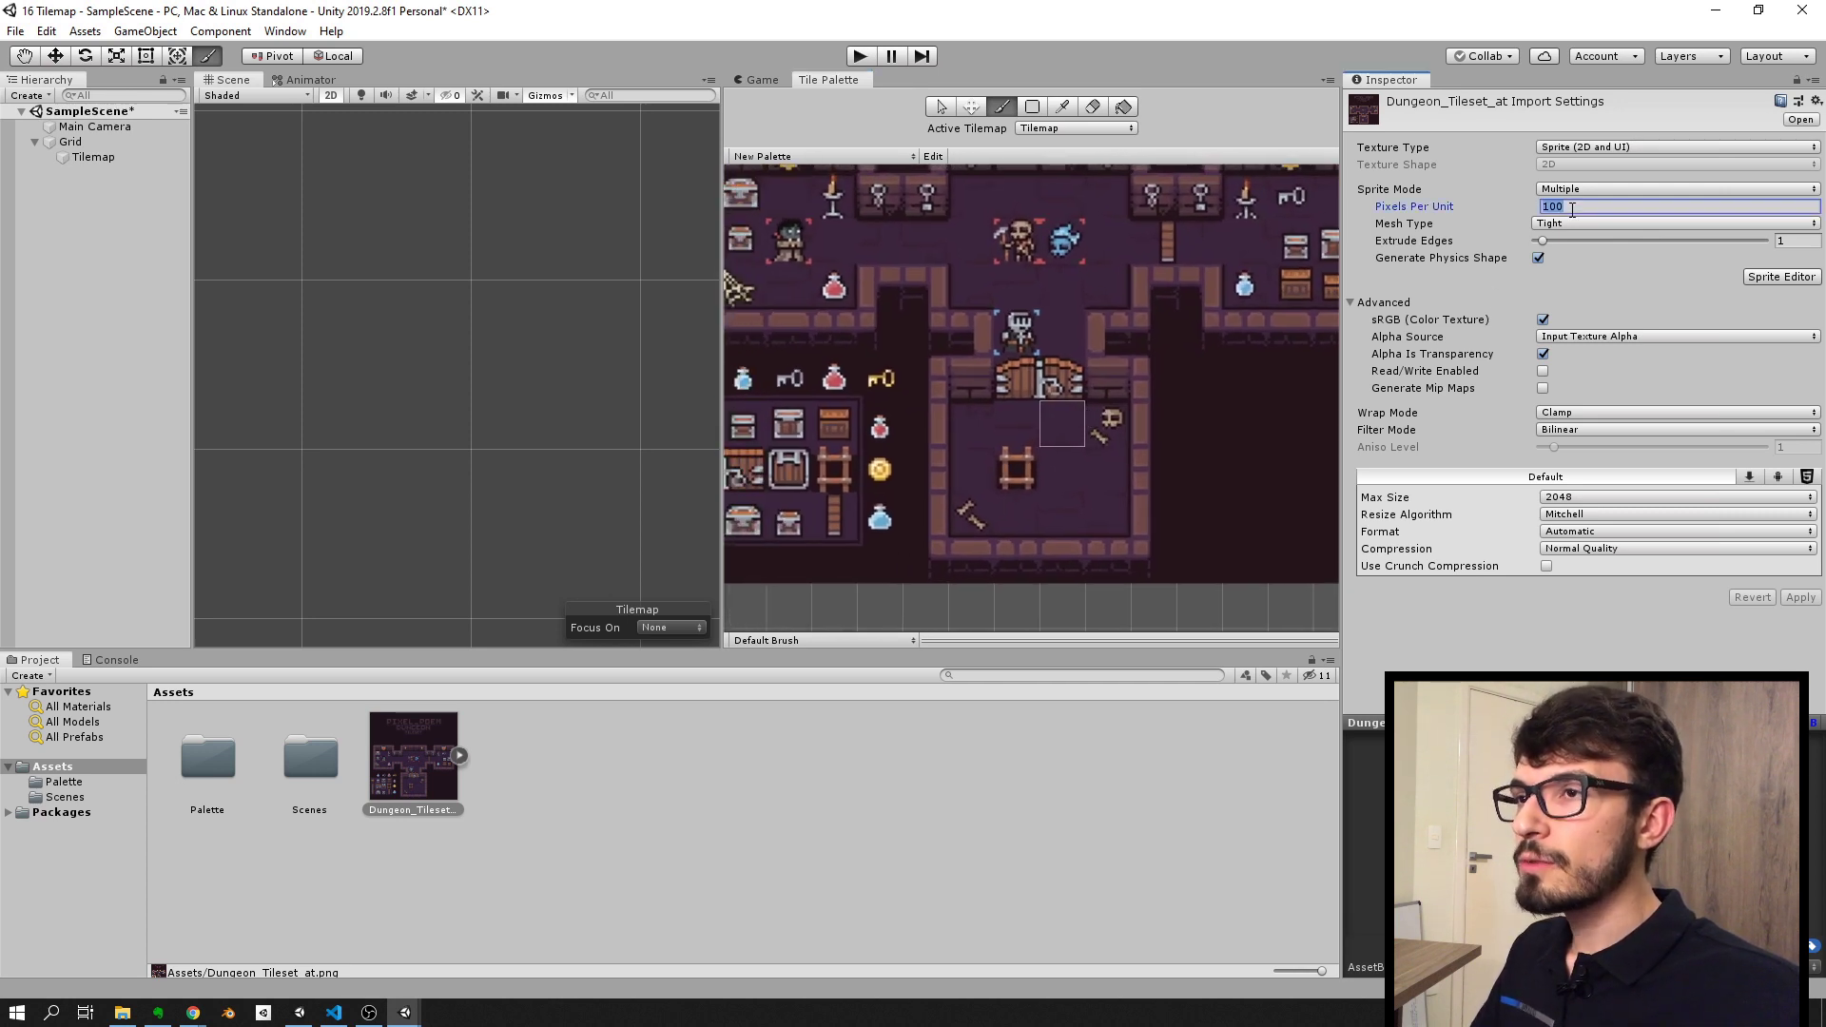
{"action": "type", "text": "32"}
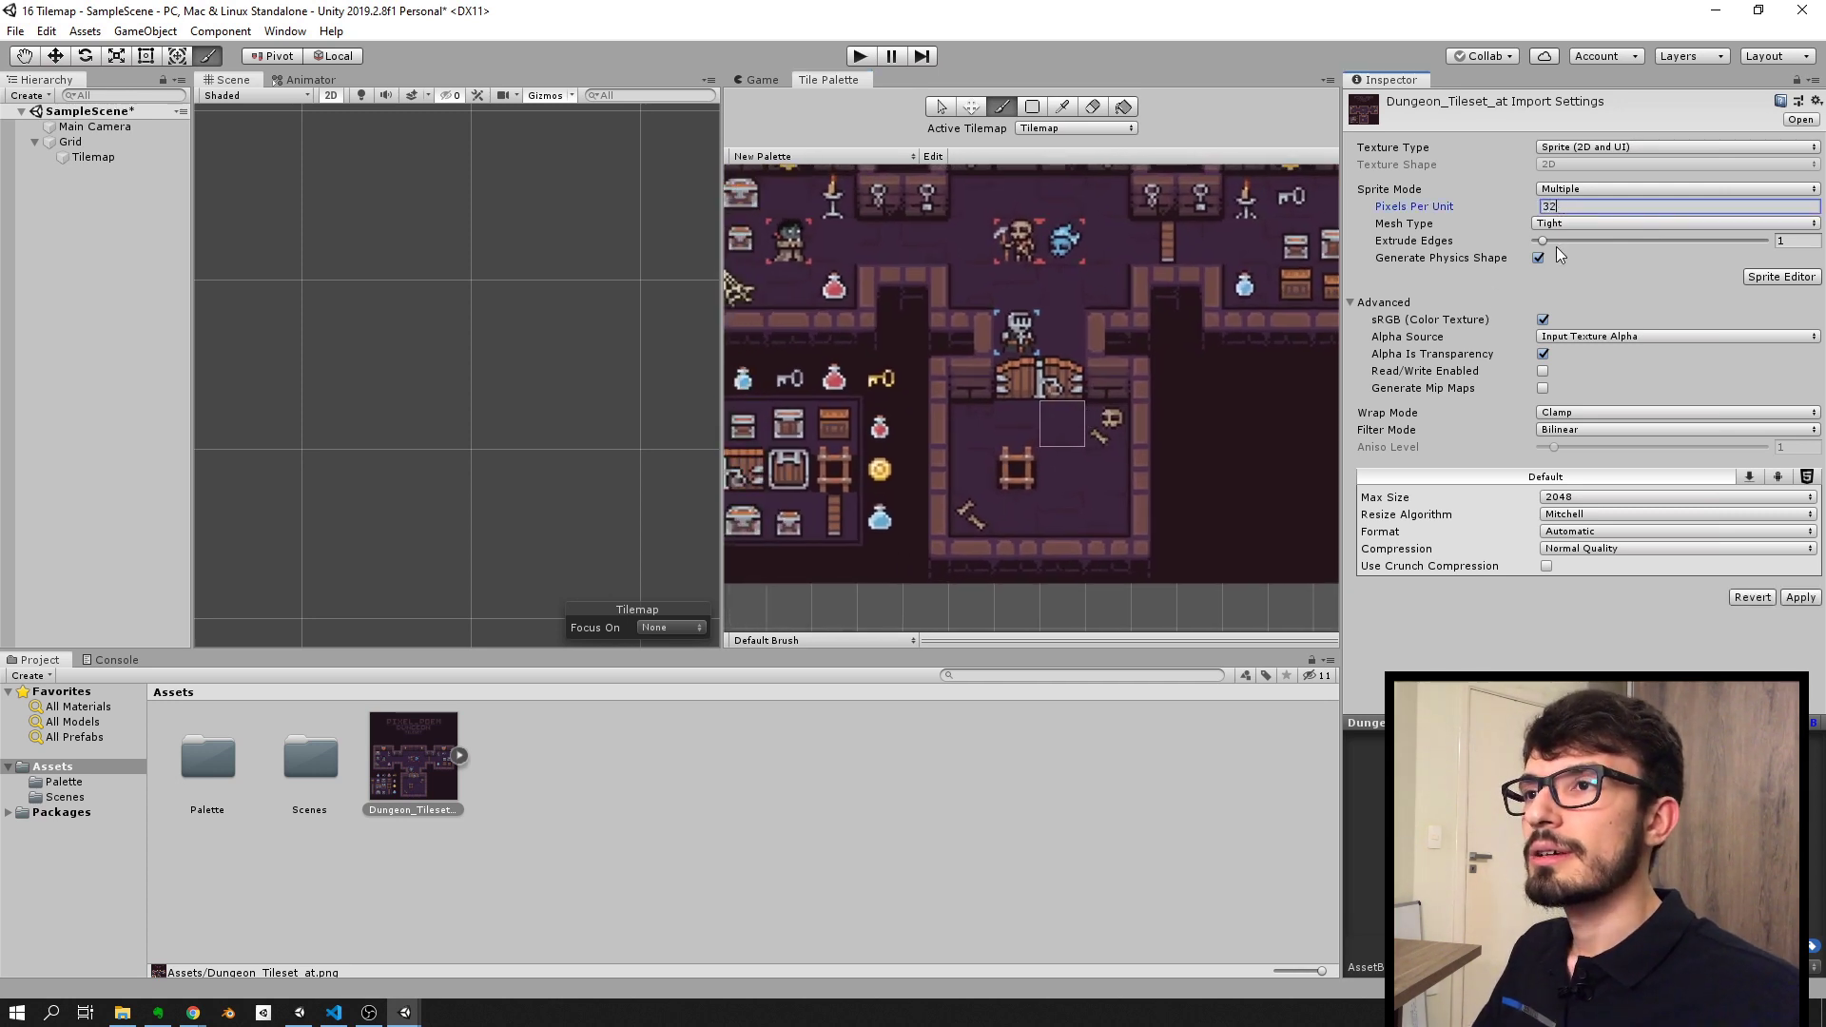
{"action": "left_click", "coordinate": [1798, 598]}
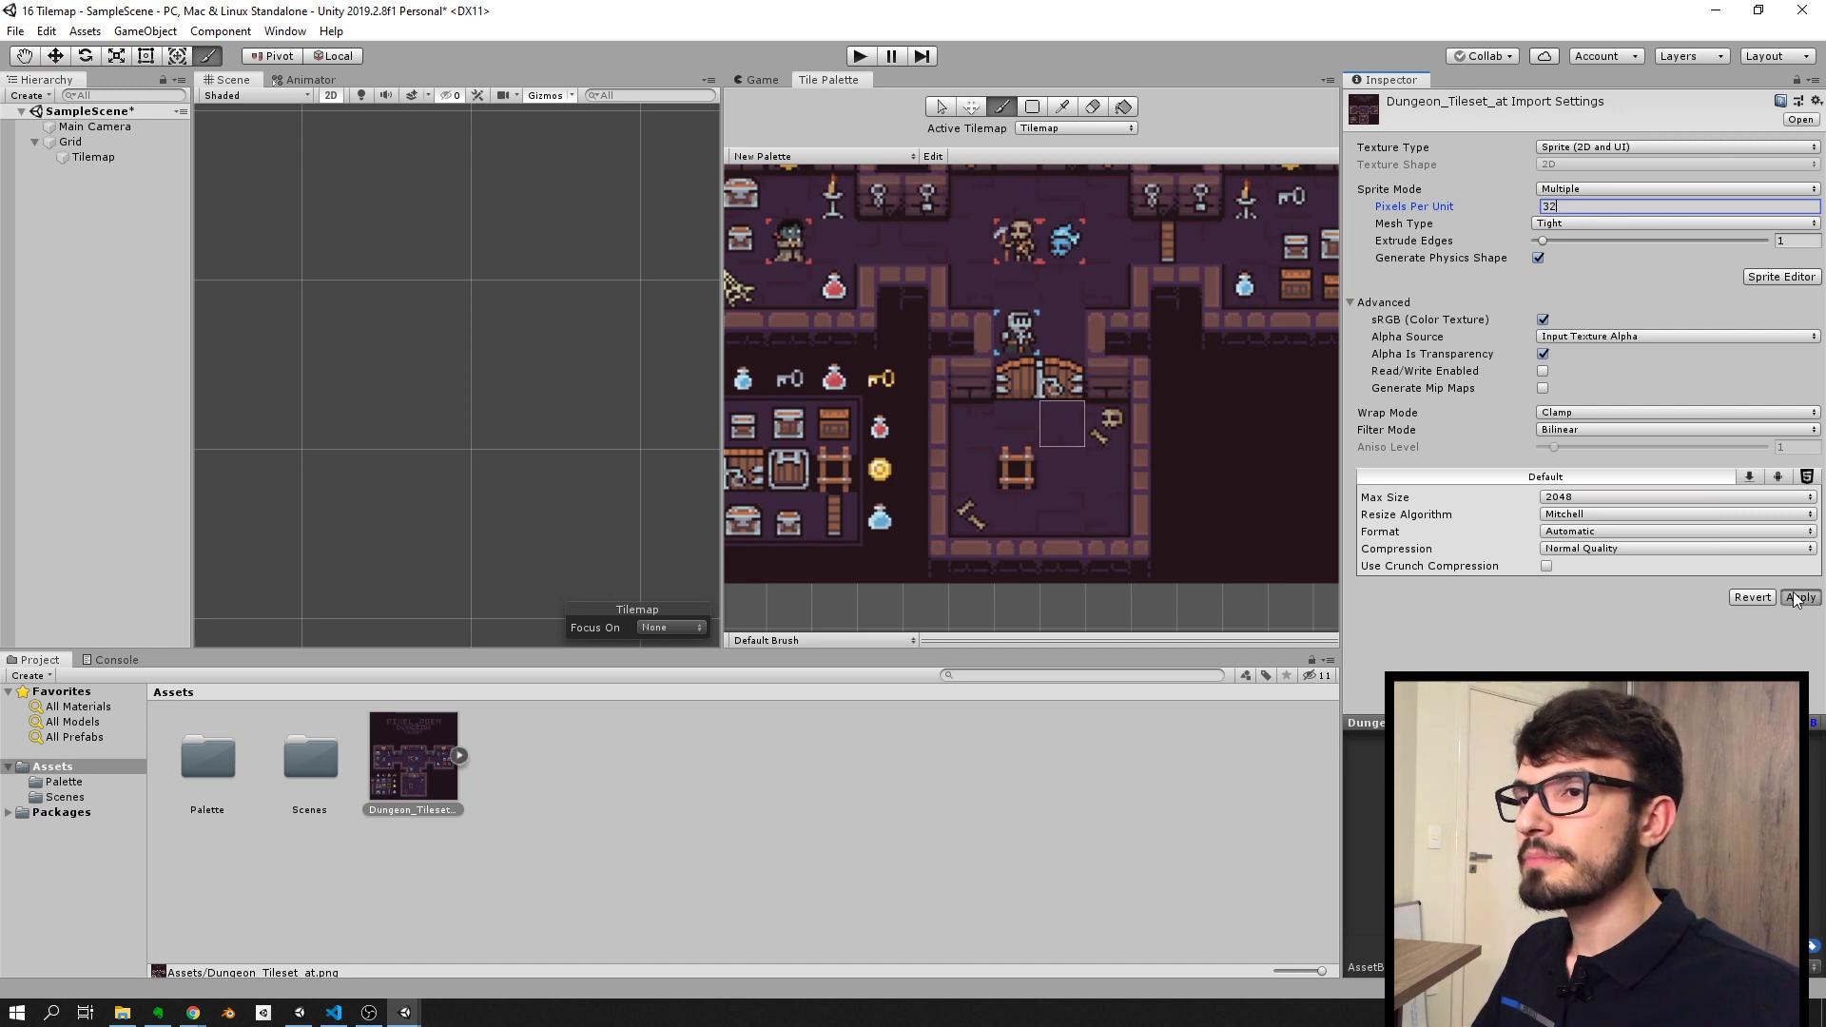
{"action": "scroll", "coordinate": [966, 312], "scroll_direction": "down", "scroll_amount": 5}
{"action": "scroll", "coordinate": [500, 335], "scroll_direction": "down", "scroll_amount": 3}
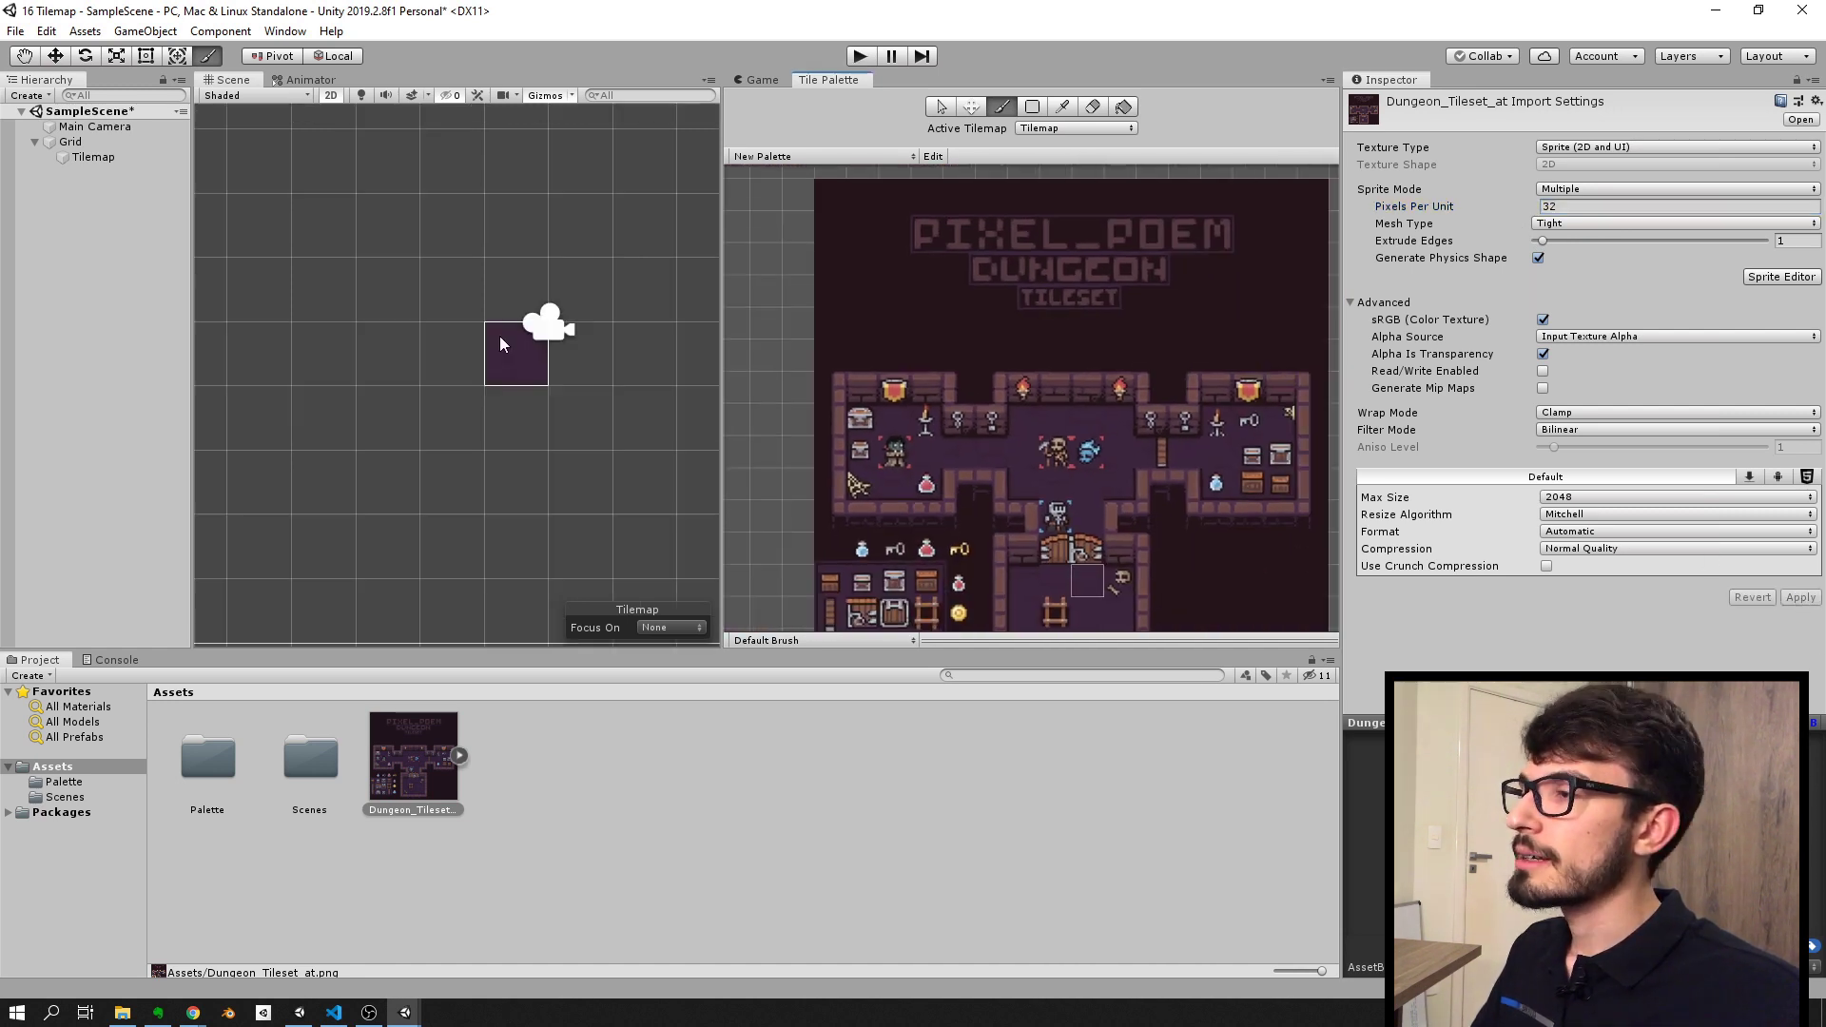
{"action": "middle_click_drag", "start_coordinate": [499, 335], "coordinate": [550, 367]}
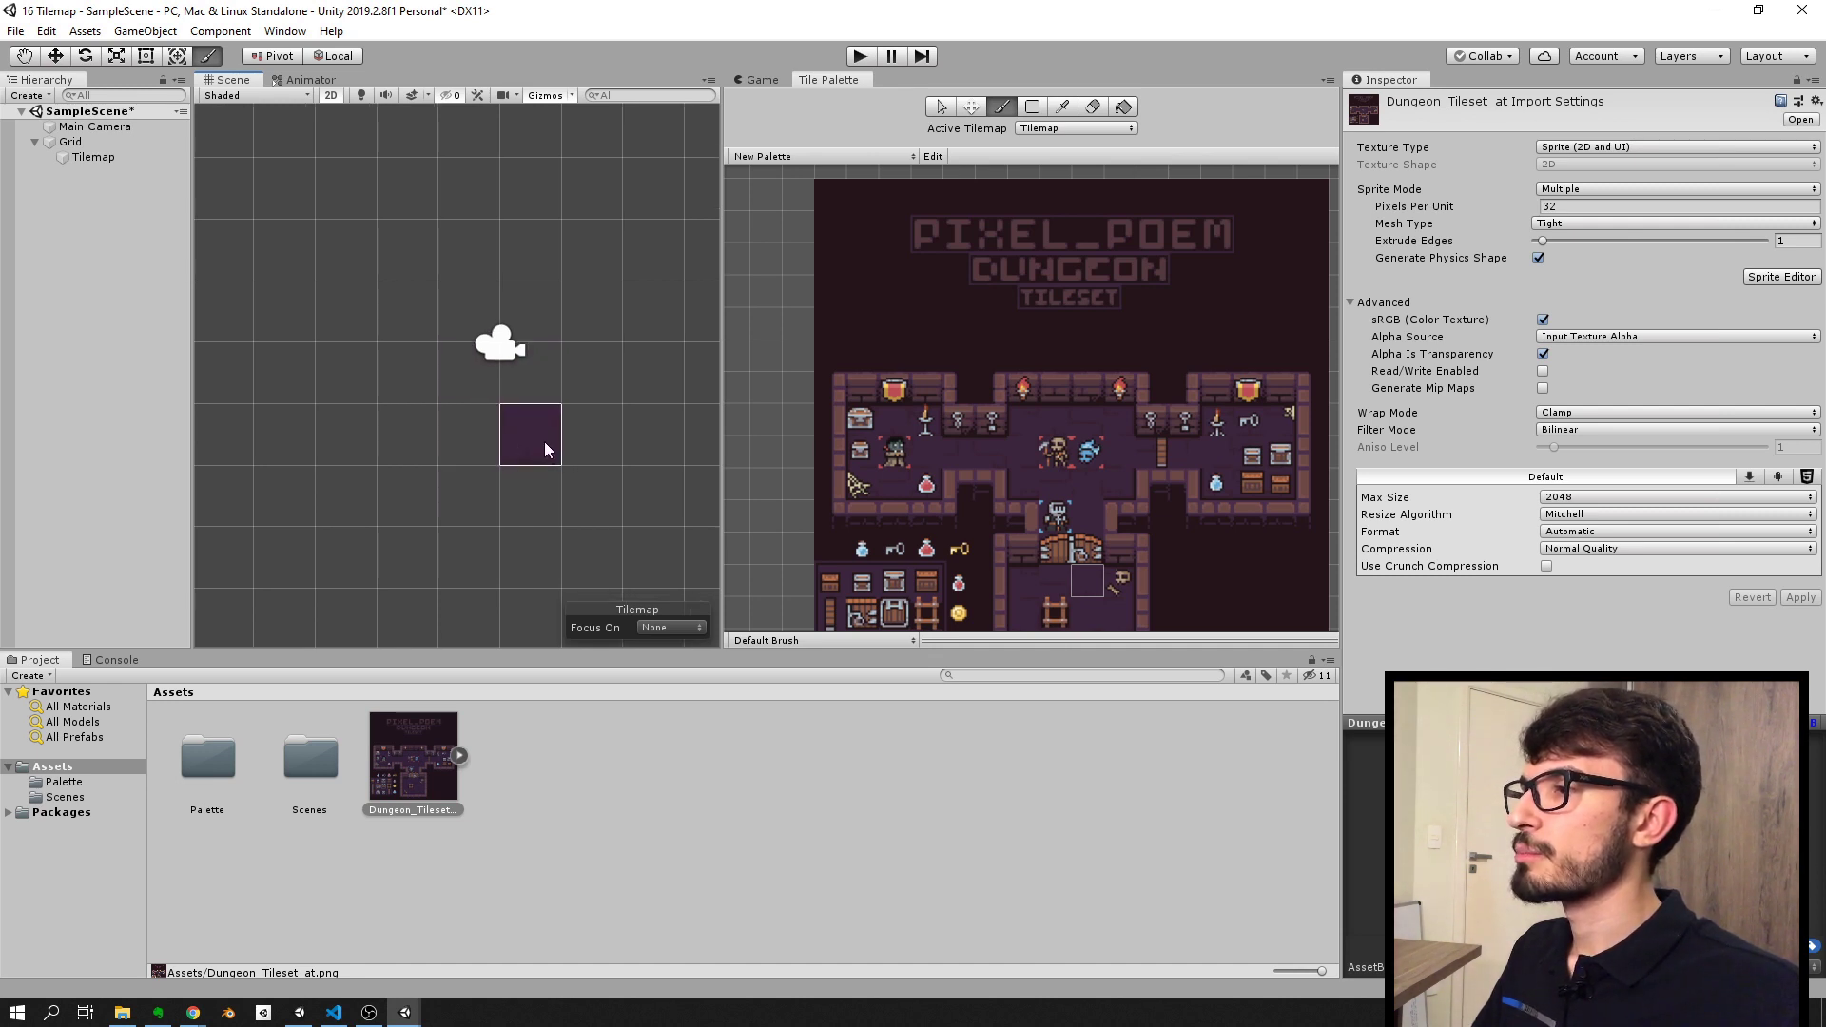
Step: Paint a small patch of purple floor tiles onto the tilemap
{"action": "scroll", "coordinate": [538, 417], "scroll_direction": "down", "scroll_amount": 2}
{"action": "scroll", "coordinate": [514, 418], "scroll_direction": "down", "scroll_amount": 2}
{"action": "scroll", "coordinate": [805, 311], "scroll_direction": "down", "scroll_amount": 2}
{"action": "scroll", "coordinate": [830, 317], "scroll_direction": "down", "scroll_amount": 2}
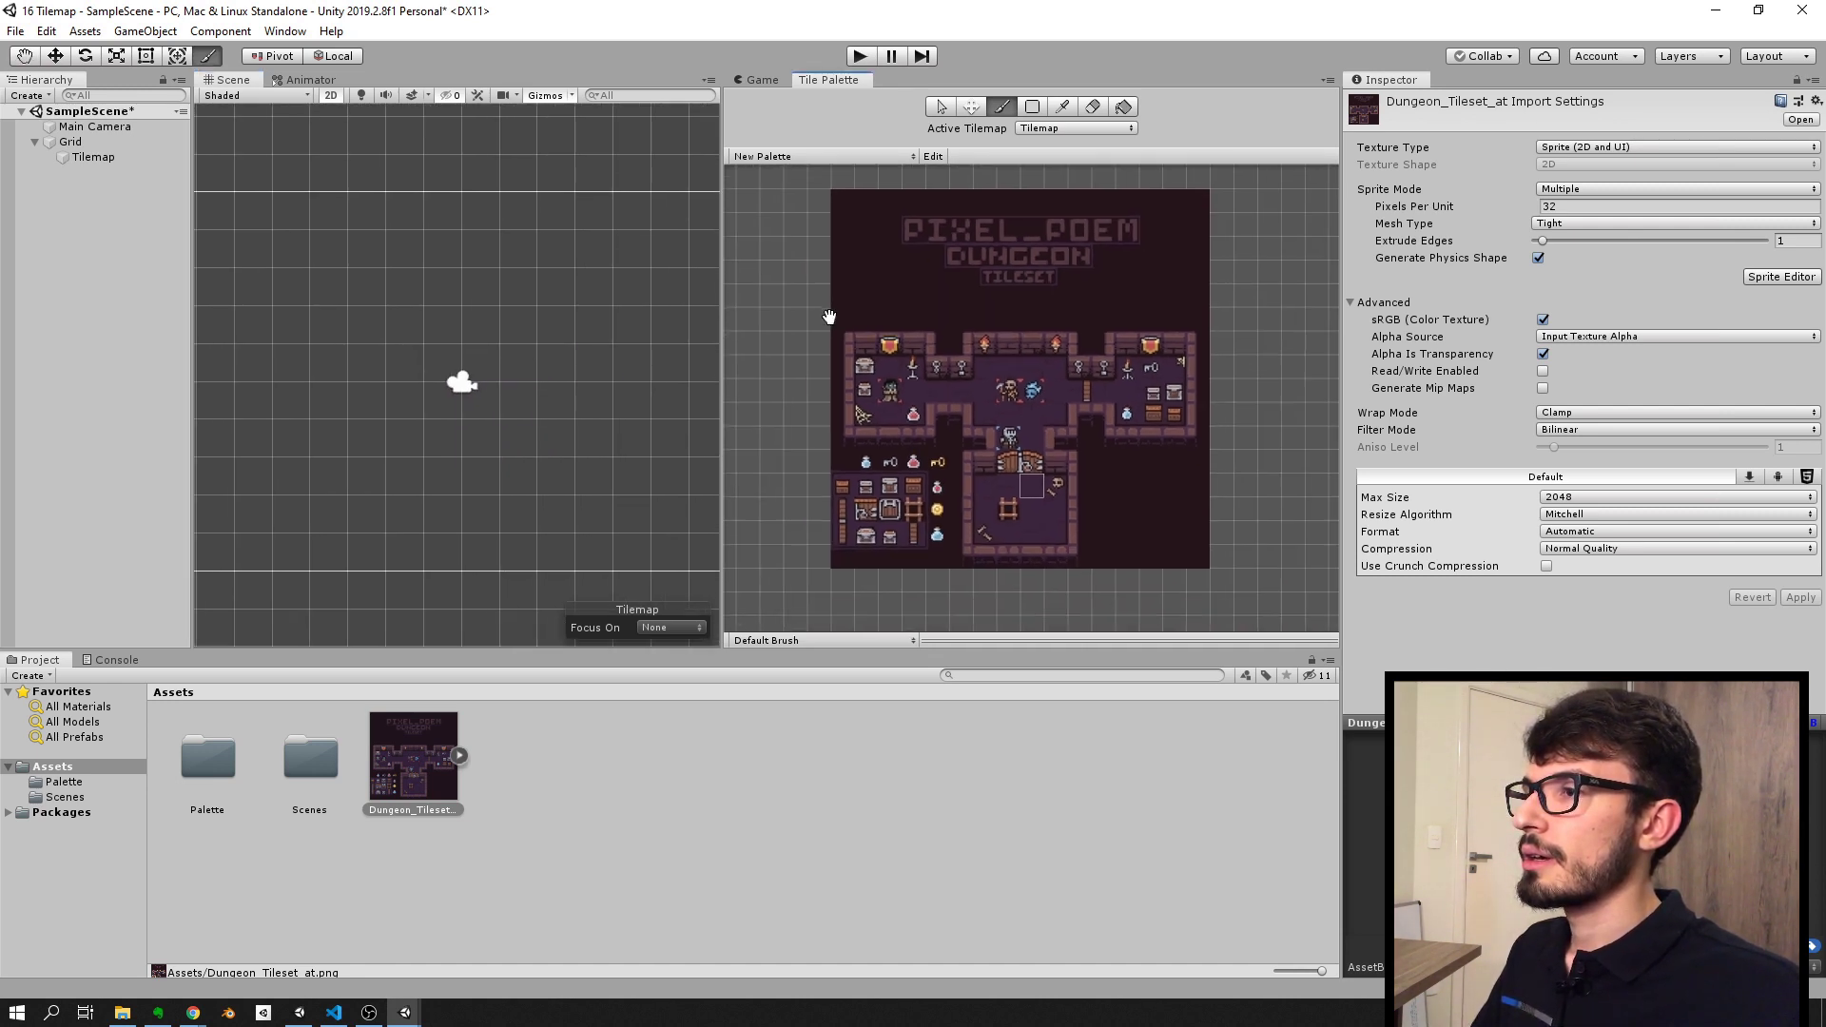
{"action": "scroll", "coordinate": [829, 317], "scroll_direction": "up", "scroll_amount": 1}
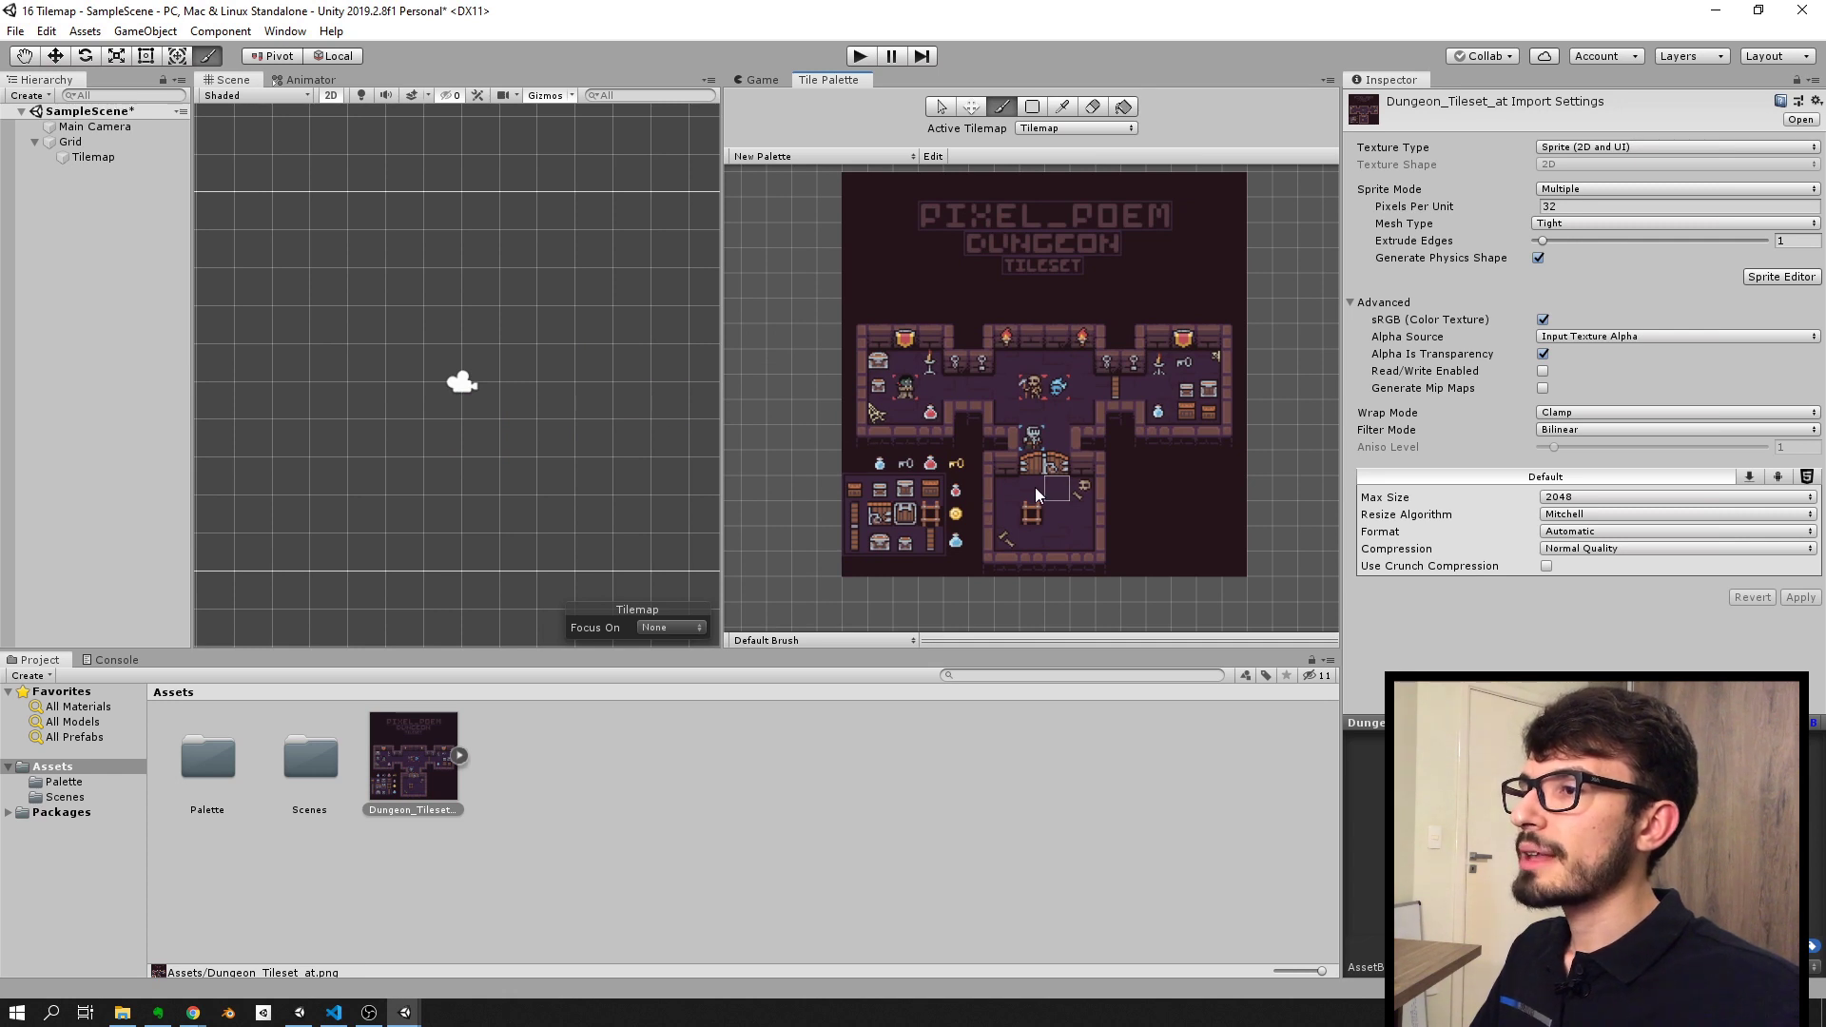
{"action": "scroll", "coordinate": [466, 381], "scroll_direction": "down", "scroll_amount": 2}
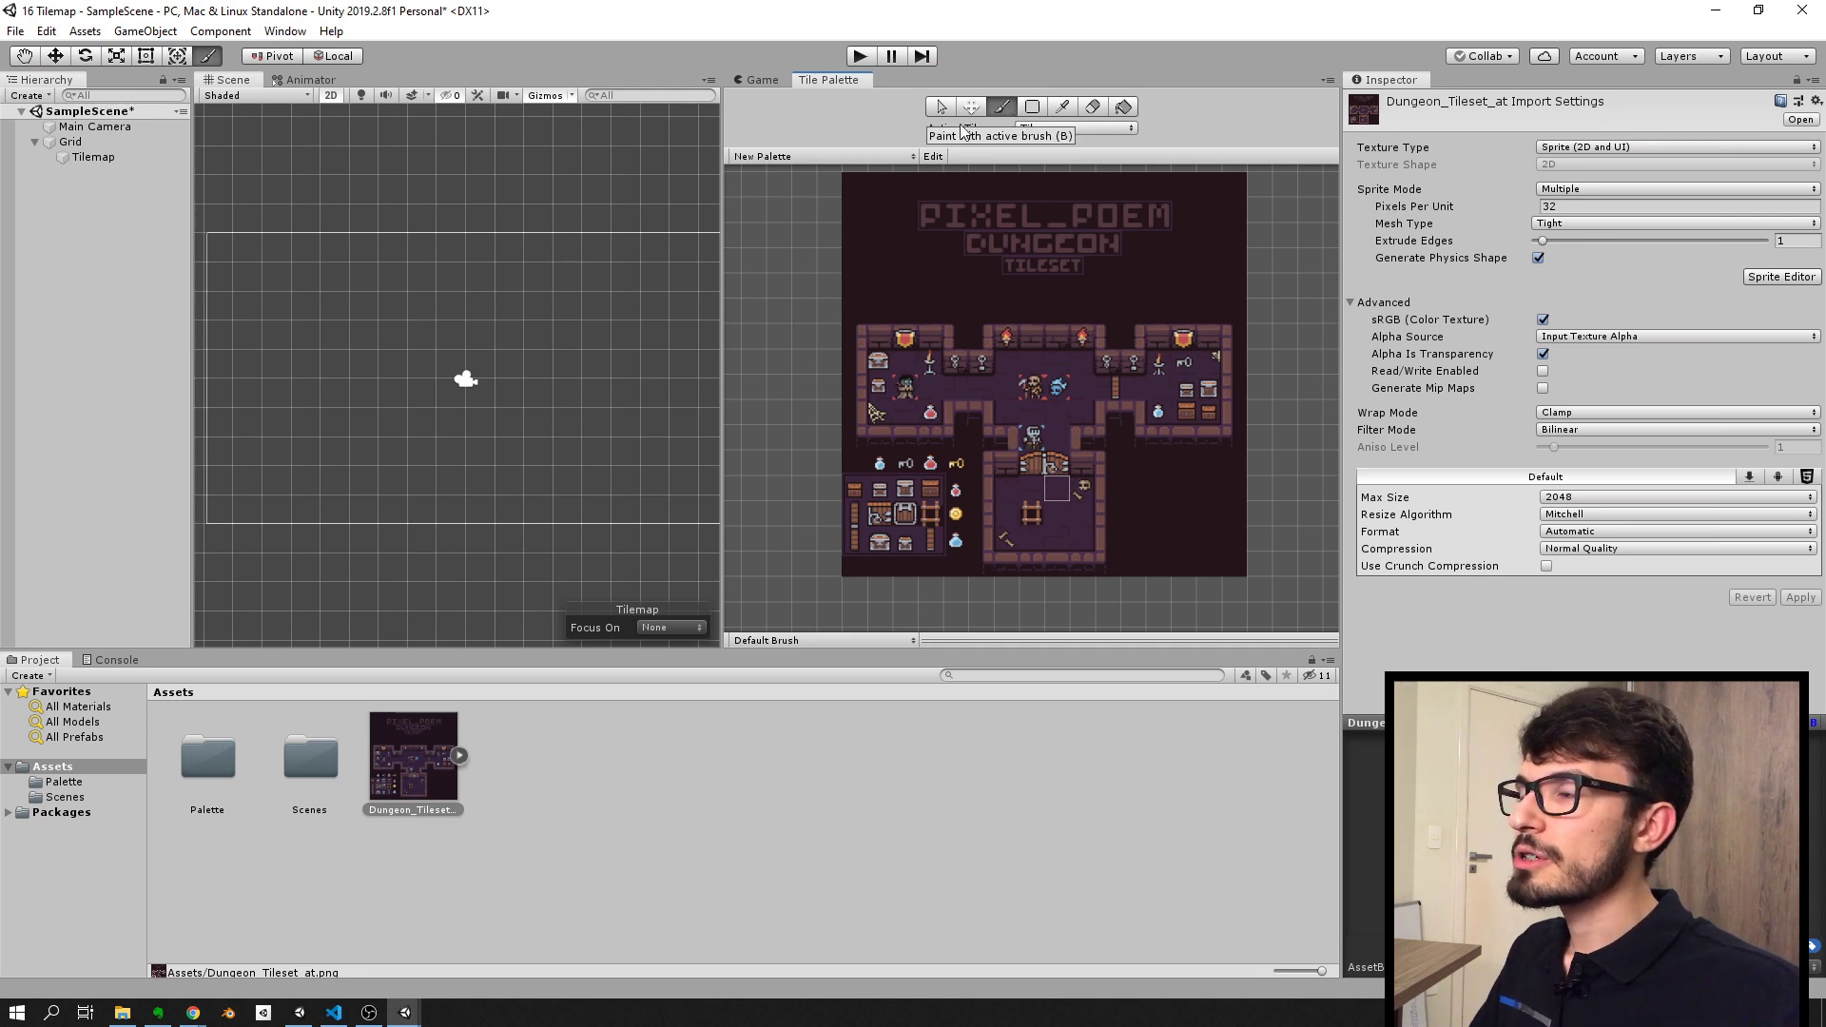
{"action": "mouse_move", "coordinate": [444, 355]}
{"action": "left_mouse_down"}
{"action": "mouse_move", "coordinate": [552, 407]}
{"action": "mouse_move", "coordinate": [471, 394]}
{"action": "mouse_move", "coordinate": [389, 323]}
{"action": "mouse_move", "coordinate": [338, 313]}
{"action": "mouse_move", "coordinate": [485, 356]}
{"action": "left_mouse_up"}
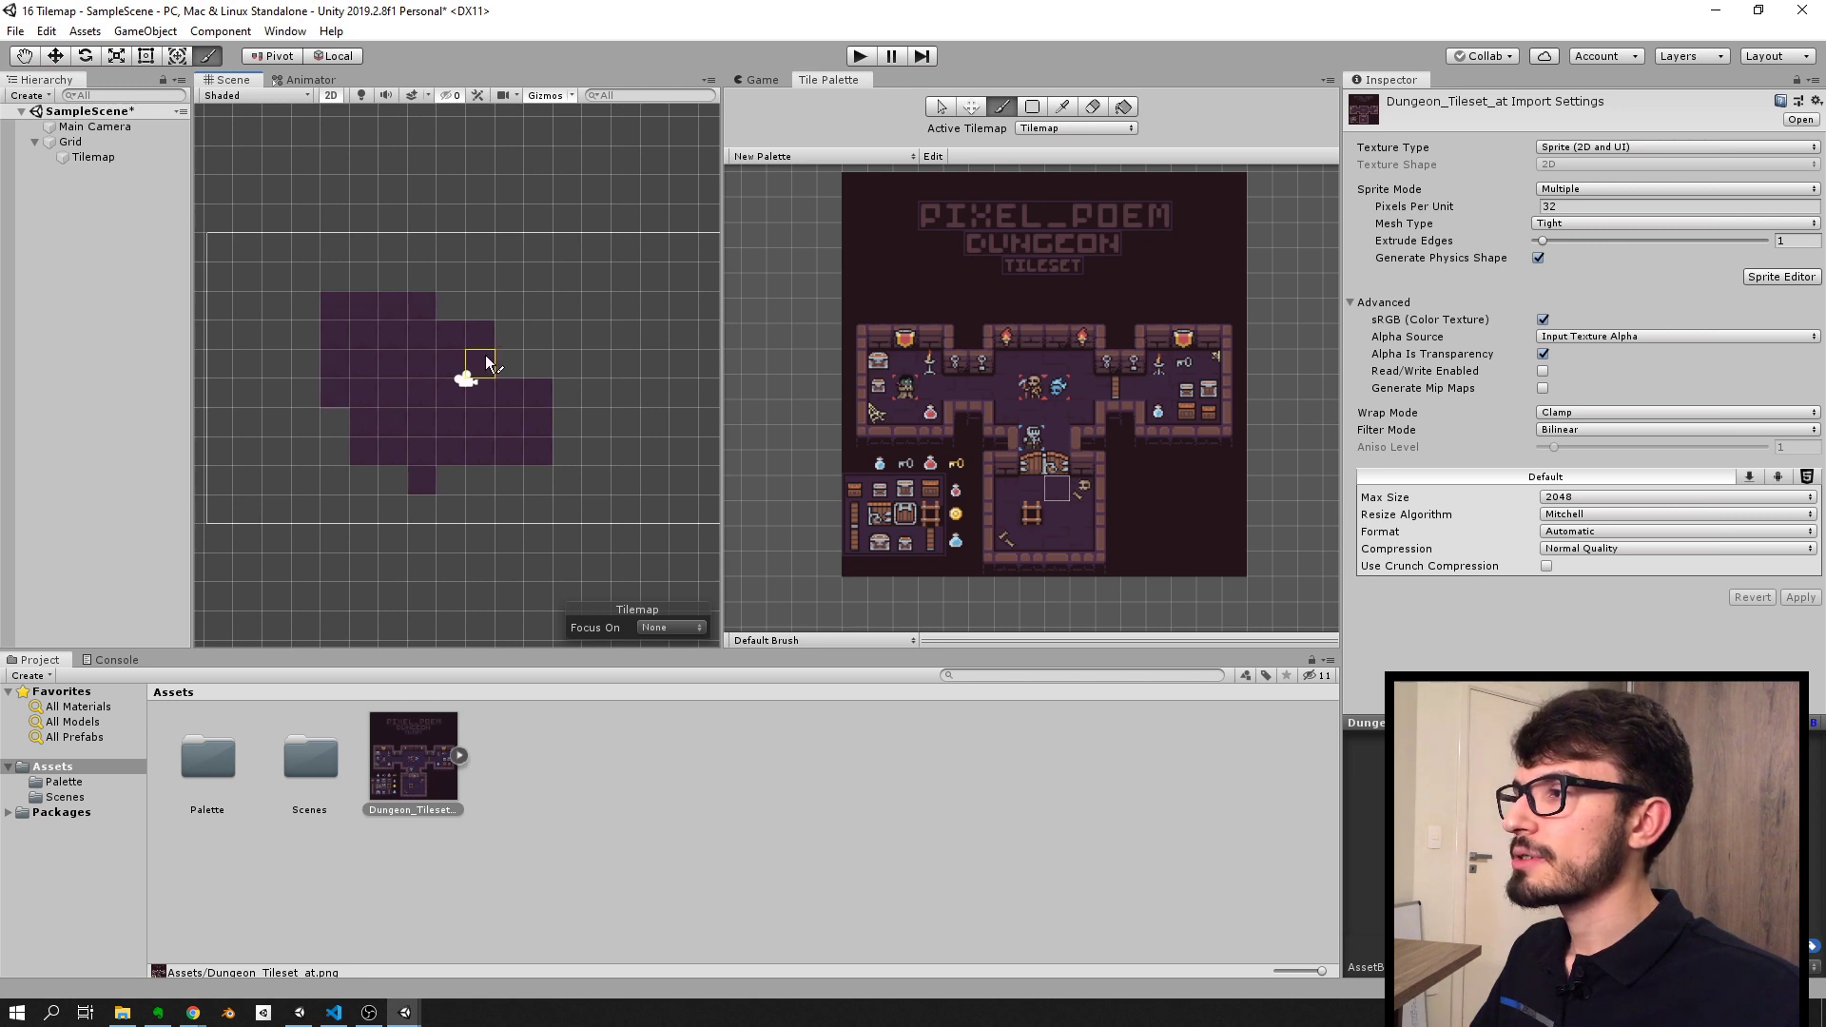
Step: Fill several rectangles of purple floor tiles to form one large floor block
{"action": "left_click", "coordinate": [1031, 108]}
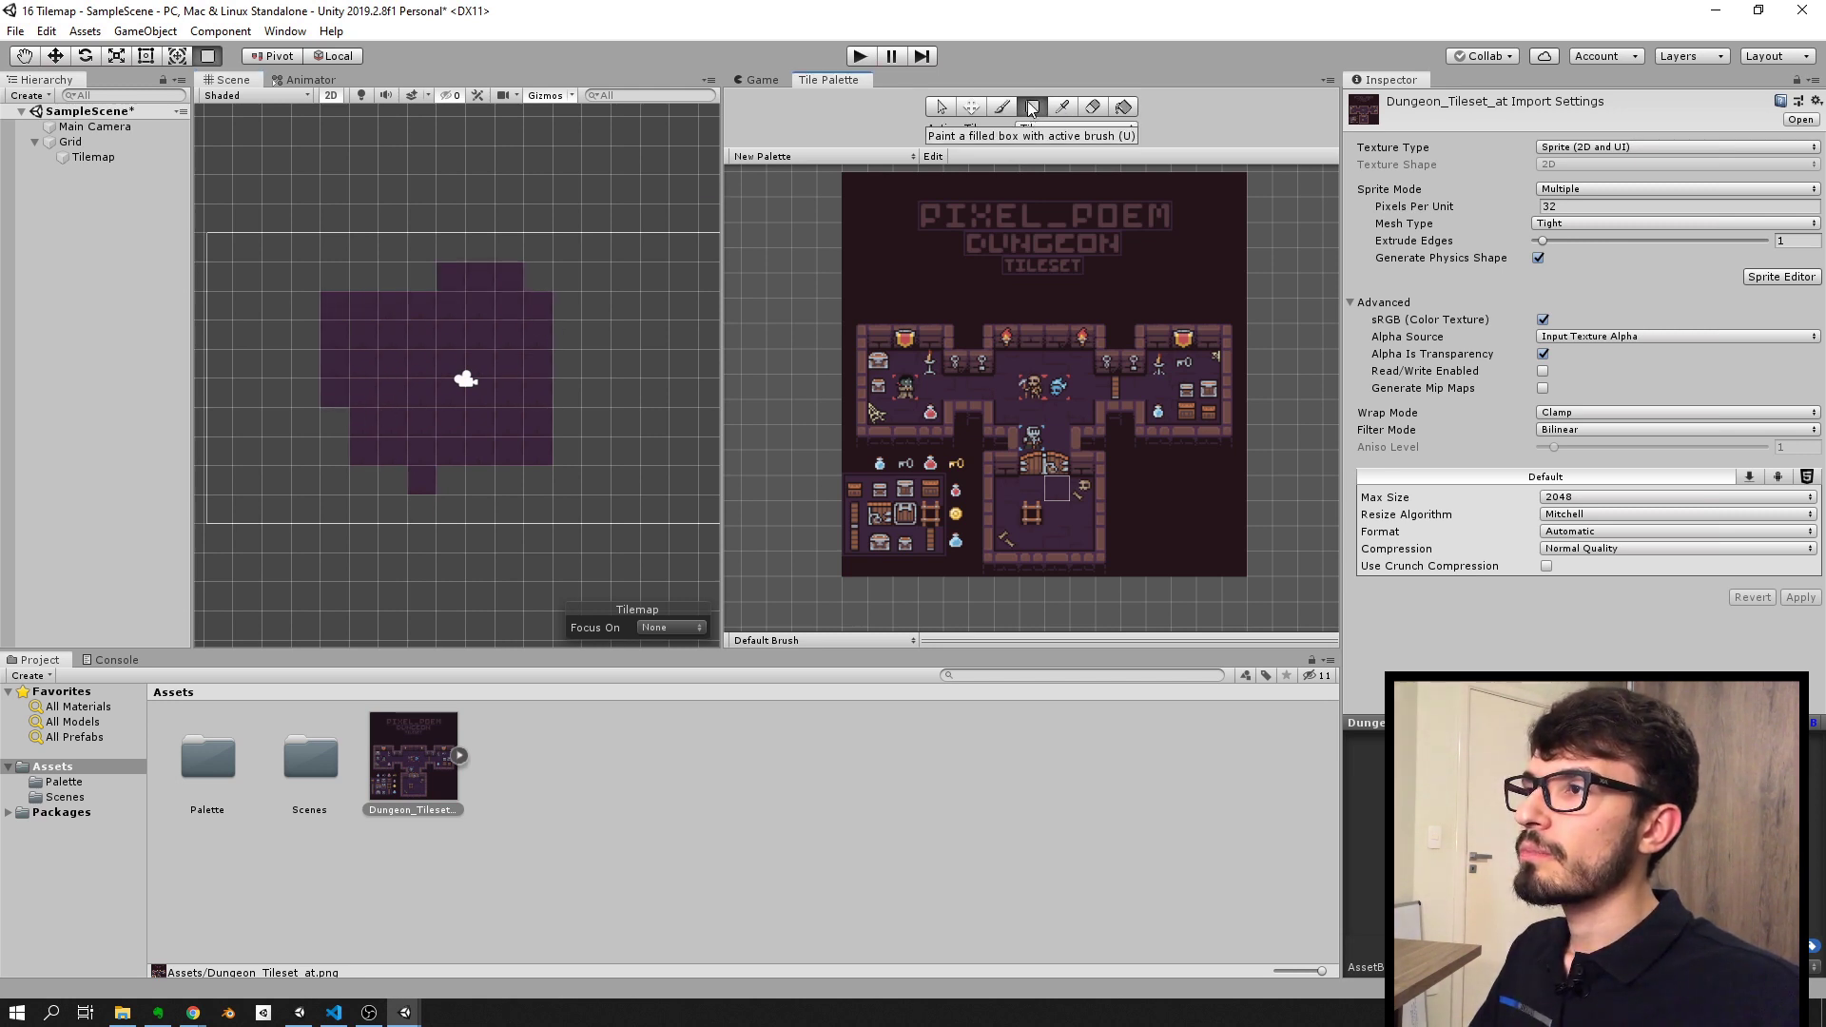
{"action": "middle_click_drag", "start_coordinate": [571, 346], "coordinate": [488, 289]}
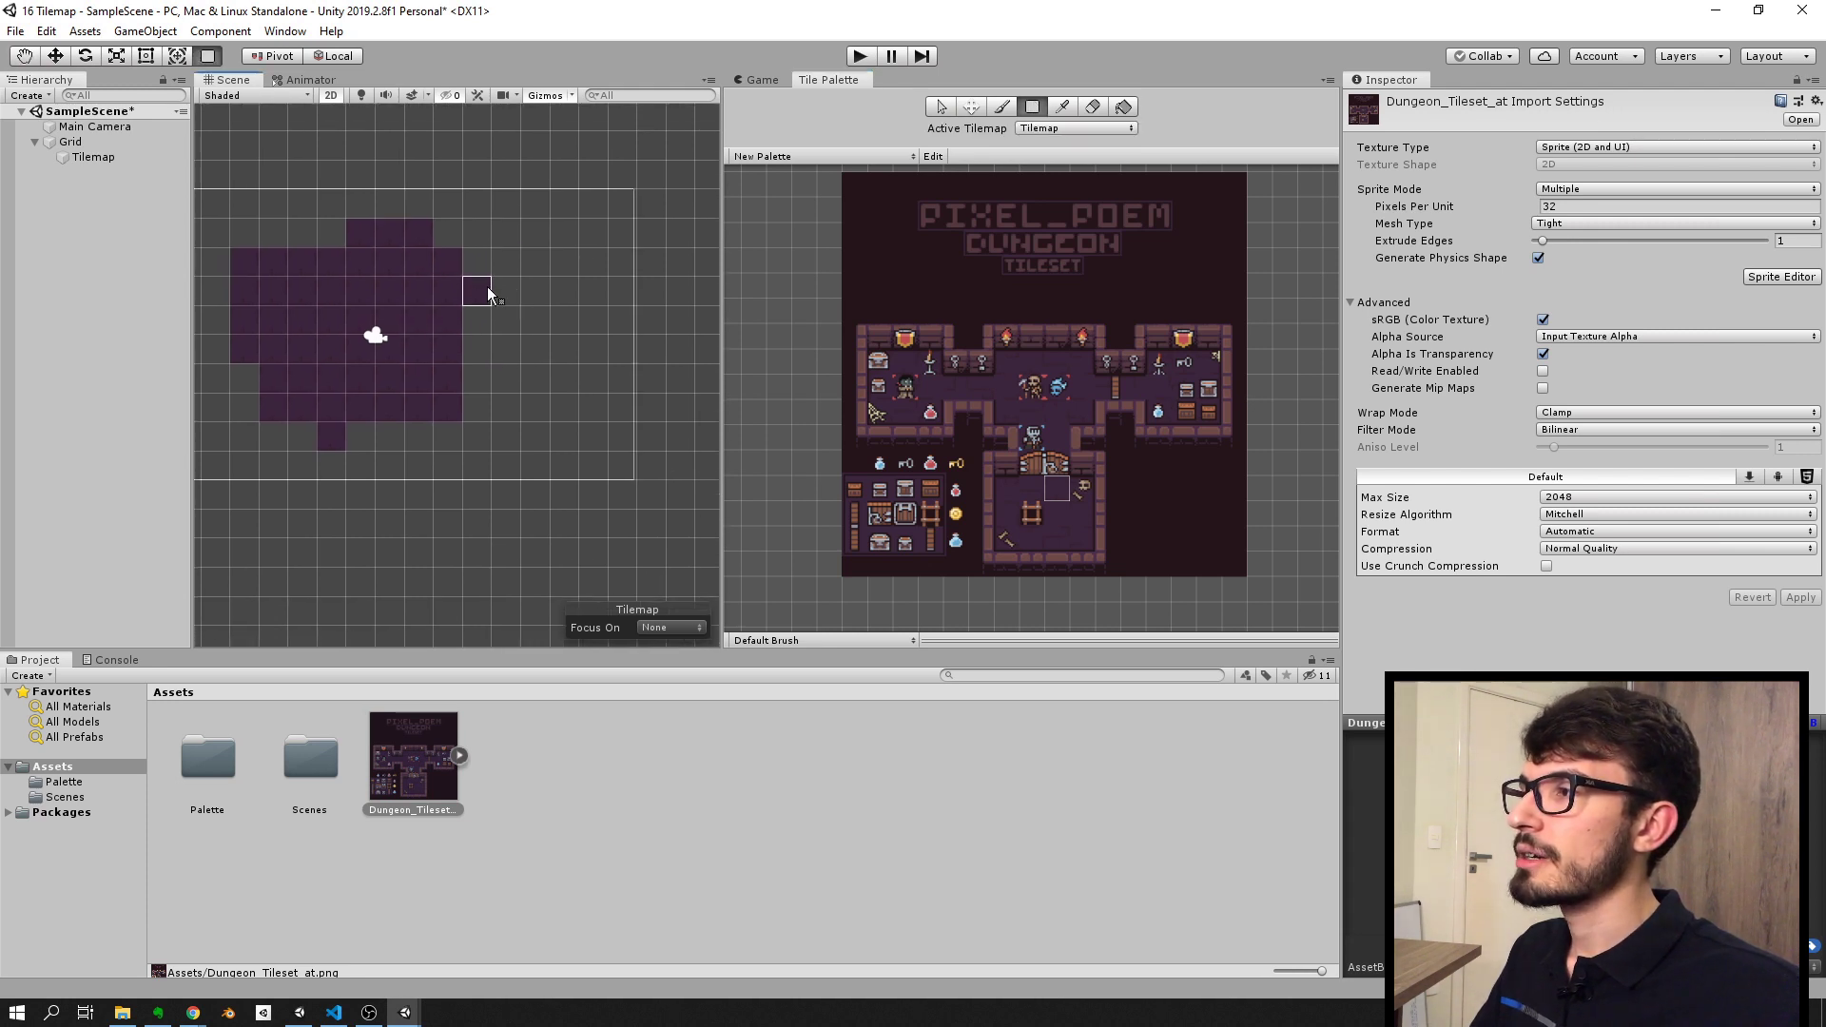
{"action": "mouse_move", "coordinate": [476, 266]}
{"action": "left_mouse_down"}
{"action": "mouse_move", "coordinate": [656, 409]}
{"action": "mouse_move", "coordinate": [639, 443]}
{"action": "left_mouse_up"}
{"action": "middle_click_drag", "start_coordinate": [582, 439], "coordinate": [646, 459]}
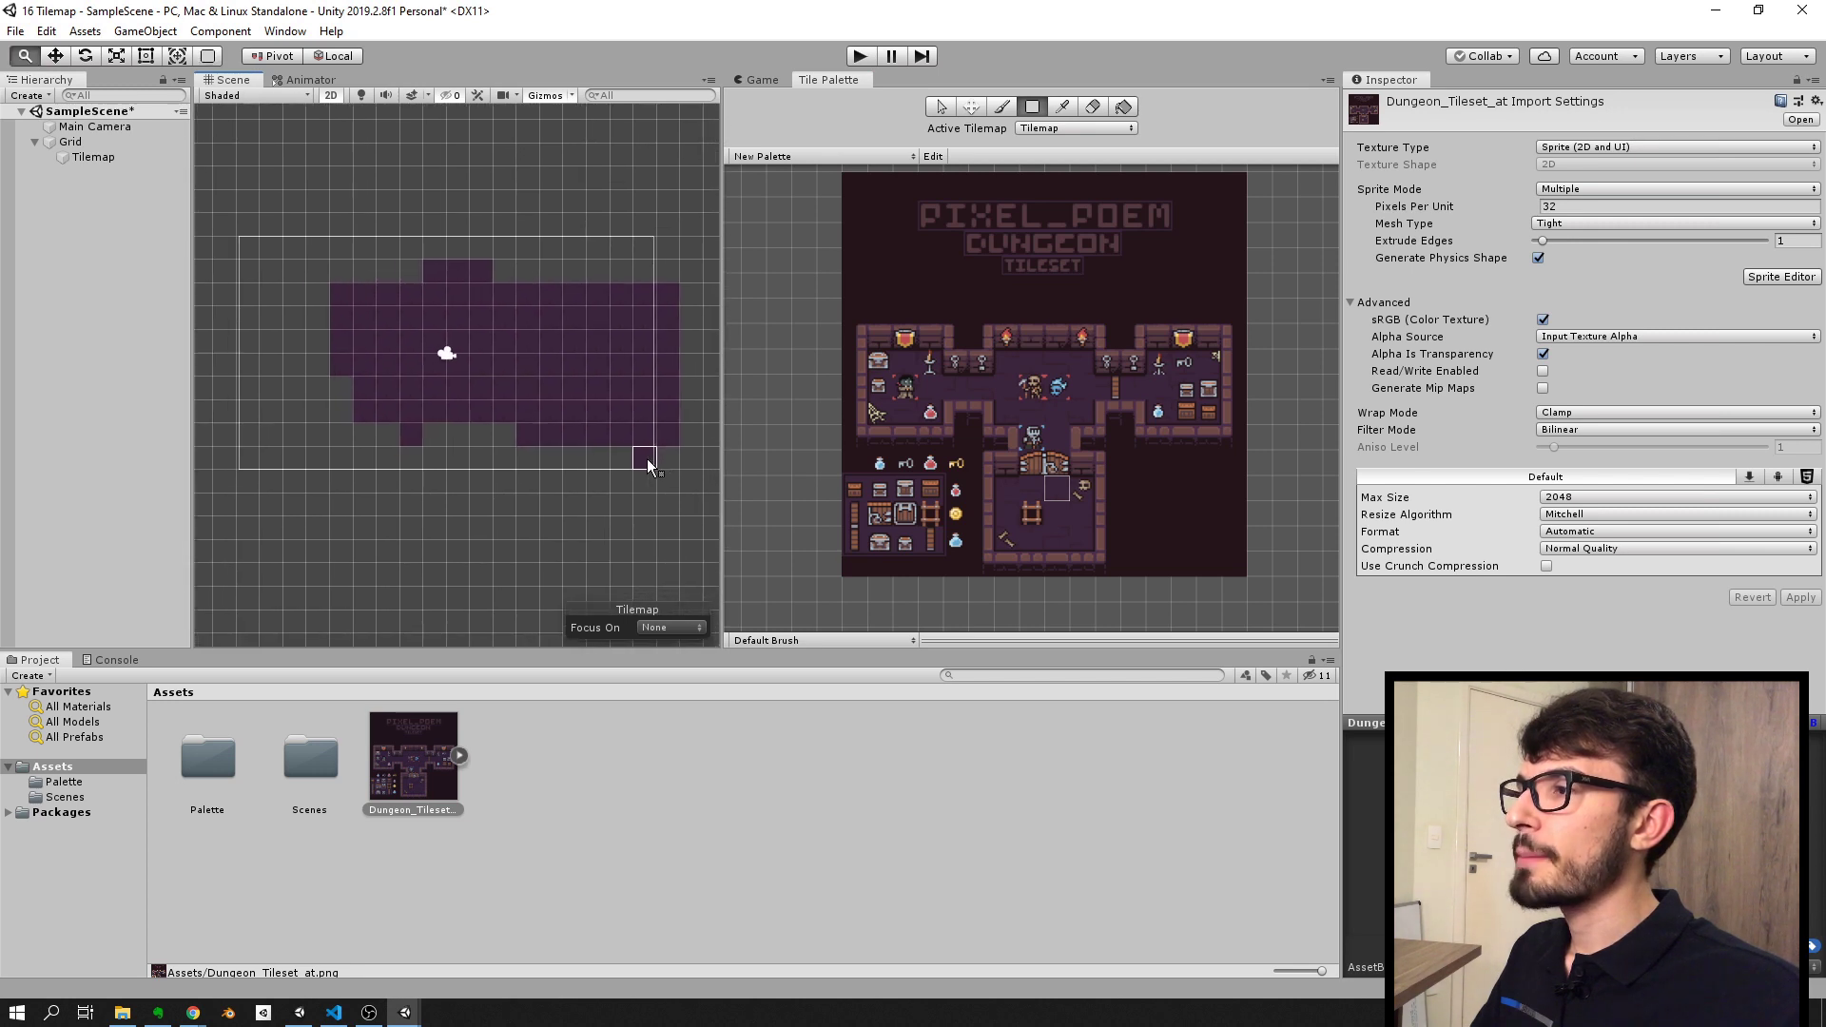
{"action": "left_click_drag", "start_coordinate": [597, 435], "coordinate": [239, 249]}
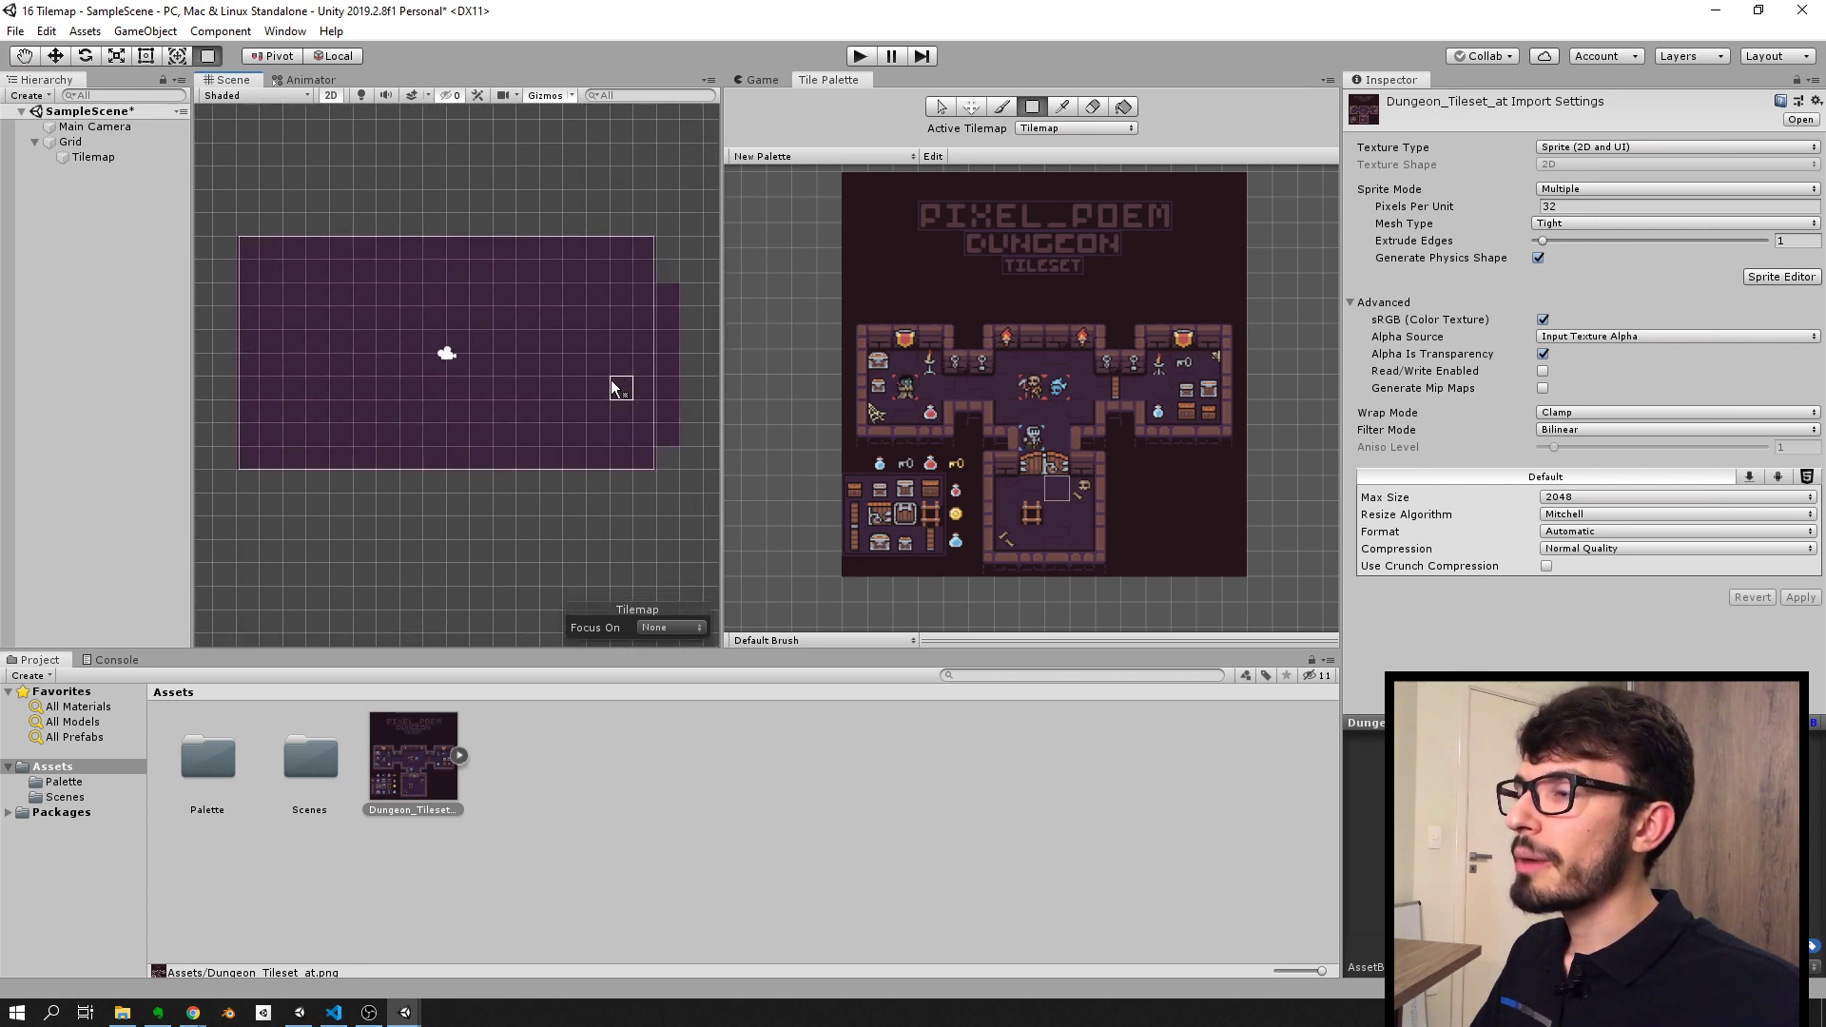
{"action": "middle_click_drag", "start_coordinate": [611, 387], "coordinate": [666, 396]}
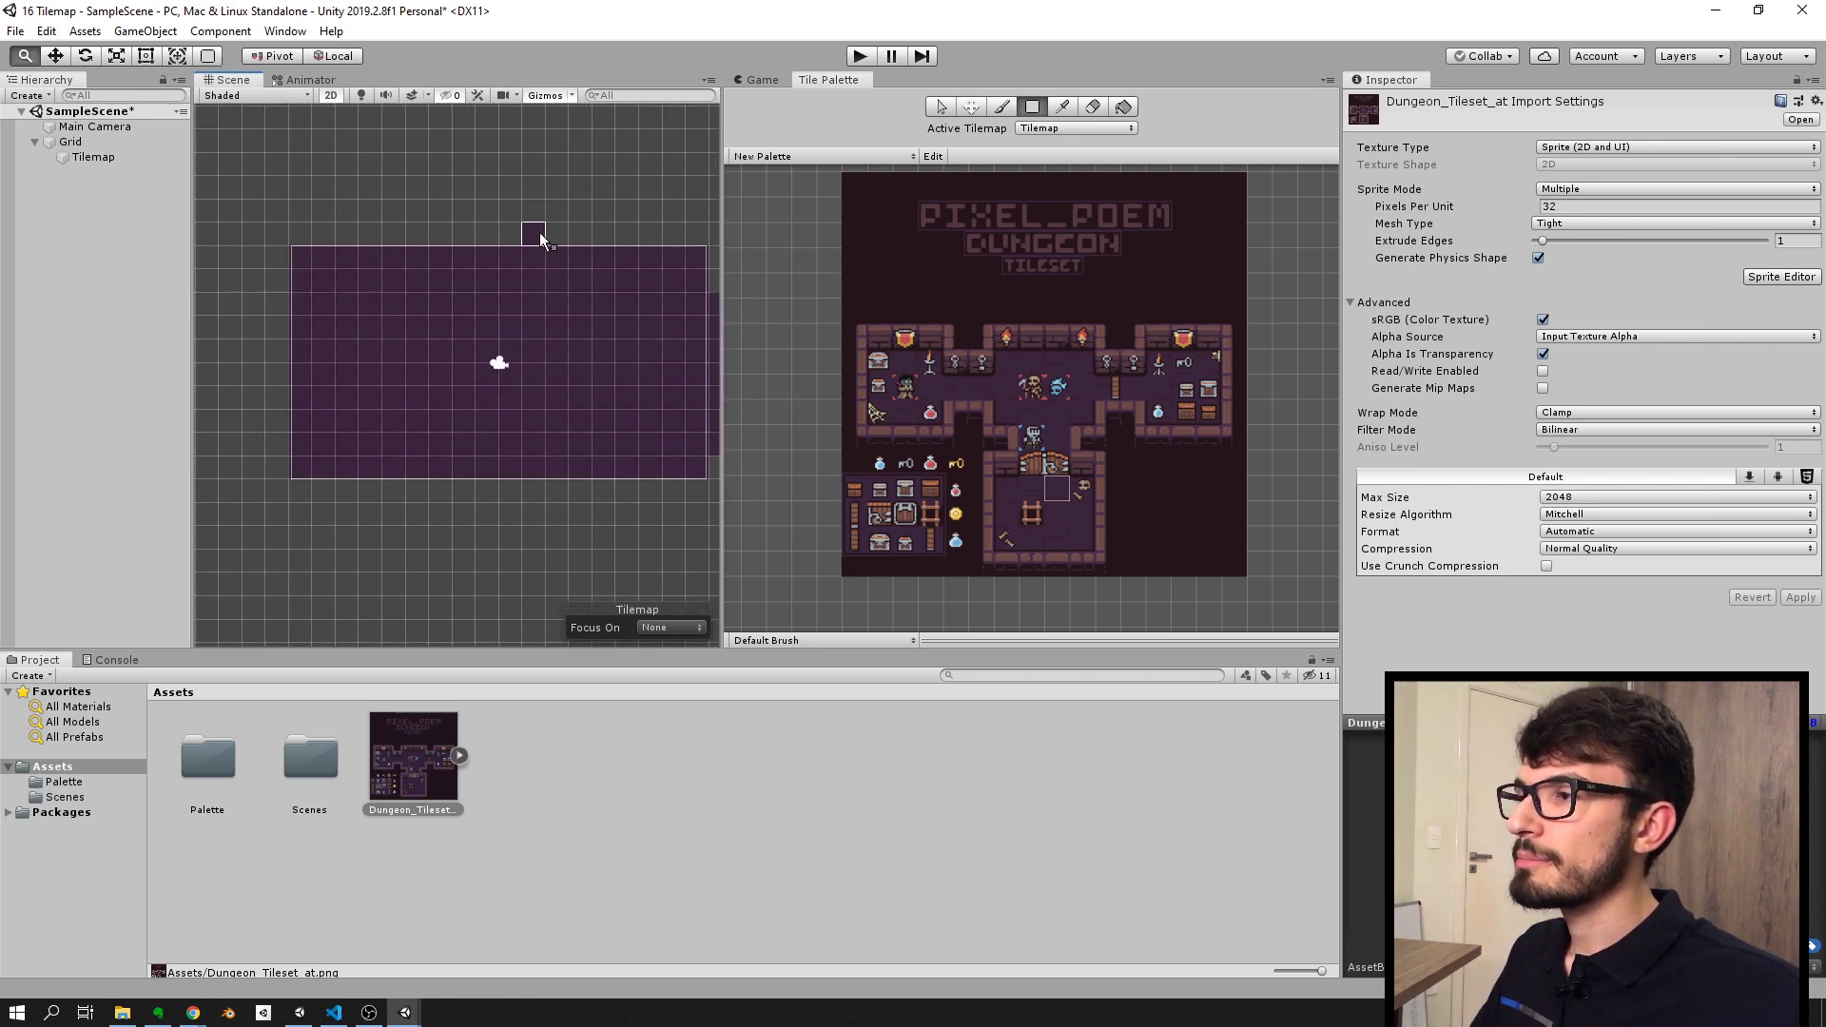
Step: Try the Picker, then use the Brush (B) to paint a column right of the floor
{"action": "left_click", "coordinate": [1064, 108]}
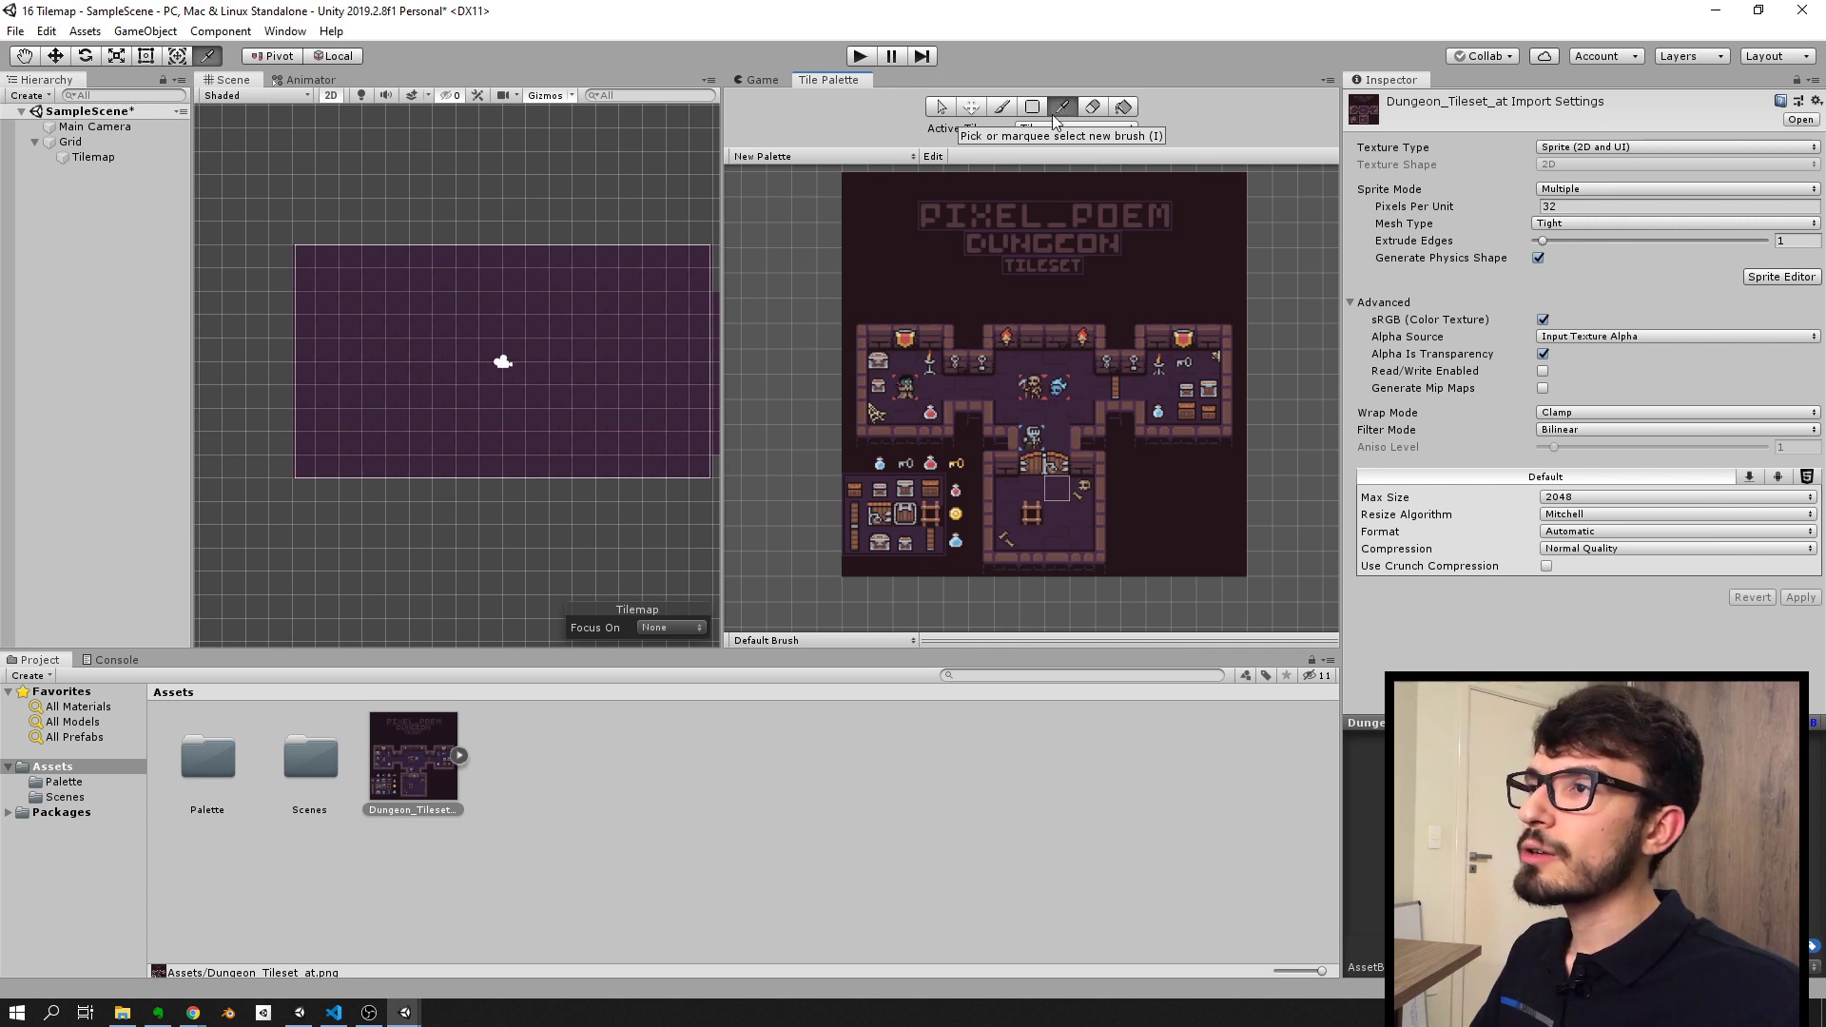
{"action": "scroll", "coordinate": [624, 366], "scroll_direction": "up", "scroll_amount": 4}
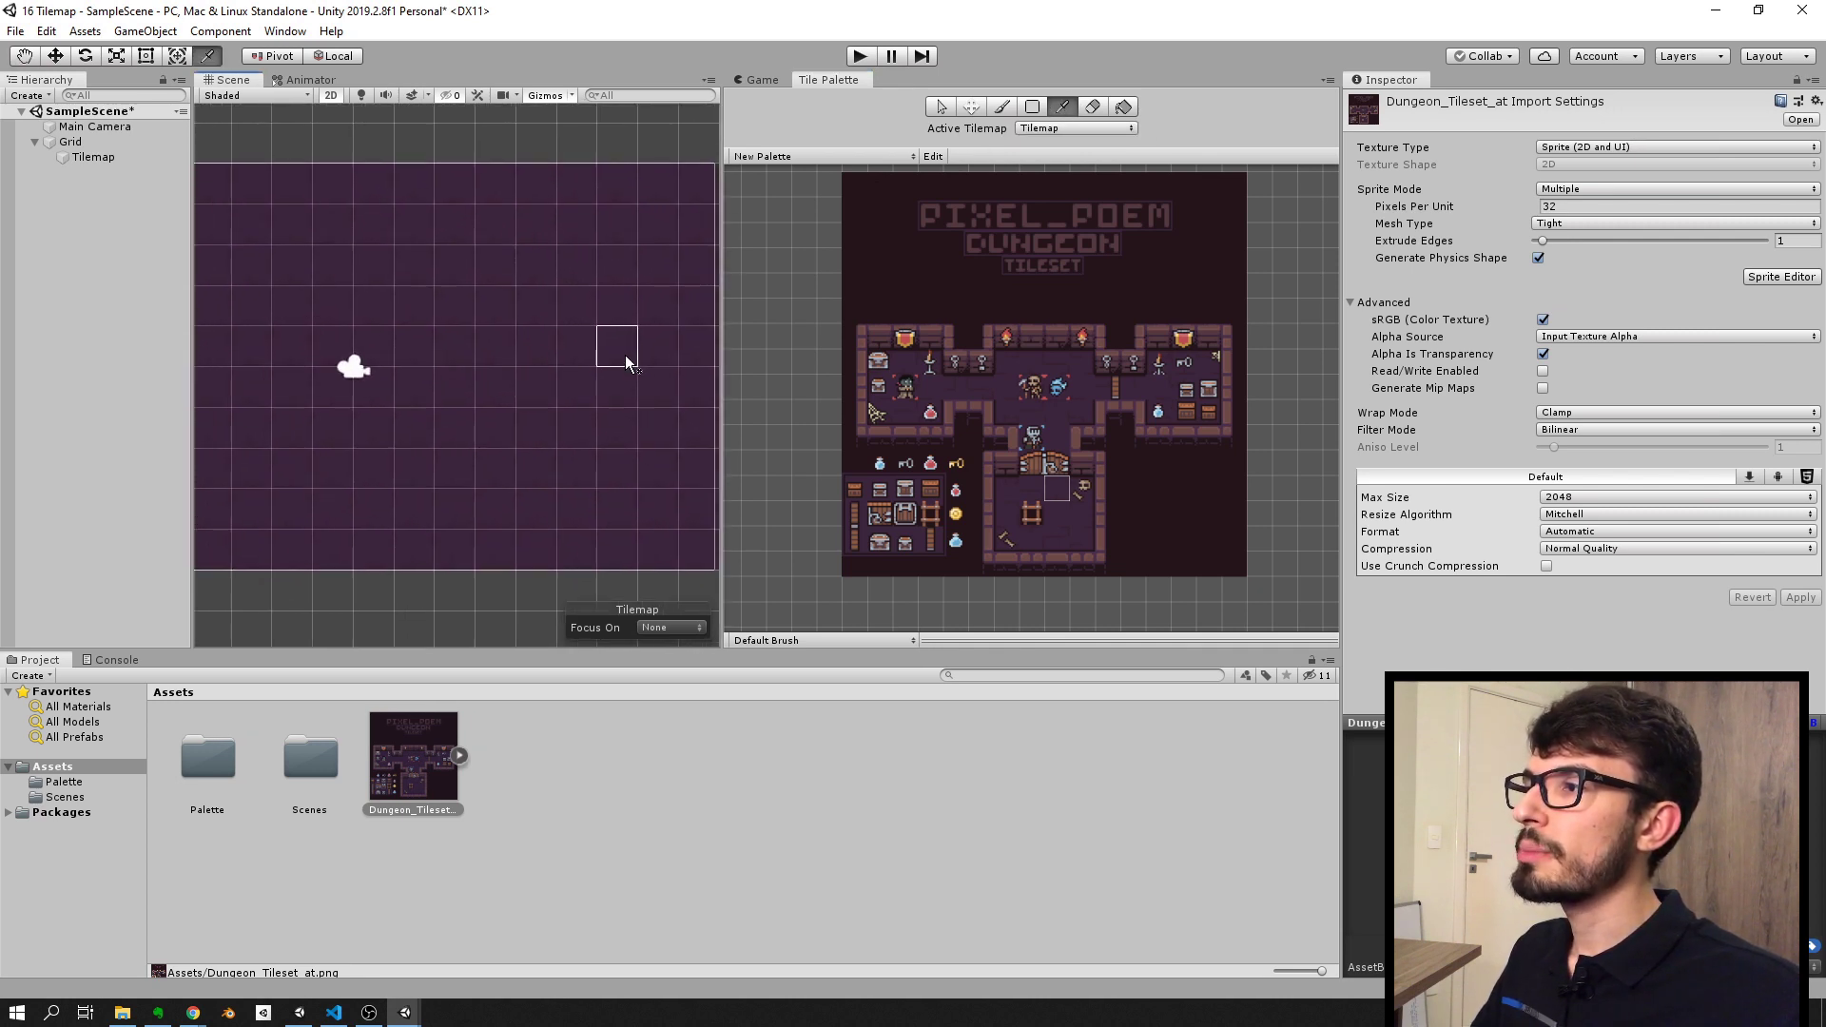
{"action": "scroll", "coordinate": [595, 338], "scroll_direction": "down", "scroll_amount": 2}
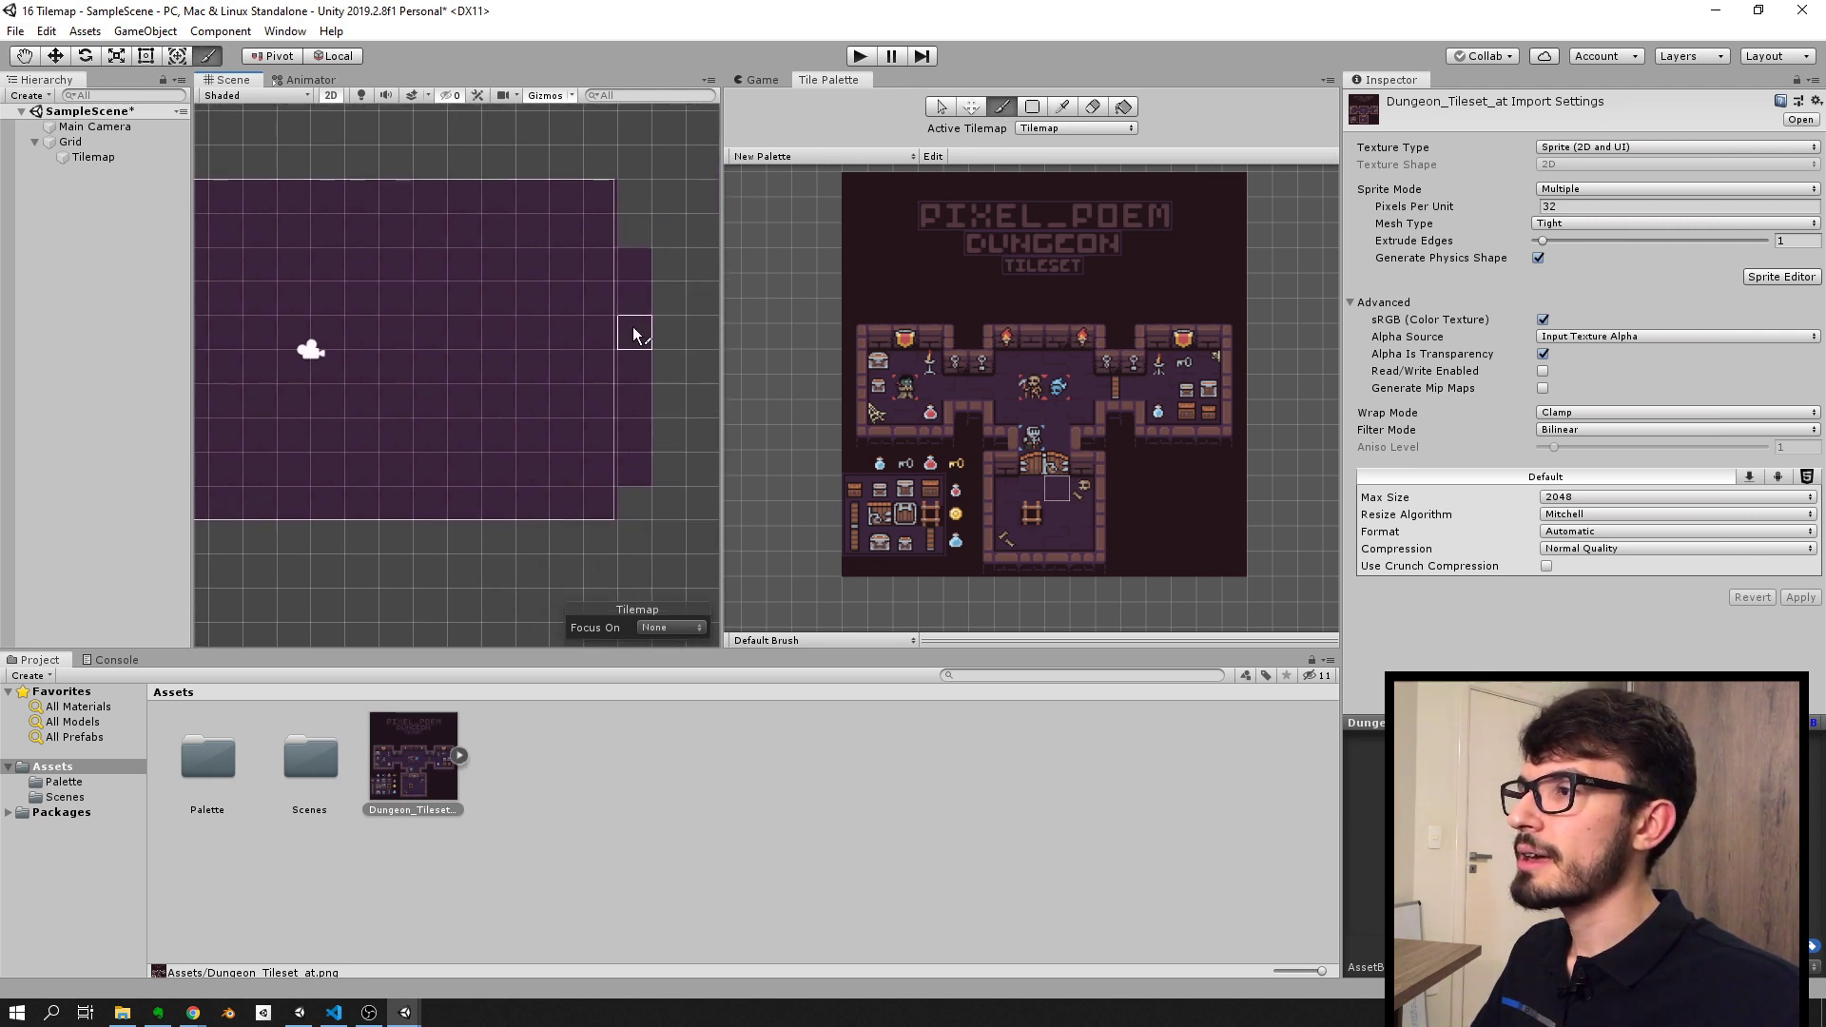
{"action": "key", "text": "b"}
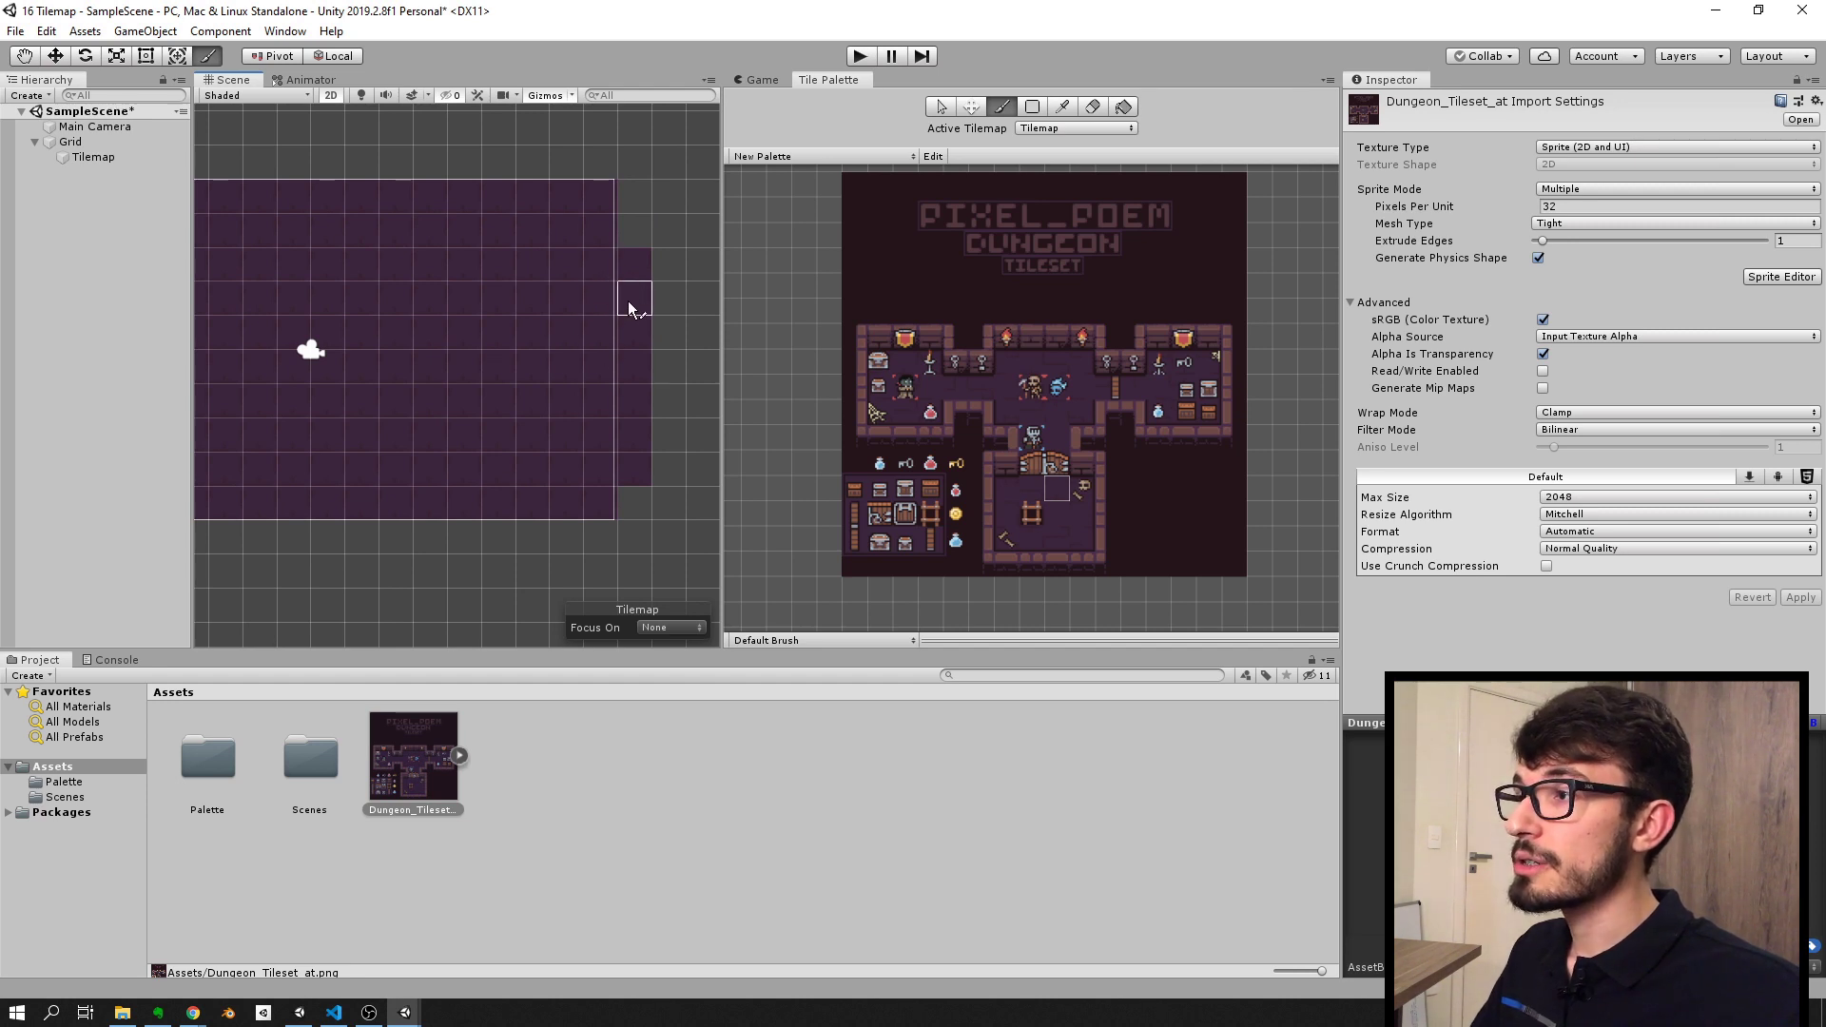
{"action": "left_click_drag", "start_coordinate": [670, 204], "coordinate": [635, 505]}
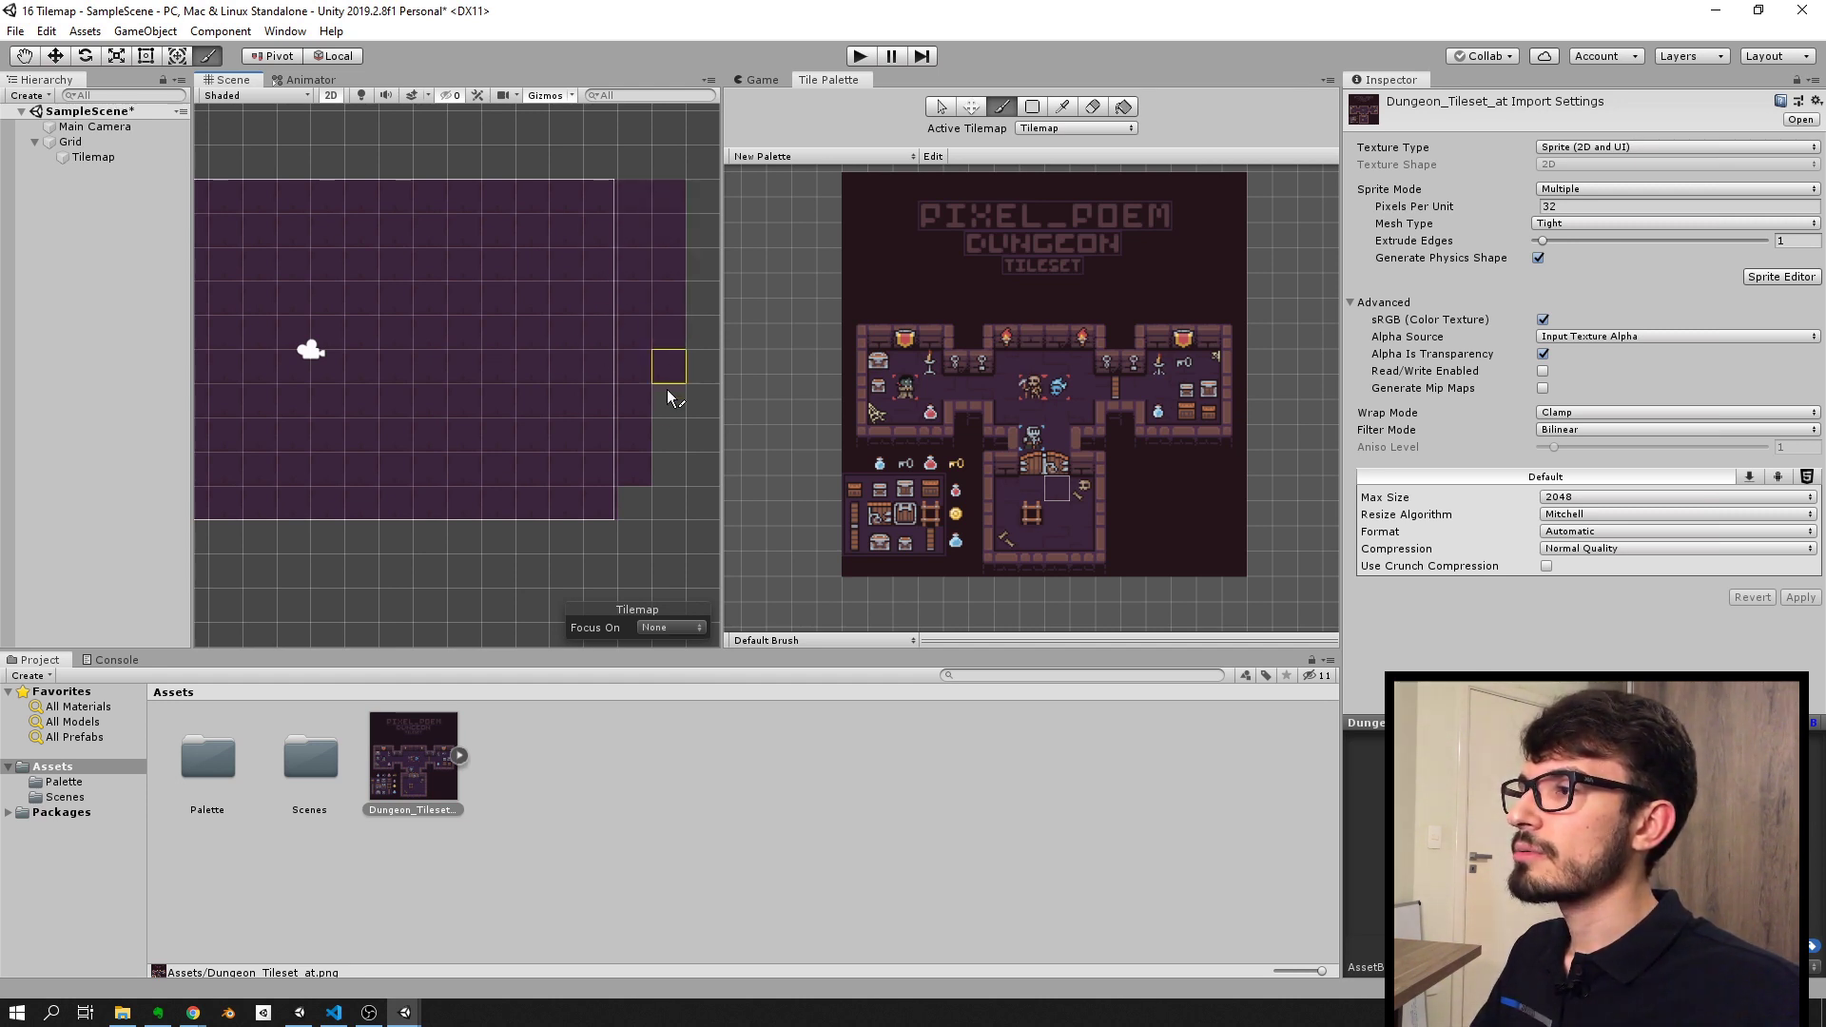
Step: Erase the painted column, try the Fill tool, and return to the Brush
{"action": "scroll", "coordinate": [530, 403], "scroll_direction": "down", "scroll_amount": 1}
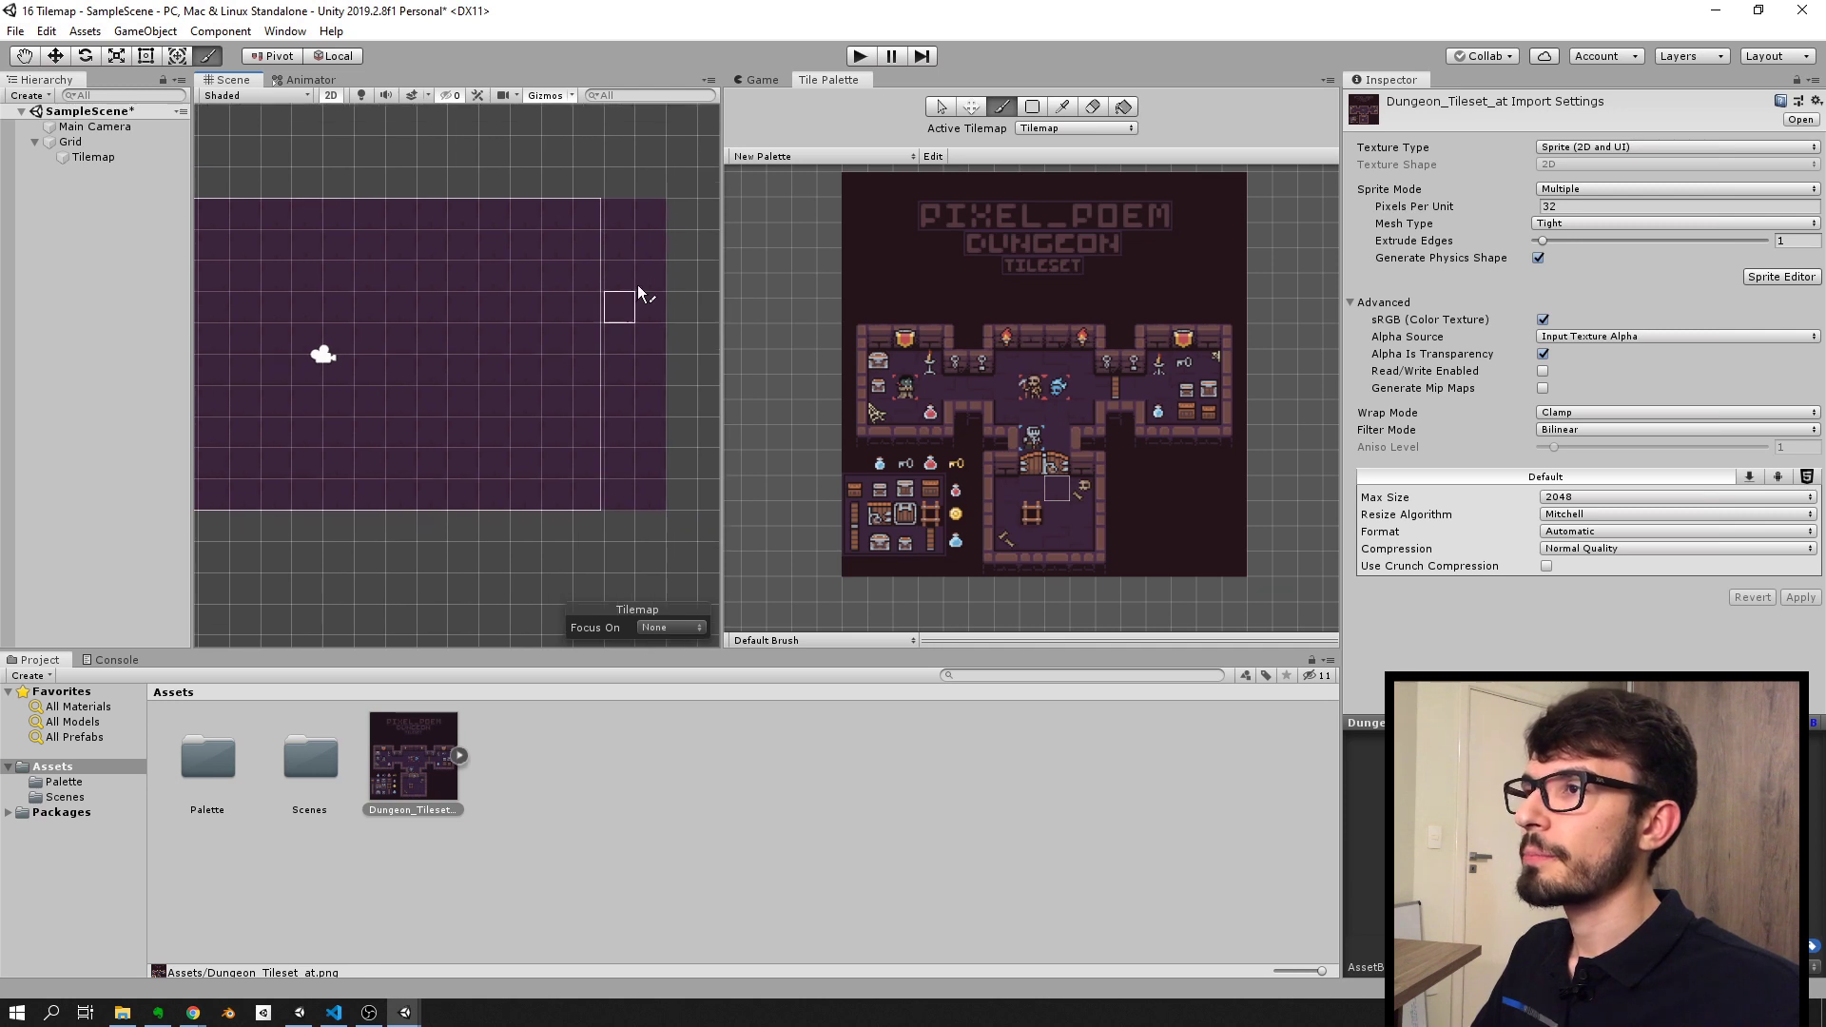
{"action": "left_click", "coordinate": [1101, 105]}
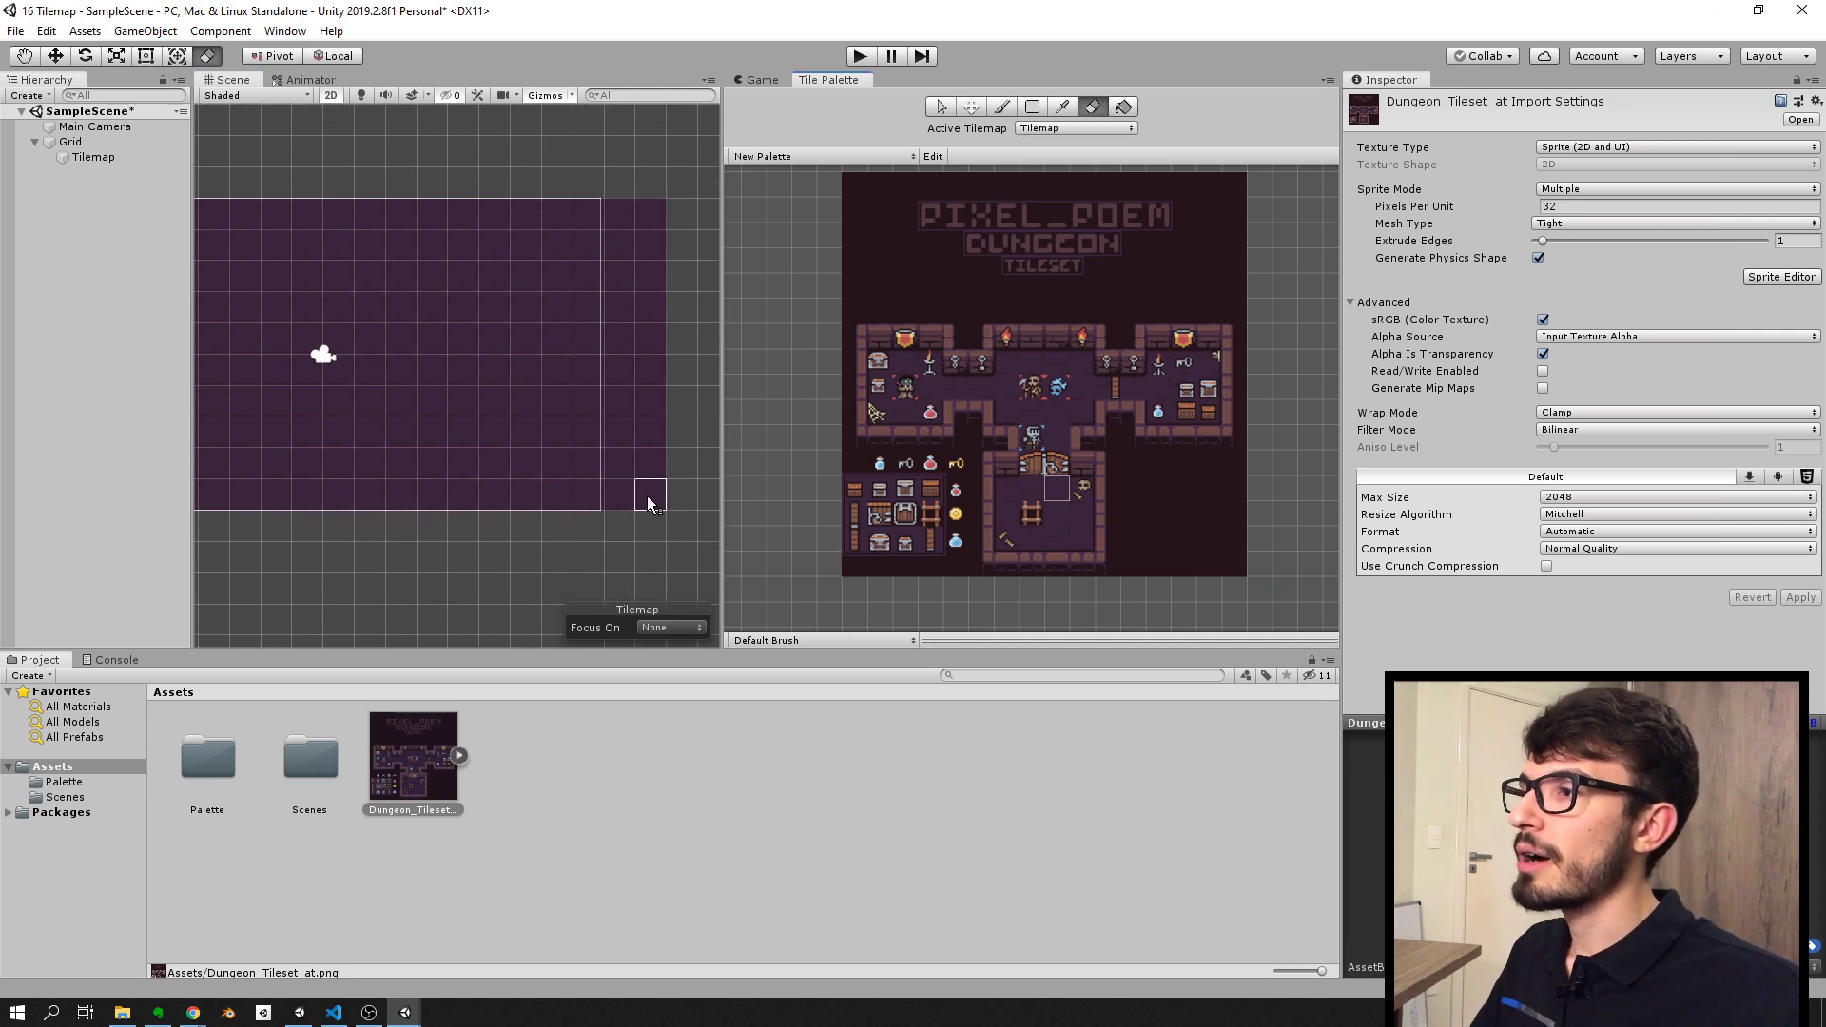
{"action": "mouse_move", "coordinate": [646, 495]}
{"action": "left_mouse_down"}
{"action": "mouse_move", "coordinate": [637, 250]}
{"action": "mouse_move", "coordinate": [624, 527]}
{"action": "left_mouse_up"}
{"action": "scroll", "coordinate": [487, 531], "scroll_direction": "down", "scroll_amount": 3}
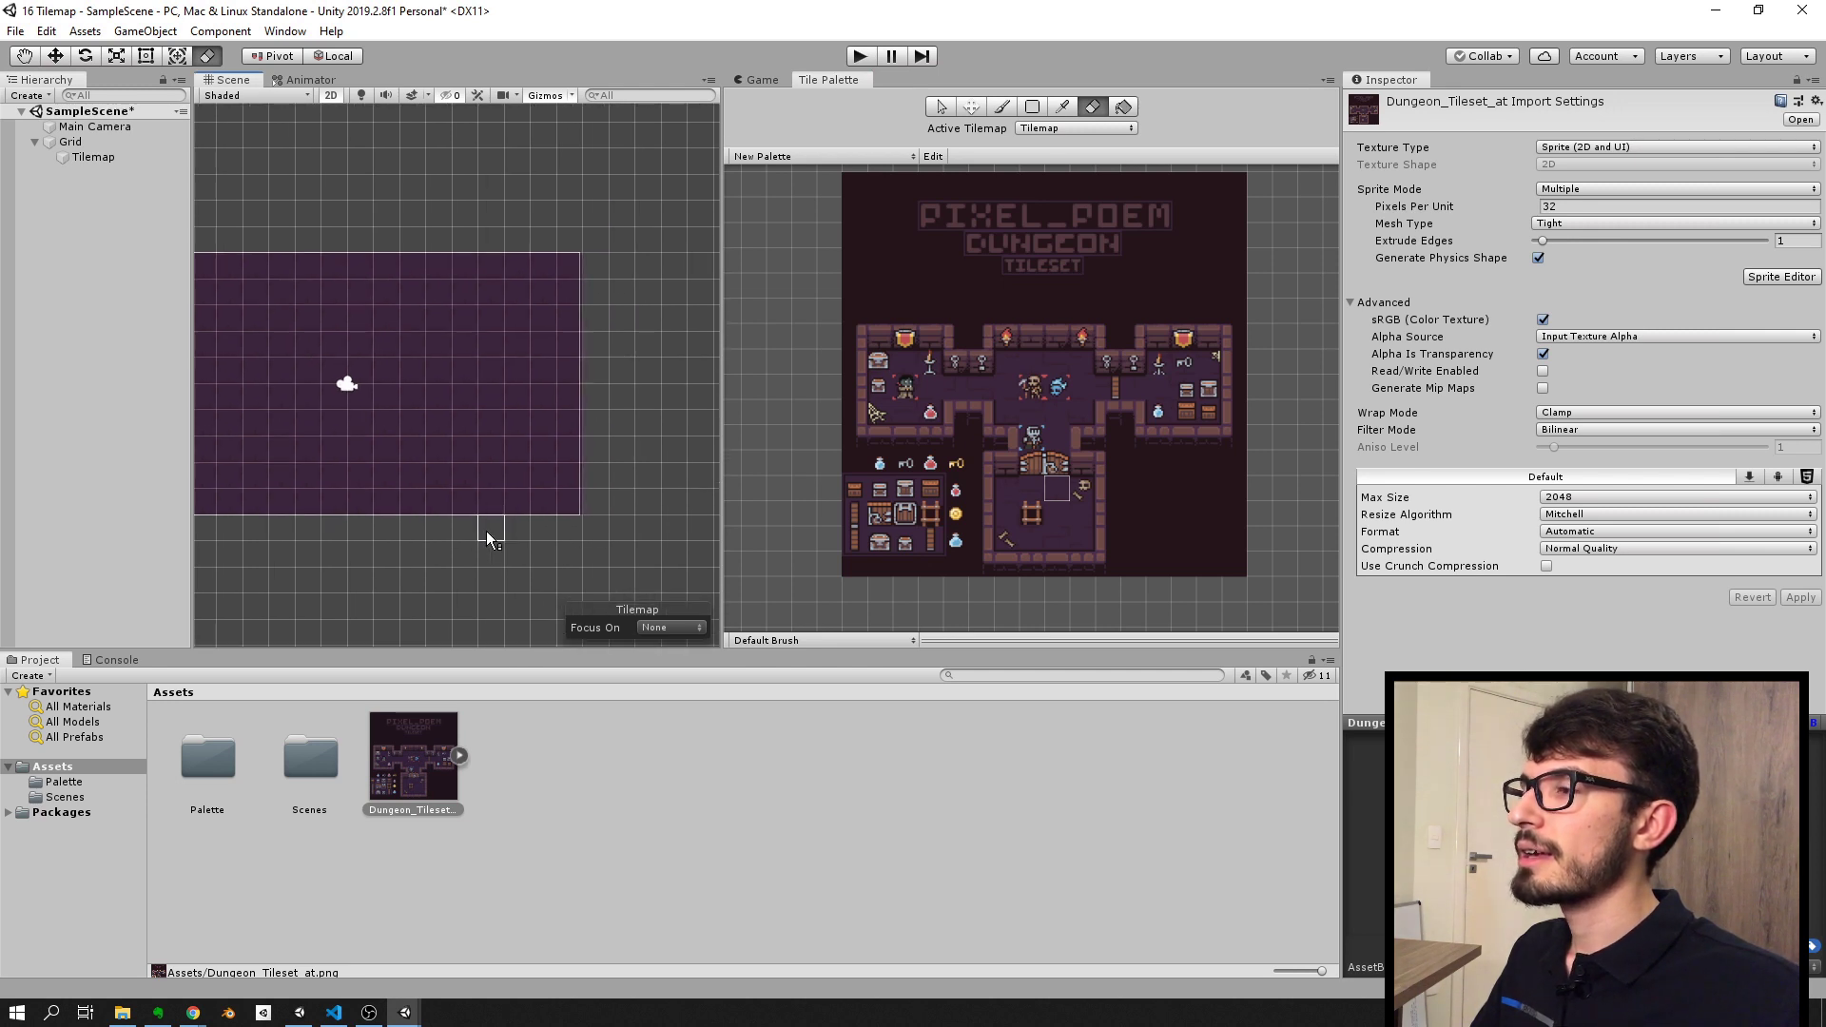
{"action": "left_click", "coordinate": [1125, 106]}
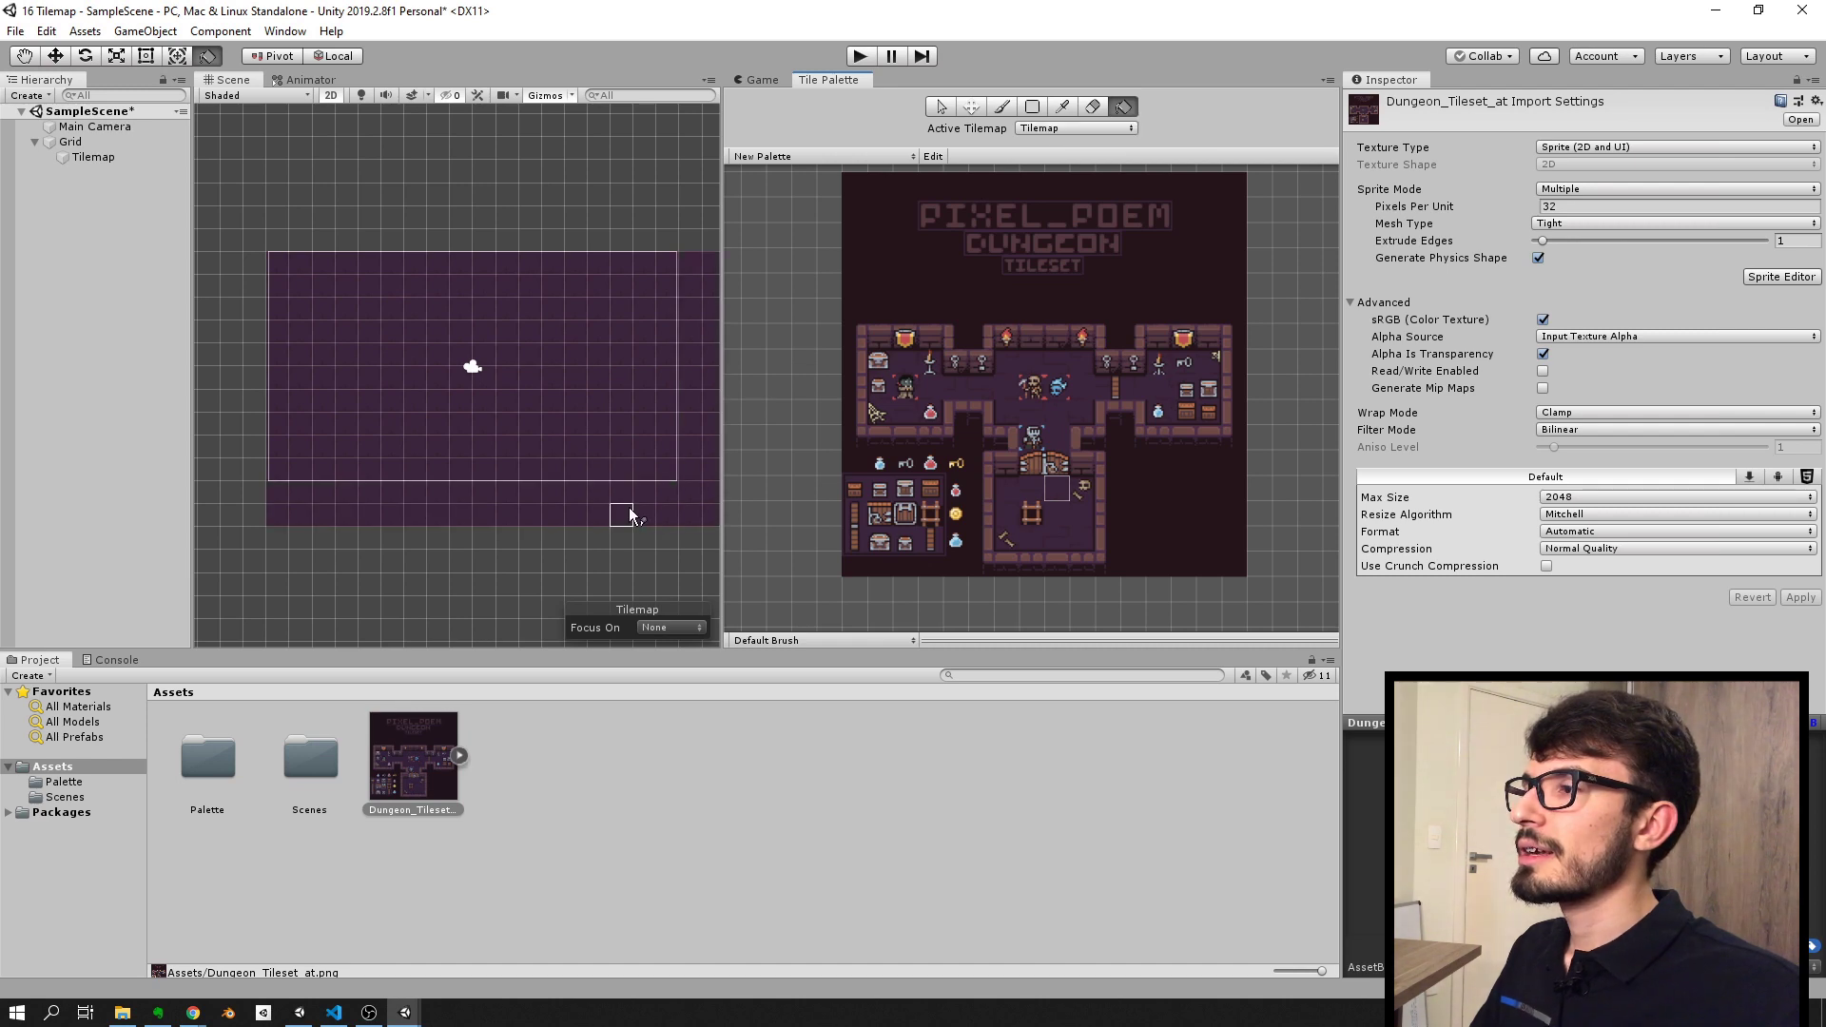
{"action": "scroll", "coordinate": [438, 485], "scroll_direction": "down", "scroll_amount": 3}
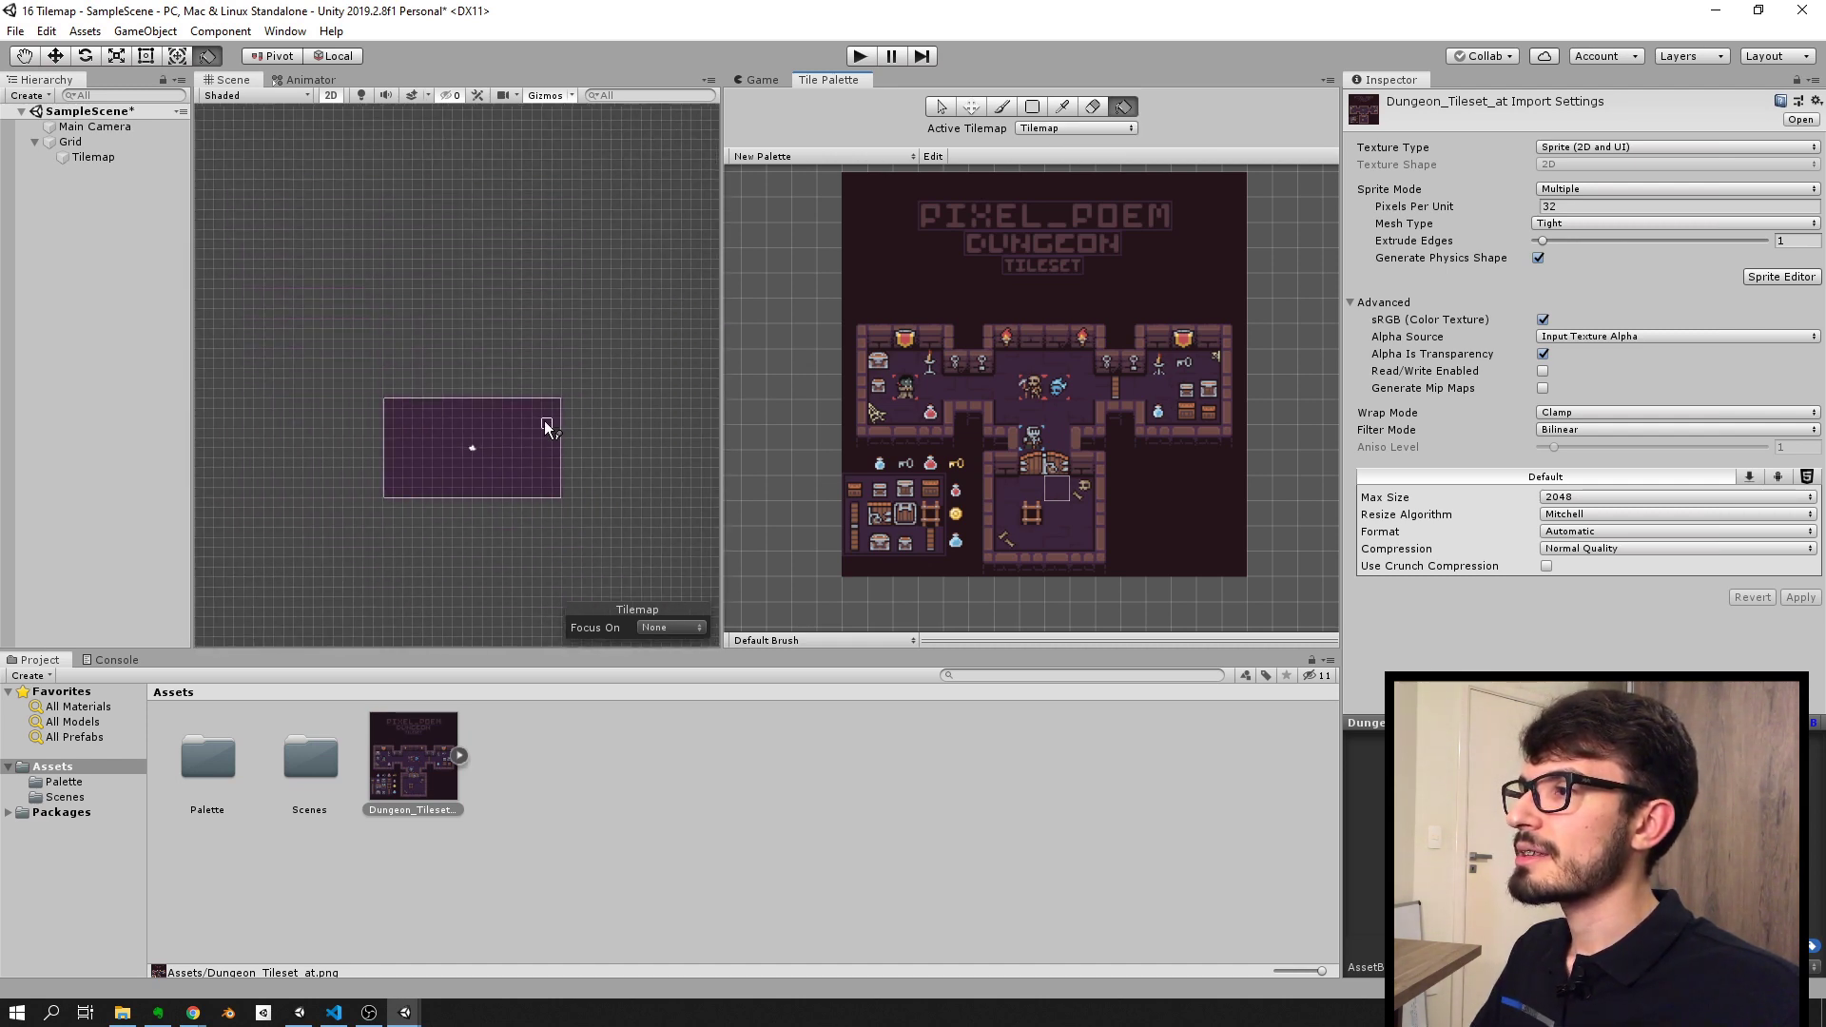
{"action": "key", "text": "b"}
{"action": "scroll", "coordinate": [628, 418], "scroll_direction": "up", "scroll_amount": 3}
{"action": "scroll", "coordinate": [547, 426], "scroll_direction": "up", "scroll_amount": 1}
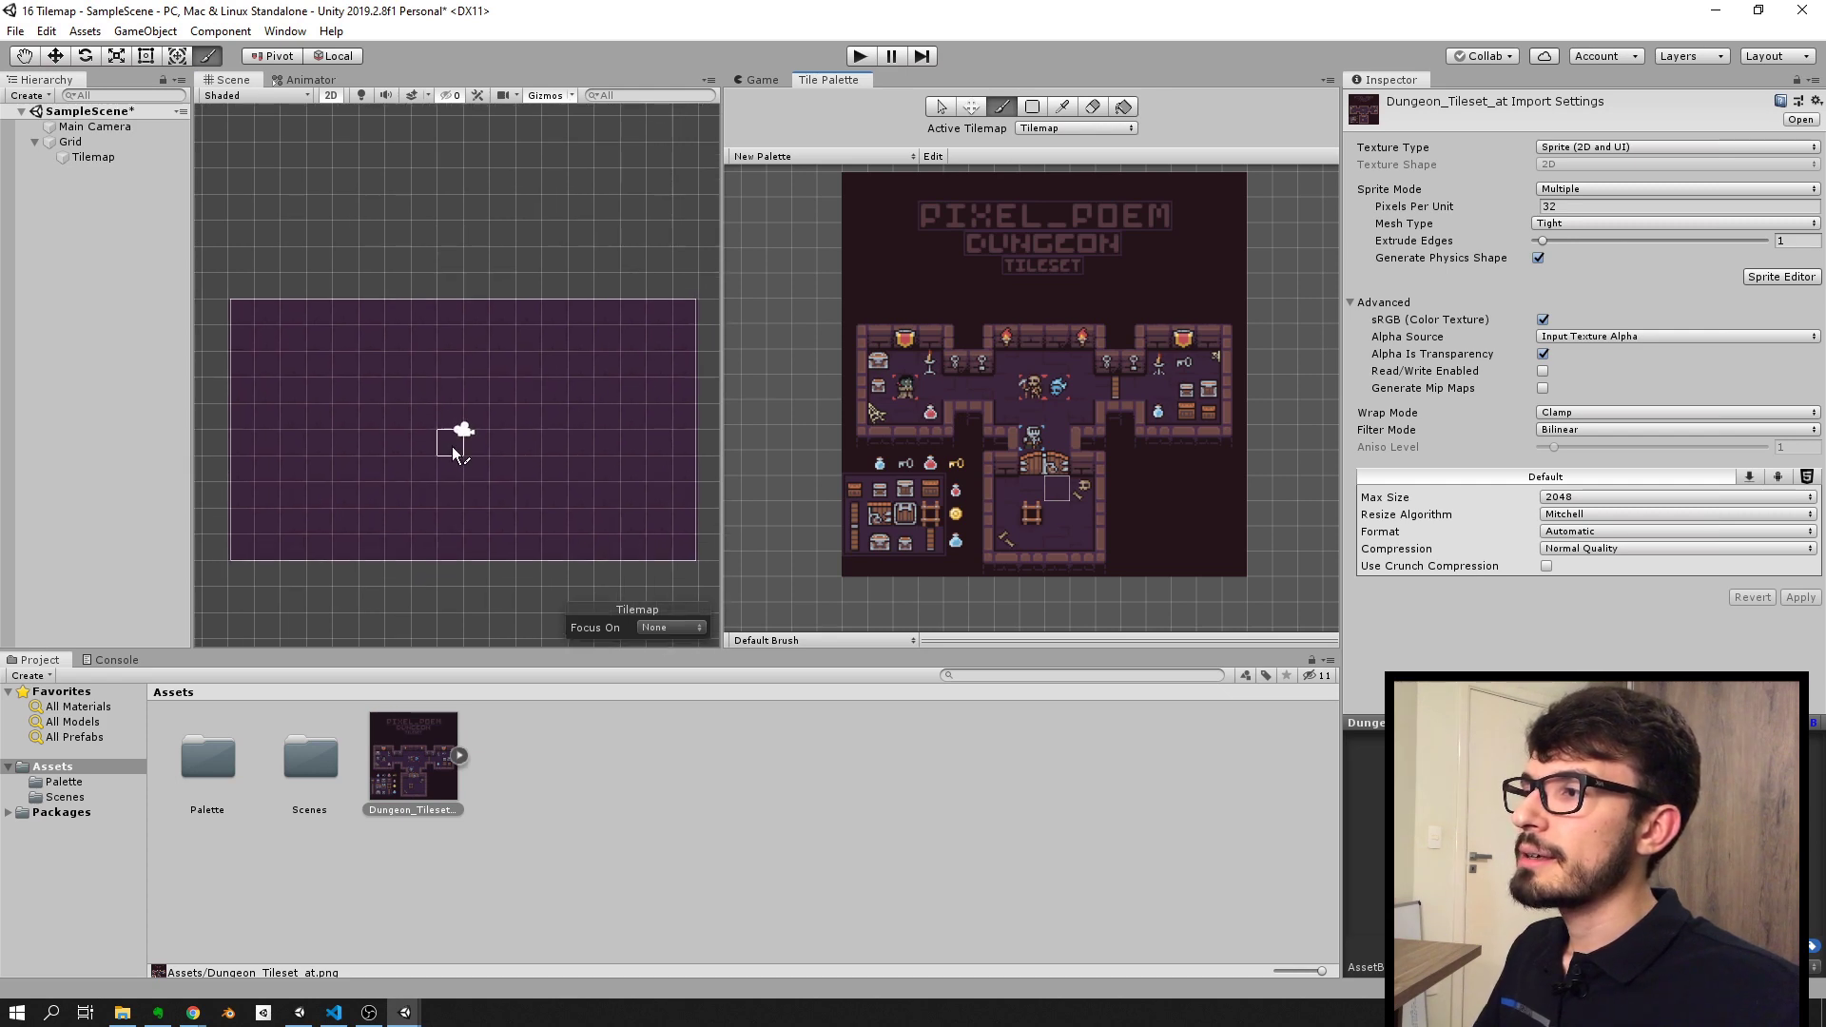
Step: Widen the Scene view beside the Tile Palette
{"action": "scroll", "coordinate": [974, 505], "scroll_direction": "up", "scroll_amount": 3}
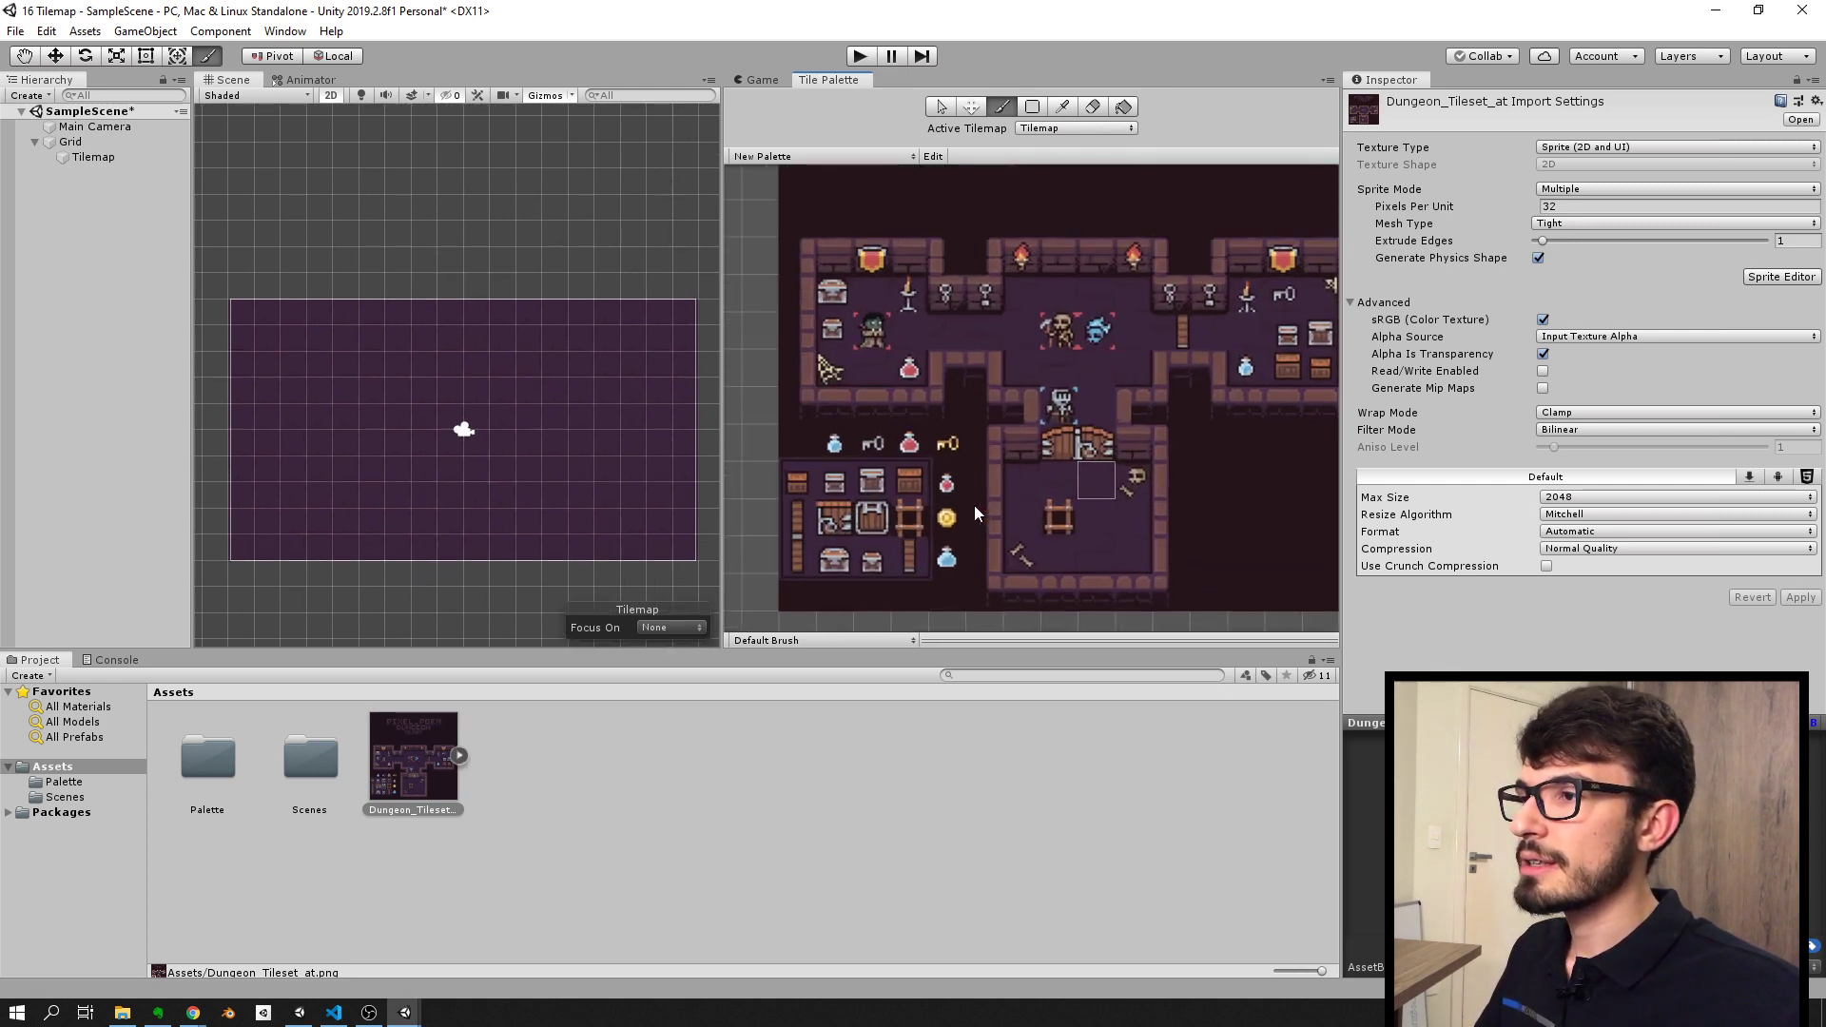
{"action": "scroll", "coordinate": [962, 415], "scroll_direction": "up", "scroll_amount": 2}
{"action": "scroll", "coordinate": [1041, 443], "scroll_direction": "down", "scroll_amount": 2}
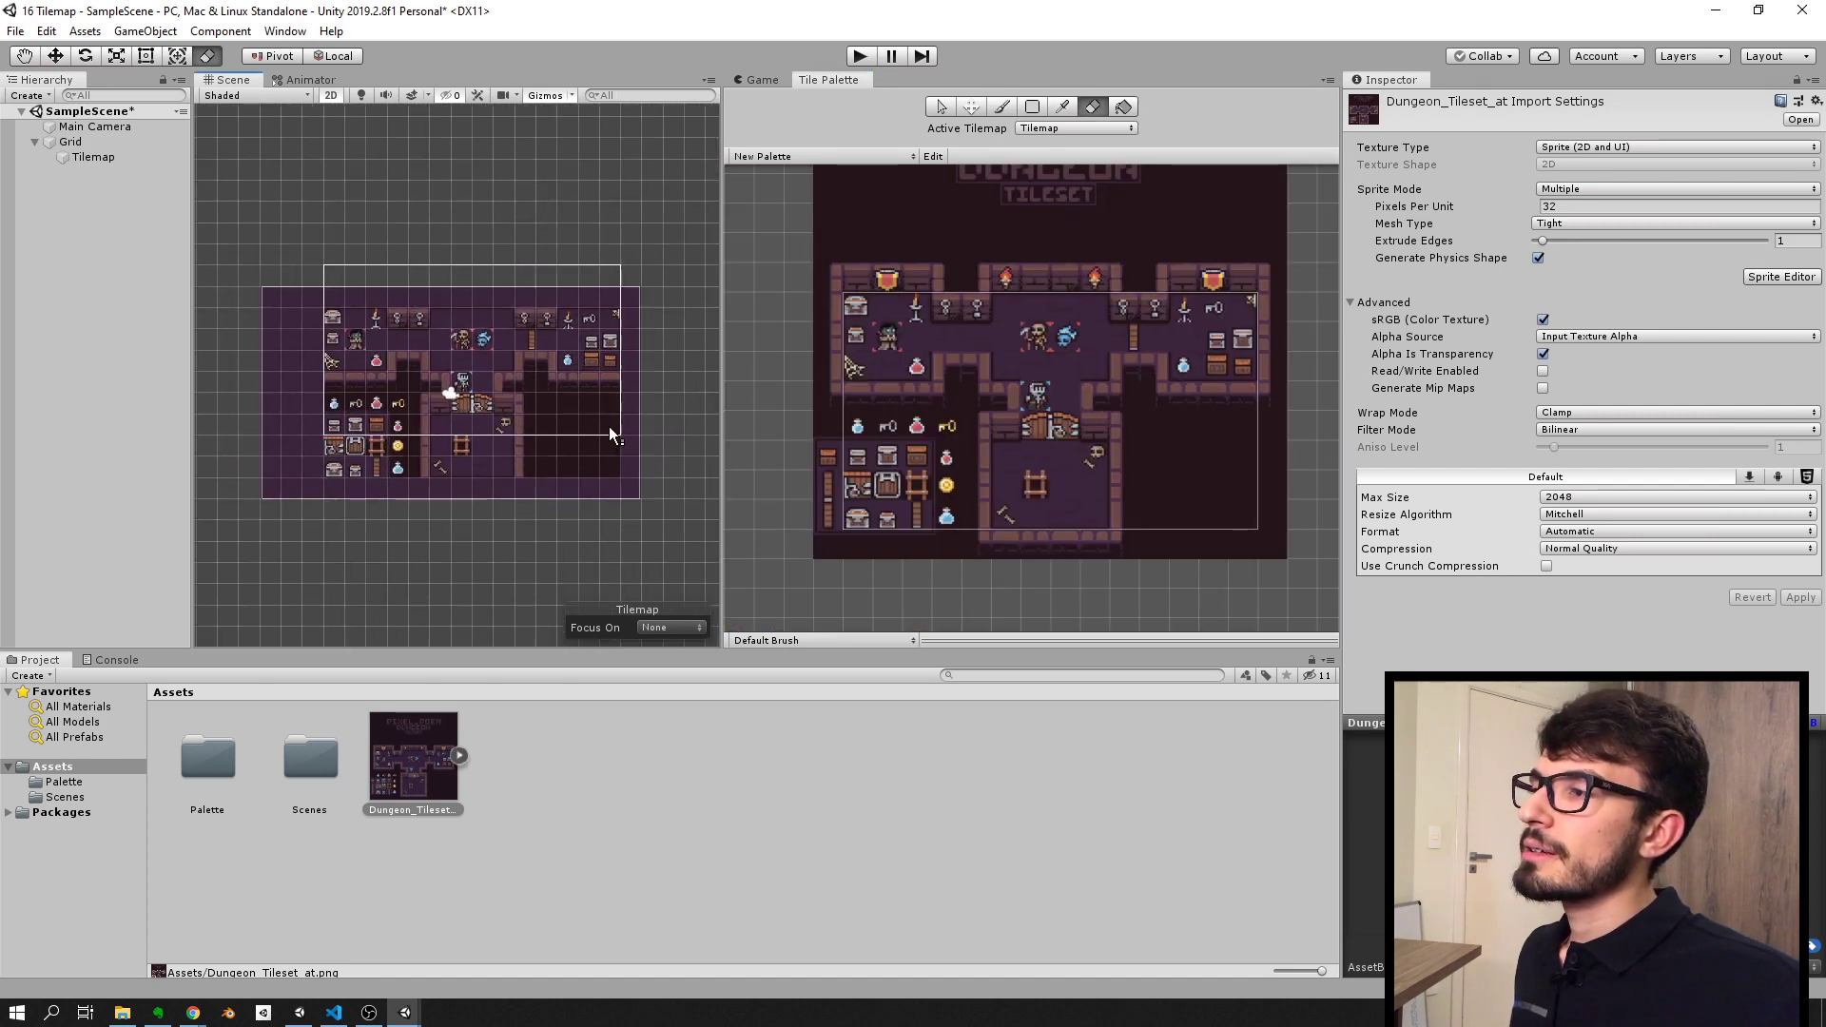
{"action": "scroll", "coordinate": [577, 419], "scroll_direction": "down", "scroll_amount": 1}
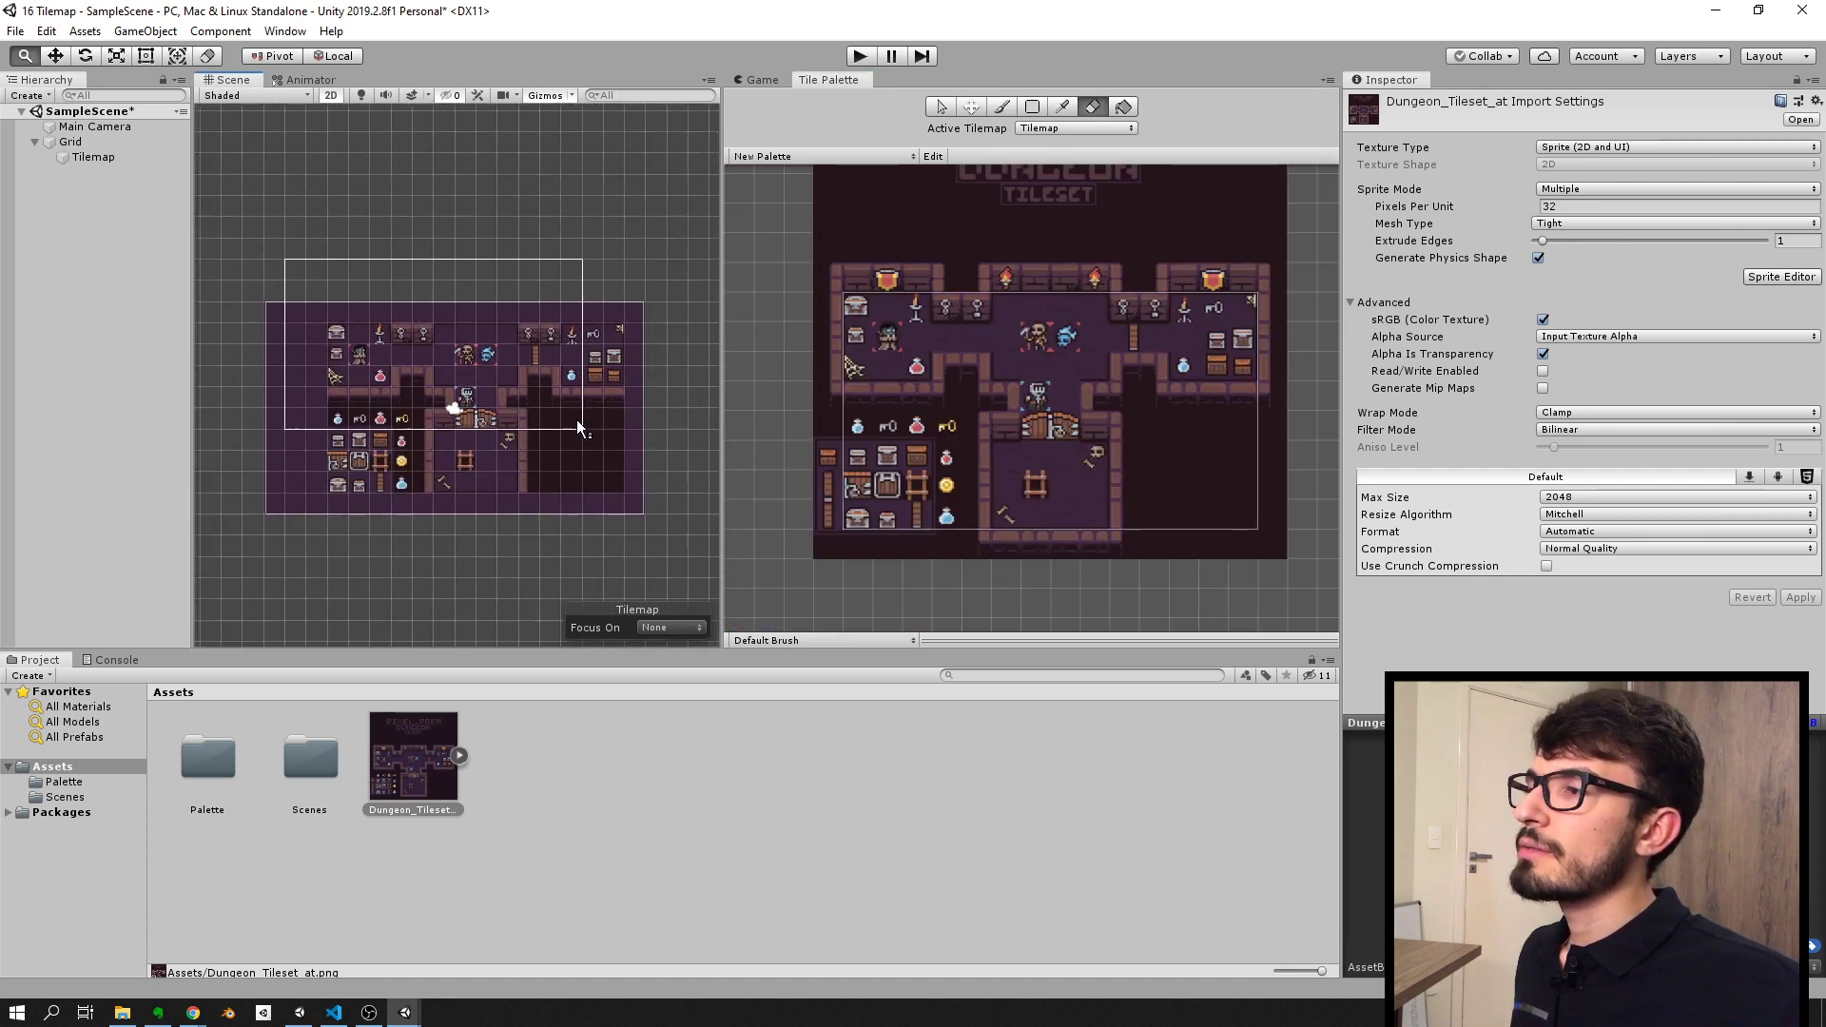
{"action": "scroll", "coordinate": [727, 475], "scroll_direction": "up", "scroll_amount": 1}
{"action": "left_click_drag", "start_coordinate": [725, 467], "coordinate": [820, 470]}
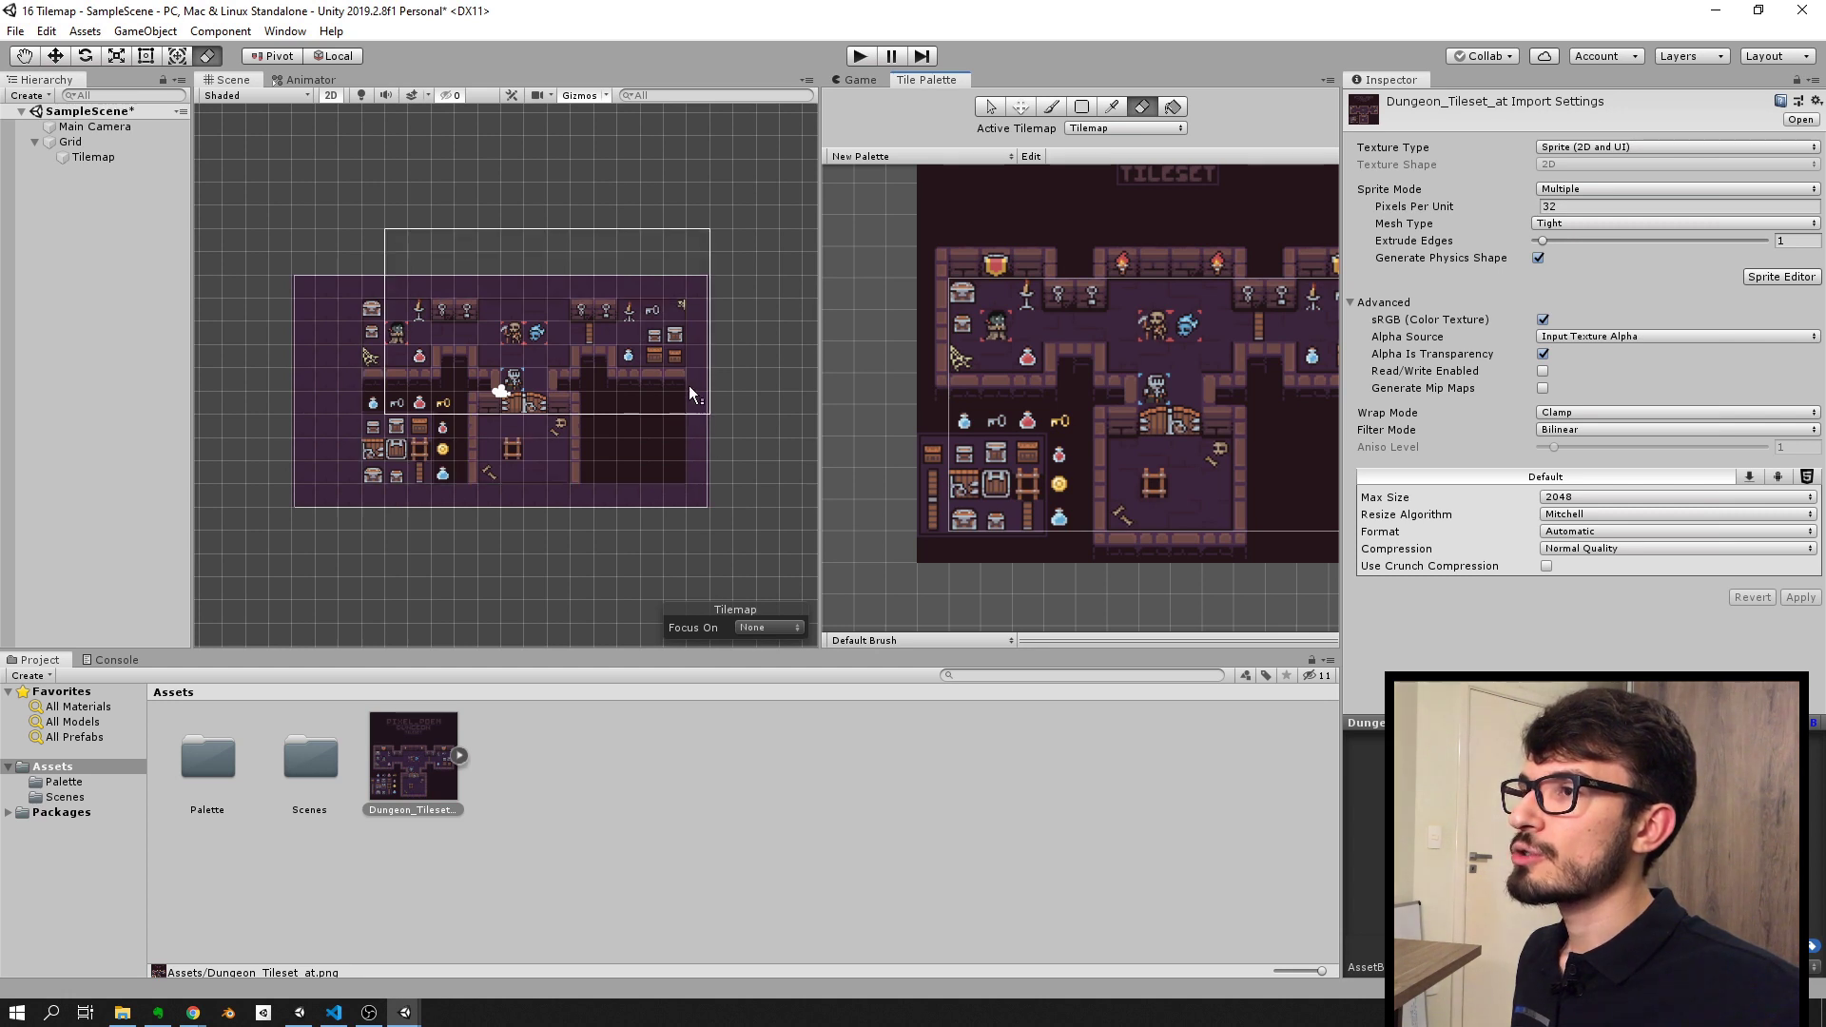
Step: Reset the tool with Escape and use the Picker (I) to grab a block of cells below the map
{"action": "key", "text": "Escape"}
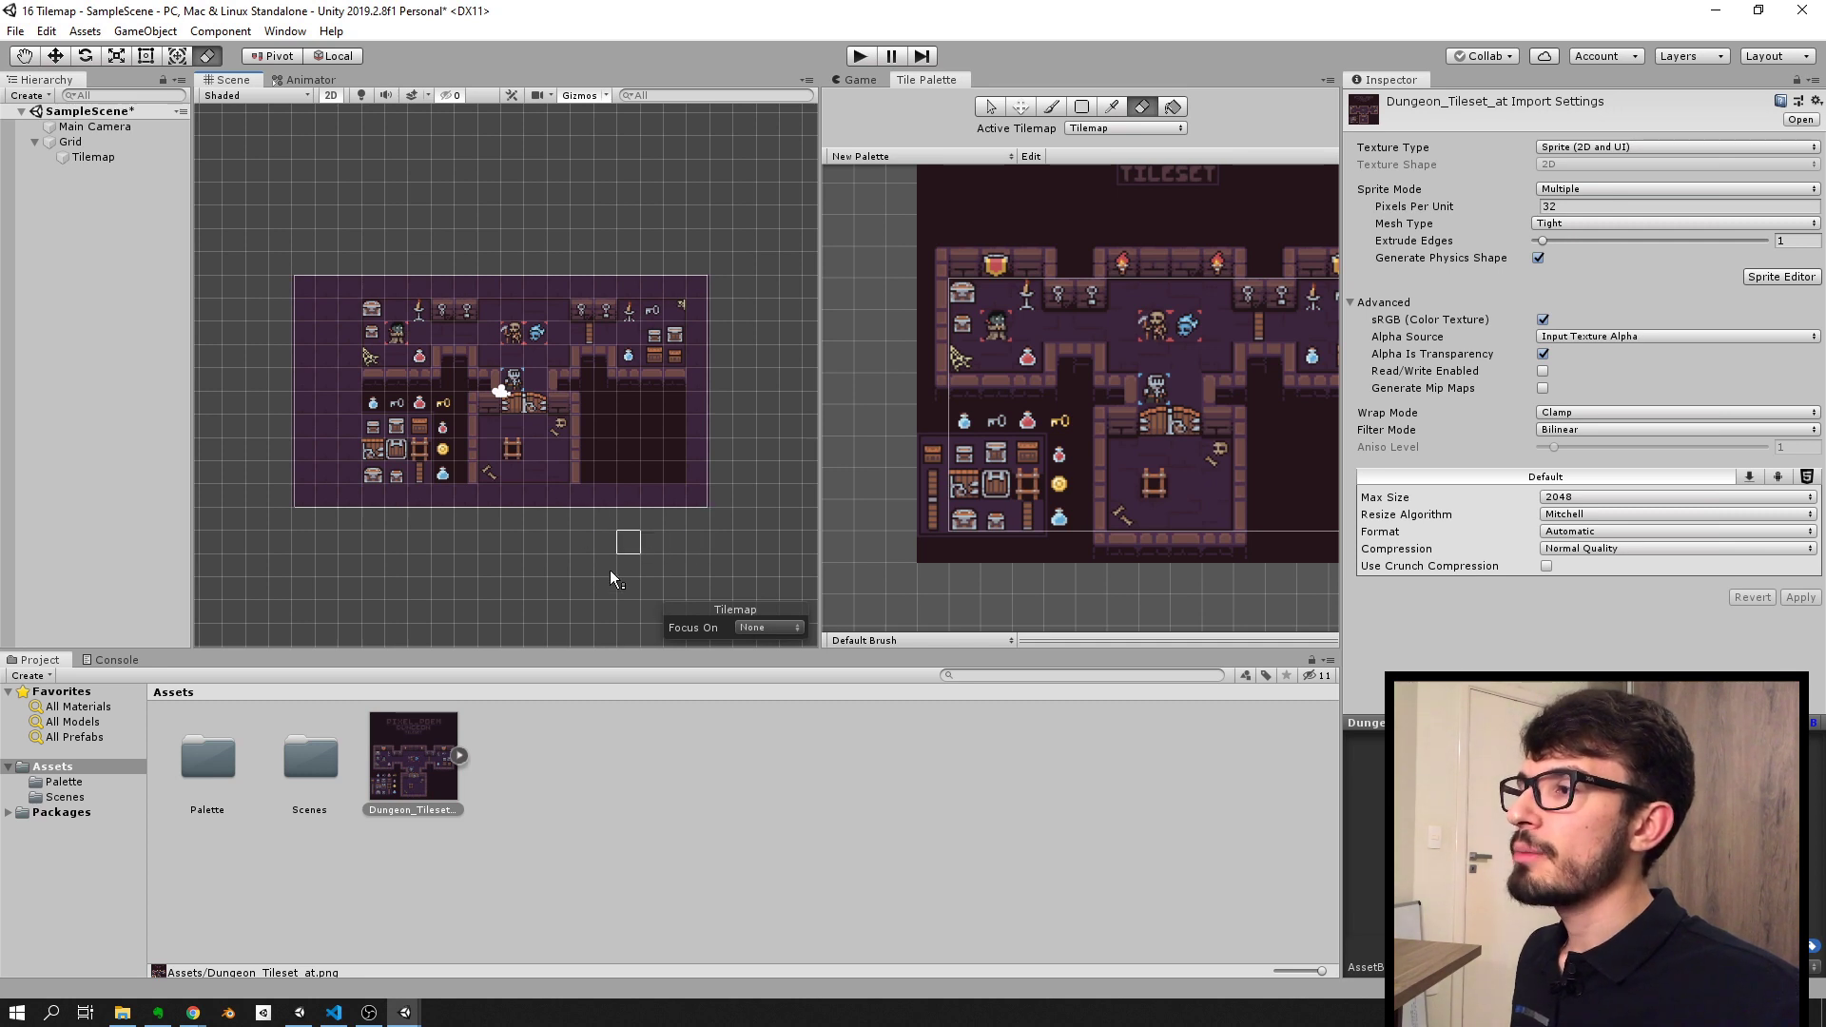
{"action": "scroll", "coordinate": [641, 552], "scroll_direction": "down", "scroll_amount": 1}
{"action": "middle_click_drag", "start_coordinate": [635, 565], "coordinate": [615, 492]}
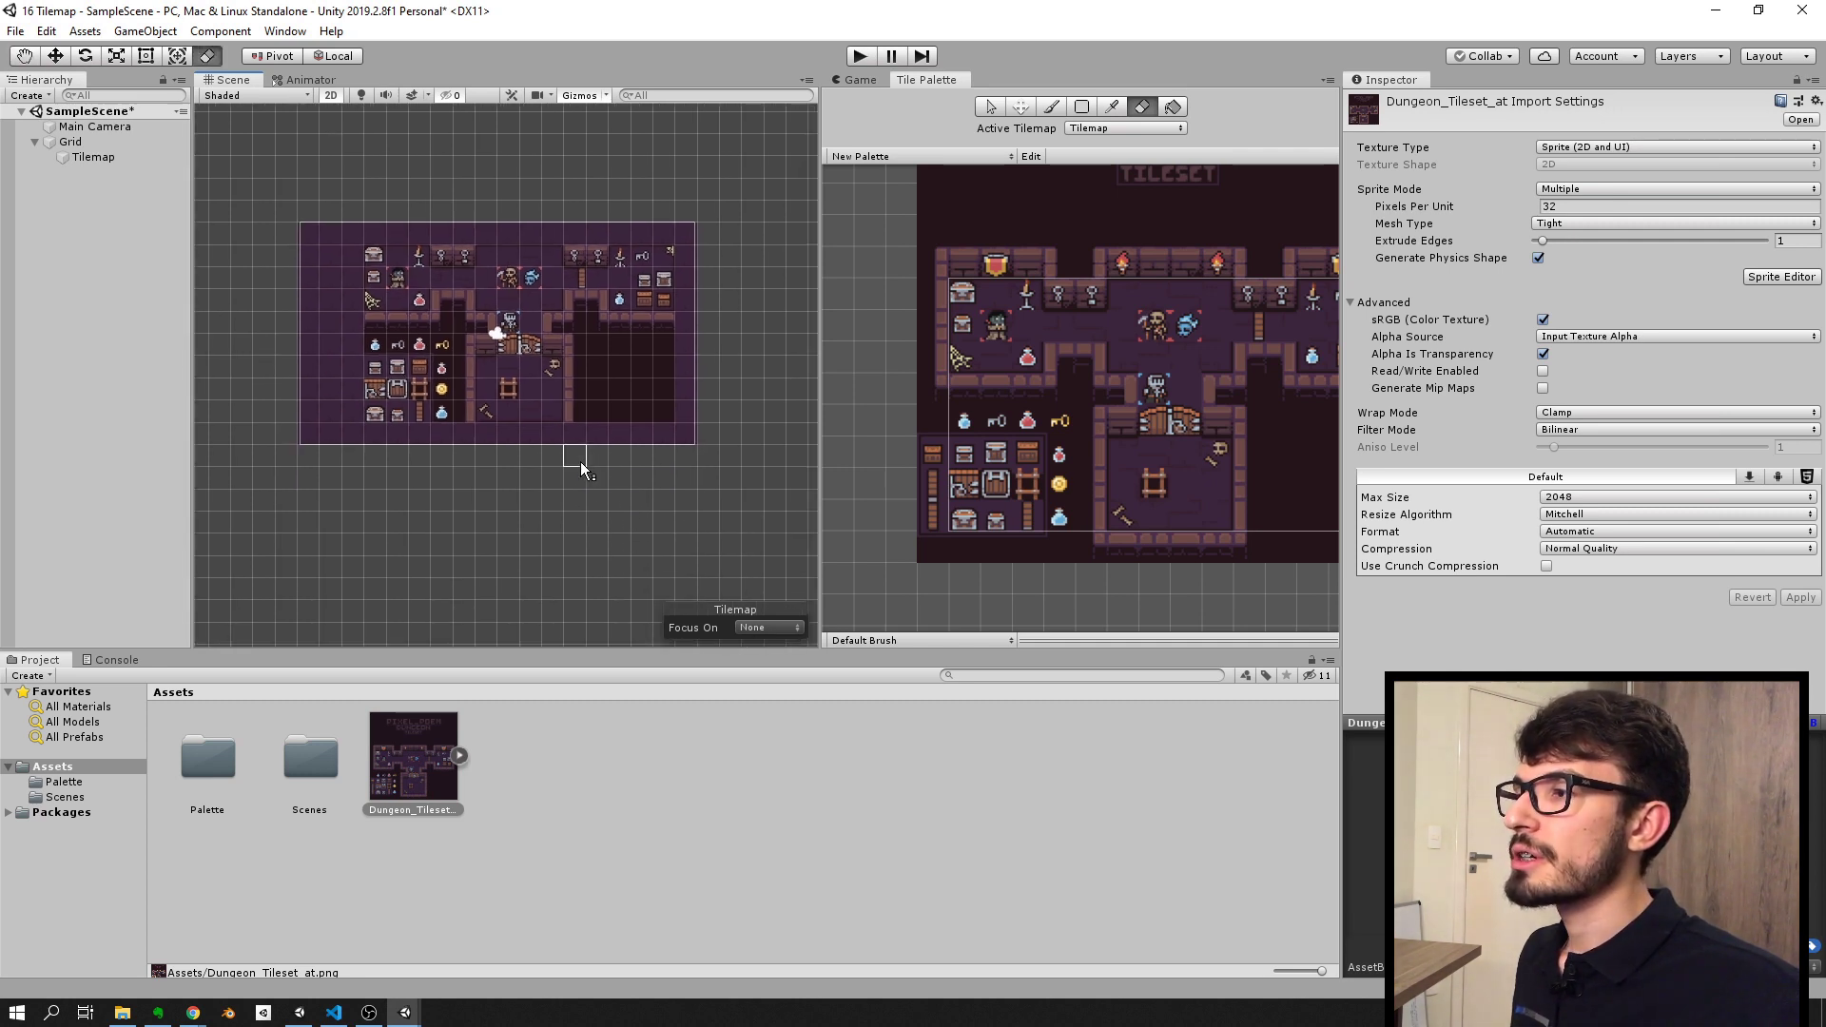
{"action": "key", "text": "i"}
{"action": "left_click_drag", "start_coordinate": [573, 458], "coordinate": [626, 495]}
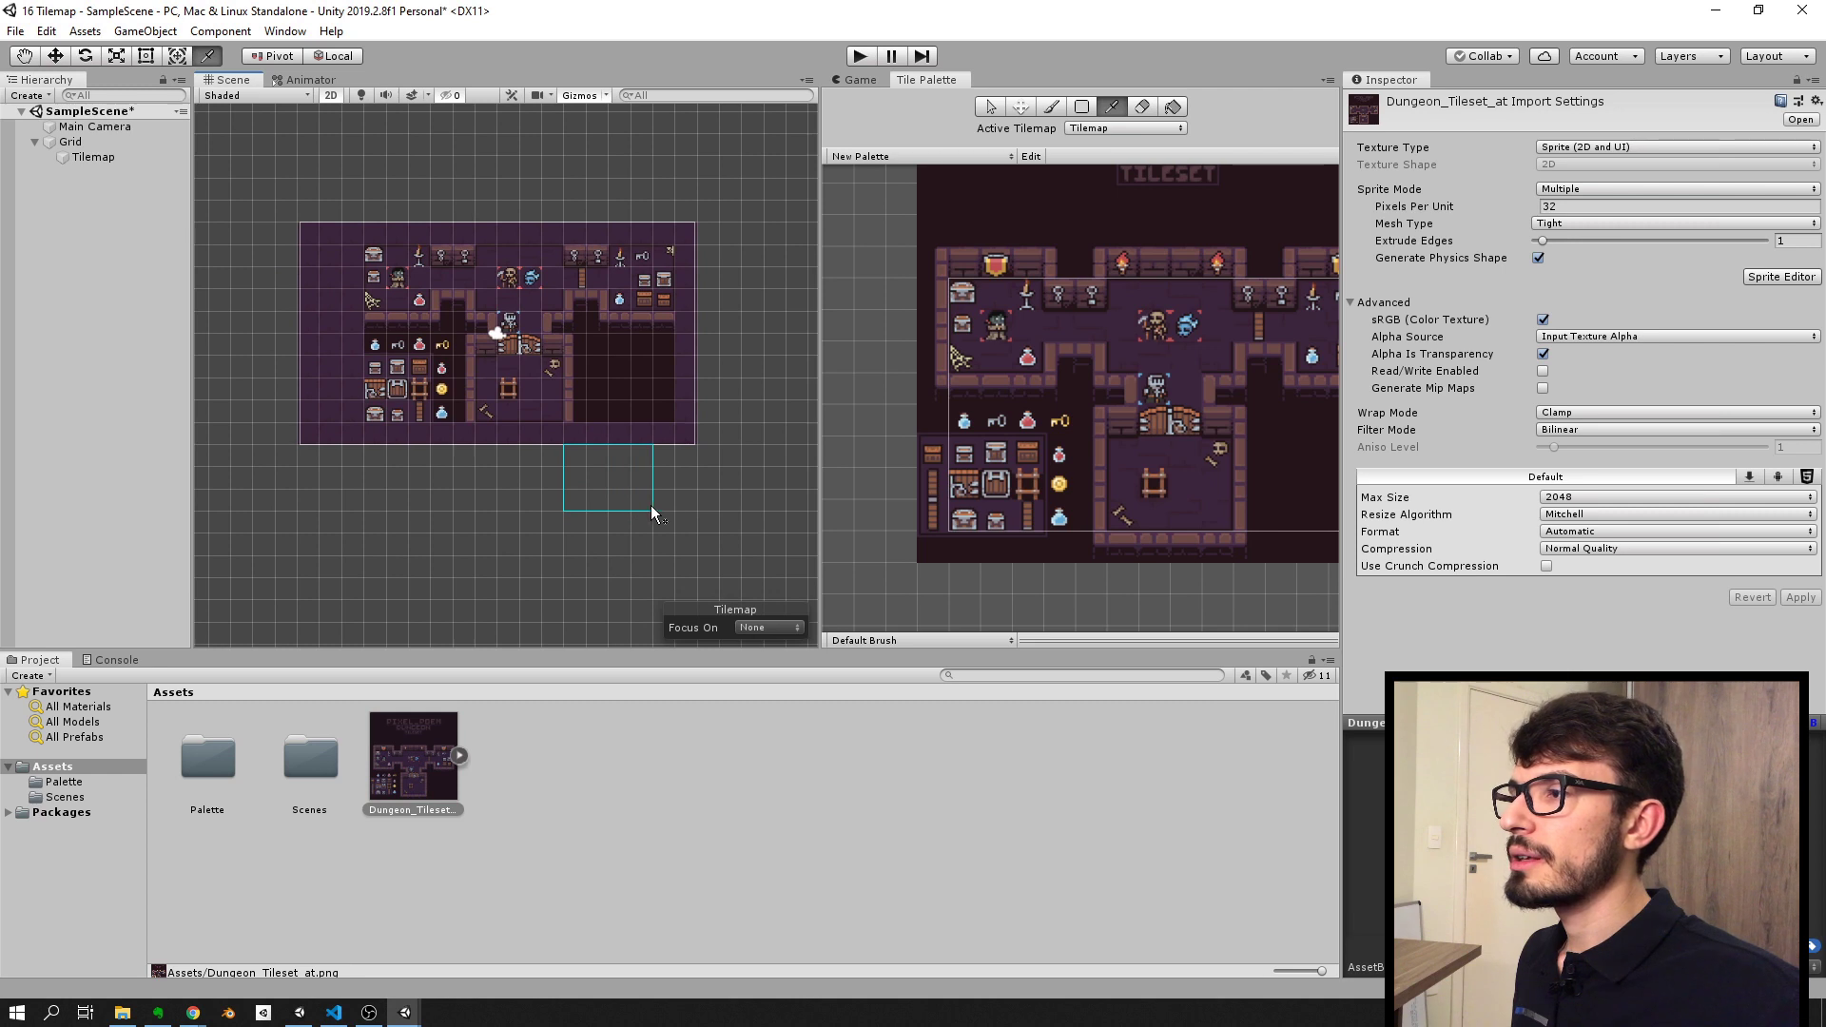
Step: Erase tiles with D to leave three corridor-linked rooms plus a lower room, then select Tilemap
{"action": "key", "text": "d"}
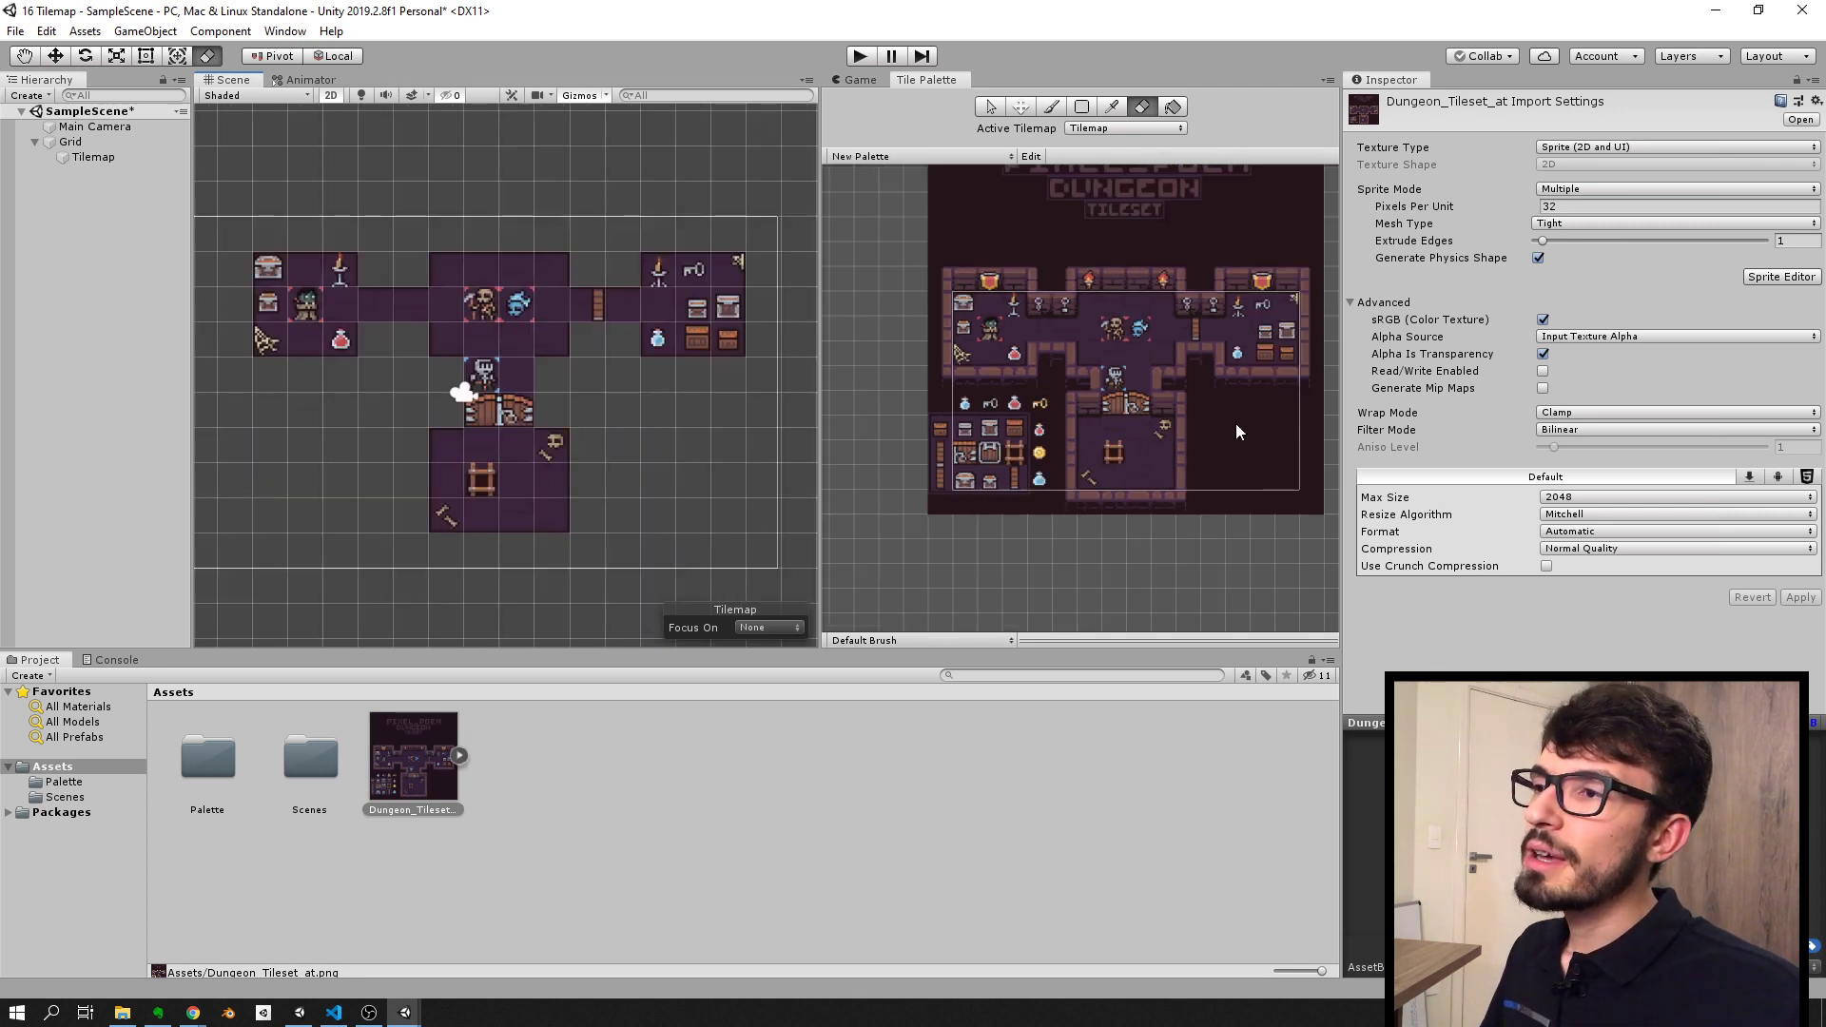
{"action": "scroll", "coordinate": [1071, 415], "scroll_direction": "up", "scroll_amount": 3}
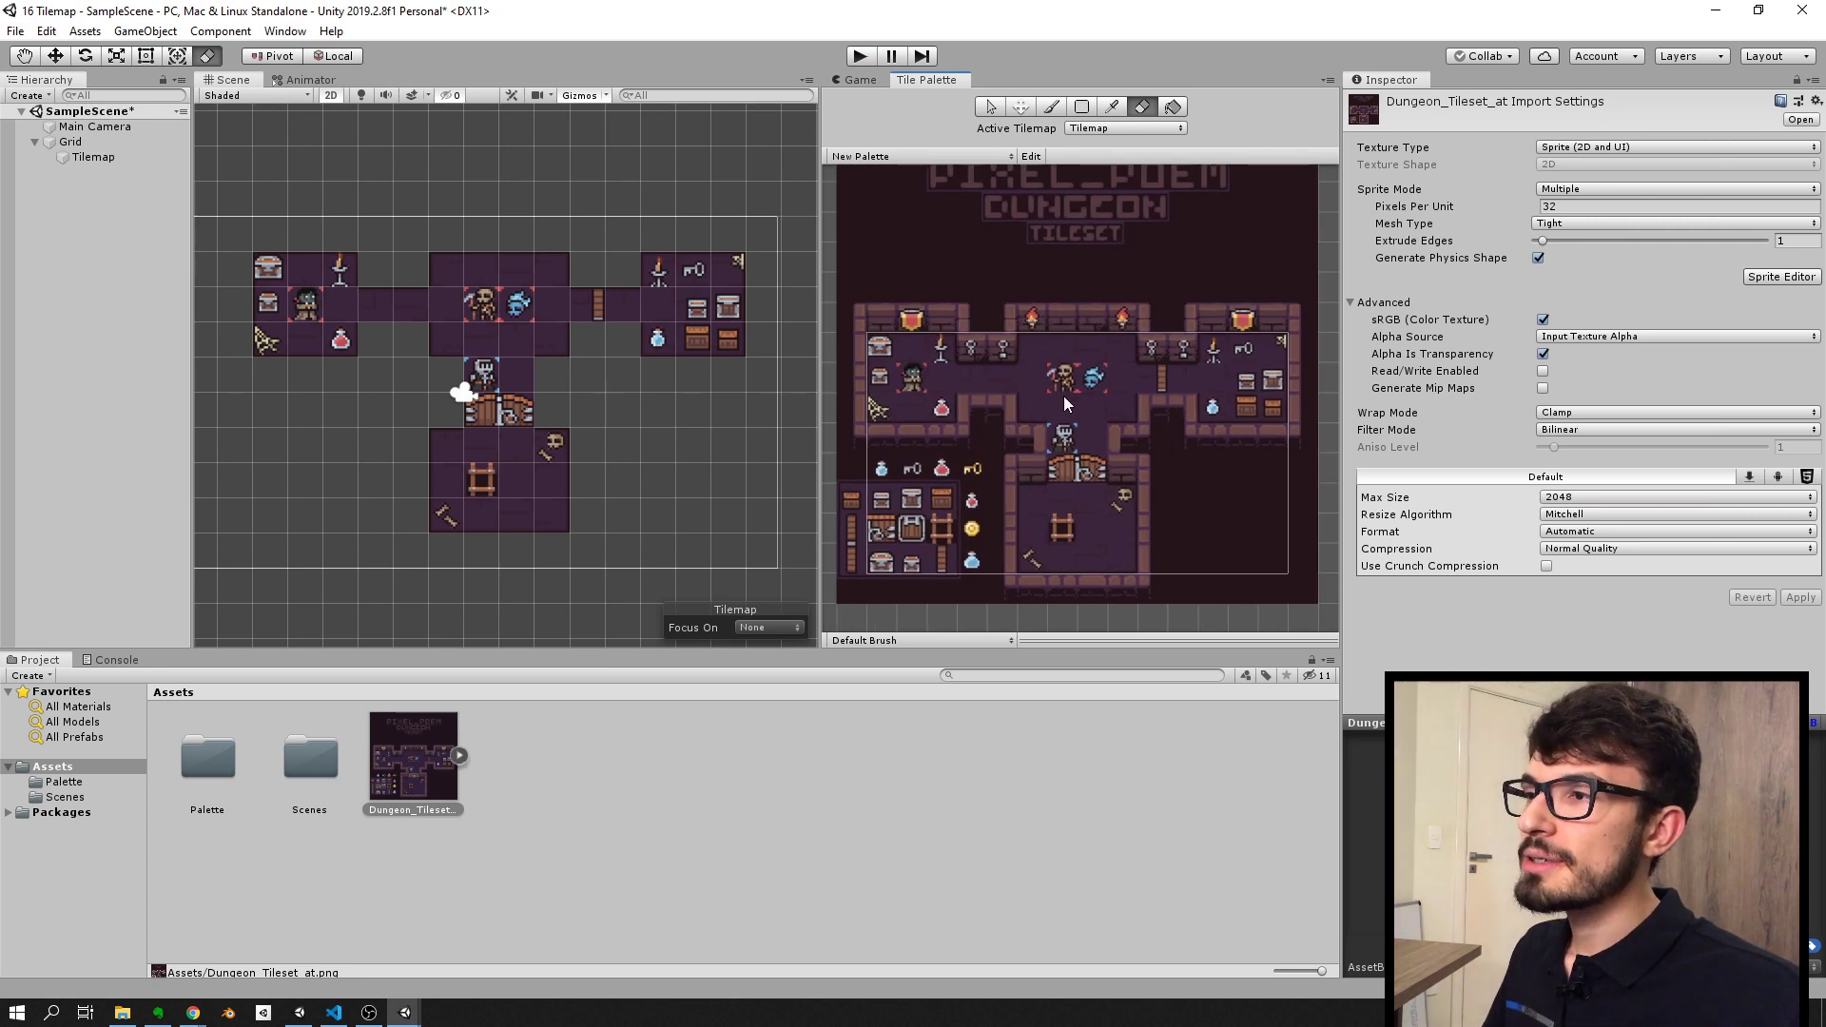
{"action": "scroll", "coordinate": [1044, 472], "scroll_direction": "down", "scroll_amount": 1}
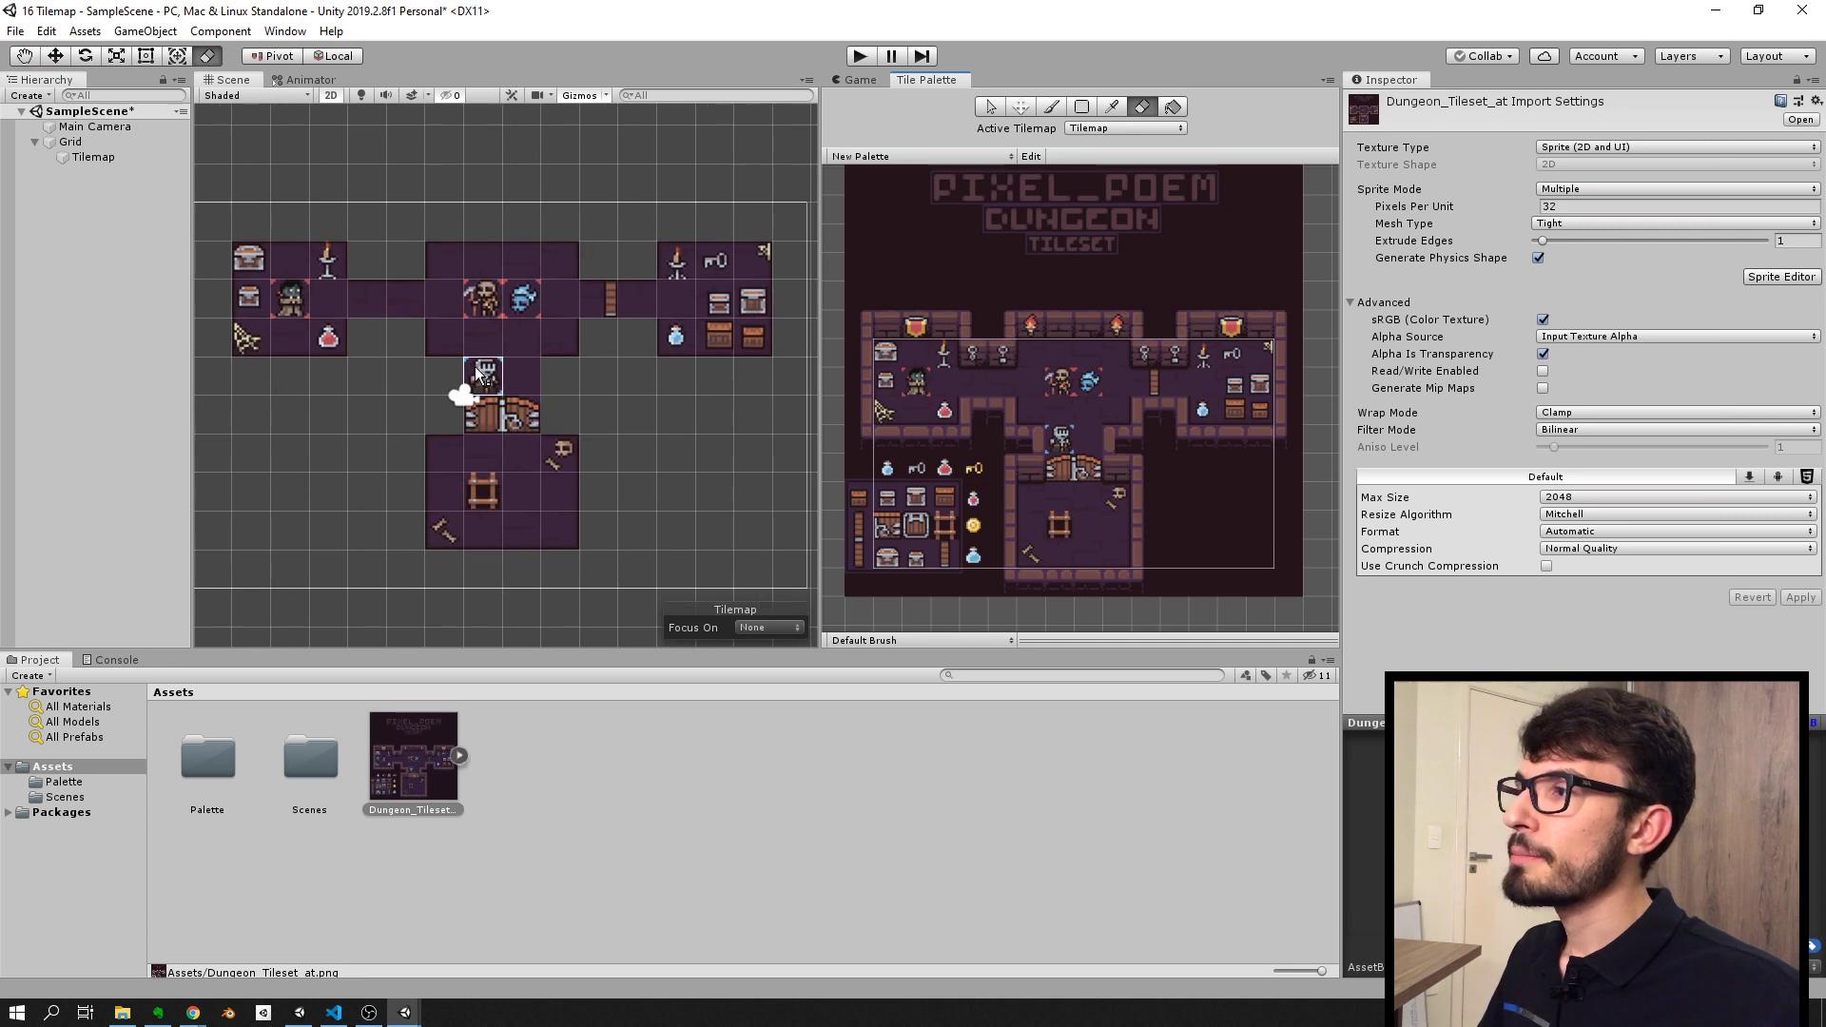
{"action": "scroll", "coordinate": [476, 367], "scroll_direction": "up", "scroll_amount": 2}
{"action": "left_click", "coordinate": [86, 158]}
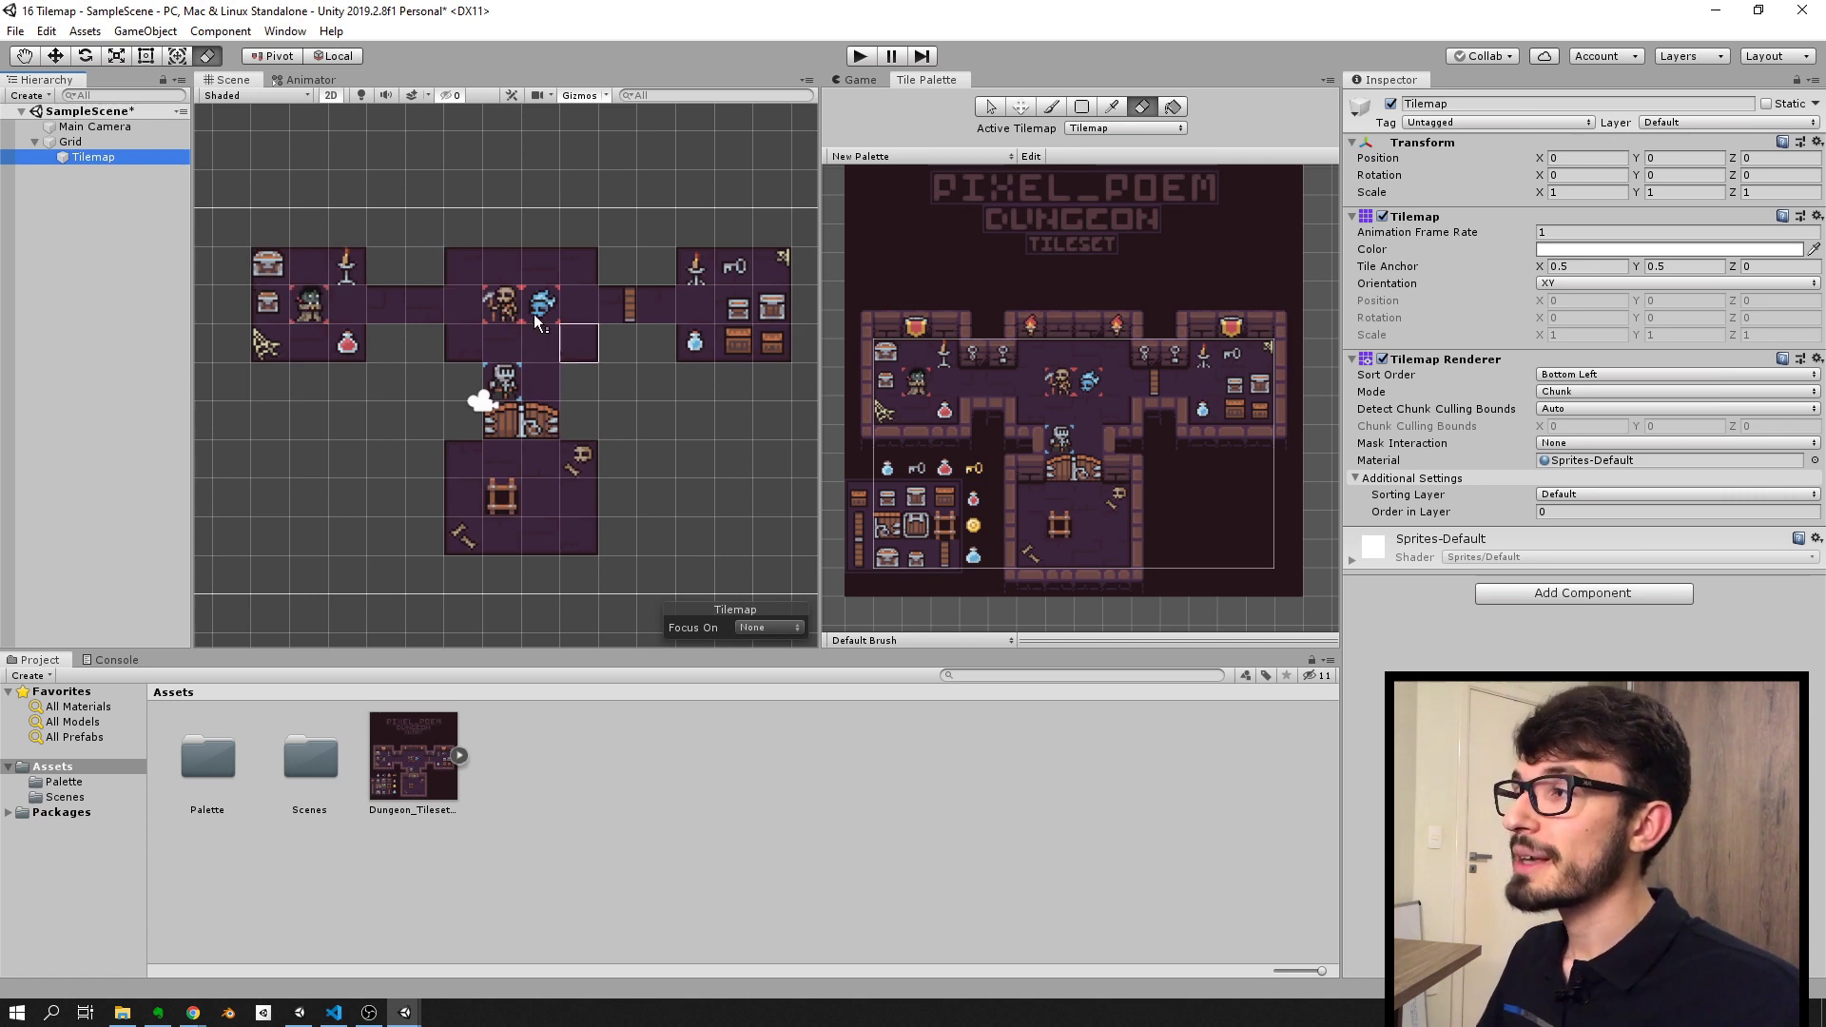
Step: Add a second tilemap under the Grid and rename it Paredes
{"action": "right_click", "coordinate": [65, 142]}
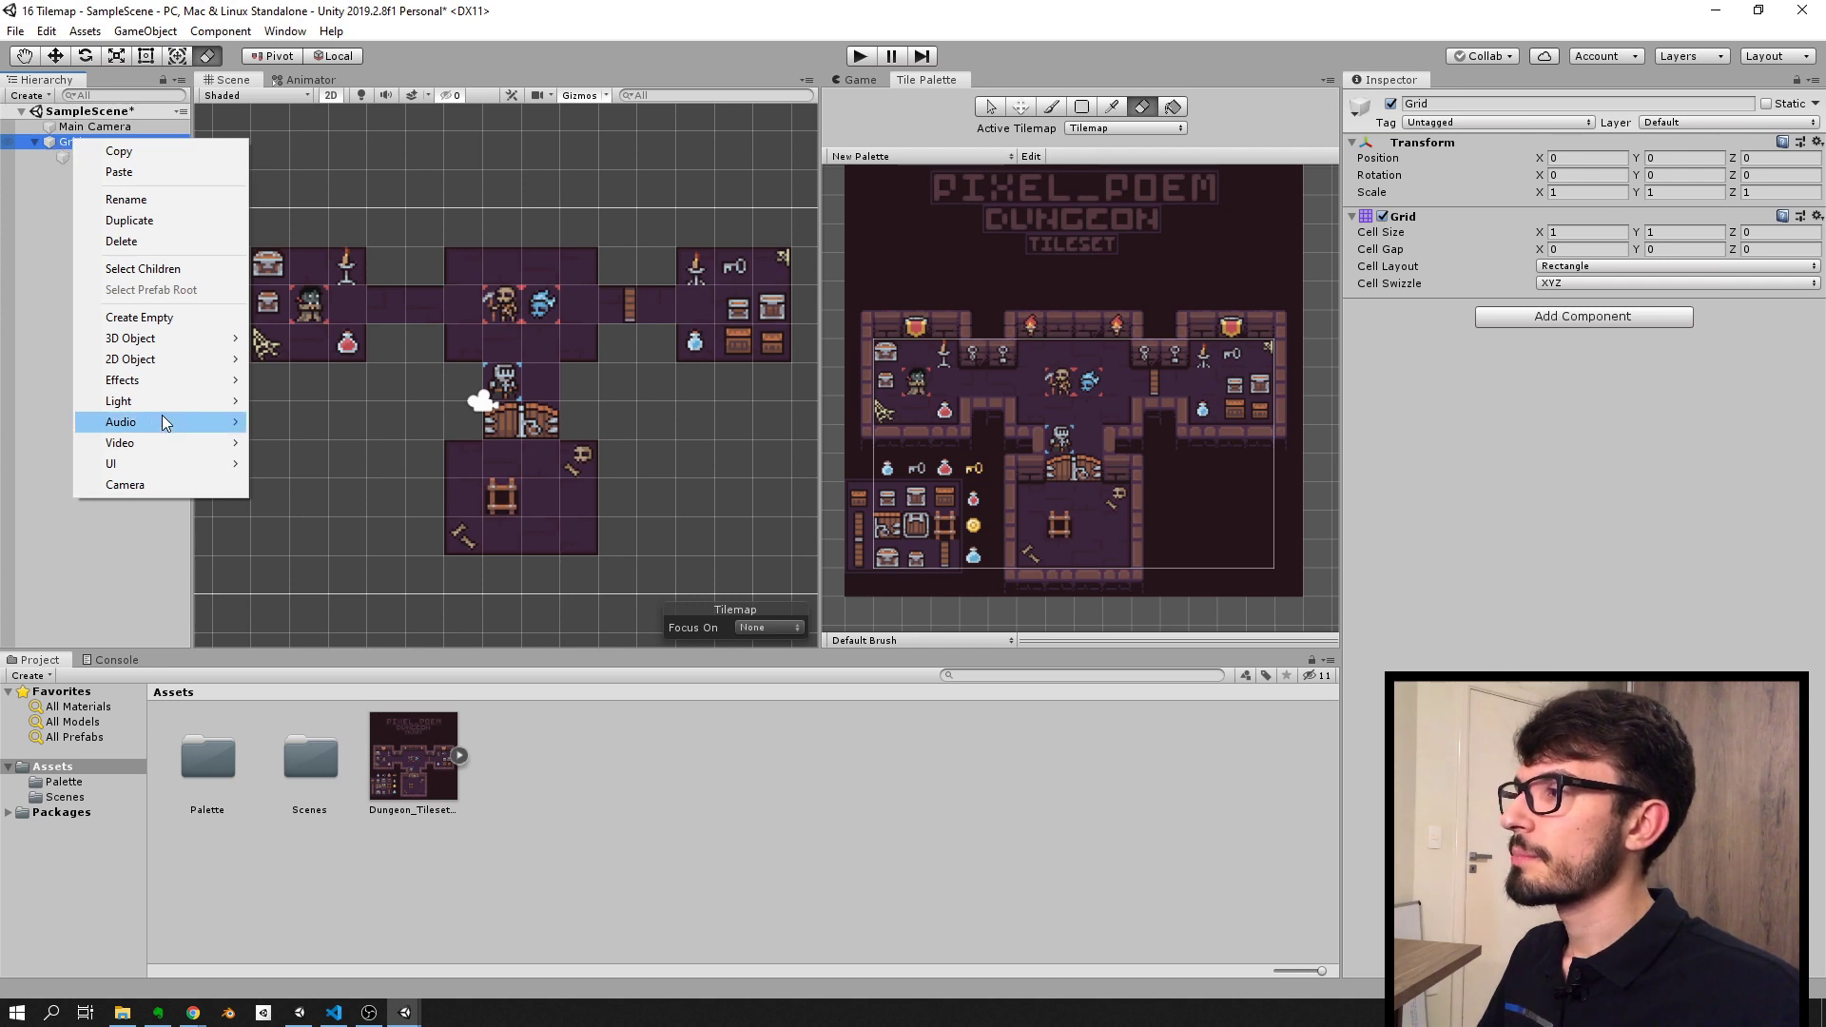
{"action": "mouse_move", "coordinate": [166, 369]}
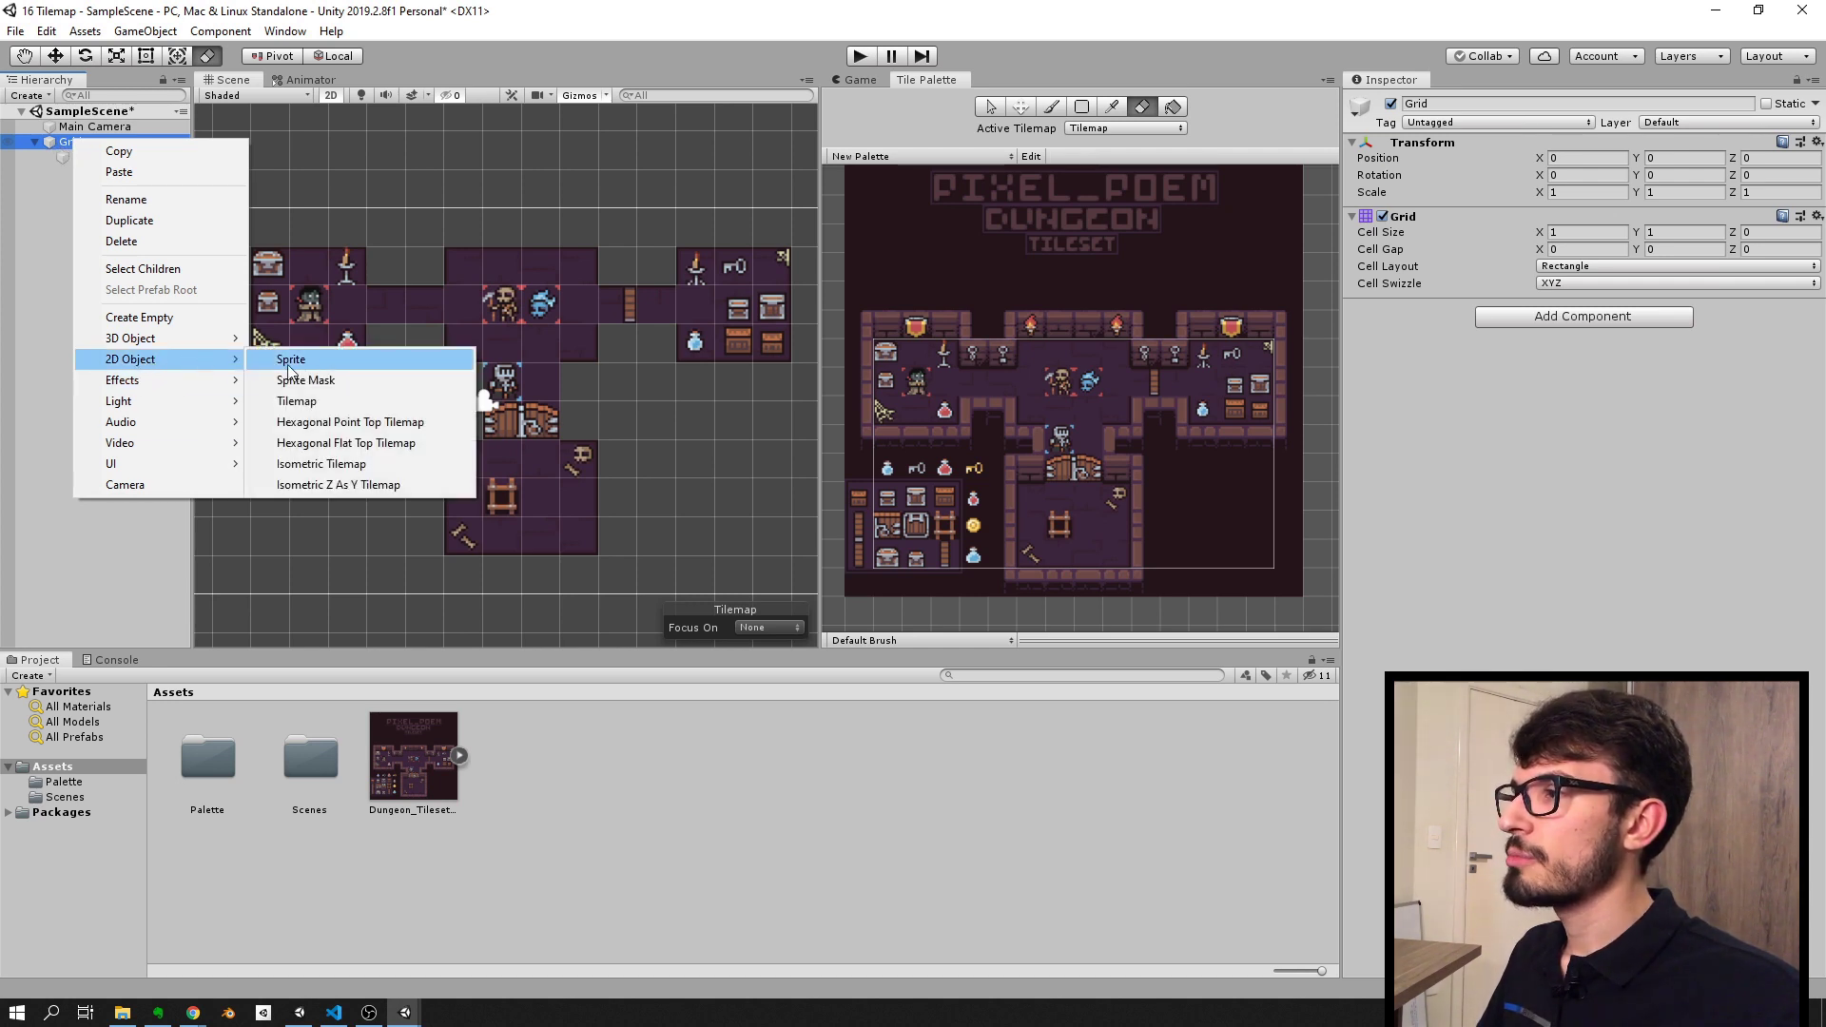
{"action": "left_click", "coordinate": [295, 400]}
{"action": "left_click", "coordinate": [105, 172]}
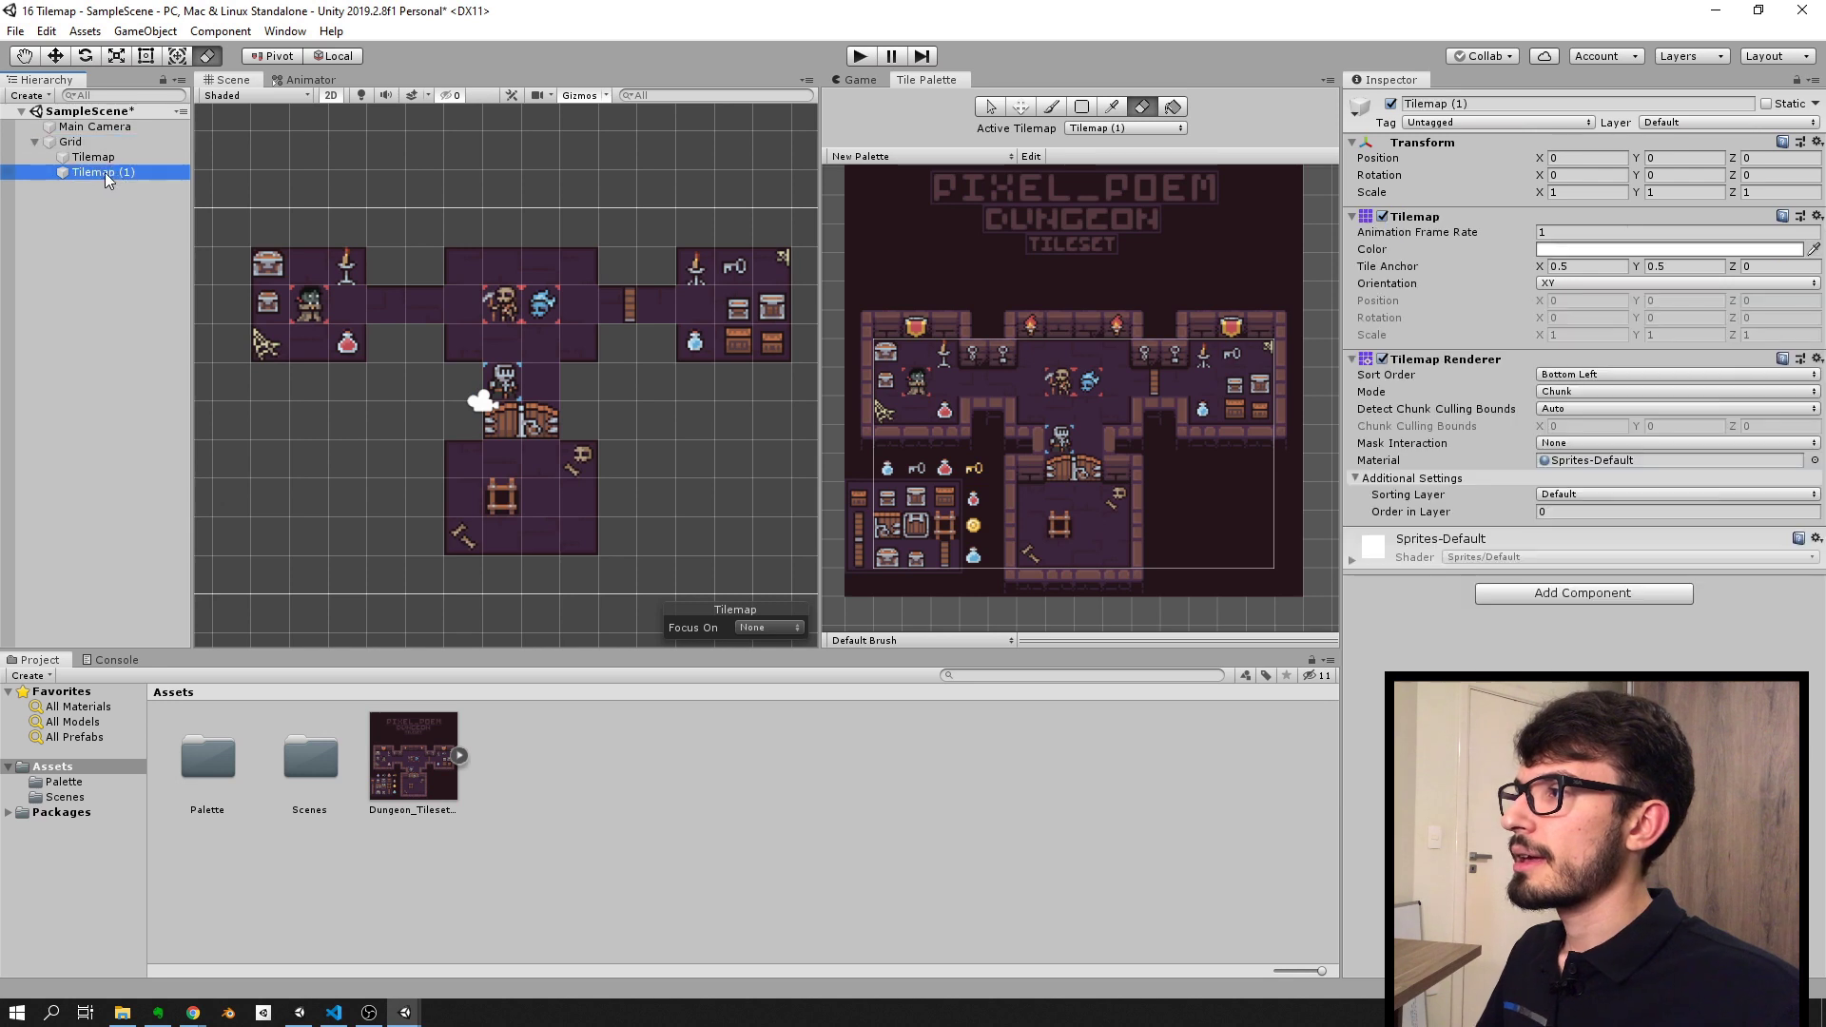
{"action": "left_click", "coordinate": [113, 171]}
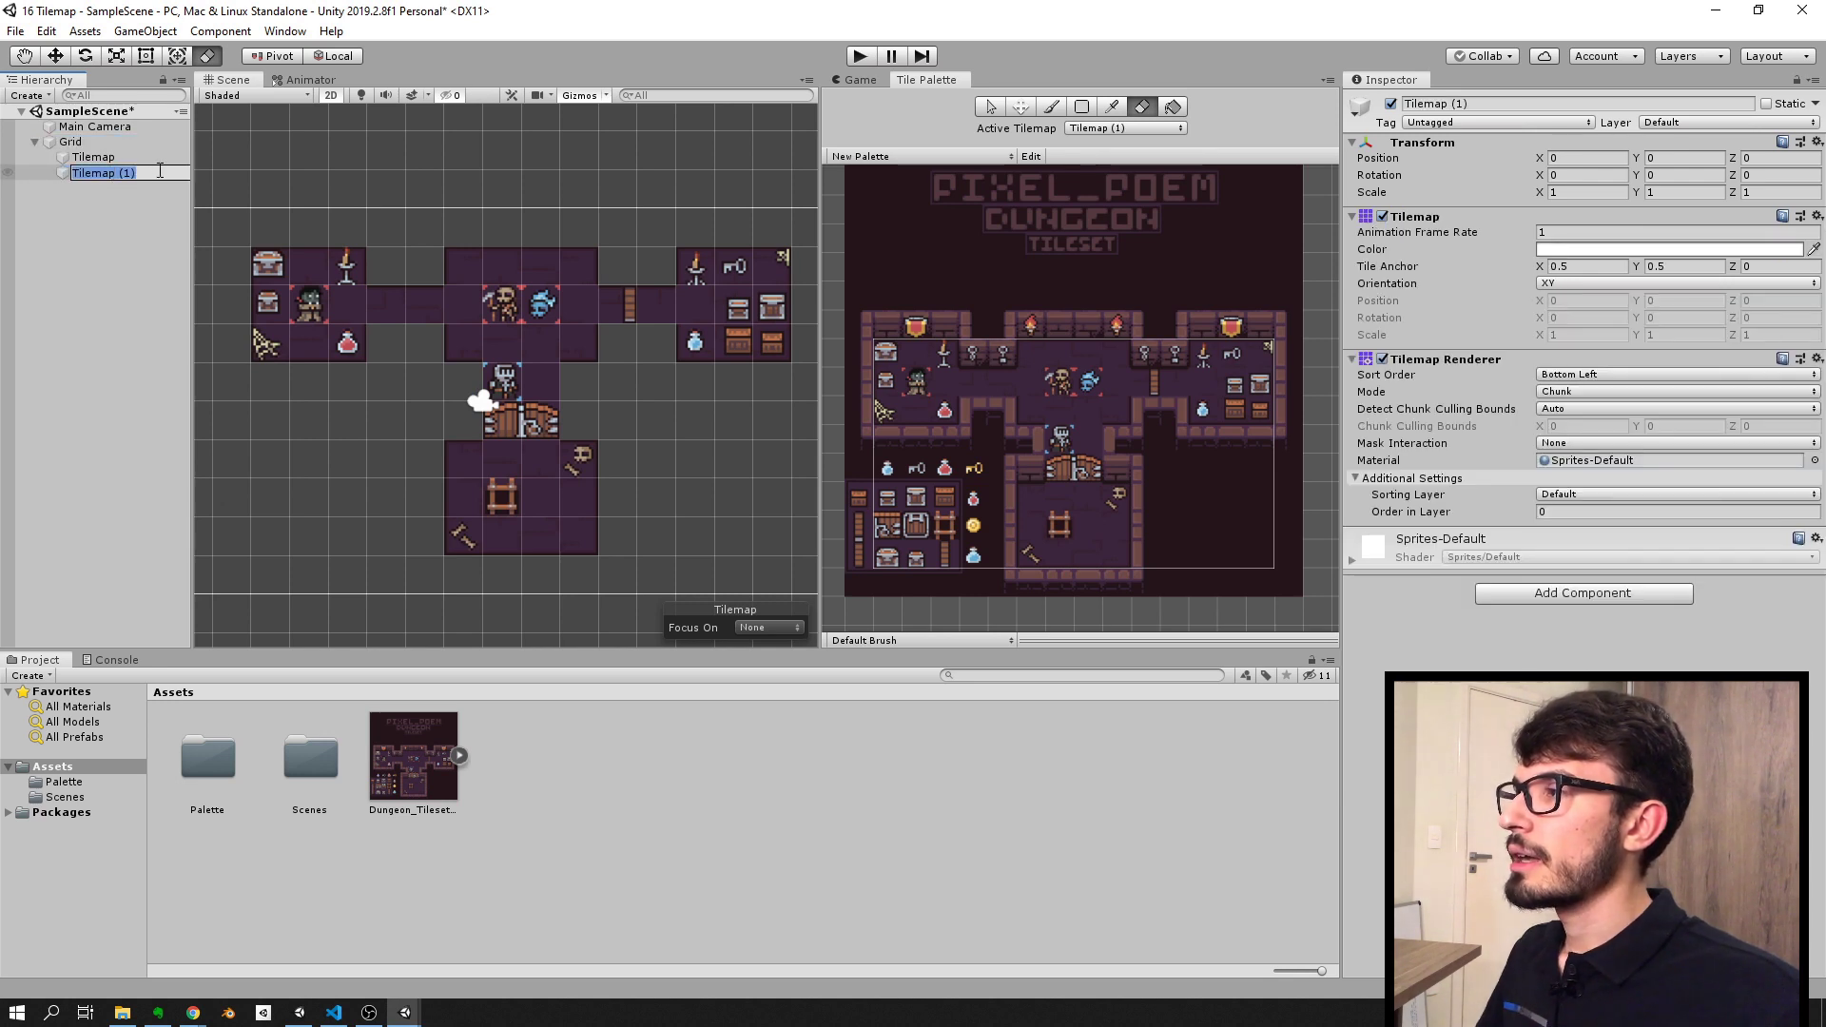
{"action": "type", "text": "Pa"}
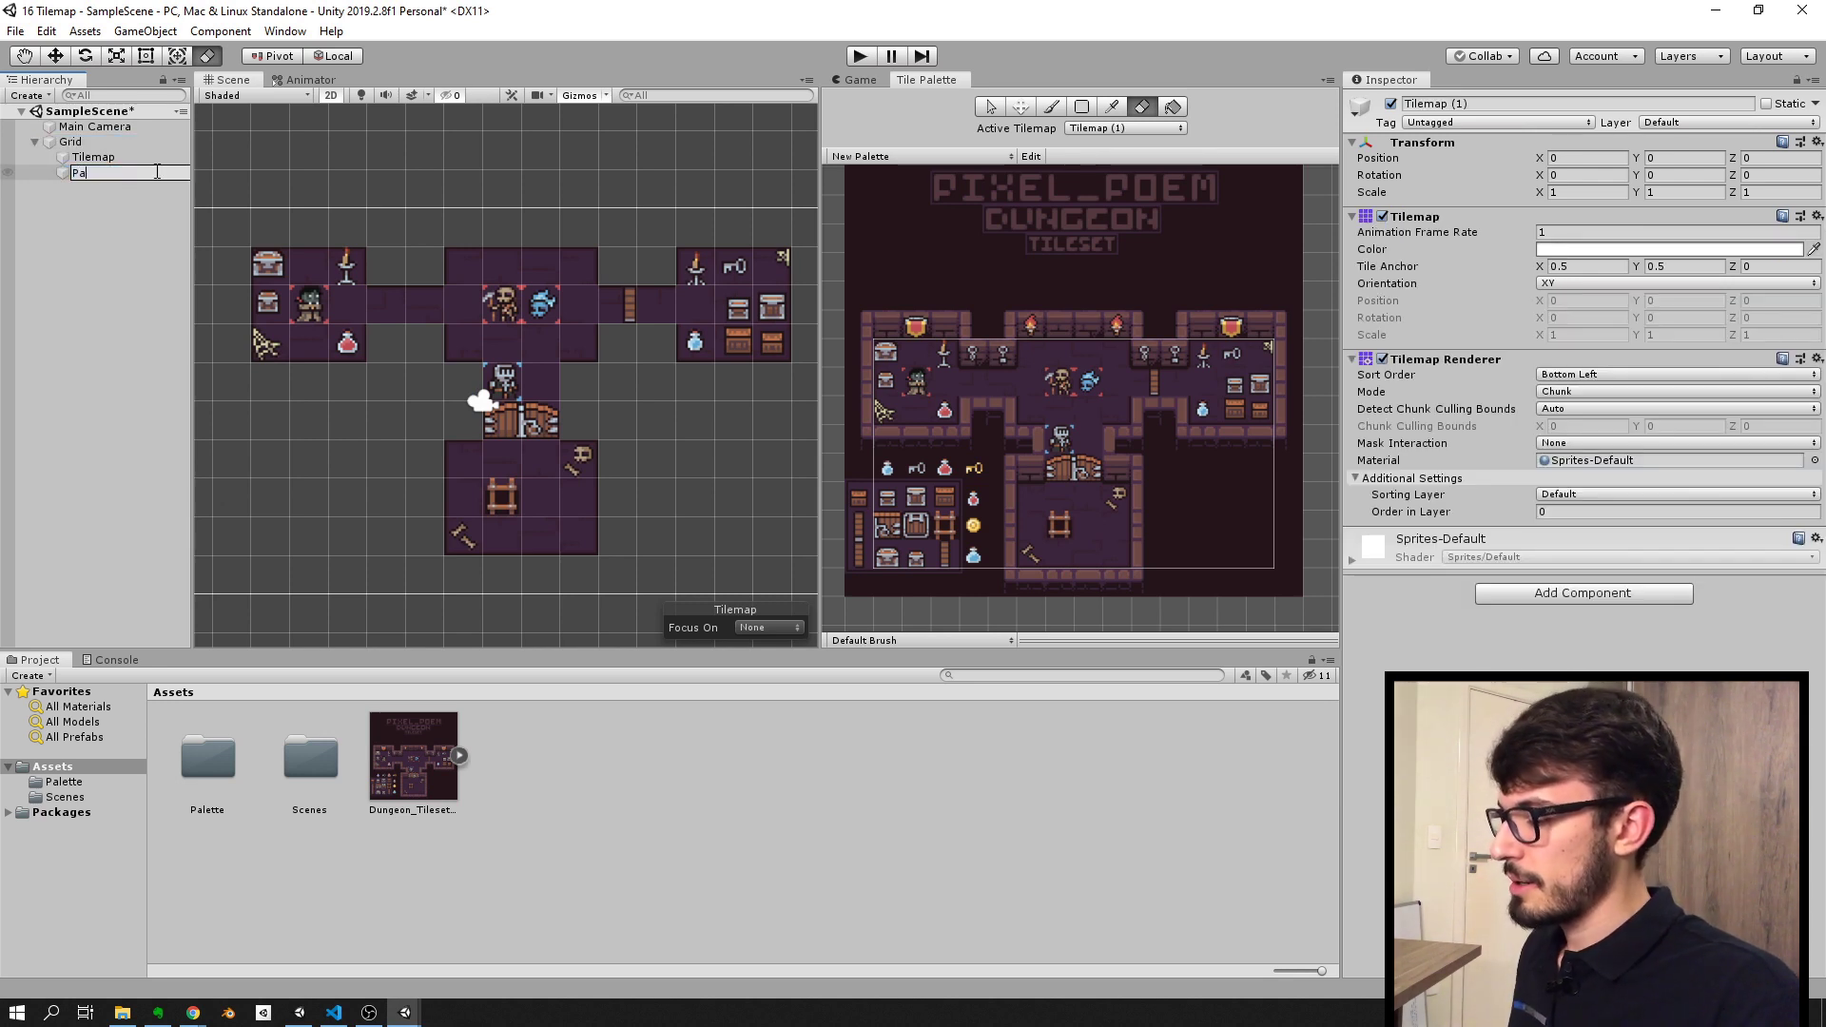
{"action": "type", "text": "redes"}
{"action": "key", "text": "Return"}
Step: Rename the floor tilemap to Chão, then select Paredes
{"action": "left_click", "coordinate": [96, 160]}
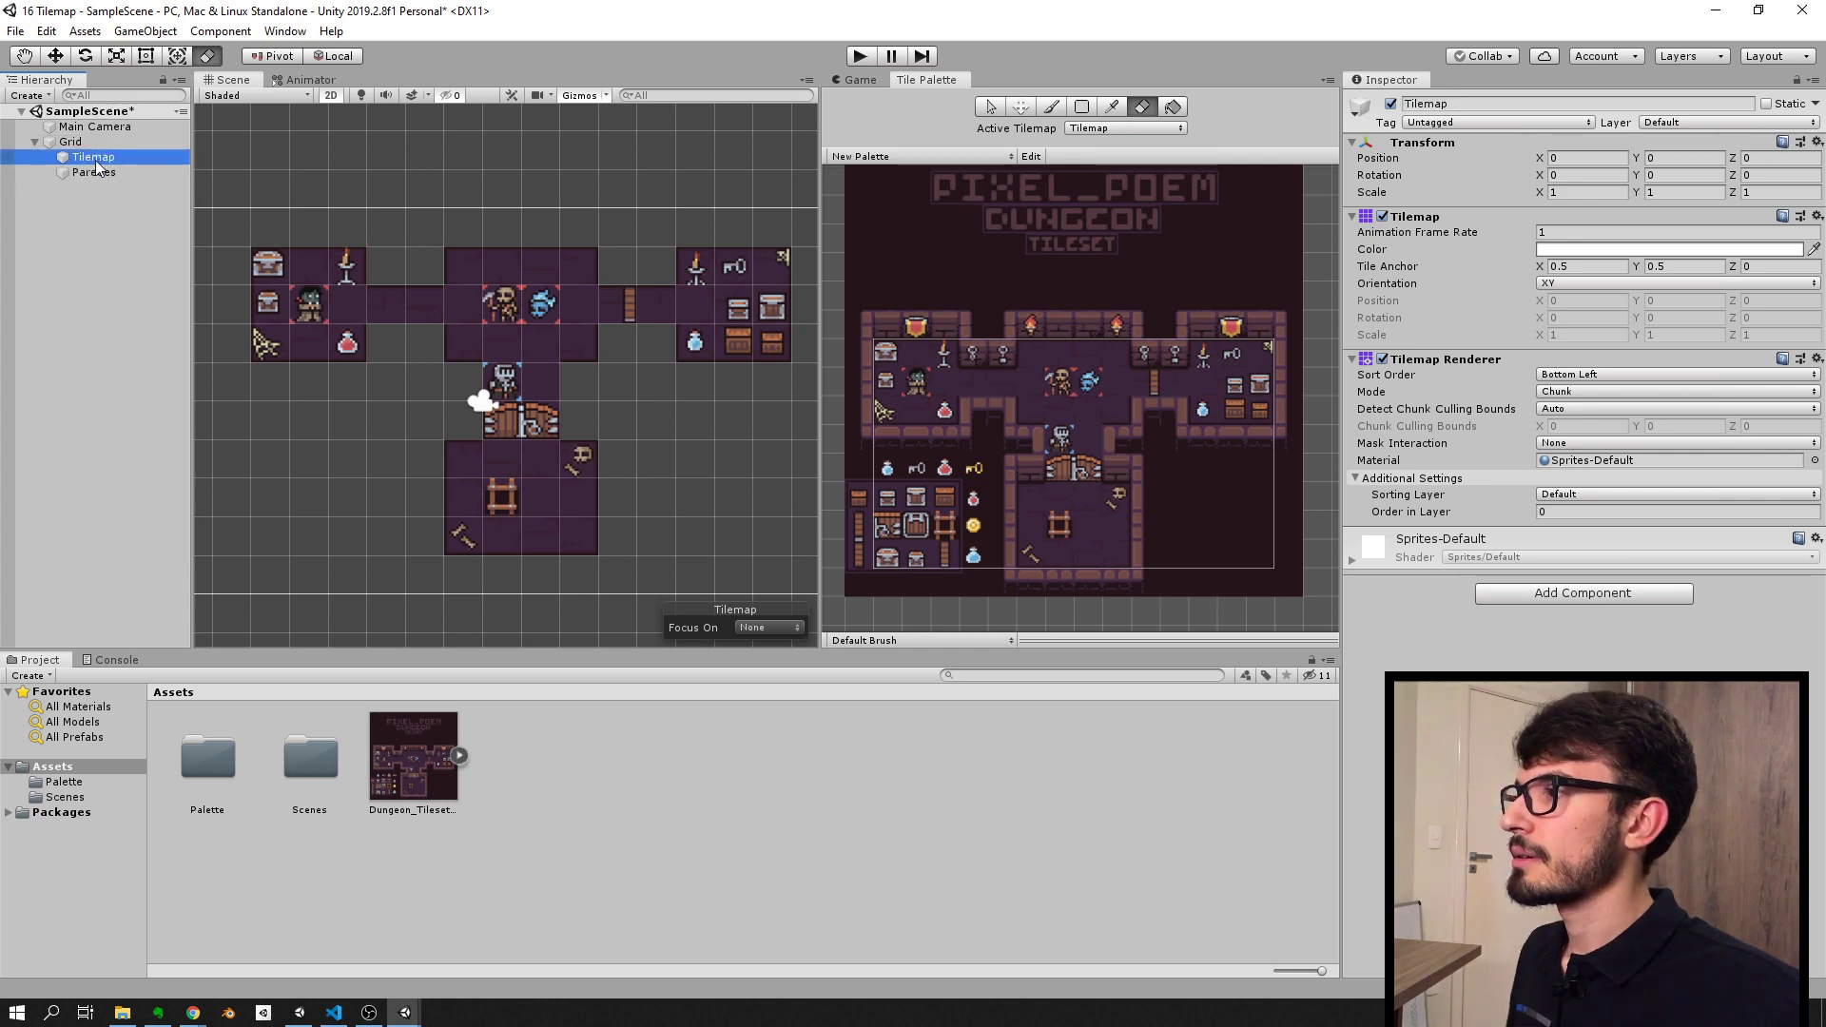
{"action": "left_click", "coordinate": [96, 161]}
{"action": "type", "text": "Ch"}
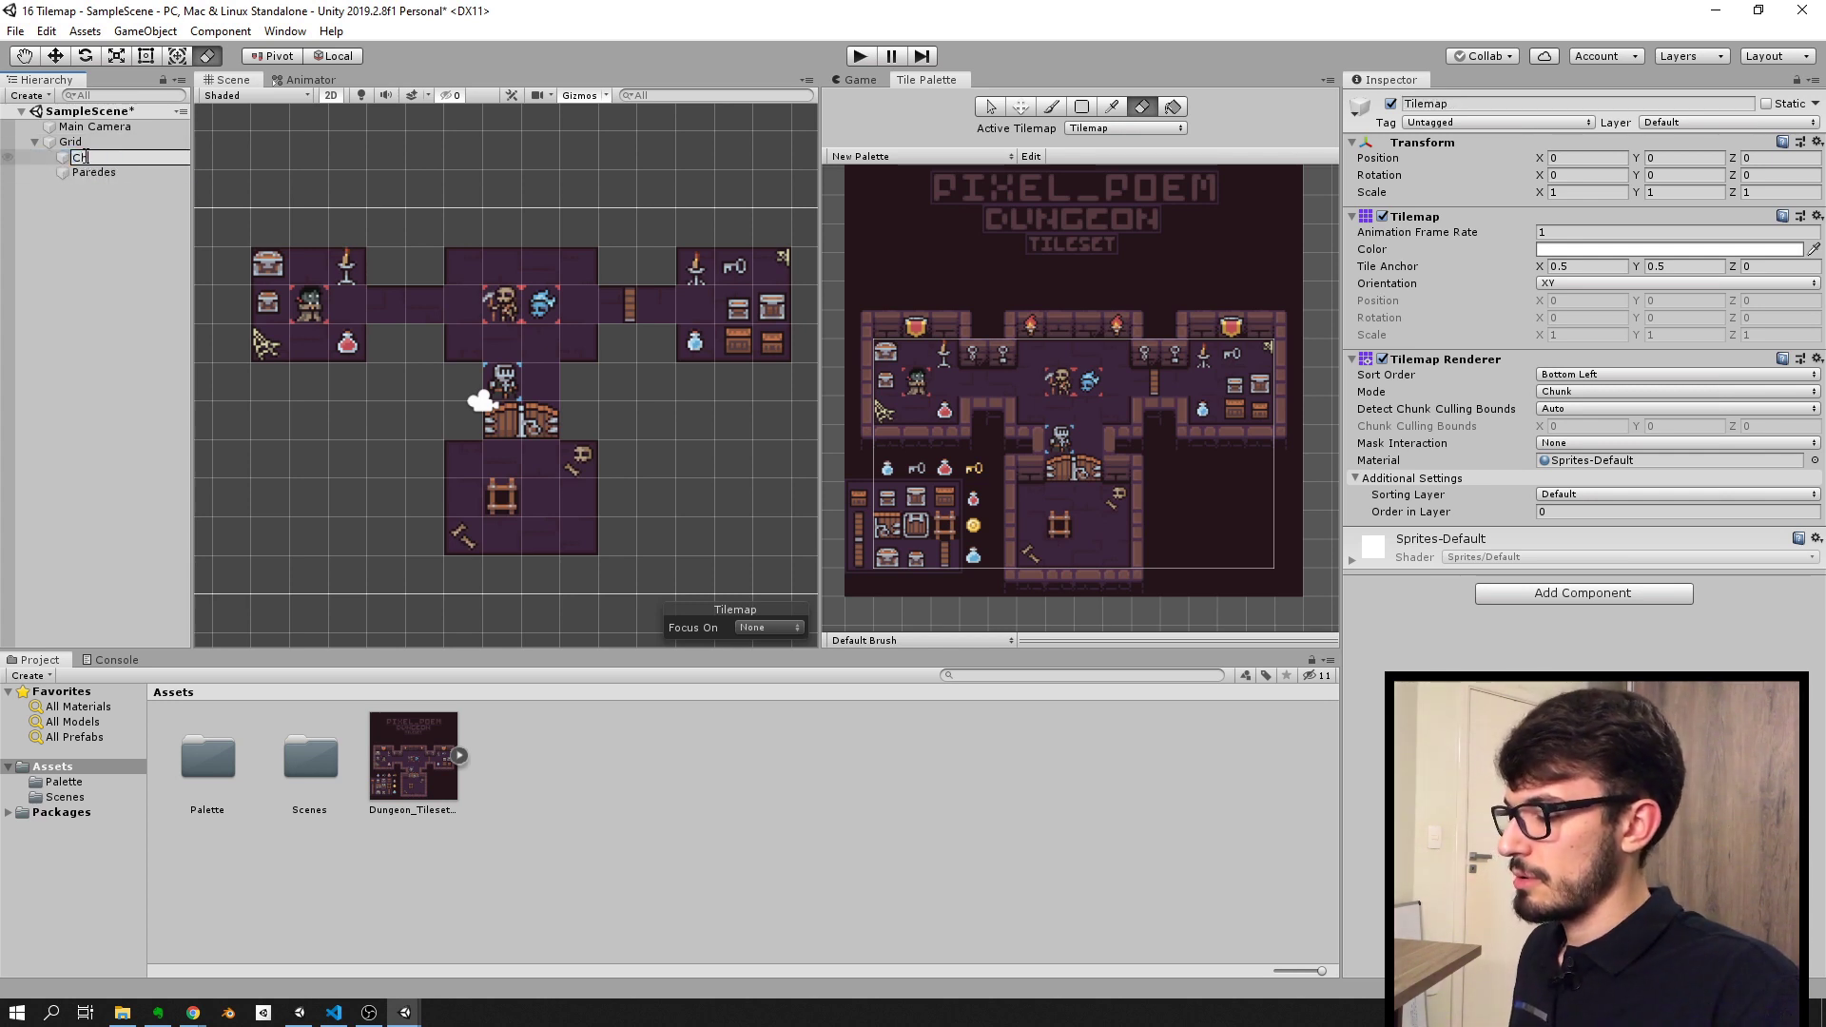
{"action": "type", "text": "ão"}
{"action": "key", "text": "Return"}
{"action": "left_click", "coordinate": [107, 174]}
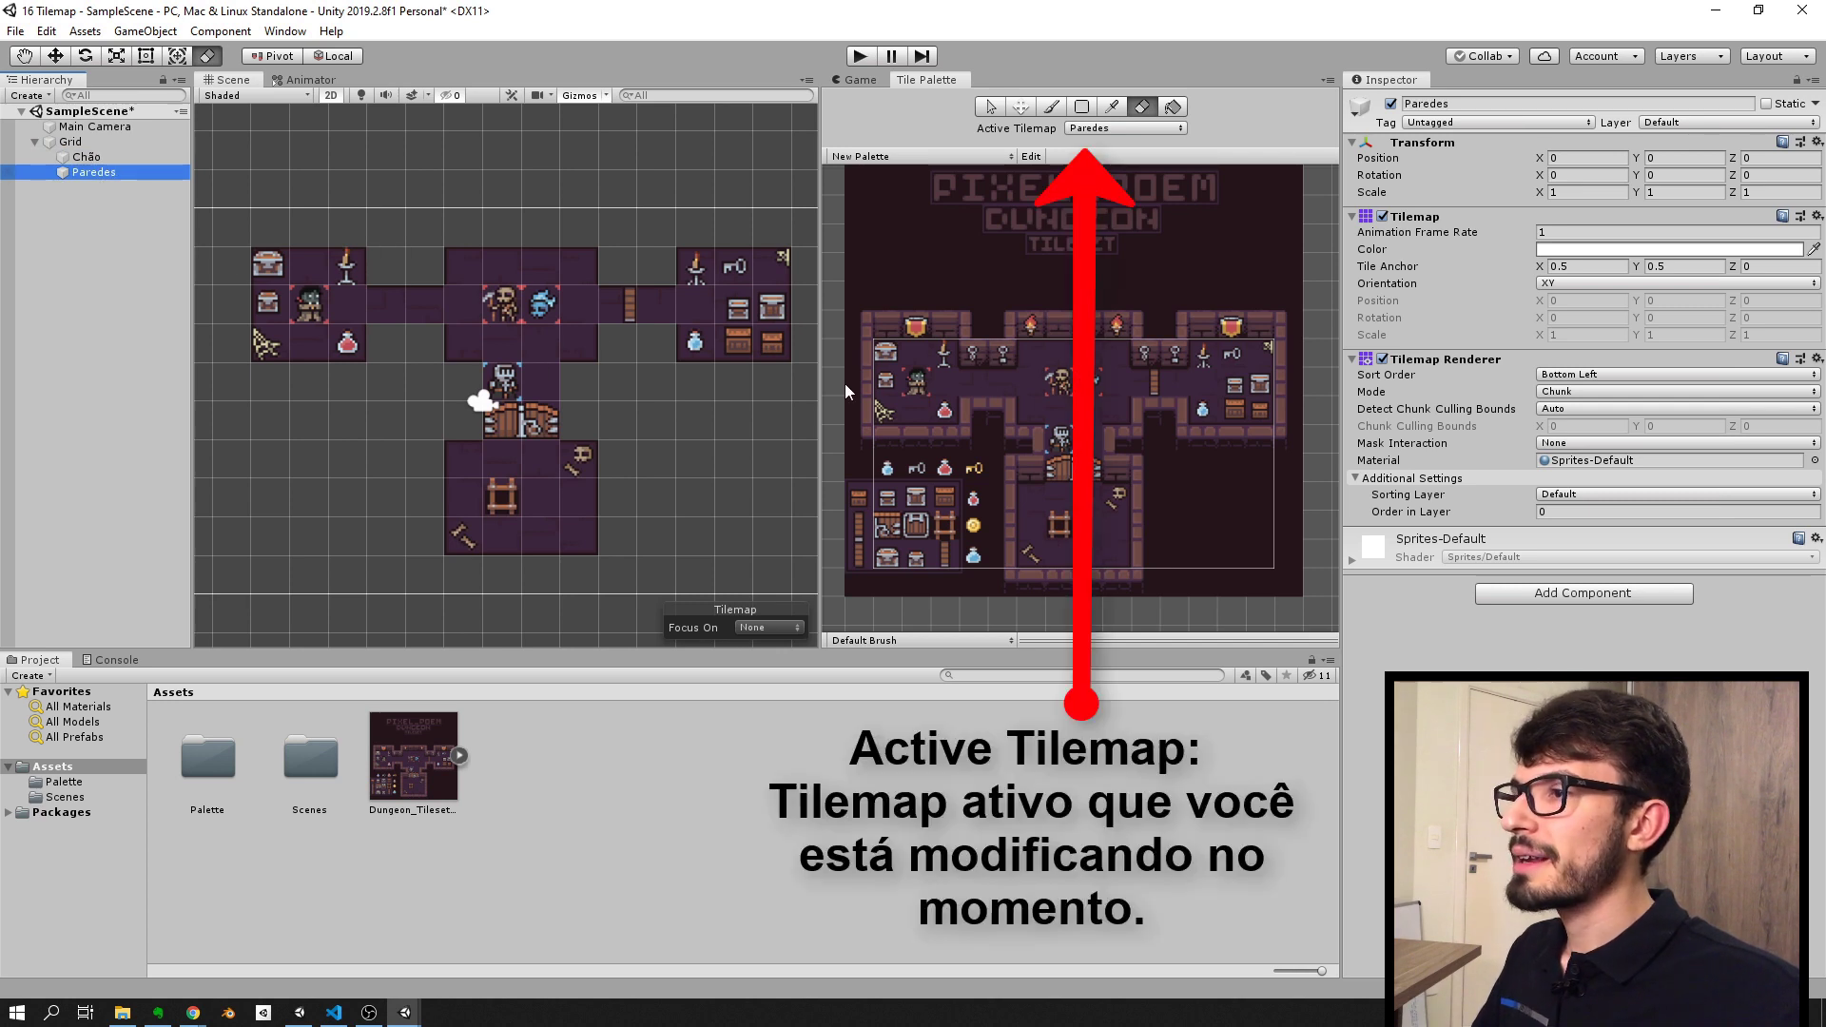
Step: Pick a column and then single tiles from the Tile Palette
{"action": "left_click_drag", "start_coordinate": [865, 323], "coordinate": [866, 430]}
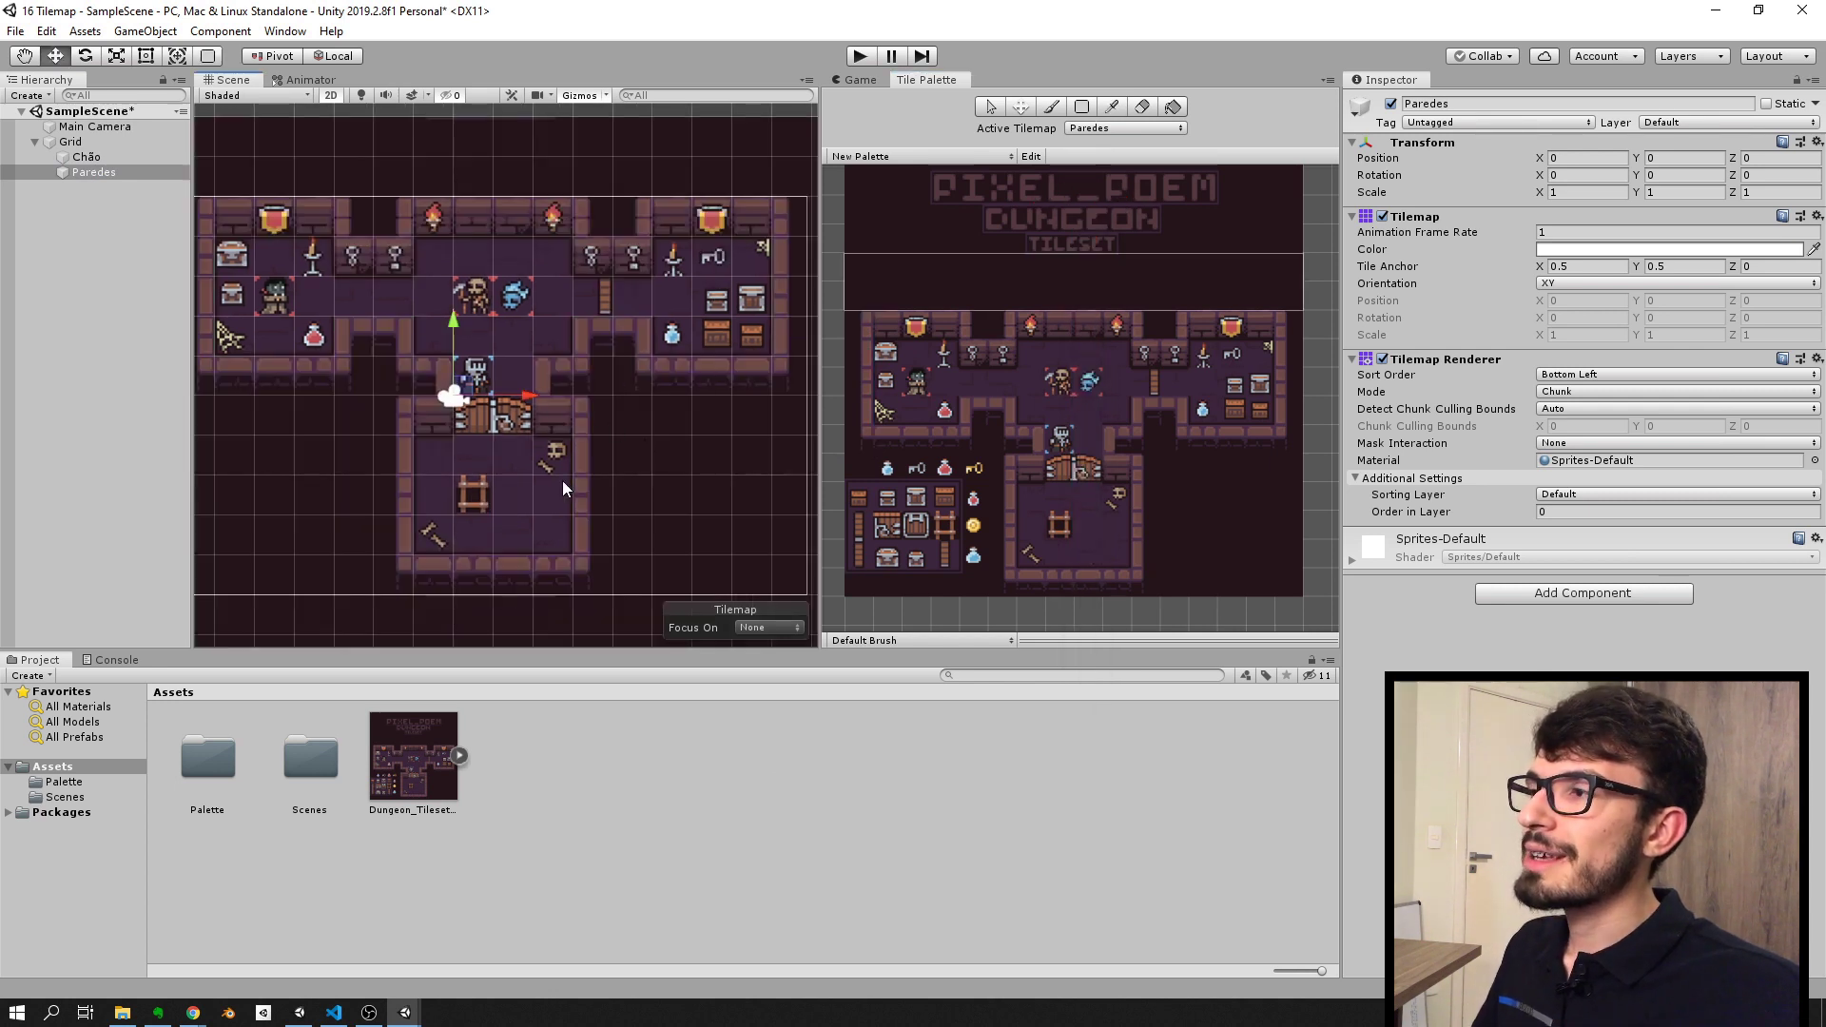
{"action": "scroll", "coordinate": [555, 398], "scroll_direction": "down", "scroll_amount": 2}
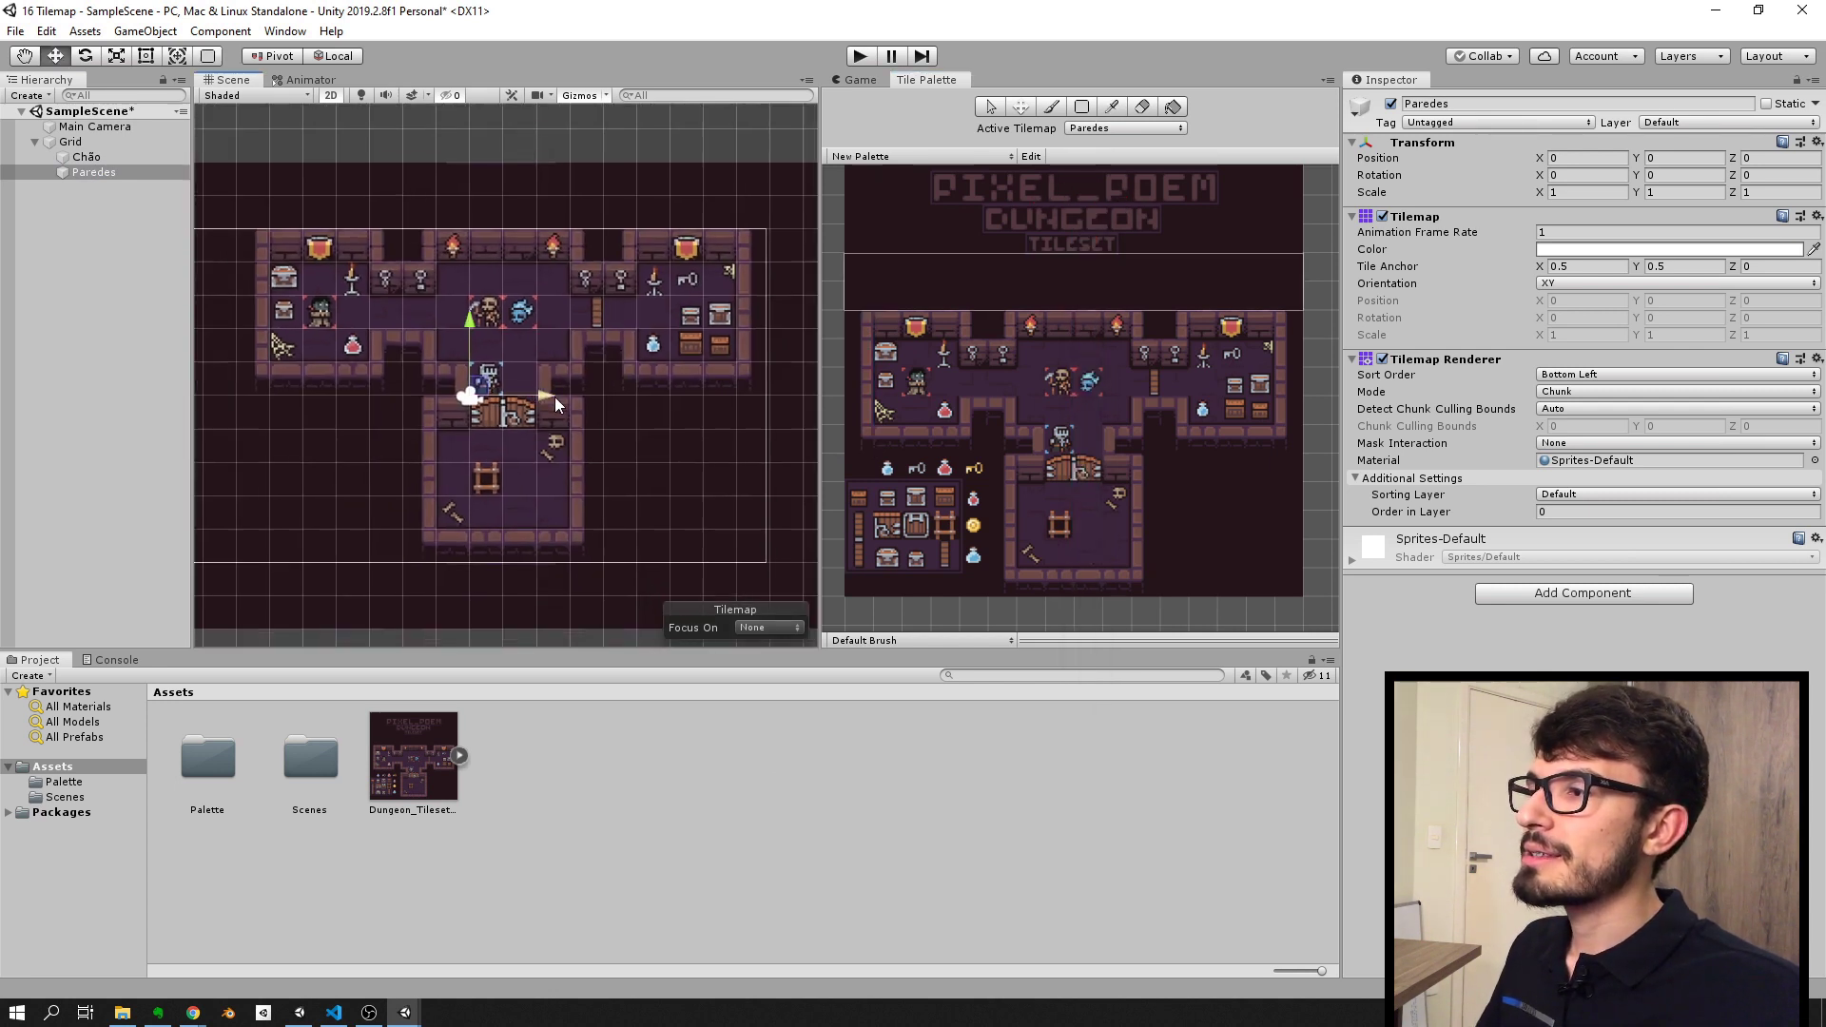
{"action": "left_click", "coordinate": [978, 284]}
{"action": "left_click", "coordinate": [894, 299]}
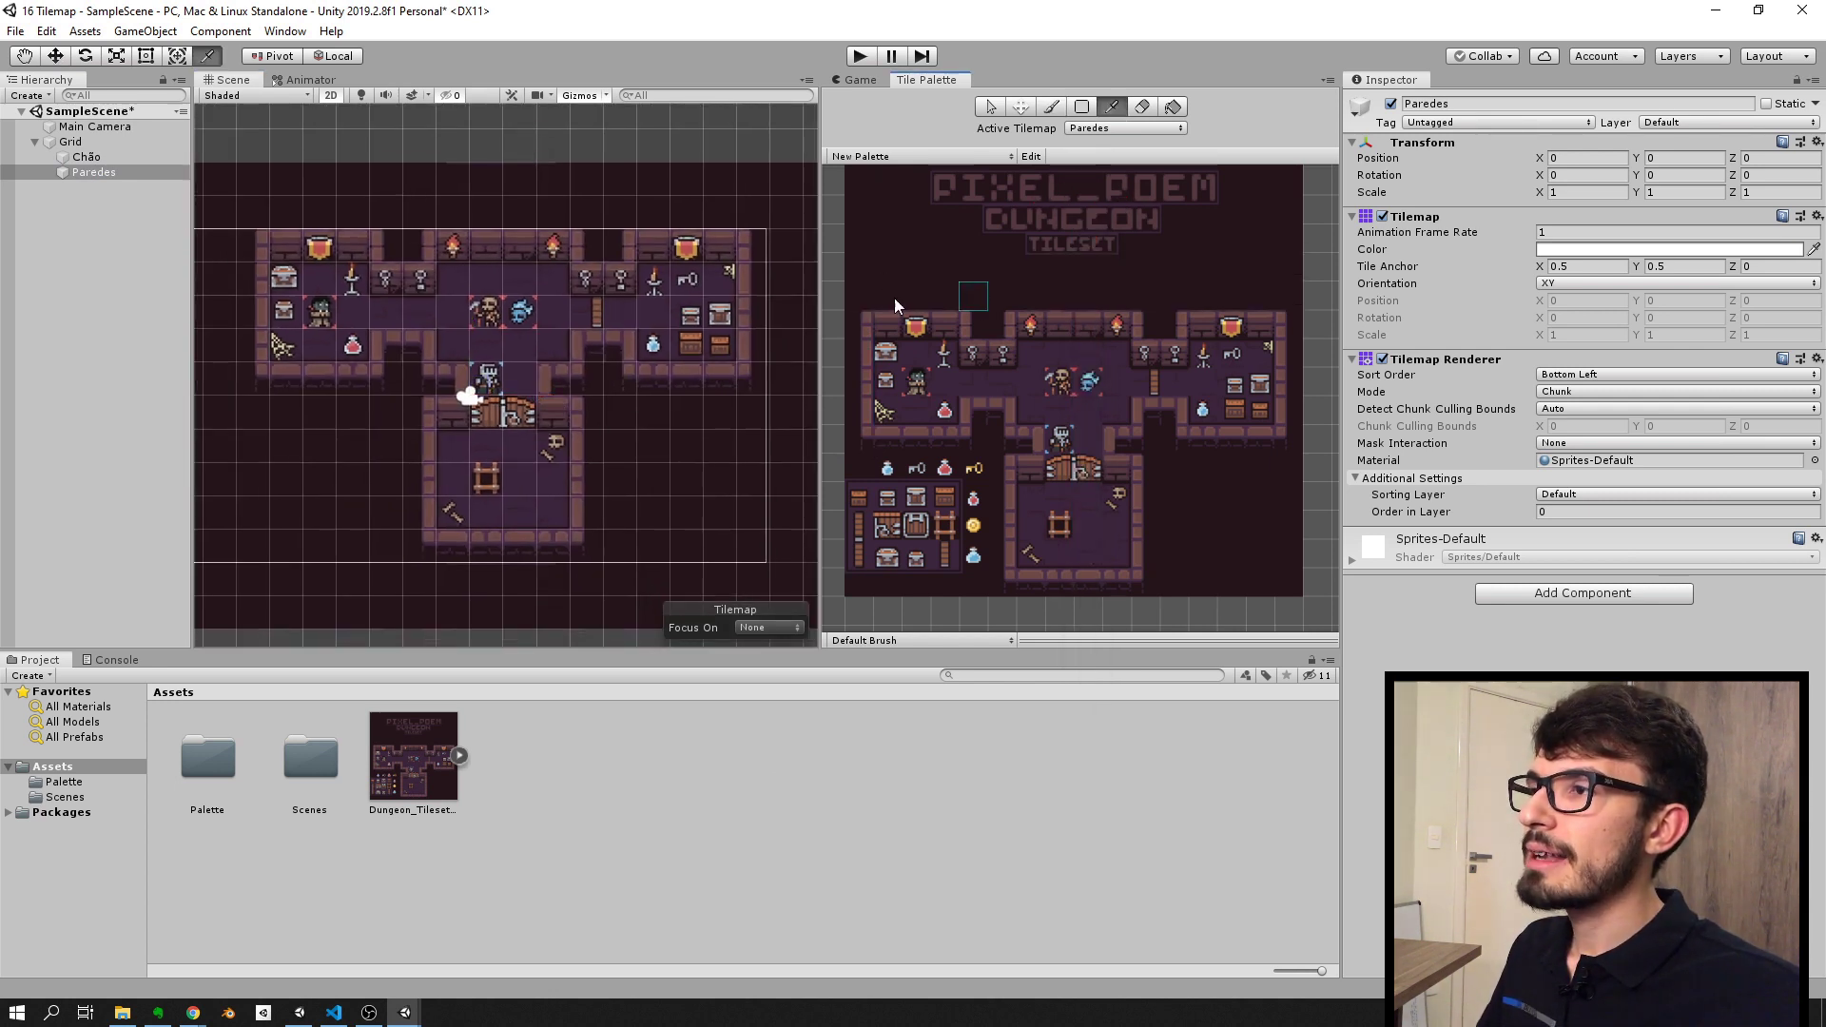
Step: Clear one dungeon tile with an empty-cell brush, then switch to the Move tool (W)
{"action": "left_click", "coordinate": [1162, 492]}
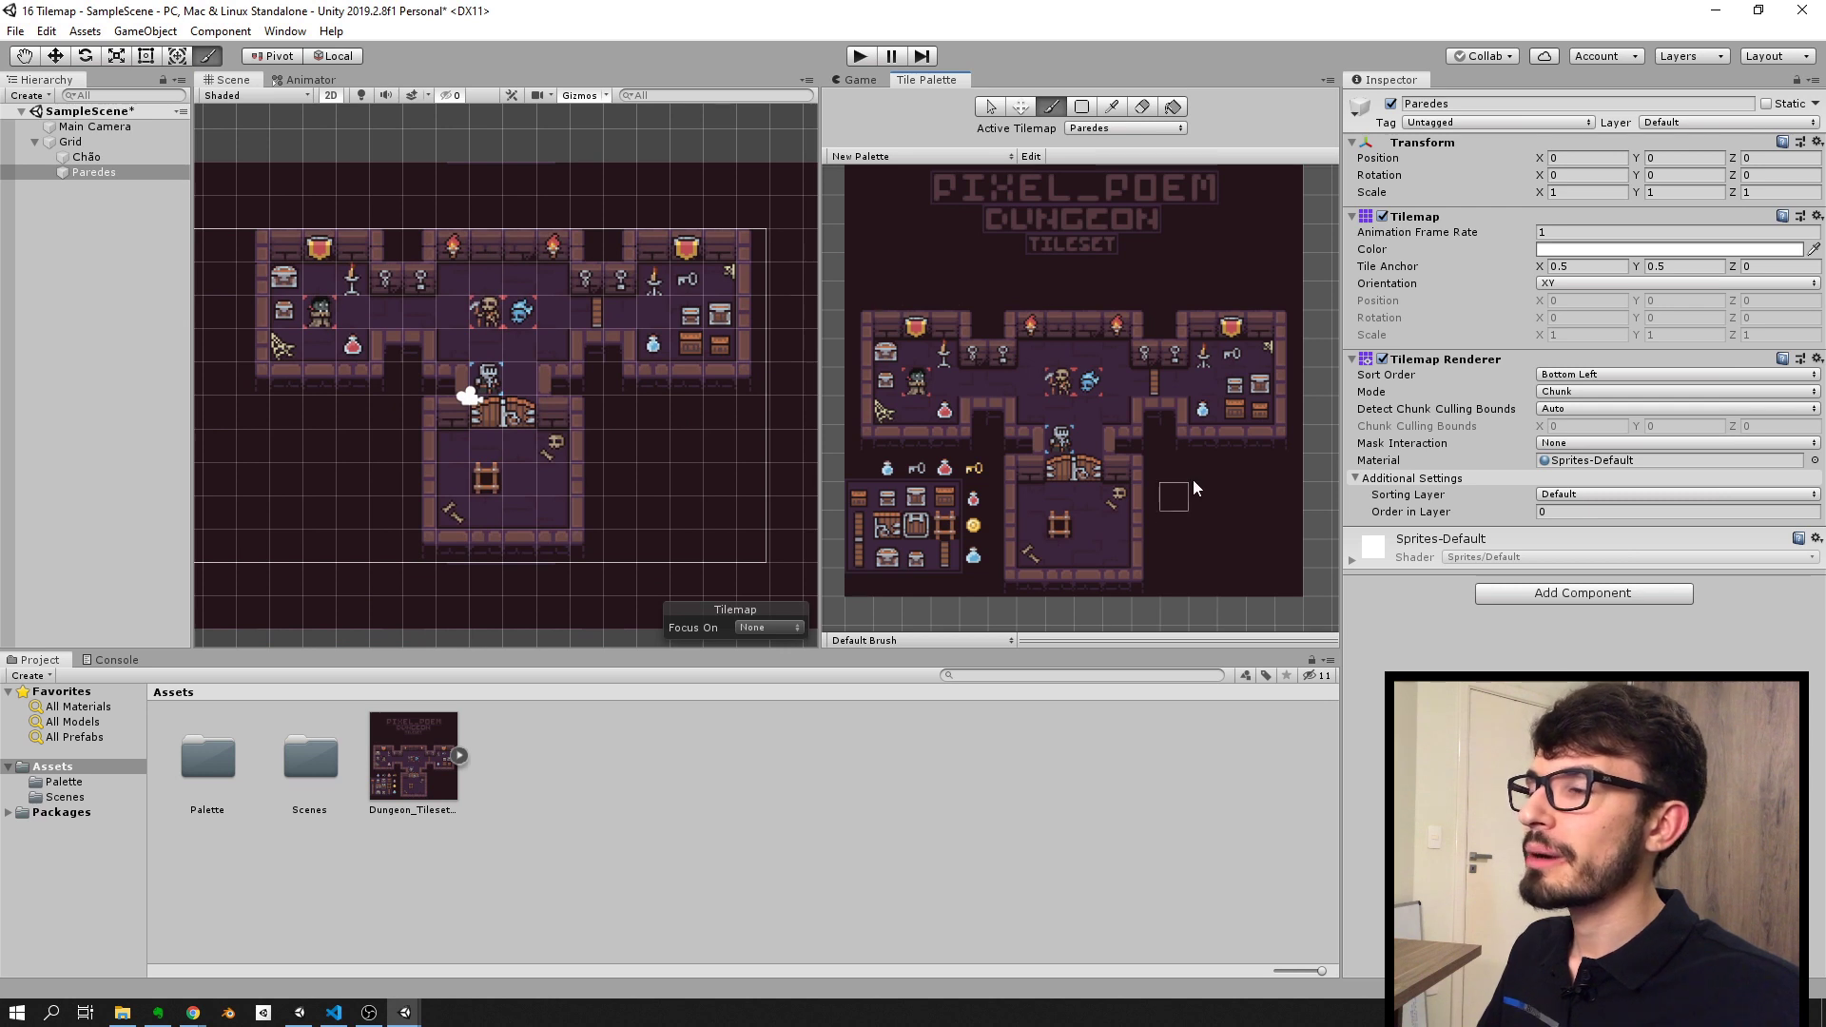
{"action": "scroll", "coordinate": [500, 259], "scroll_direction": "up", "scroll_amount": 1}
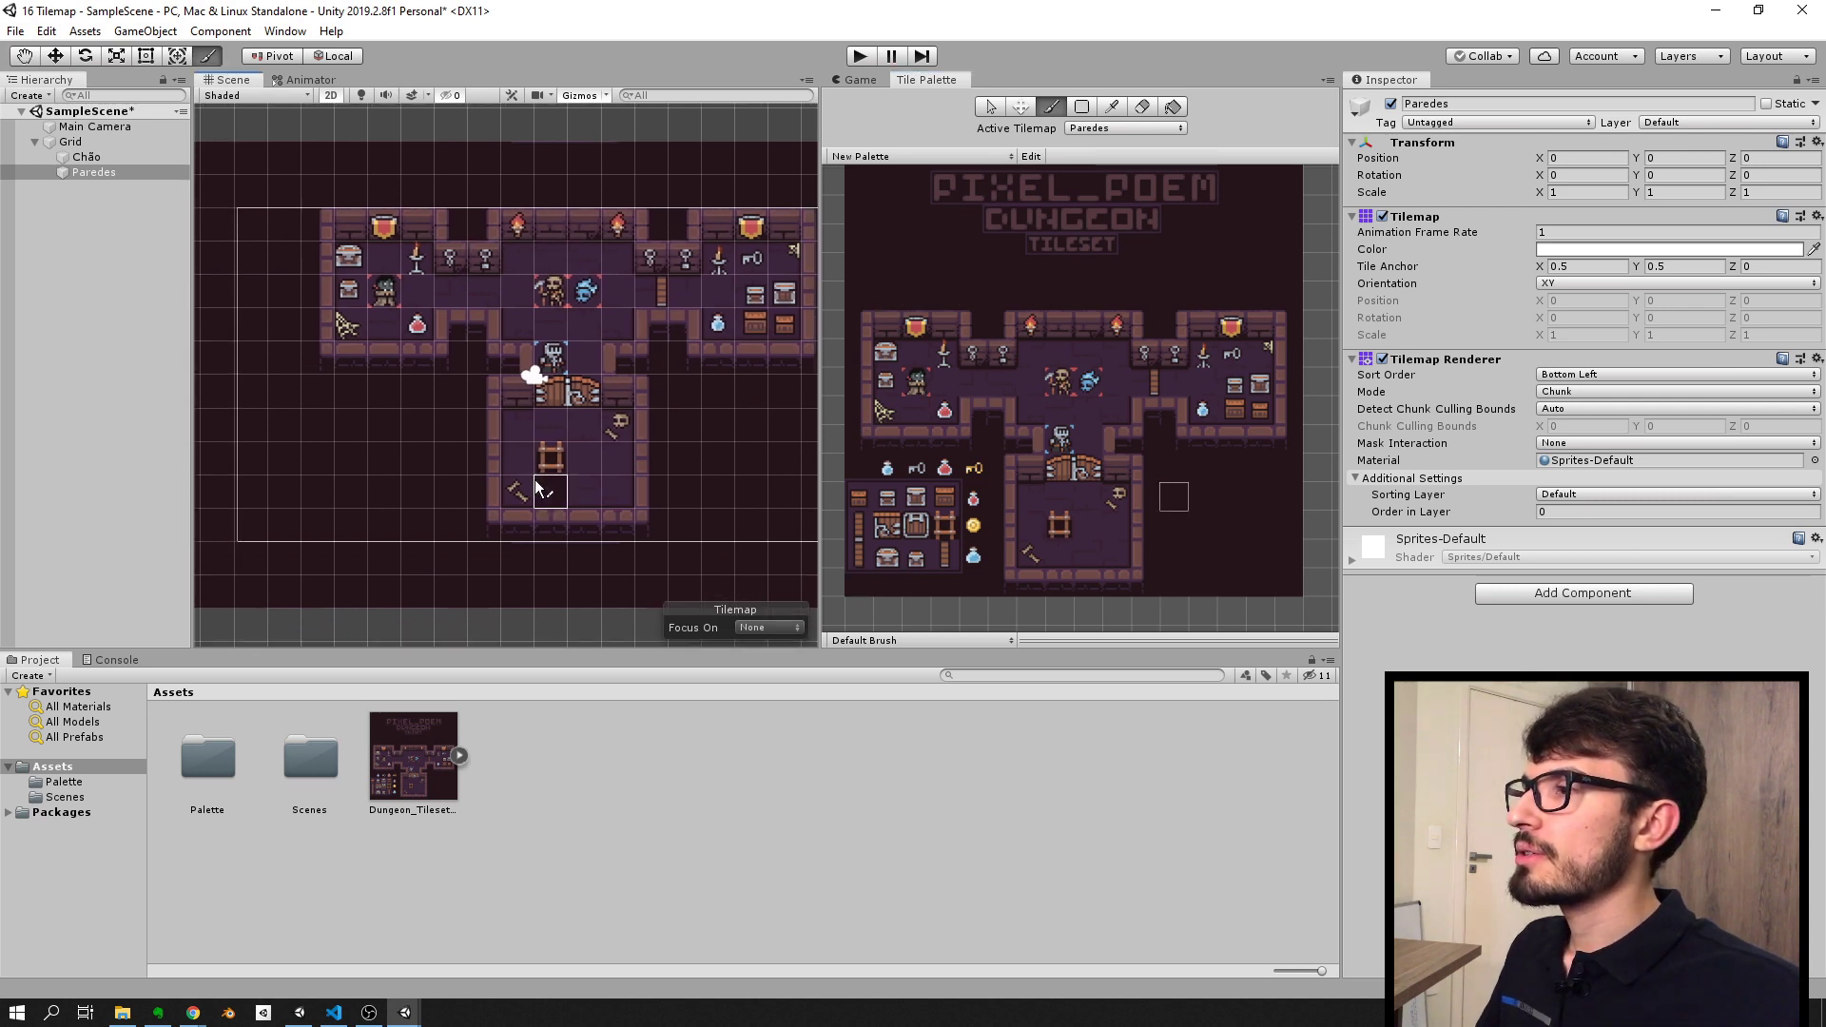
{"action": "left_click", "coordinate": [728, 323]}
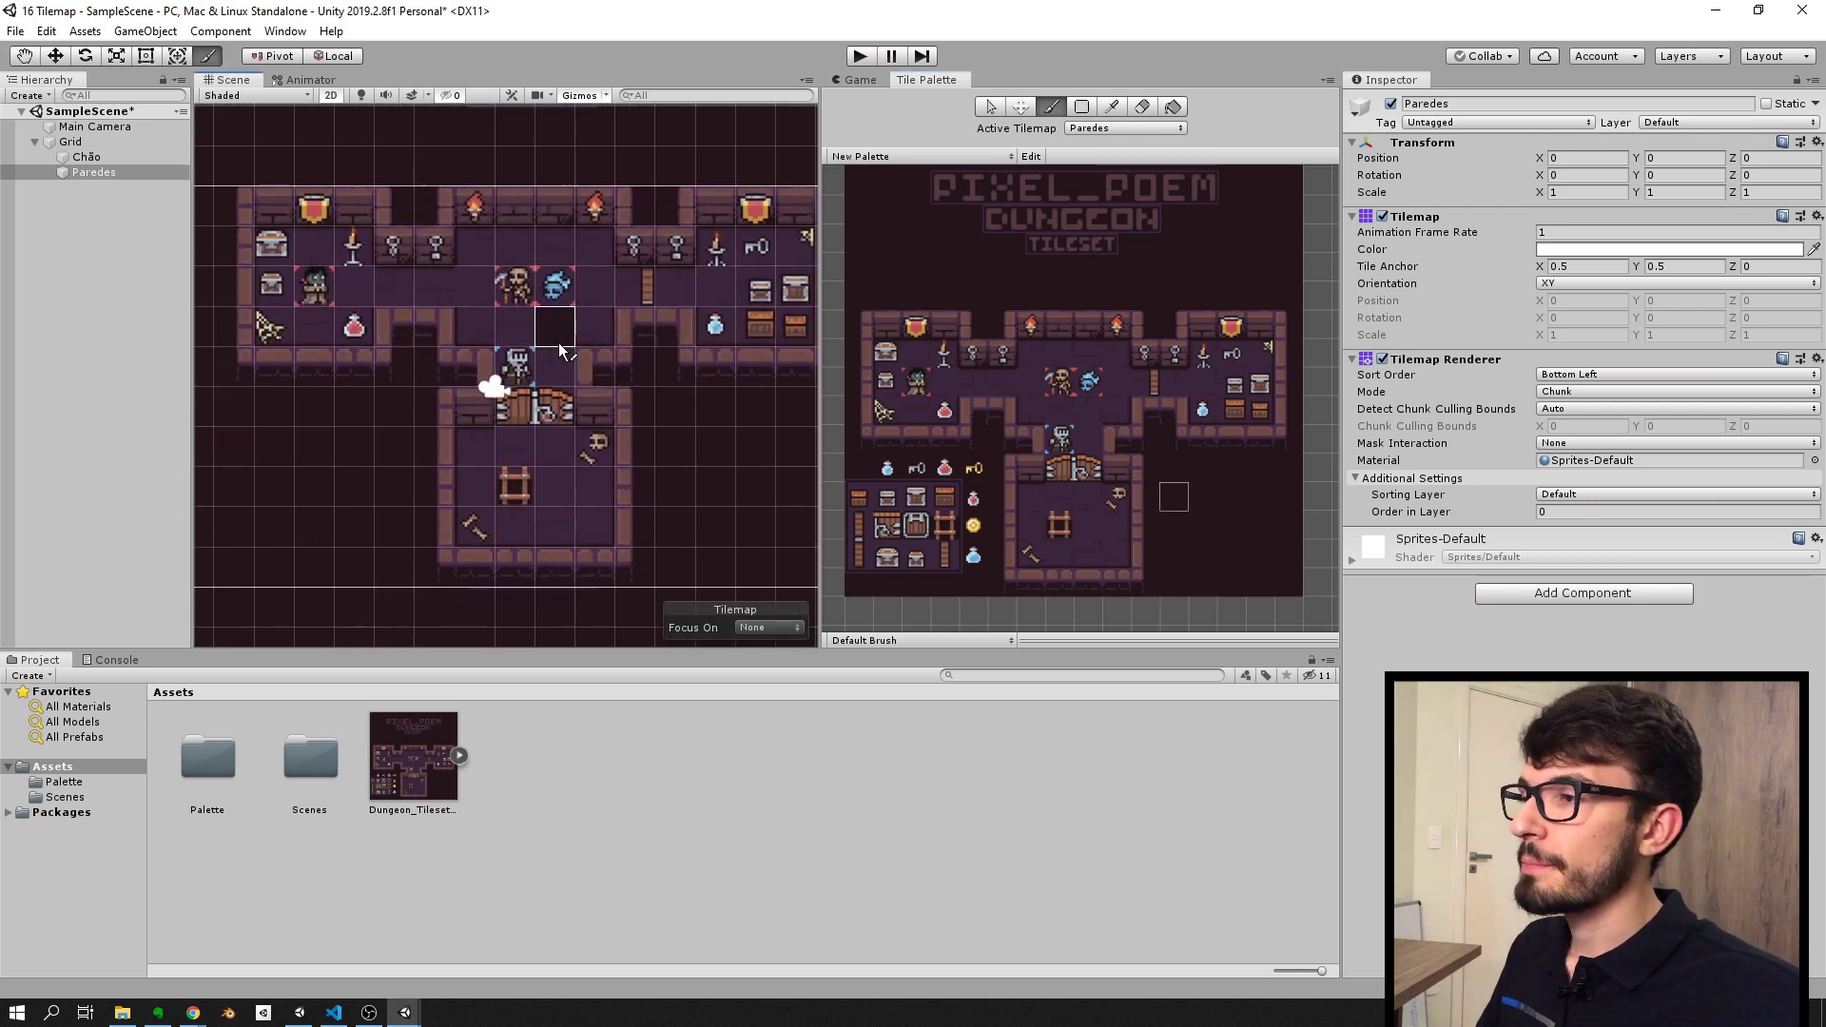
{"action": "scroll", "coordinate": [533, 332], "scroll_direction": "up", "scroll_amount": 1}
{"action": "key", "text": "w"}
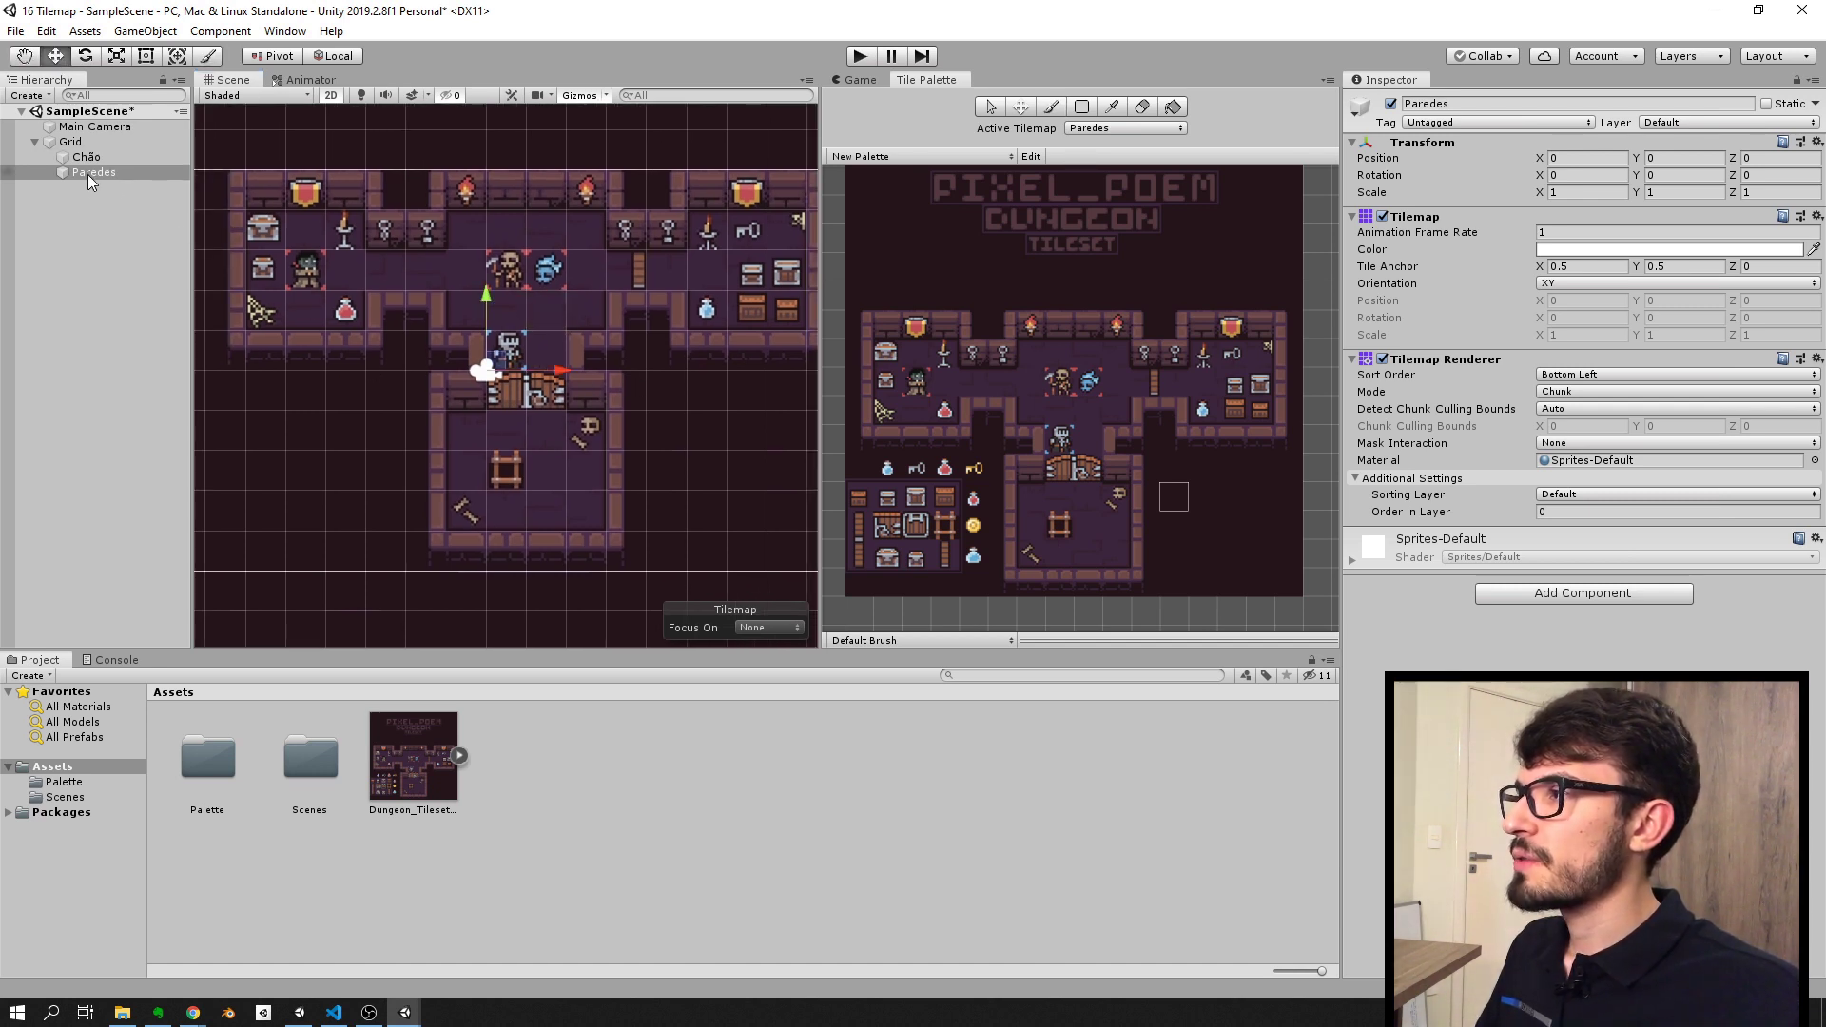
Step: Toggle the Paredes wall tilemap off and on to compare walls against the floor
{"action": "left_click", "coordinate": [1391, 105]}
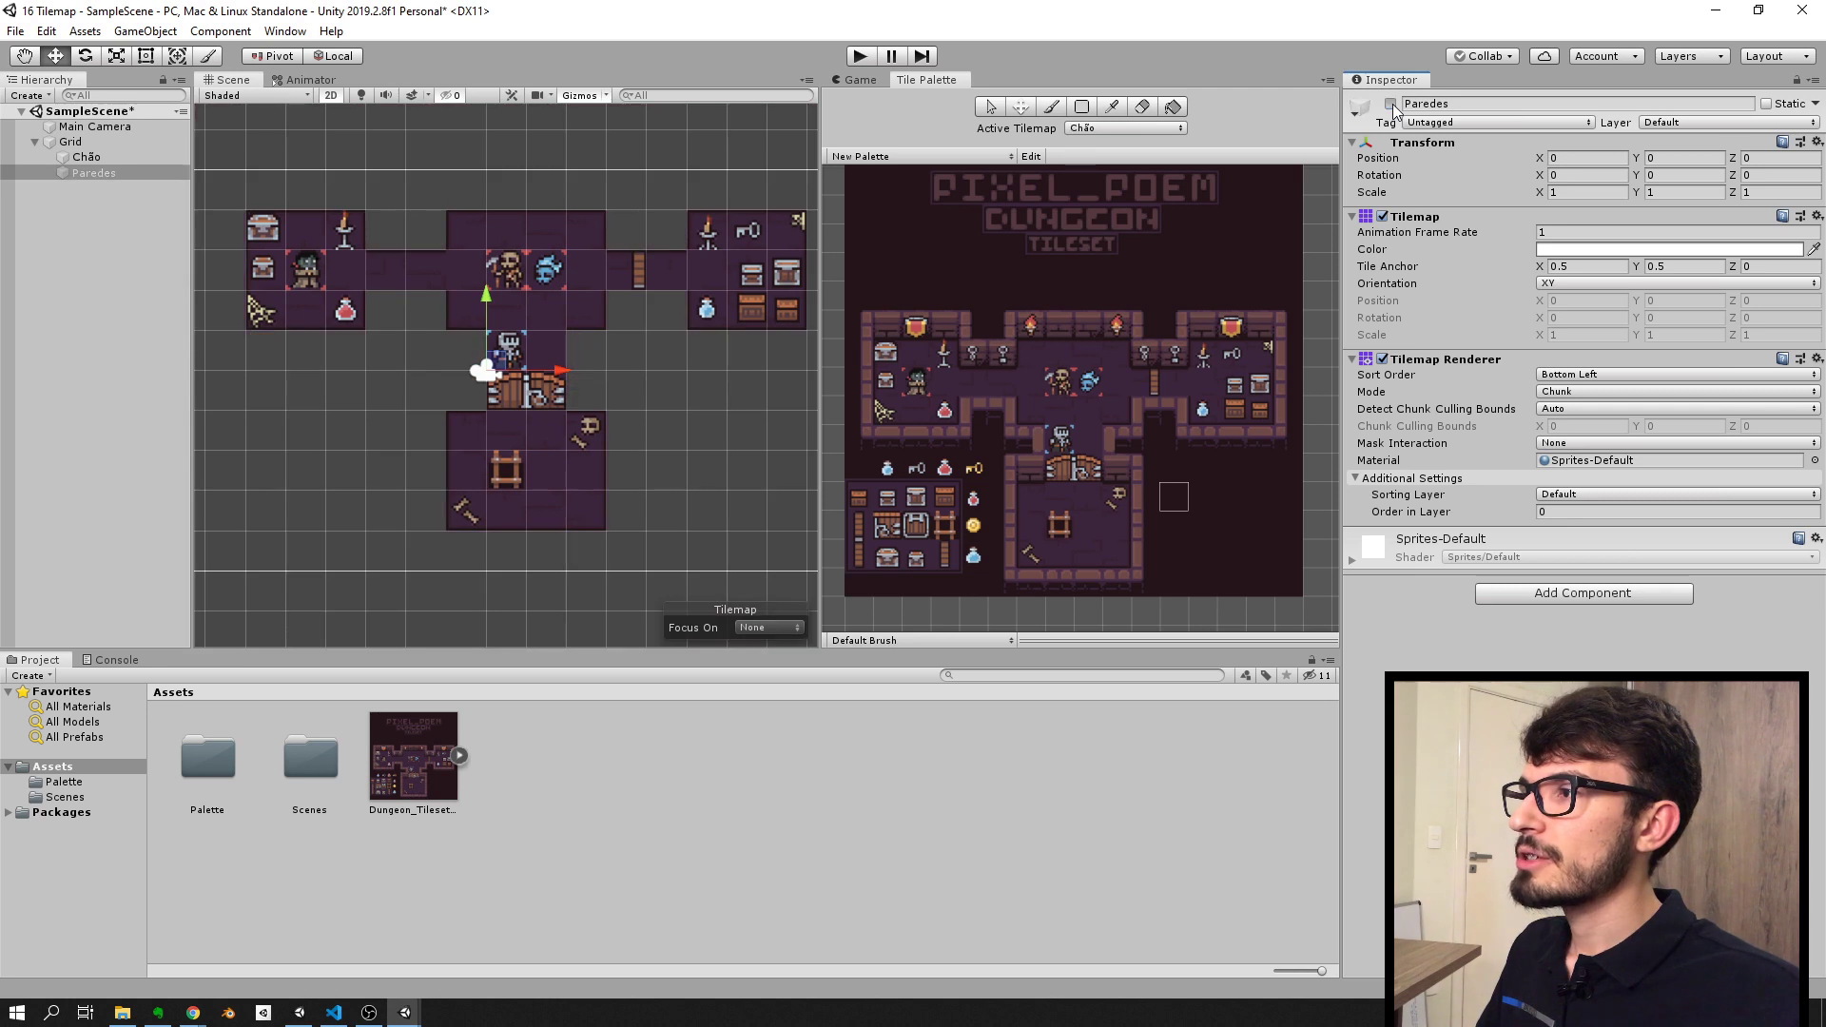
{"action": "left_click", "coordinate": [1391, 105]}
{"action": "left_click", "coordinate": [1391, 105]}
{"action": "left_click", "coordinate": [1391, 104]}
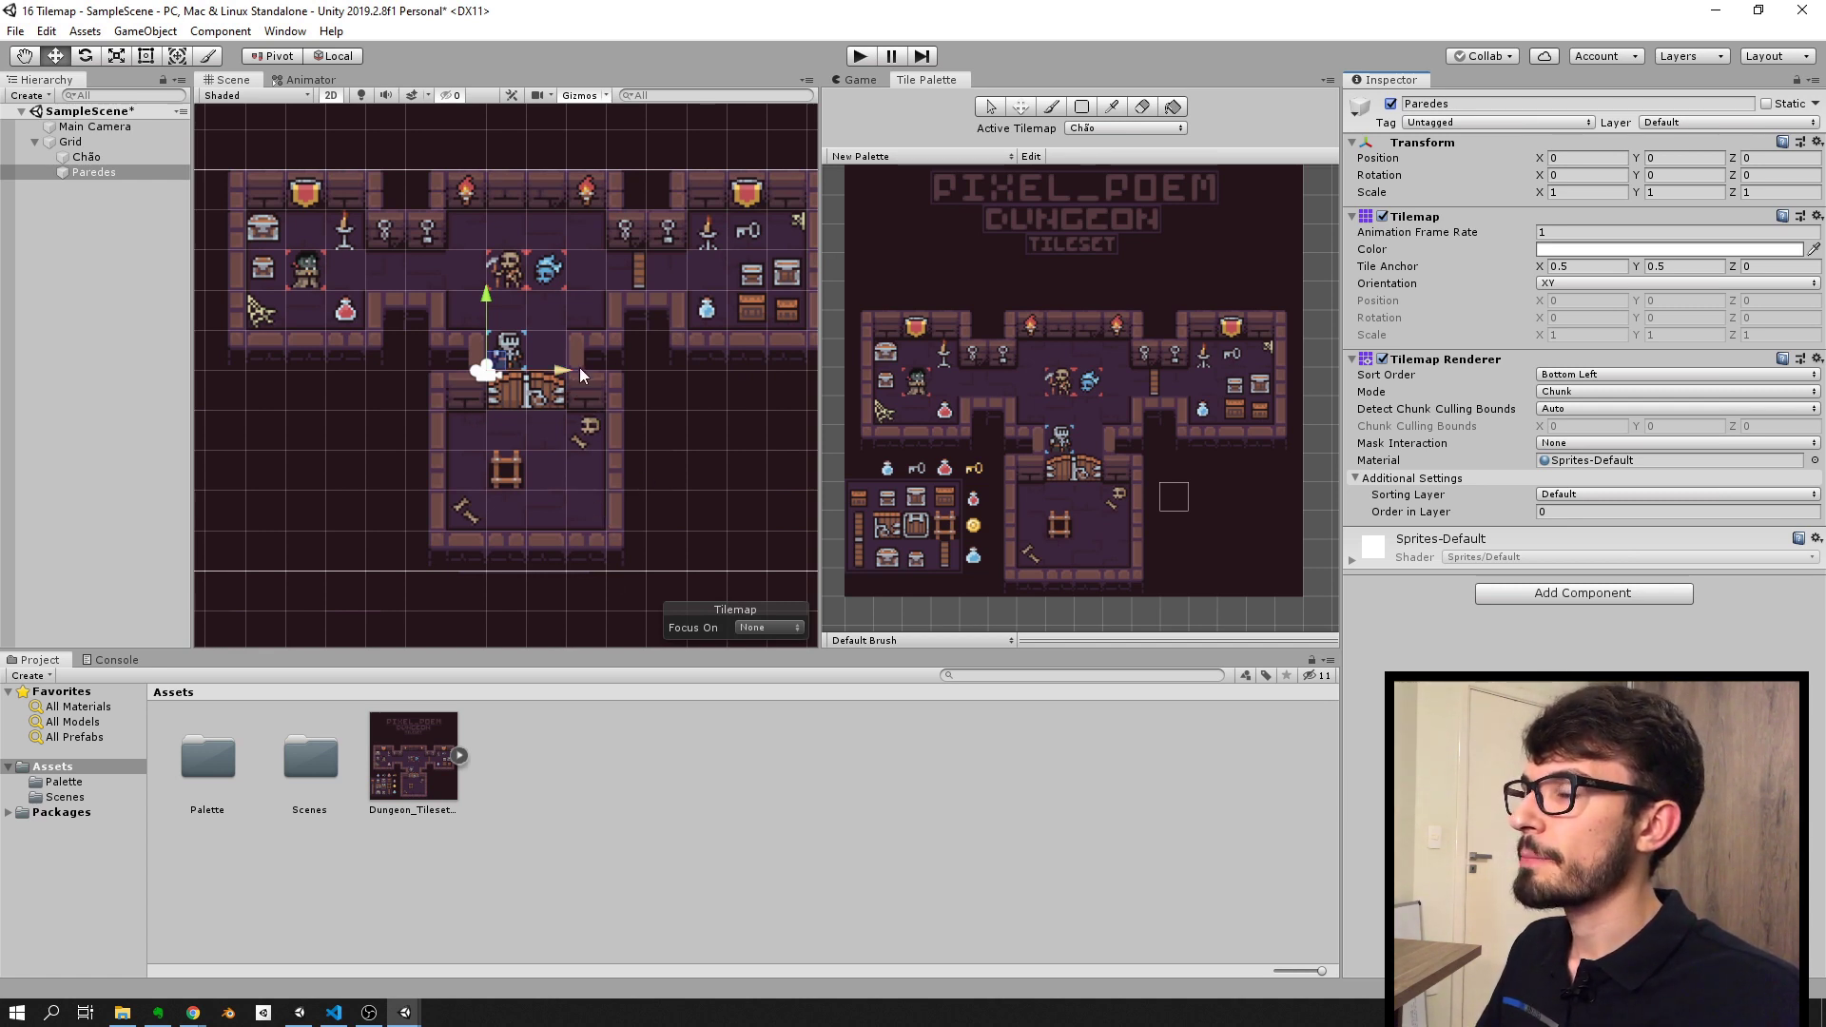
{"action": "middle_click_drag", "start_coordinate": [579, 367], "coordinate": [571, 381]}
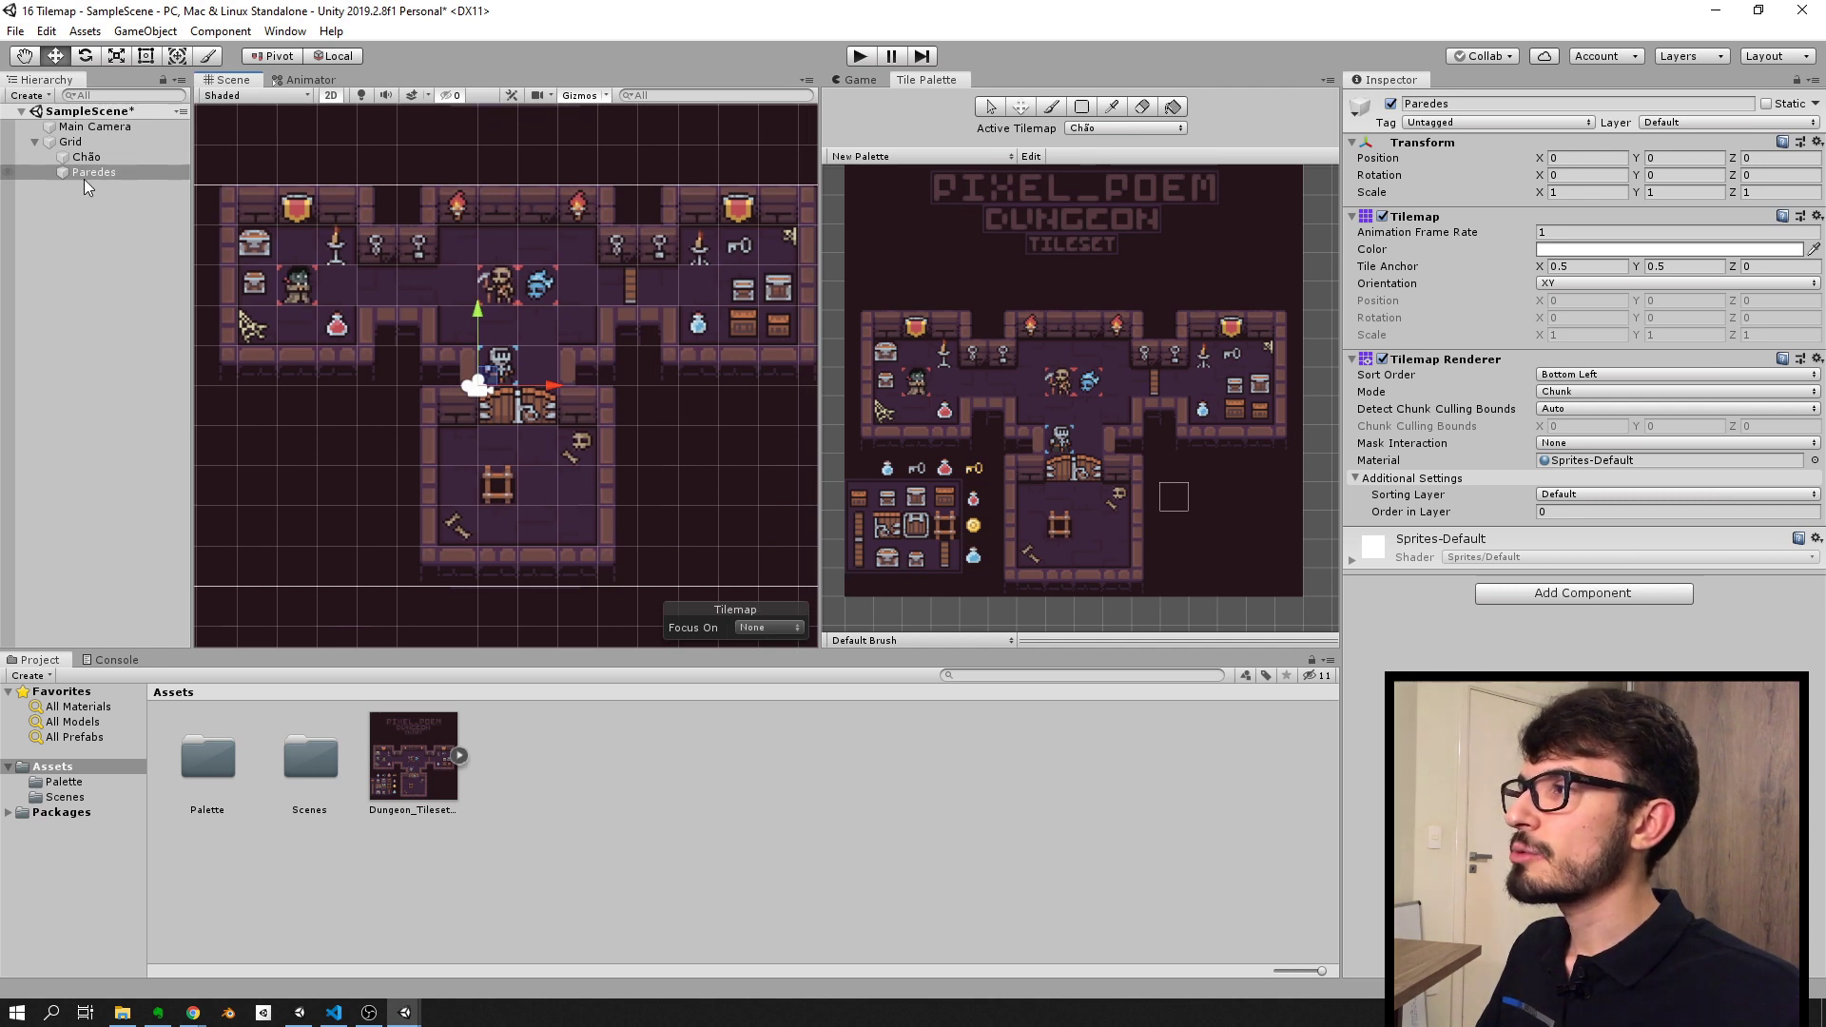
Step: Add a Tilemap Collider 2D to Paredes by searching 'tilem'
{"action": "left_click", "coordinate": [1570, 602]}
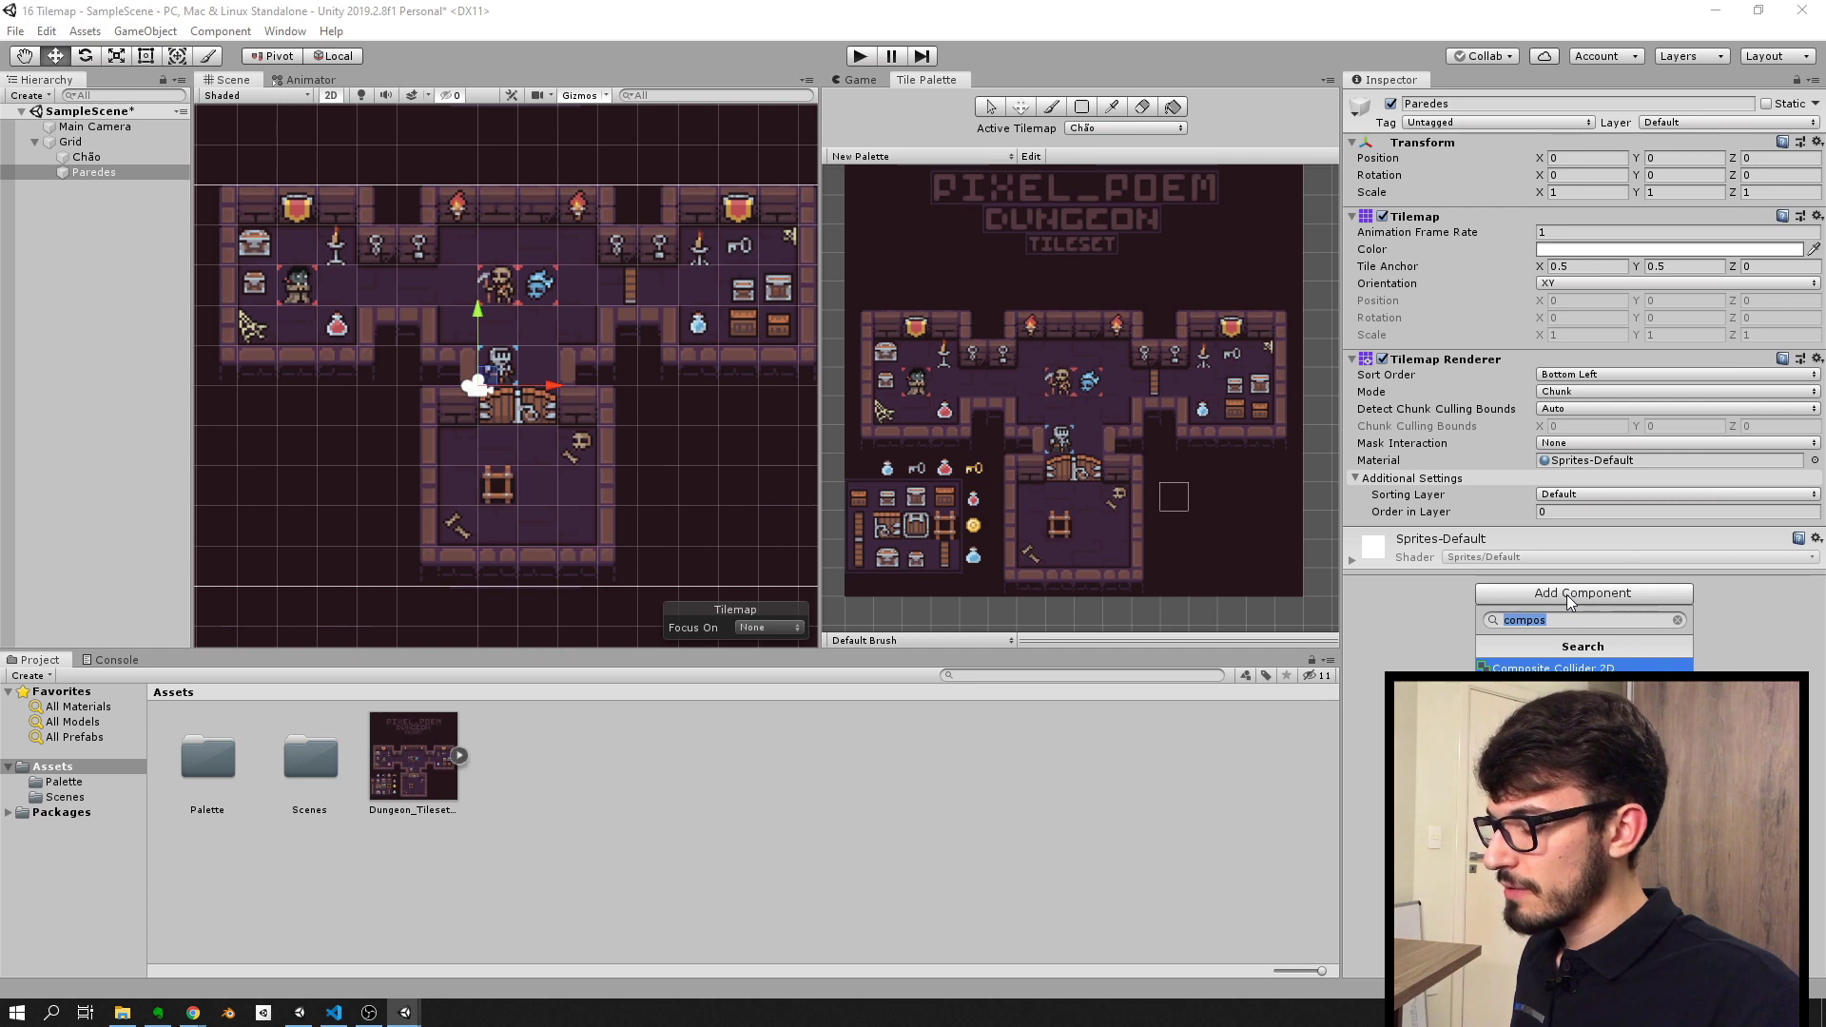
{"action": "type", "text": "tilema"}
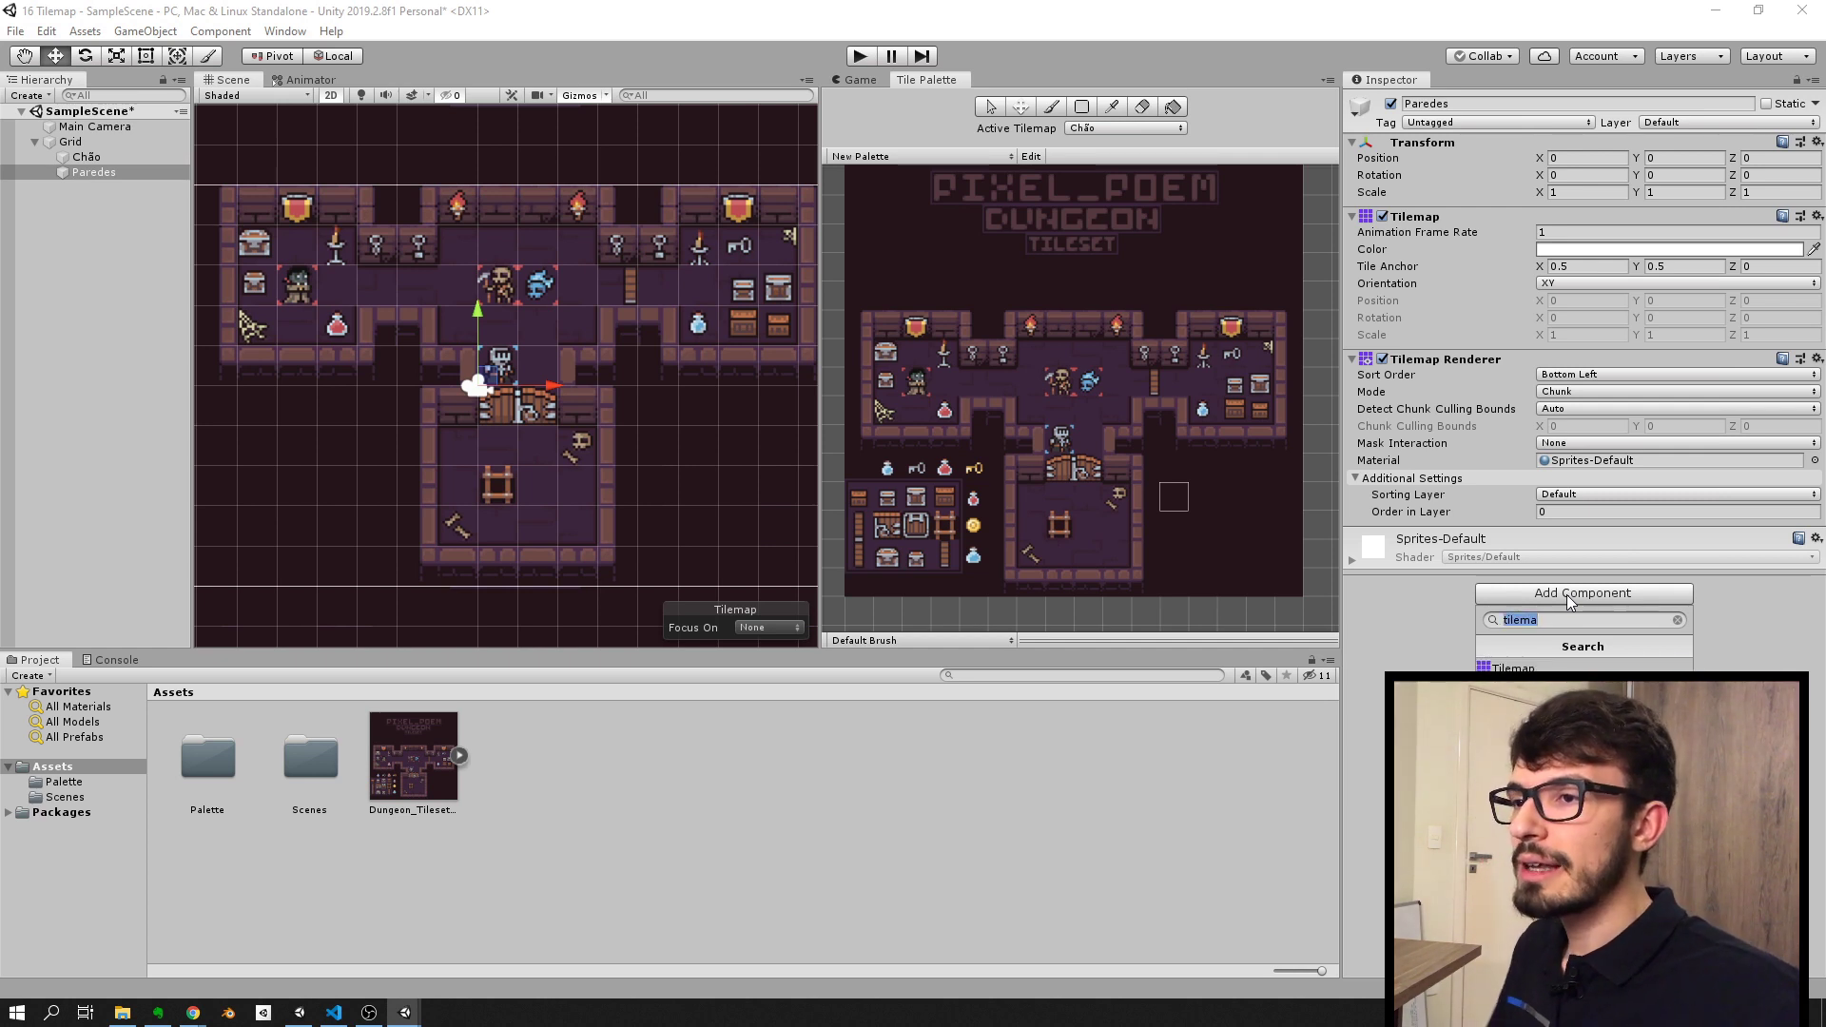
{"action": "key", "text": "Down"}
{"action": "key", "text": "Return"}
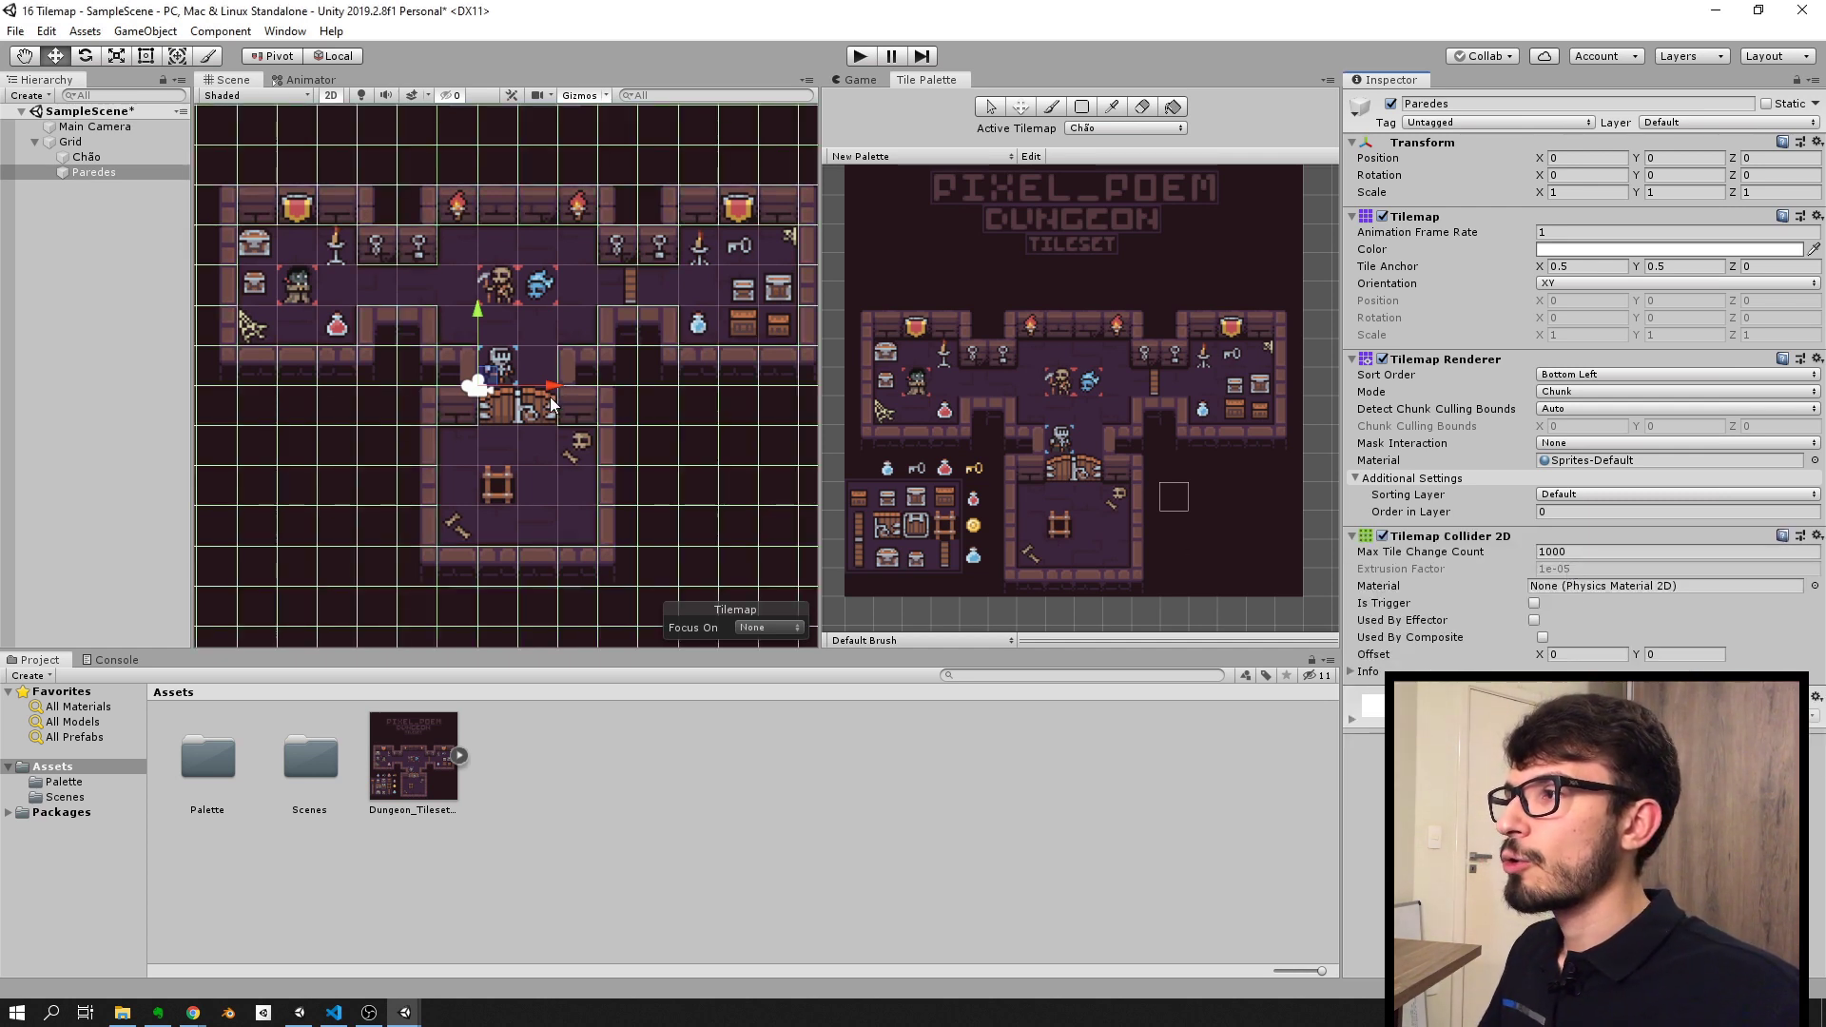
Step: Widen the Scene view and zoom in on the doorway and lower room
{"action": "left_click_drag", "start_coordinate": [829, 464], "coordinate": [1078, 464]}
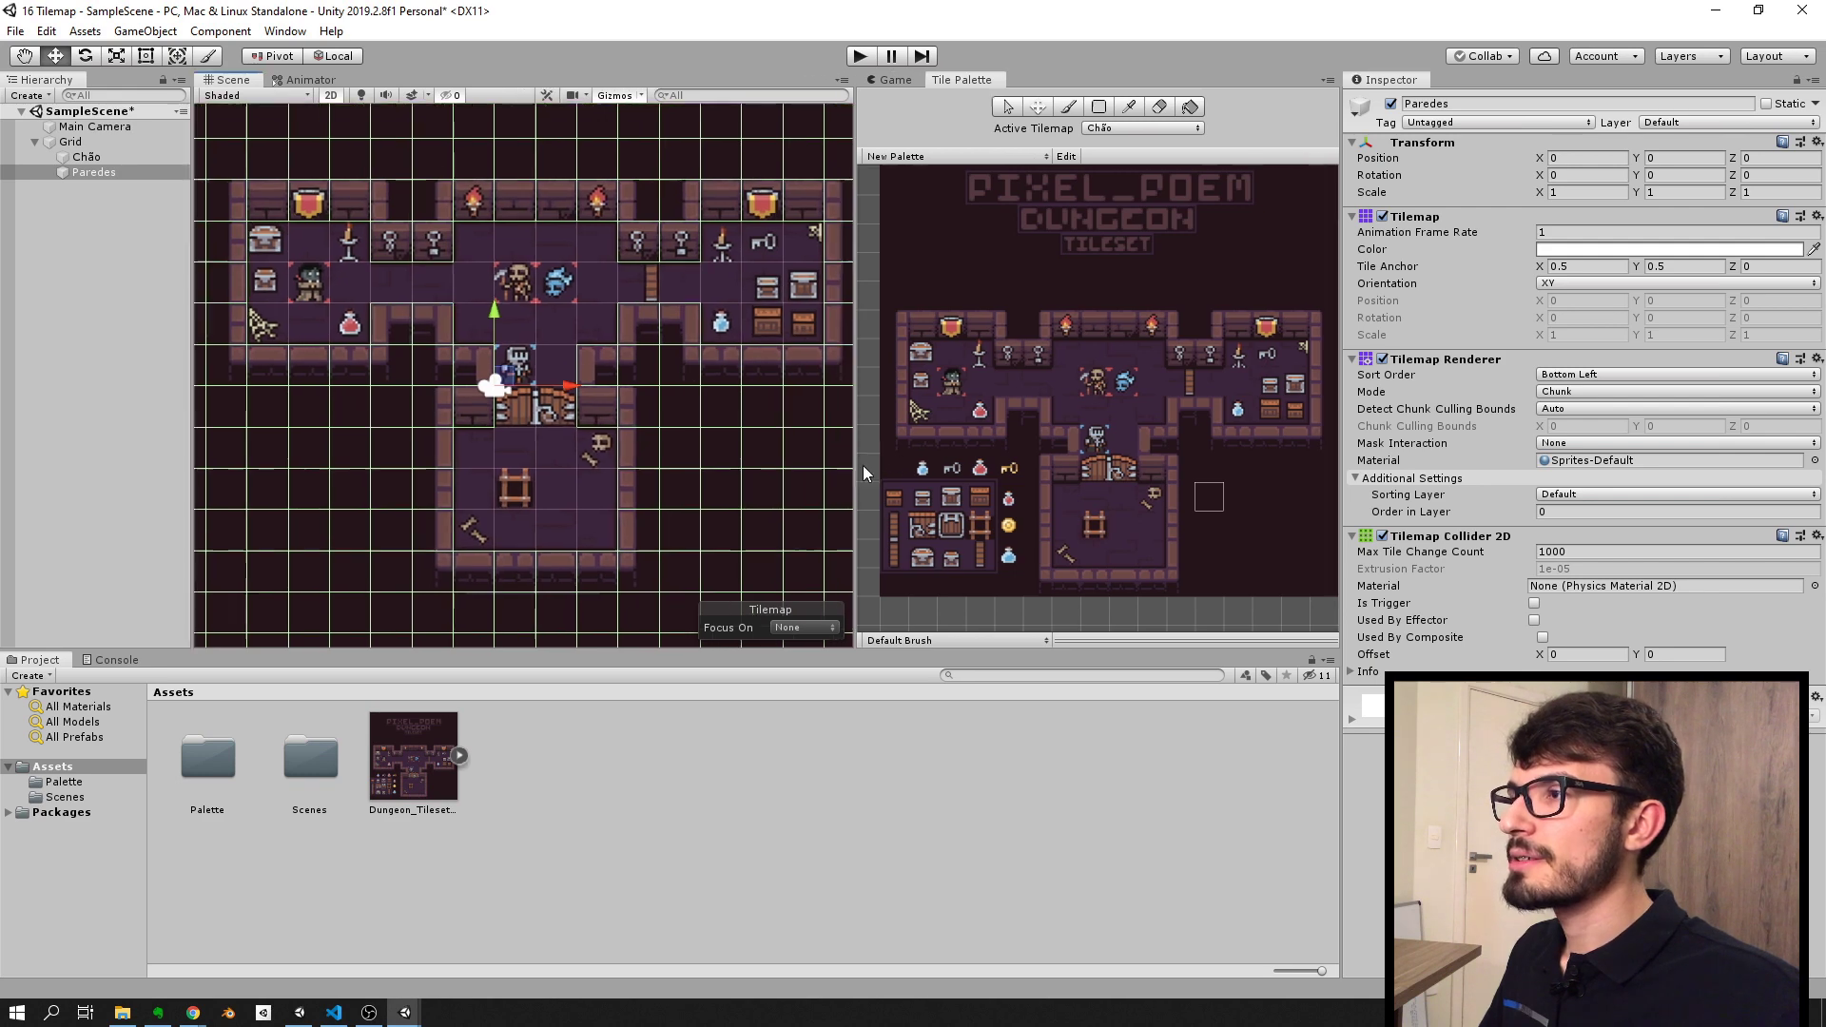
{"action": "scroll", "coordinate": [652, 360], "scroll_direction": "up", "scroll_amount": 2}
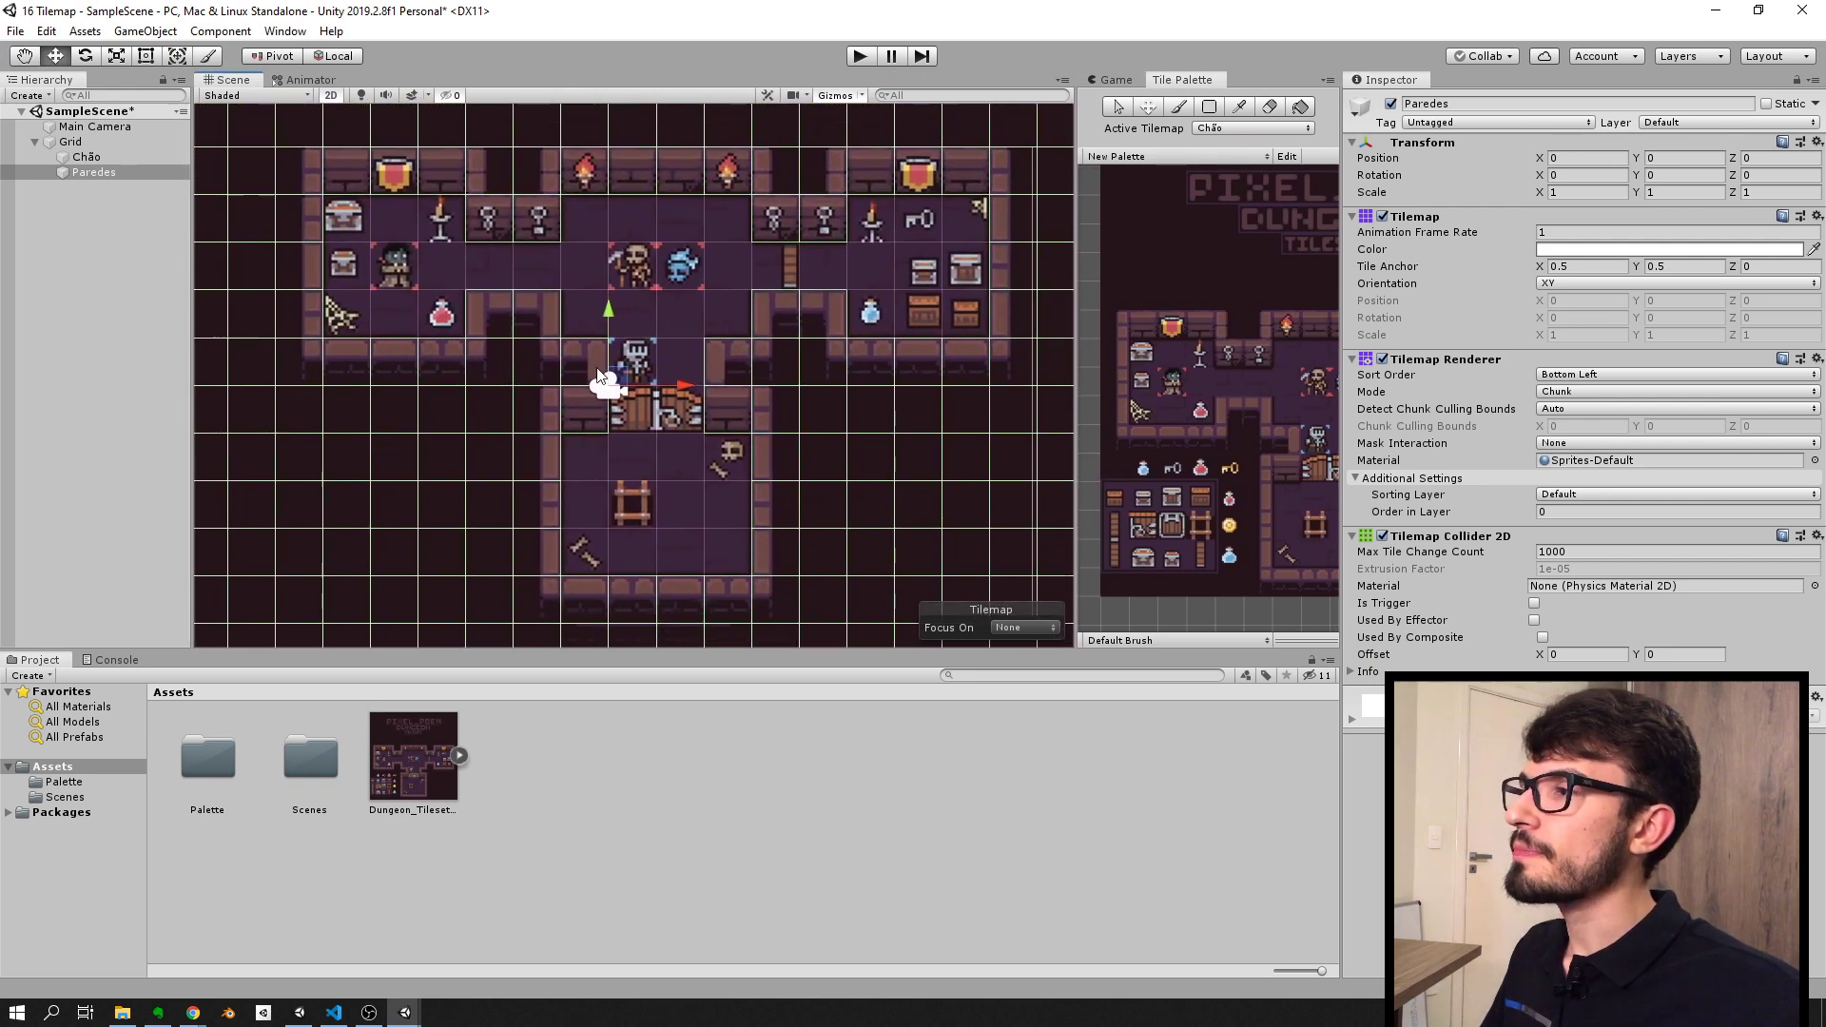
{"action": "mouse_move", "coordinate": [816, 497]}
{"action": "middle_mouse_down"}
{"action": "mouse_move", "coordinate": [776, 441]}
{"action": "mouse_move", "coordinate": [765, 459]}
{"action": "middle_mouse_up"}
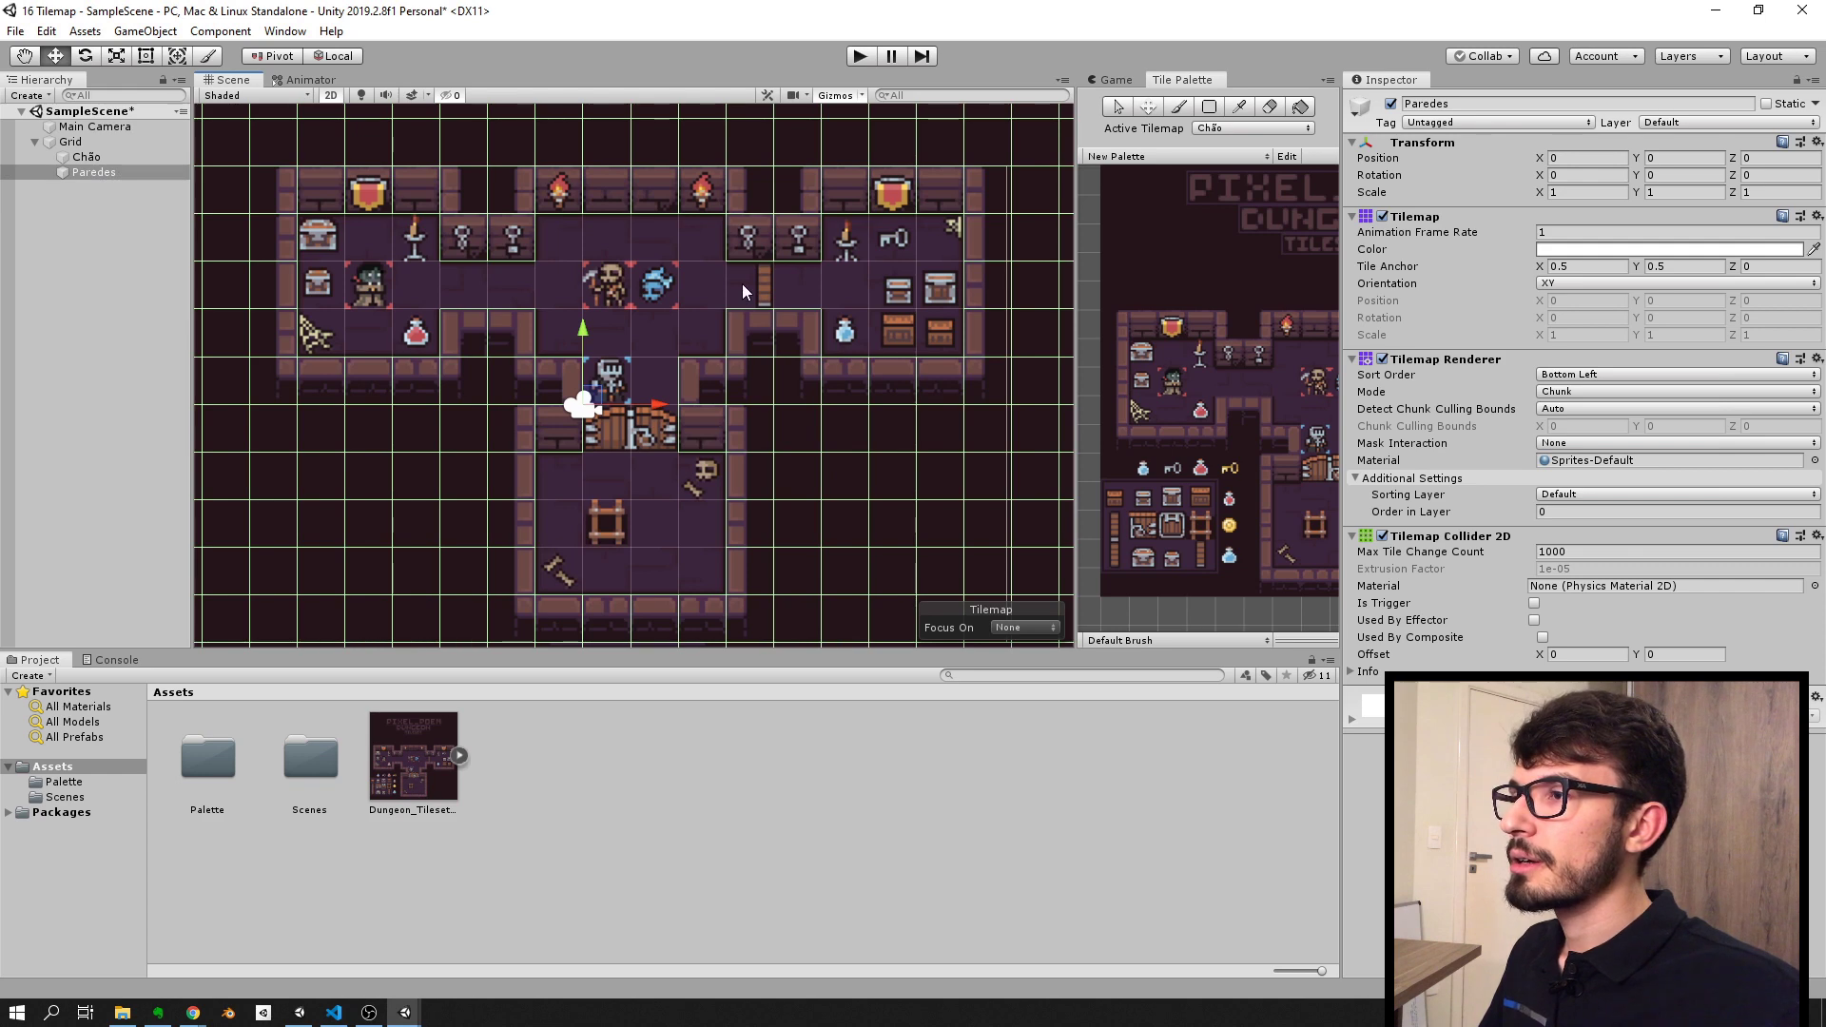
{"action": "scroll", "coordinate": [741, 283], "scroll_direction": "down", "scroll_amount": 1}
{"action": "scroll", "coordinate": [815, 396], "scroll_direction": "up", "scroll_amount": 3}
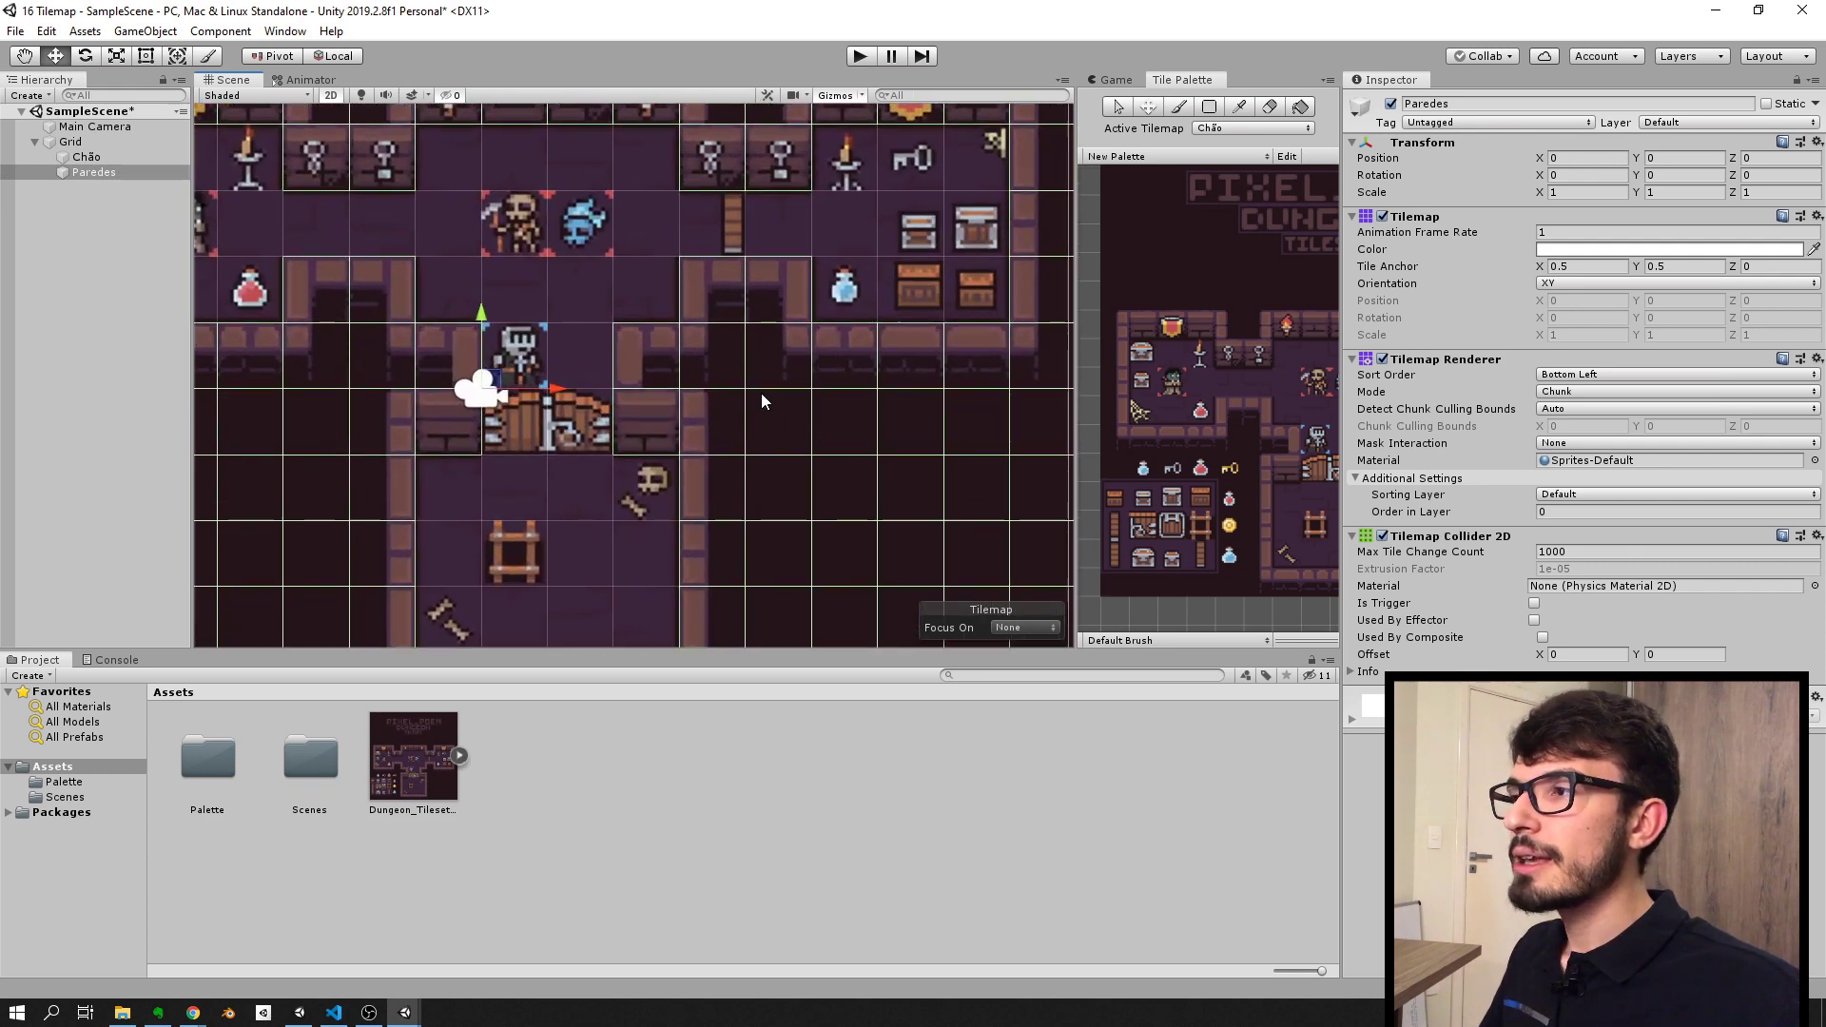
{"action": "mouse_move", "coordinate": [760, 392]}
{"action": "middle_mouse_down"}
{"action": "mouse_move", "coordinate": [856, 521]}
{"action": "mouse_move", "coordinate": [829, 330]}
{"action": "middle_mouse_up"}
{"action": "scroll", "coordinate": [856, 520], "scroll_direction": "up", "scroll_amount": 1}
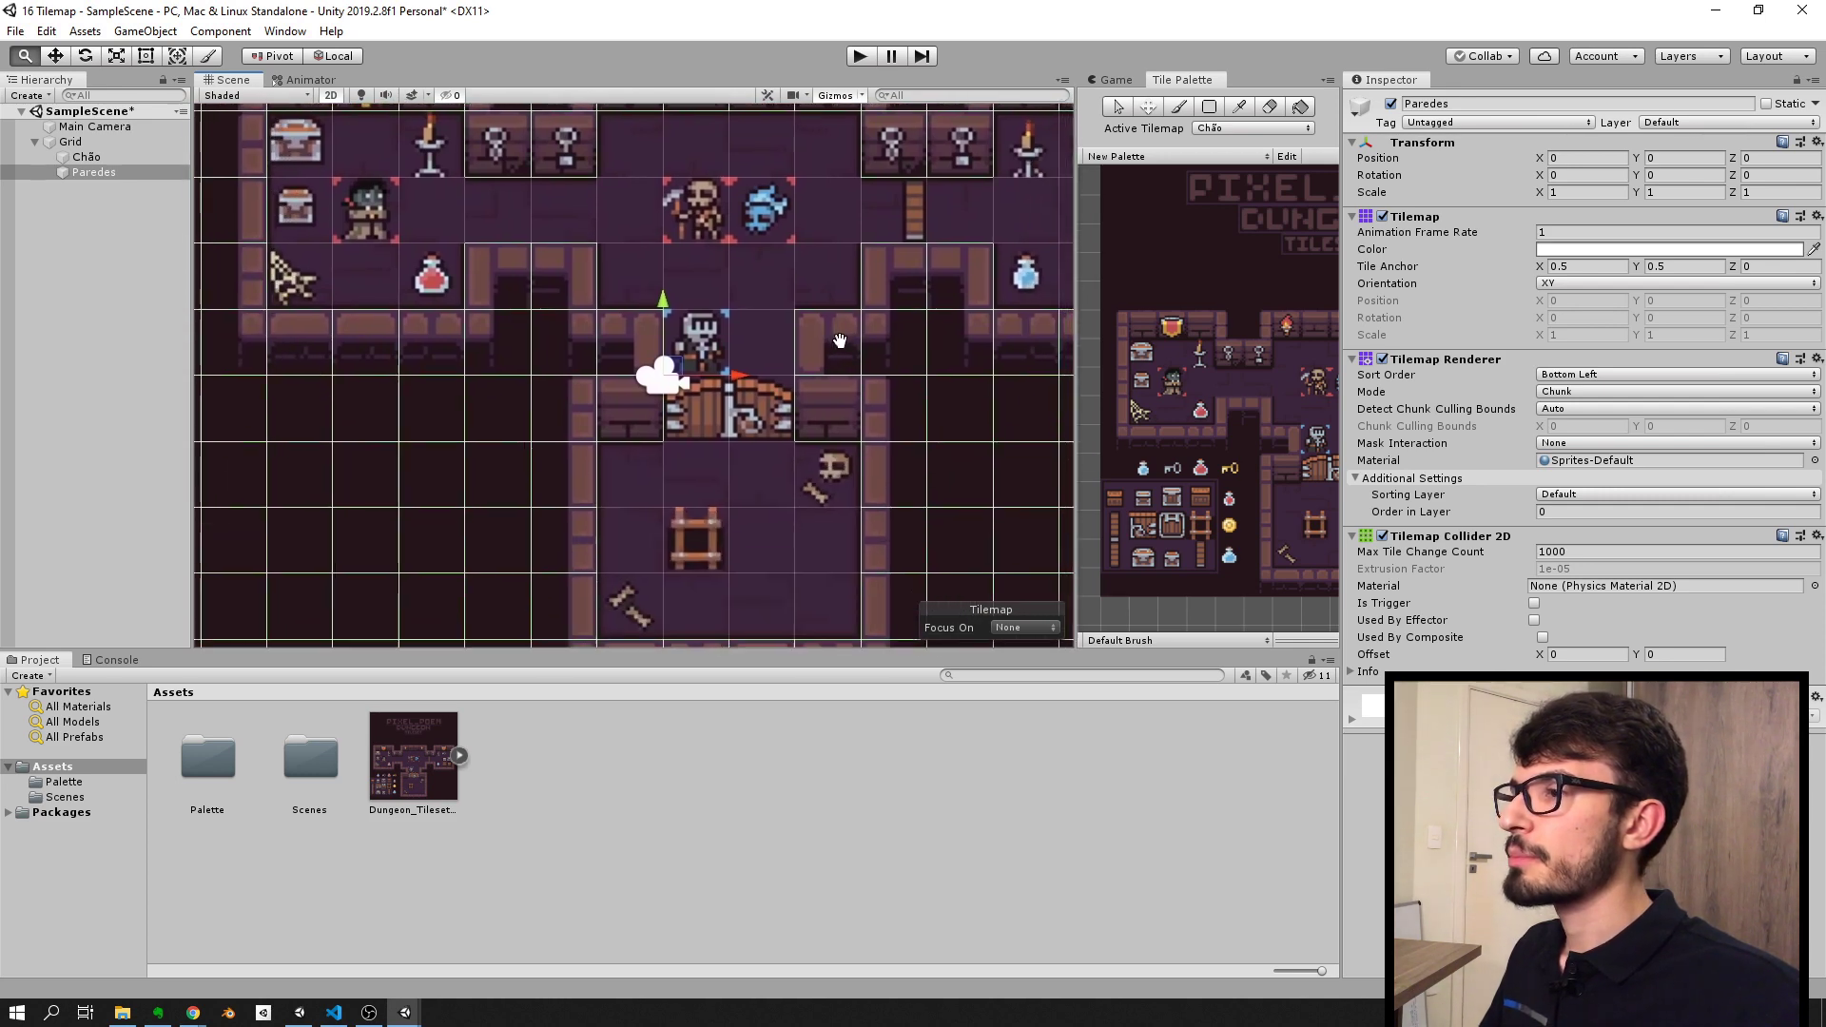
{"action": "scroll", "coordinate": [761, 538], "scroll_direction": "up", "scroll_amount": 3}
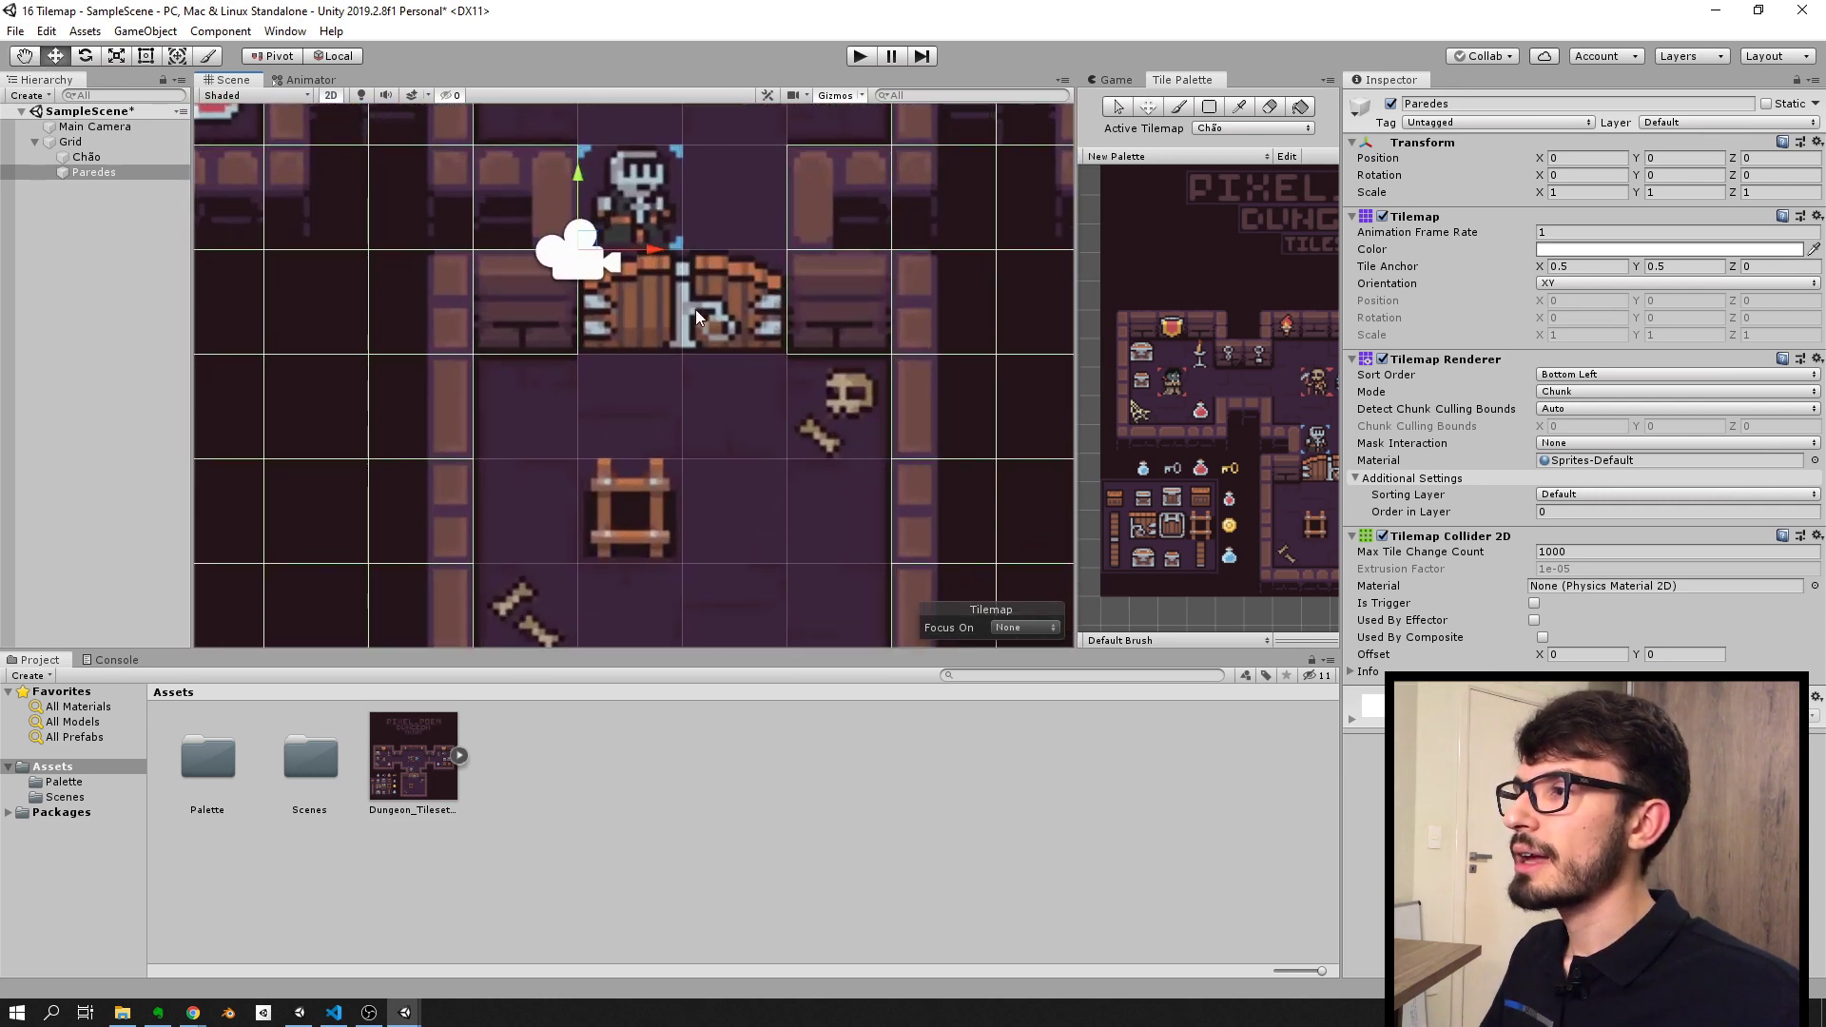
{"action": "mouse_move", "coordinate": [670, 265]}
{"action": "middle_mouse_down"}
{"action": "mouse_move", "coordinate": [501, 368]}
{"action": "mouse_move", "coordinate": [544, 371]}
{"action": "middle_mouse_up"}
{"action": "scroll", "coordinate": [501, 368], "scroll_direction": "up", "scroll_amount": 1}
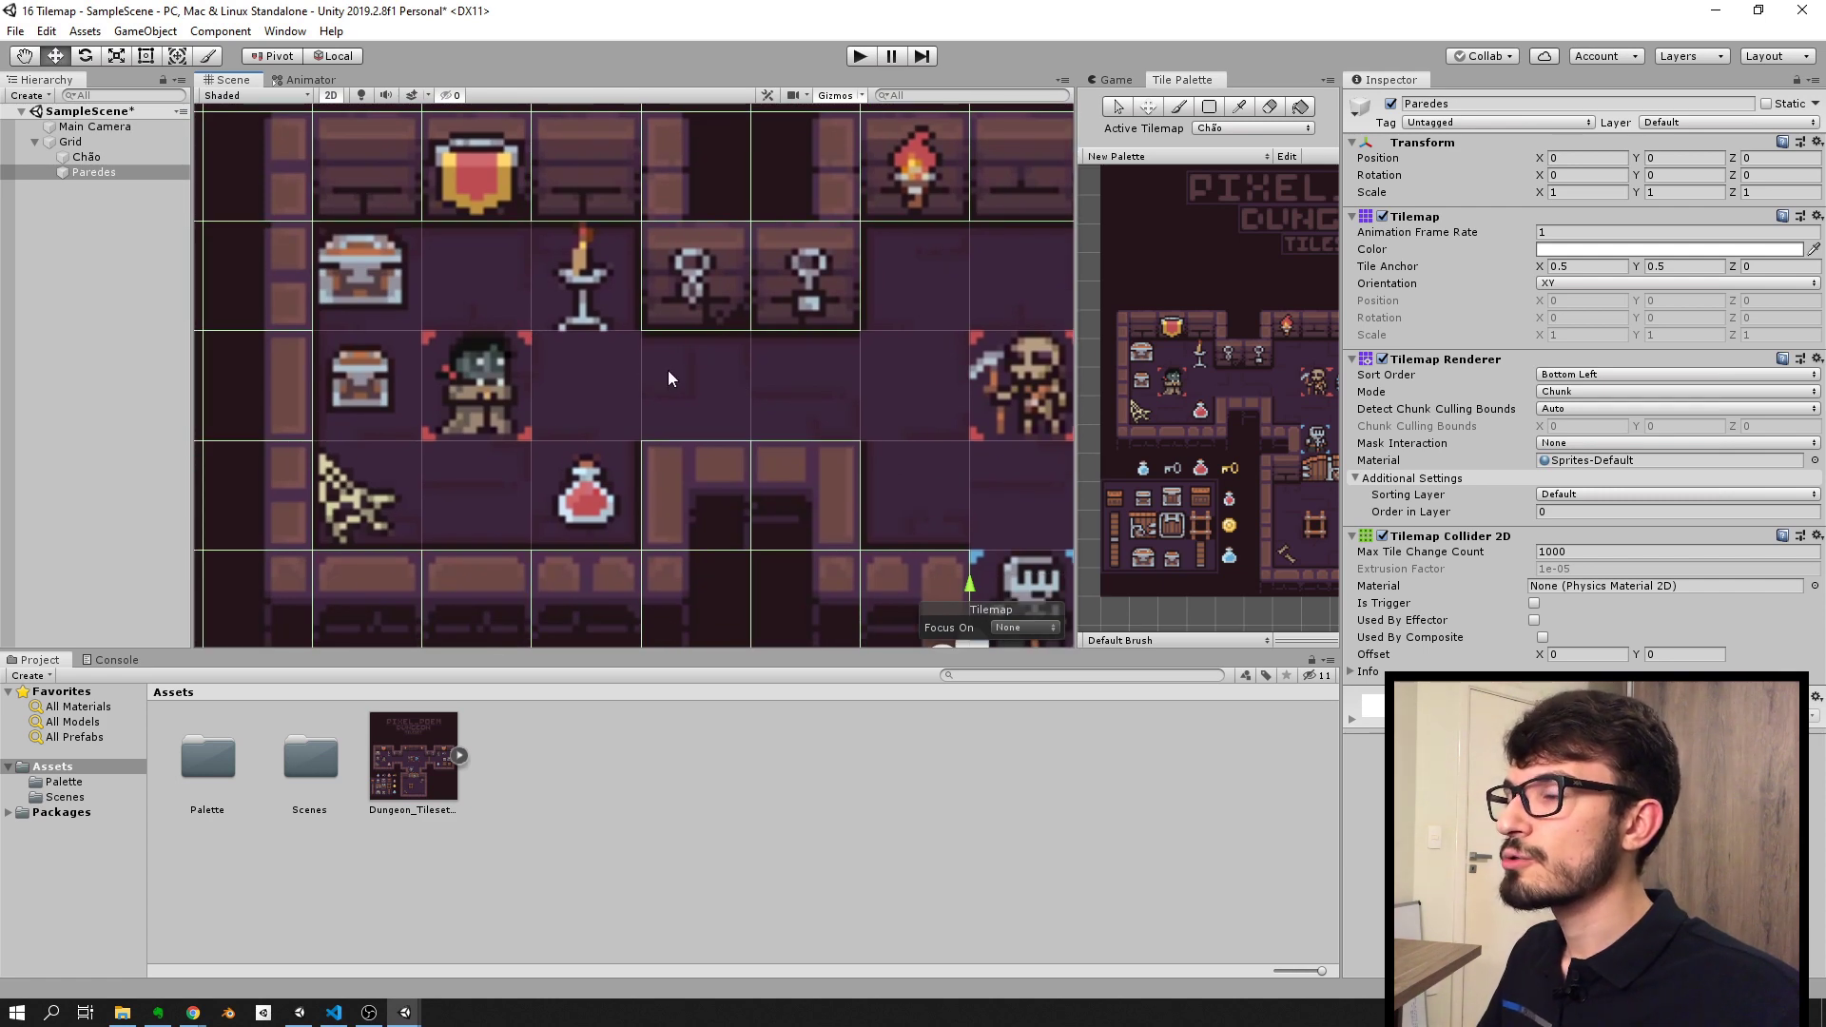
{"action": "scroll", "coordinate": [667, 378], "scroll_direction": "down", "scroll_amount": 2}
{"action": "scroll", "coordinate": [653, 396], "scroll_direction": "down", "scroll_amount": 1}
{"action": "scroll", "coordinate": [679, 386], "scroll_direction": "down", "scroll_amount": 1}
{"action": "scroll", "coordinate": [673, 419], "scroll_direction": "down", "scroll_amount": 1}
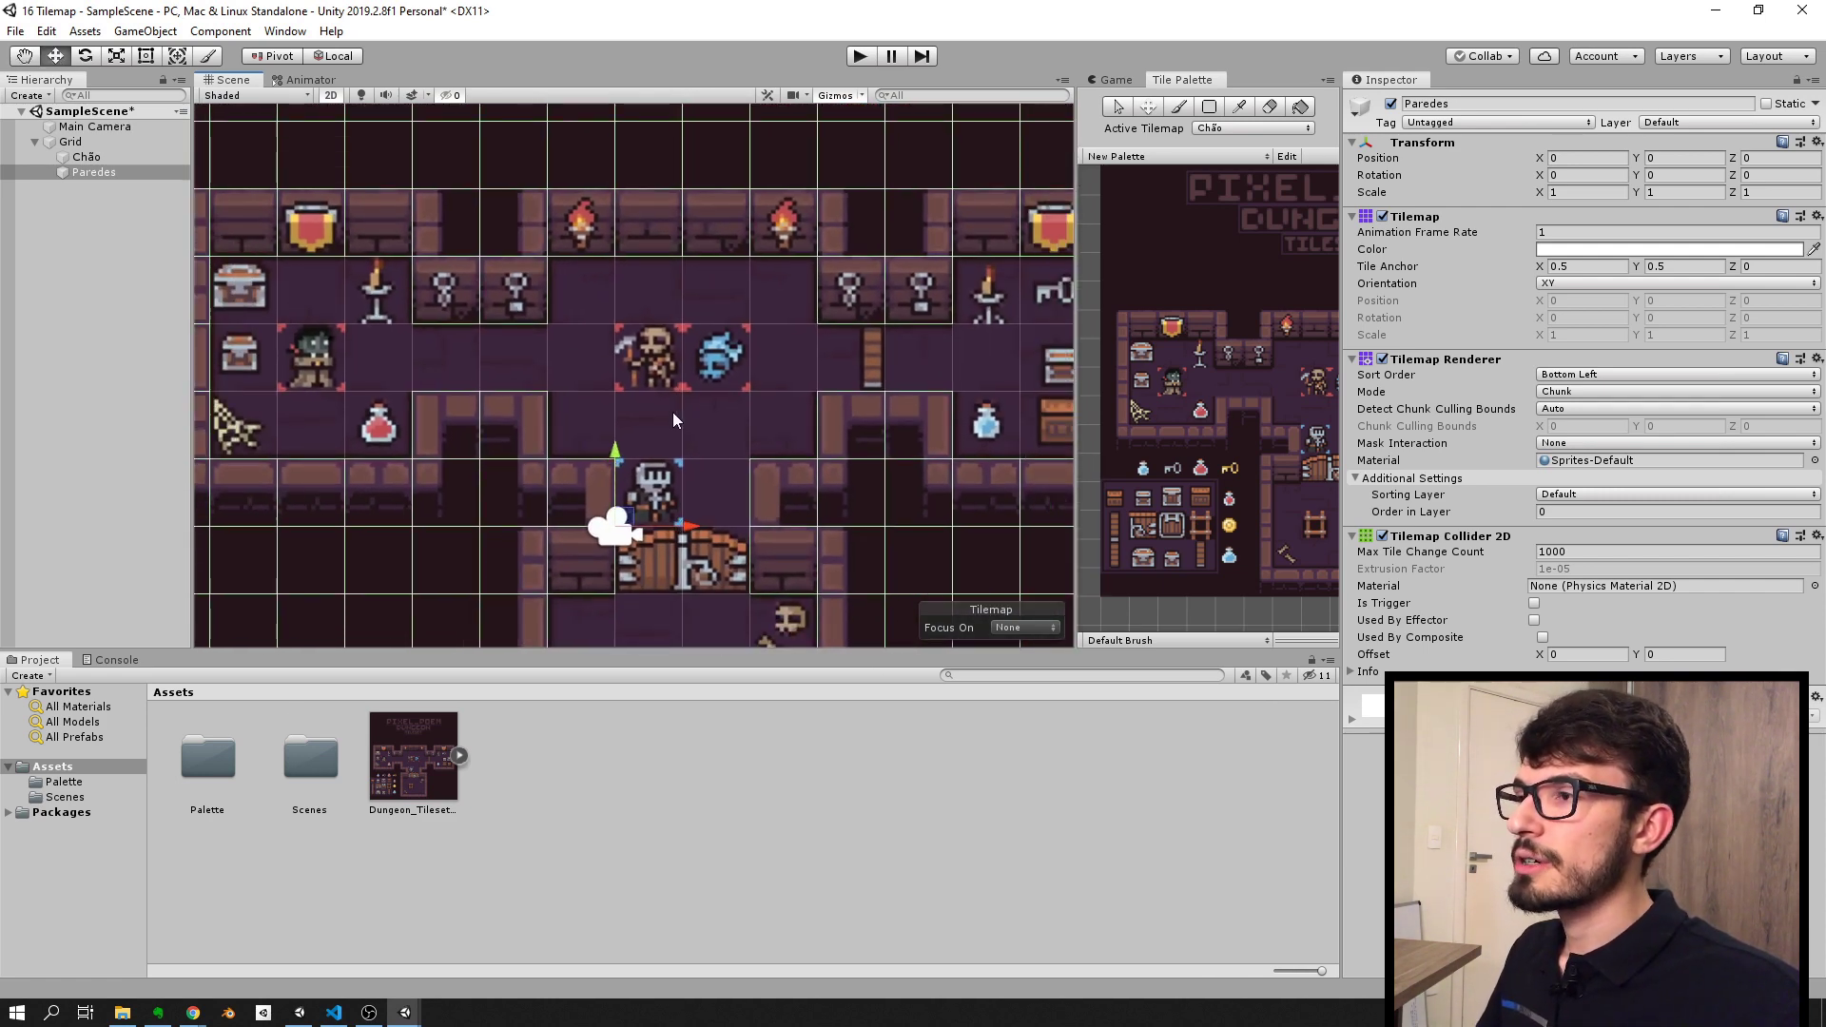
{"action": "scroll", "coordinate": [672, 413], "scroll_direction": "down", "scroll_amount": 1}
{"action": "middle_click_drag", "start_coordinate": [681, 470], "coordinate": [671, 289]}
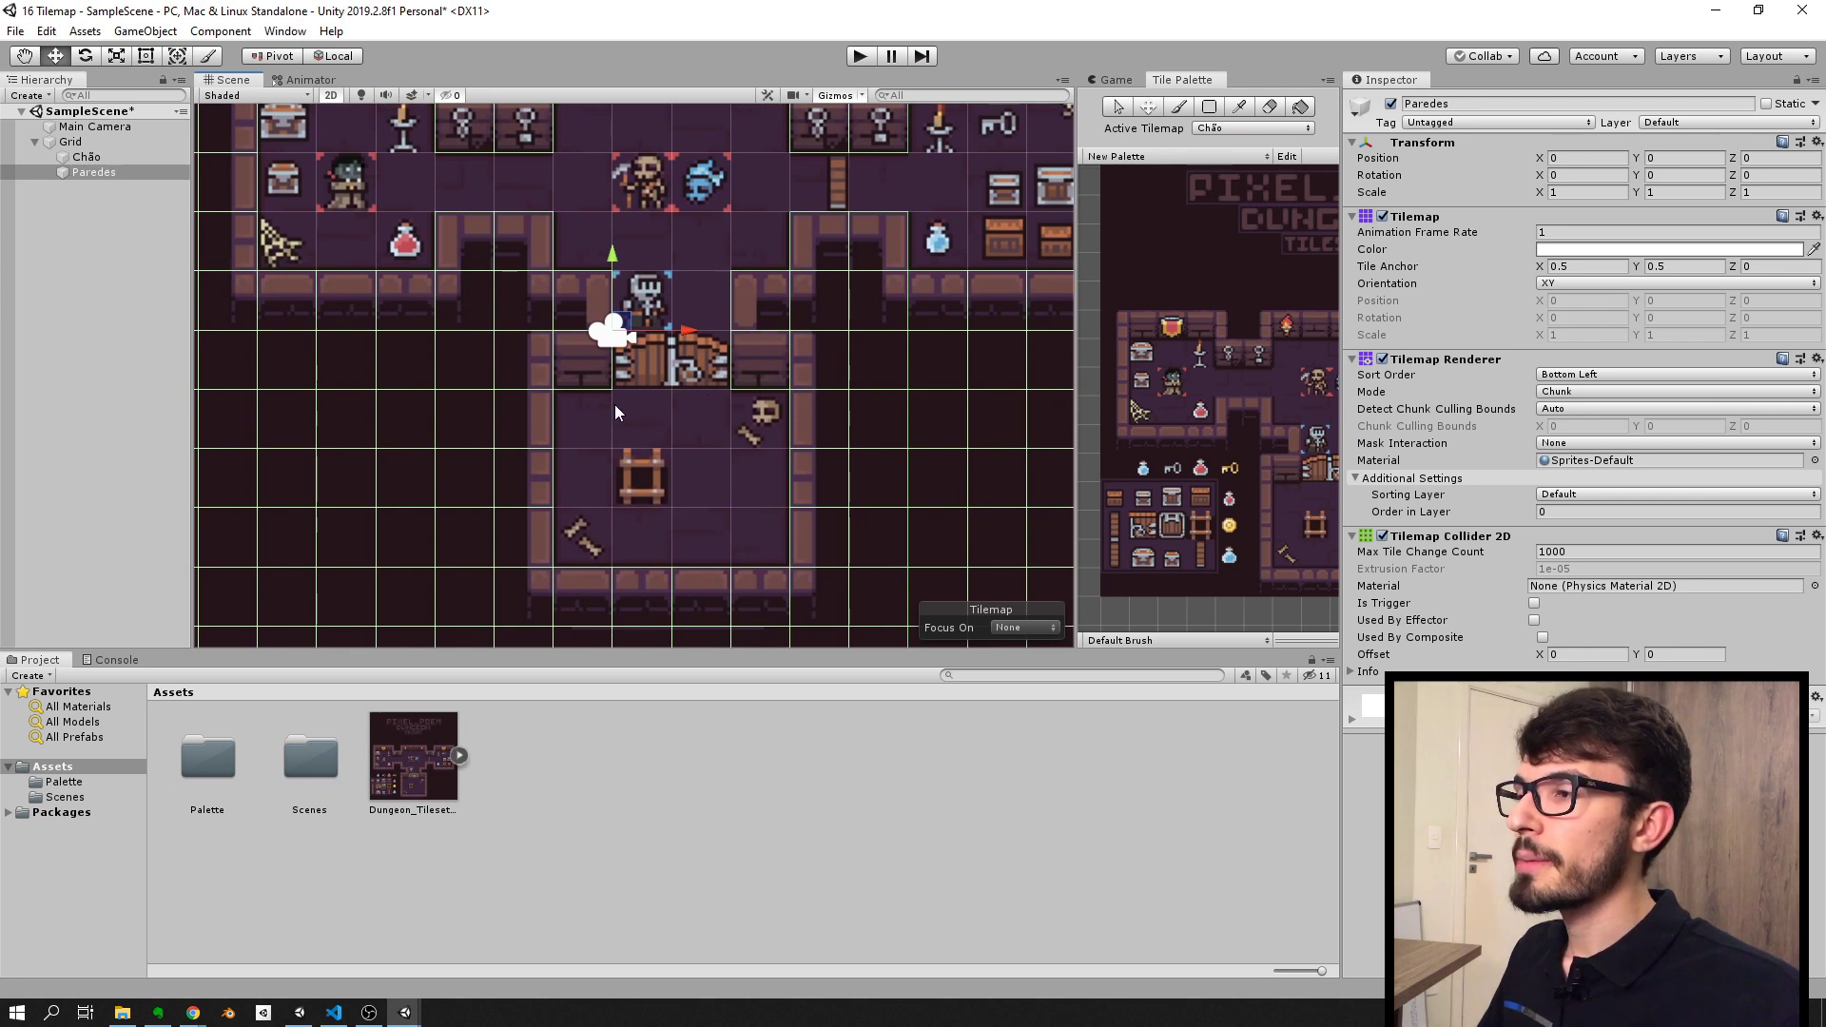
Step: Frame the Paredes tilemap with F and pan across the rooms to inspect the walls
{"action": "scroll", "coordinate": [664, 443], "scroll_direction": "down", "scroll_amount": 1}
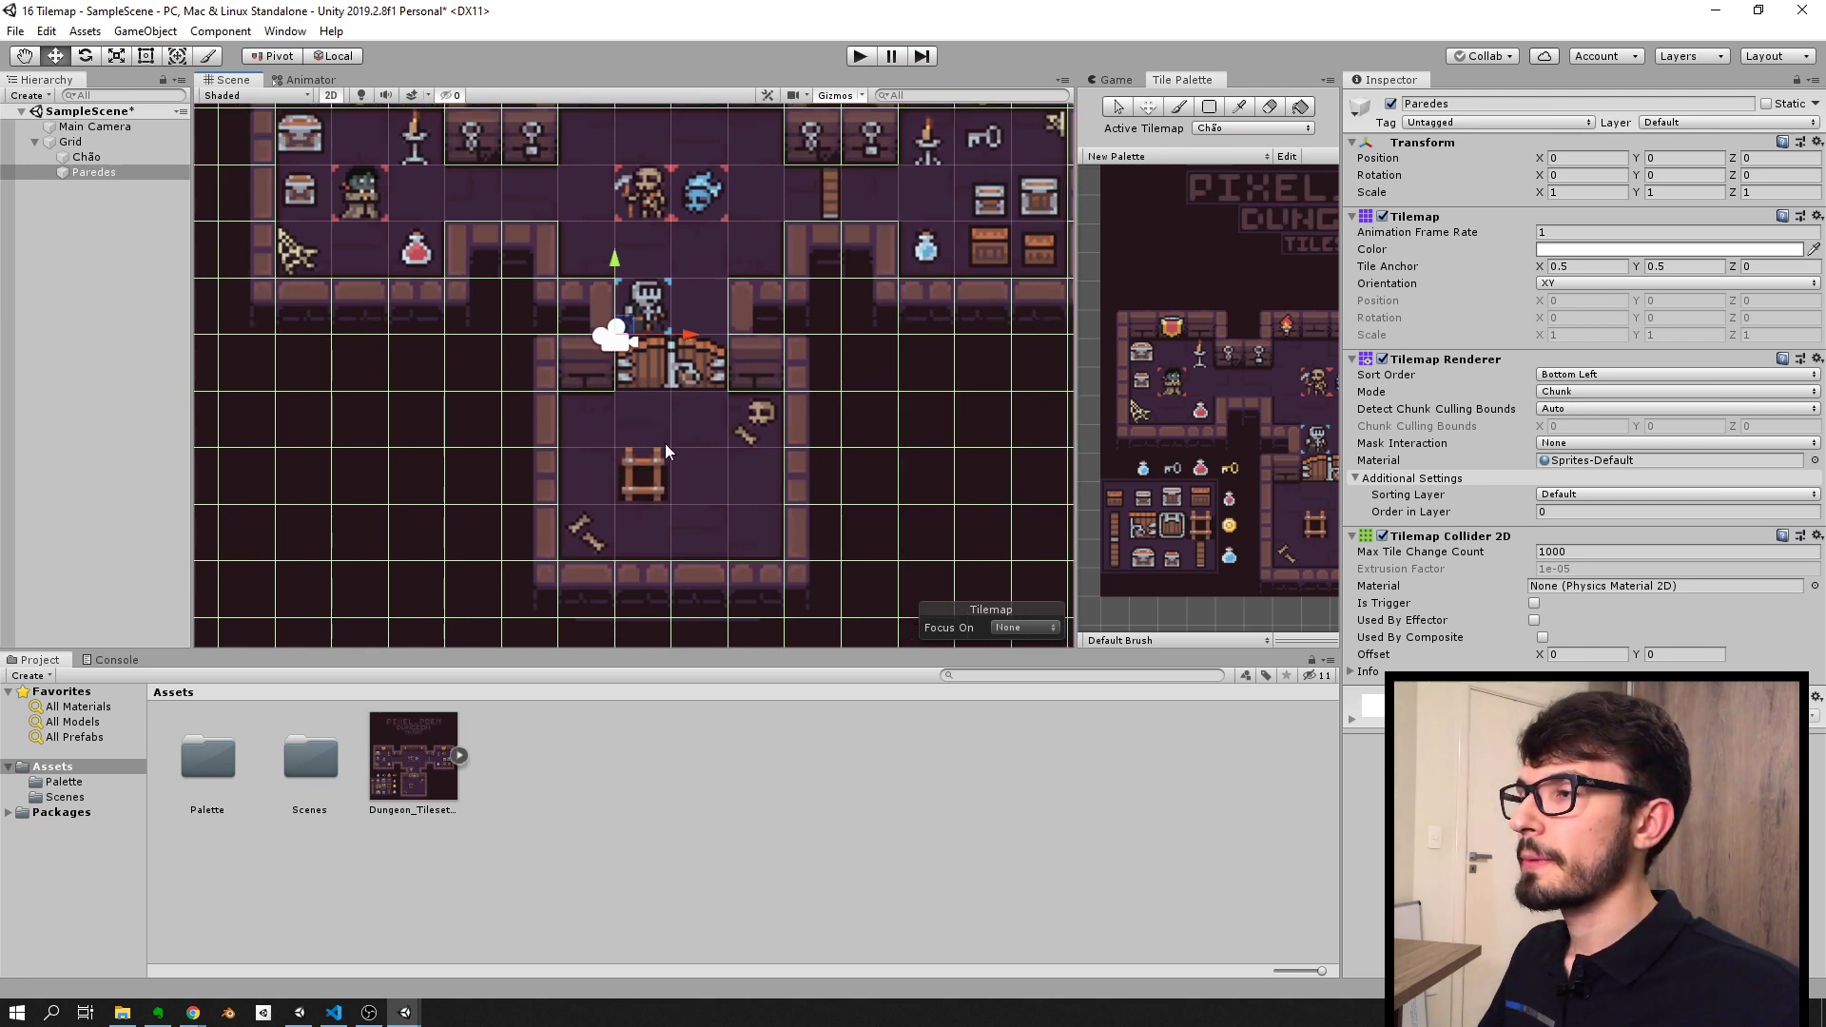
{"action": "middle_click_drag", "start_coordinate": [647, 360], "coordinate": [642, 379]}
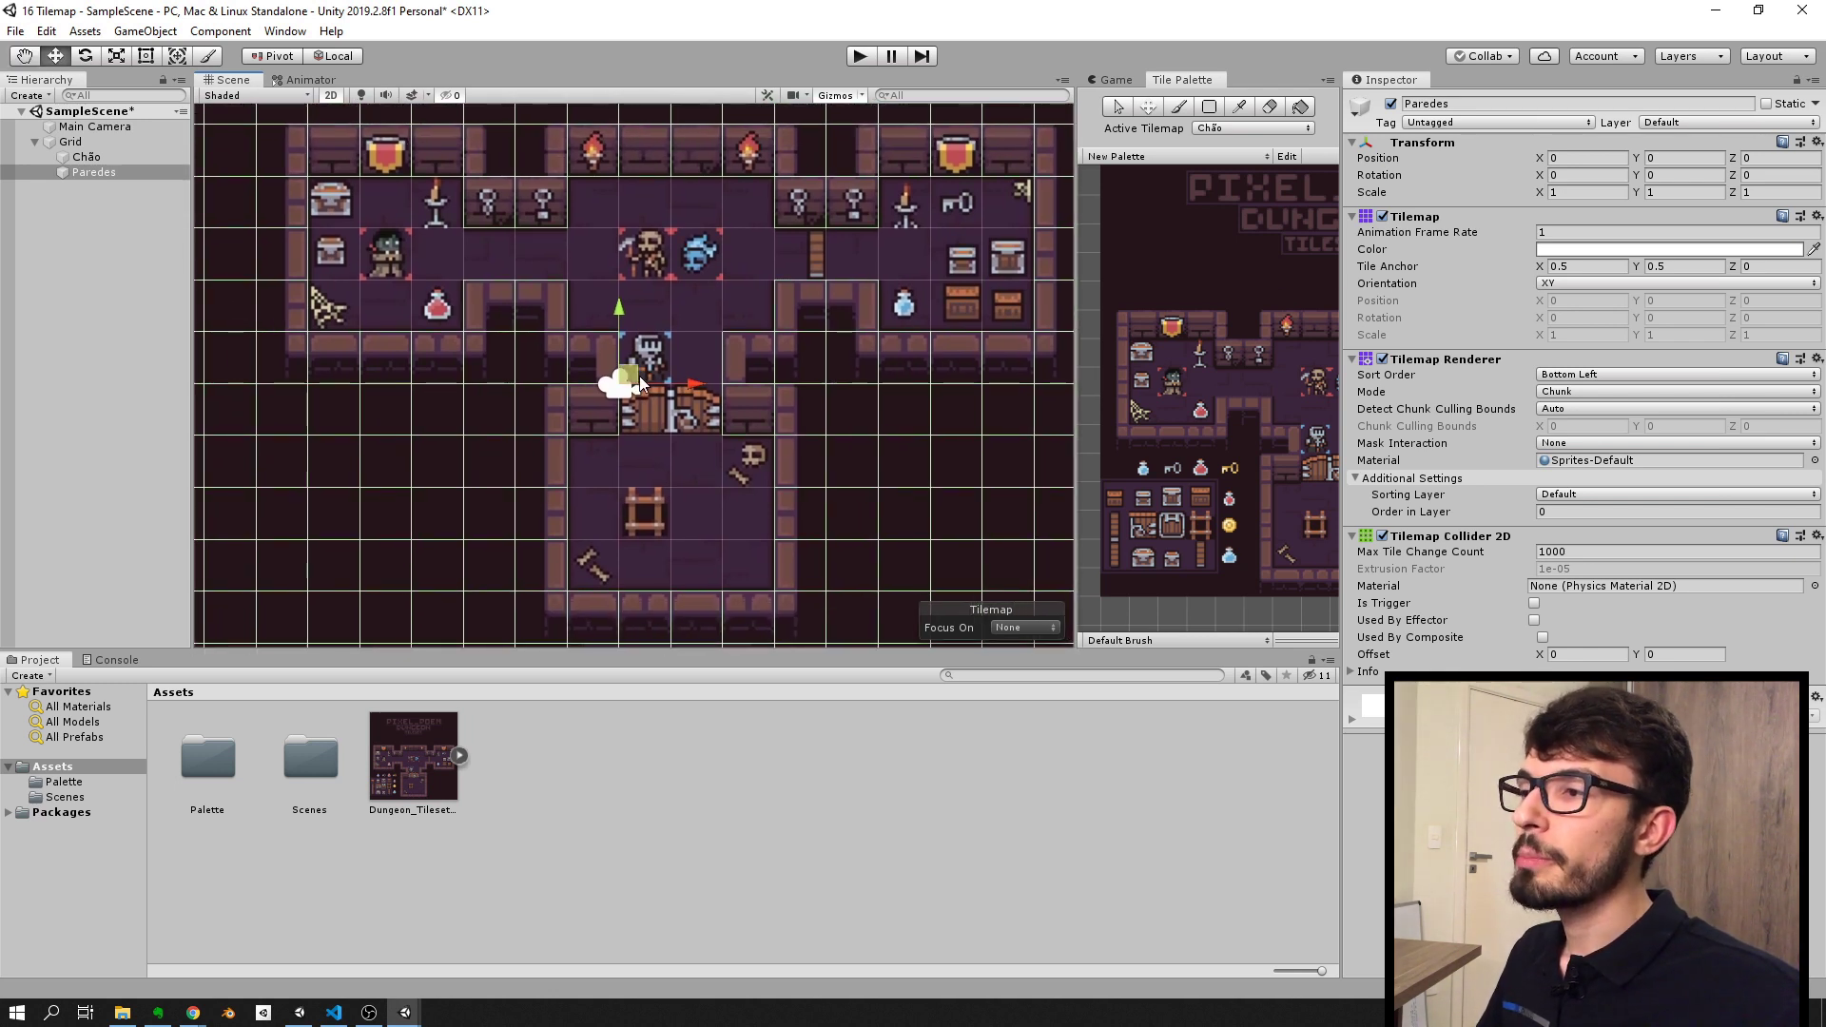
{"action": "scroll", "coordinate": [699, 409], "scroll_direction": "down", "scroll_amount": 1}
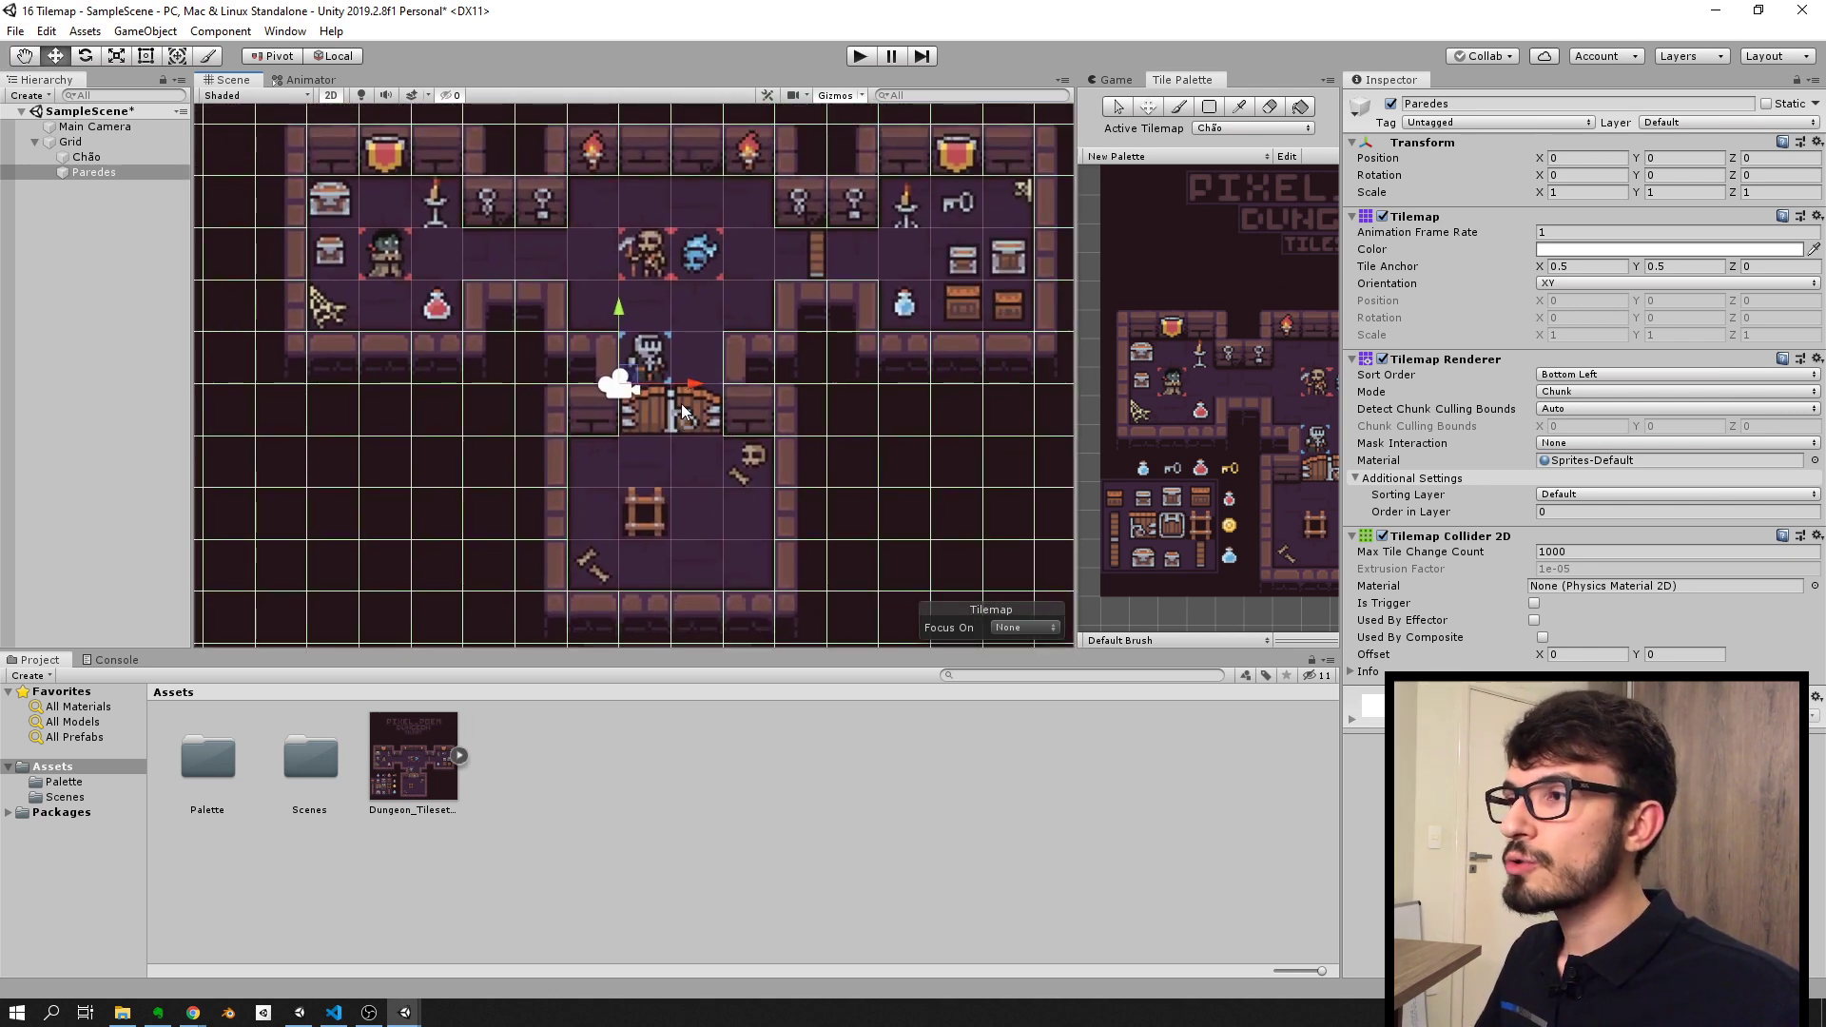
{"action": "scroll", "coordinate": [675, 411], "scroll_direction": "down", "scroll_amount": 2}
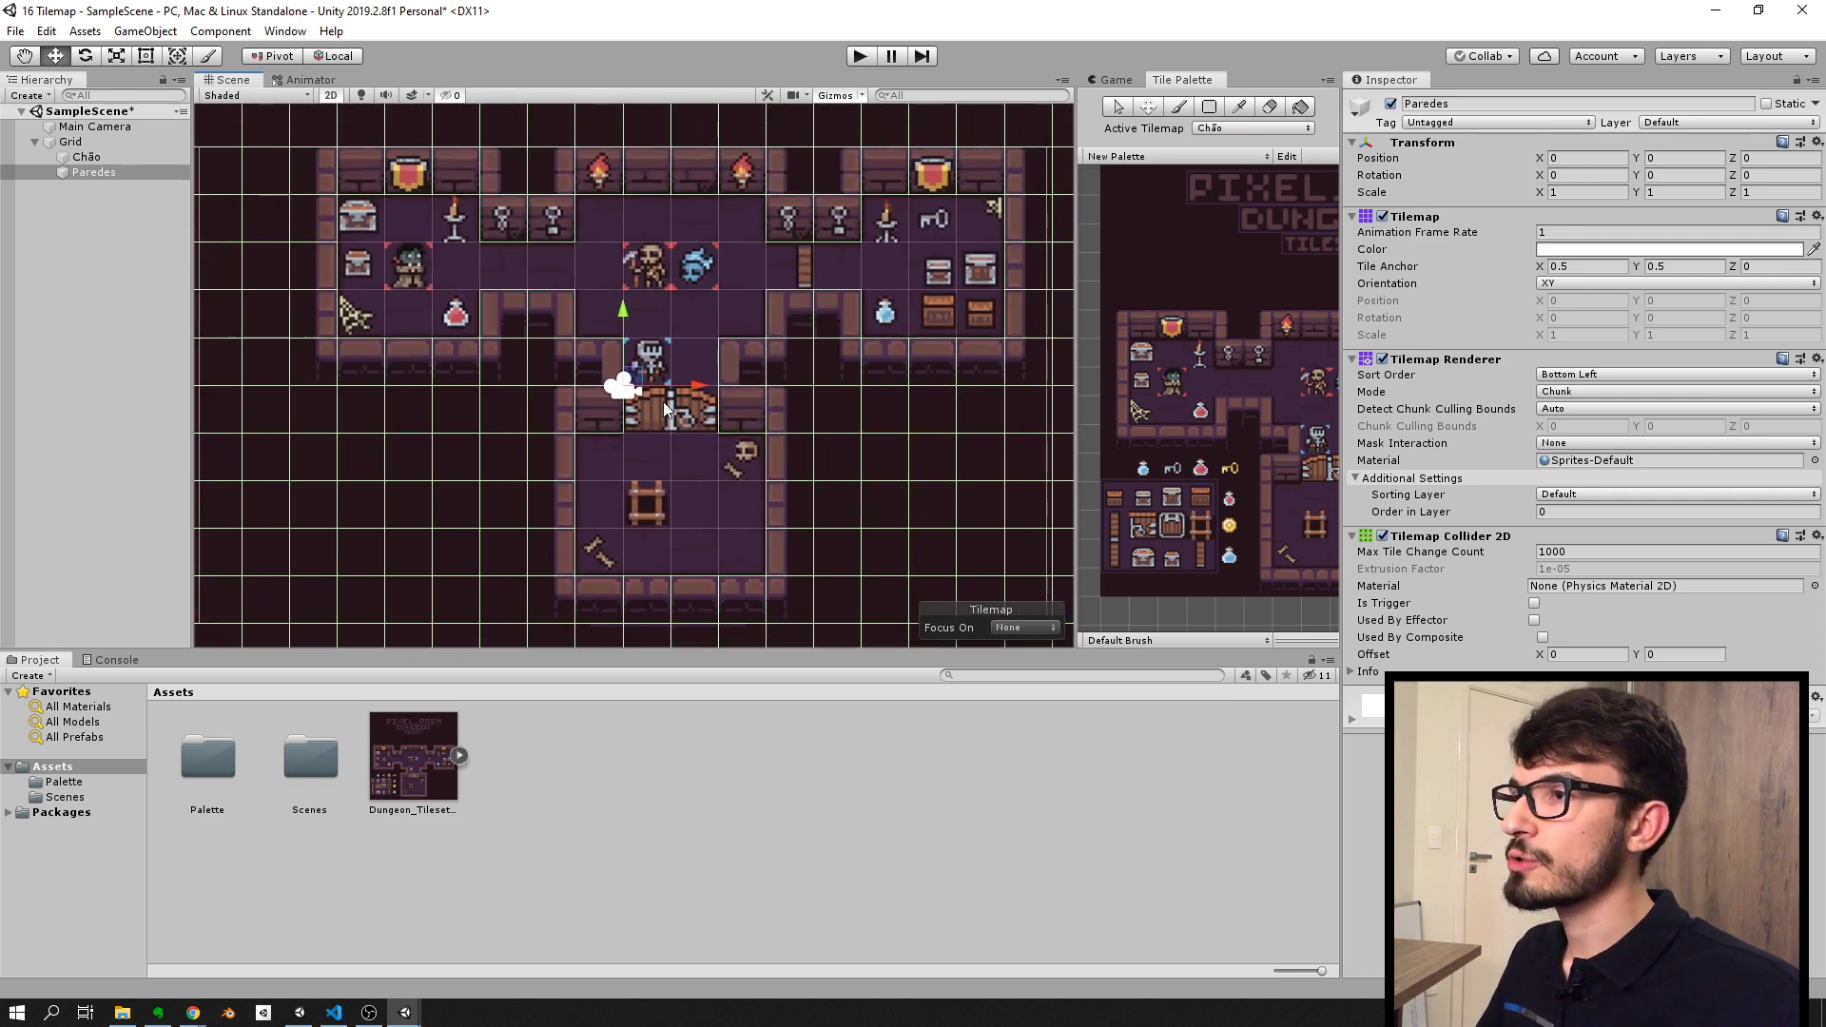
{"action": "scroll", "coordinate": [501, 380], "scroll_direction": "down", "scroll_amount": 2}
{"action": "middle_click_drag", "start_coordinate": [501, 380], "coordinate": [563, 376]}
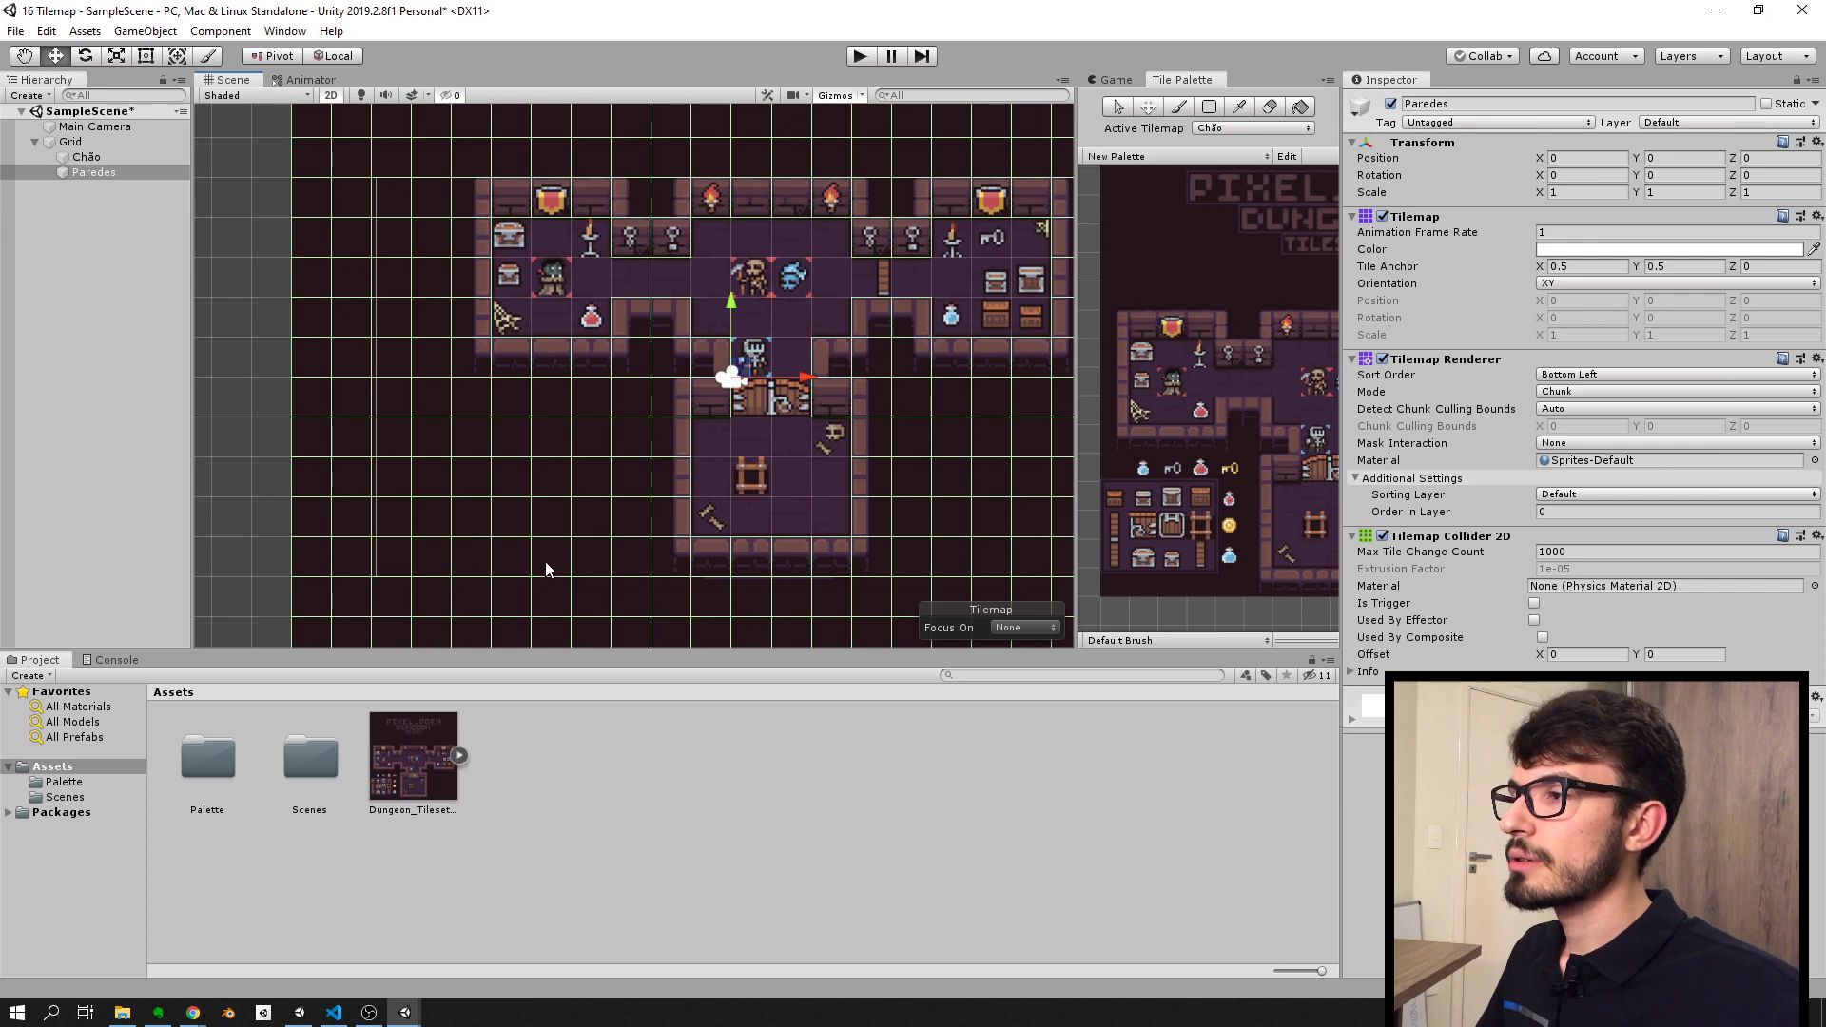
{"action": "scroll", "coordinate": [545, 561], "scroll_direction": "up", "scroll_amount": 2}
{"action": "scroll", "coordinate": [537, 528], "scroll_direction": "up", "scroll_amount": 3}
{"action": "scroll", "coordinate": [542, 499], "scroll_direction": "up", "scroll_amount": 3}
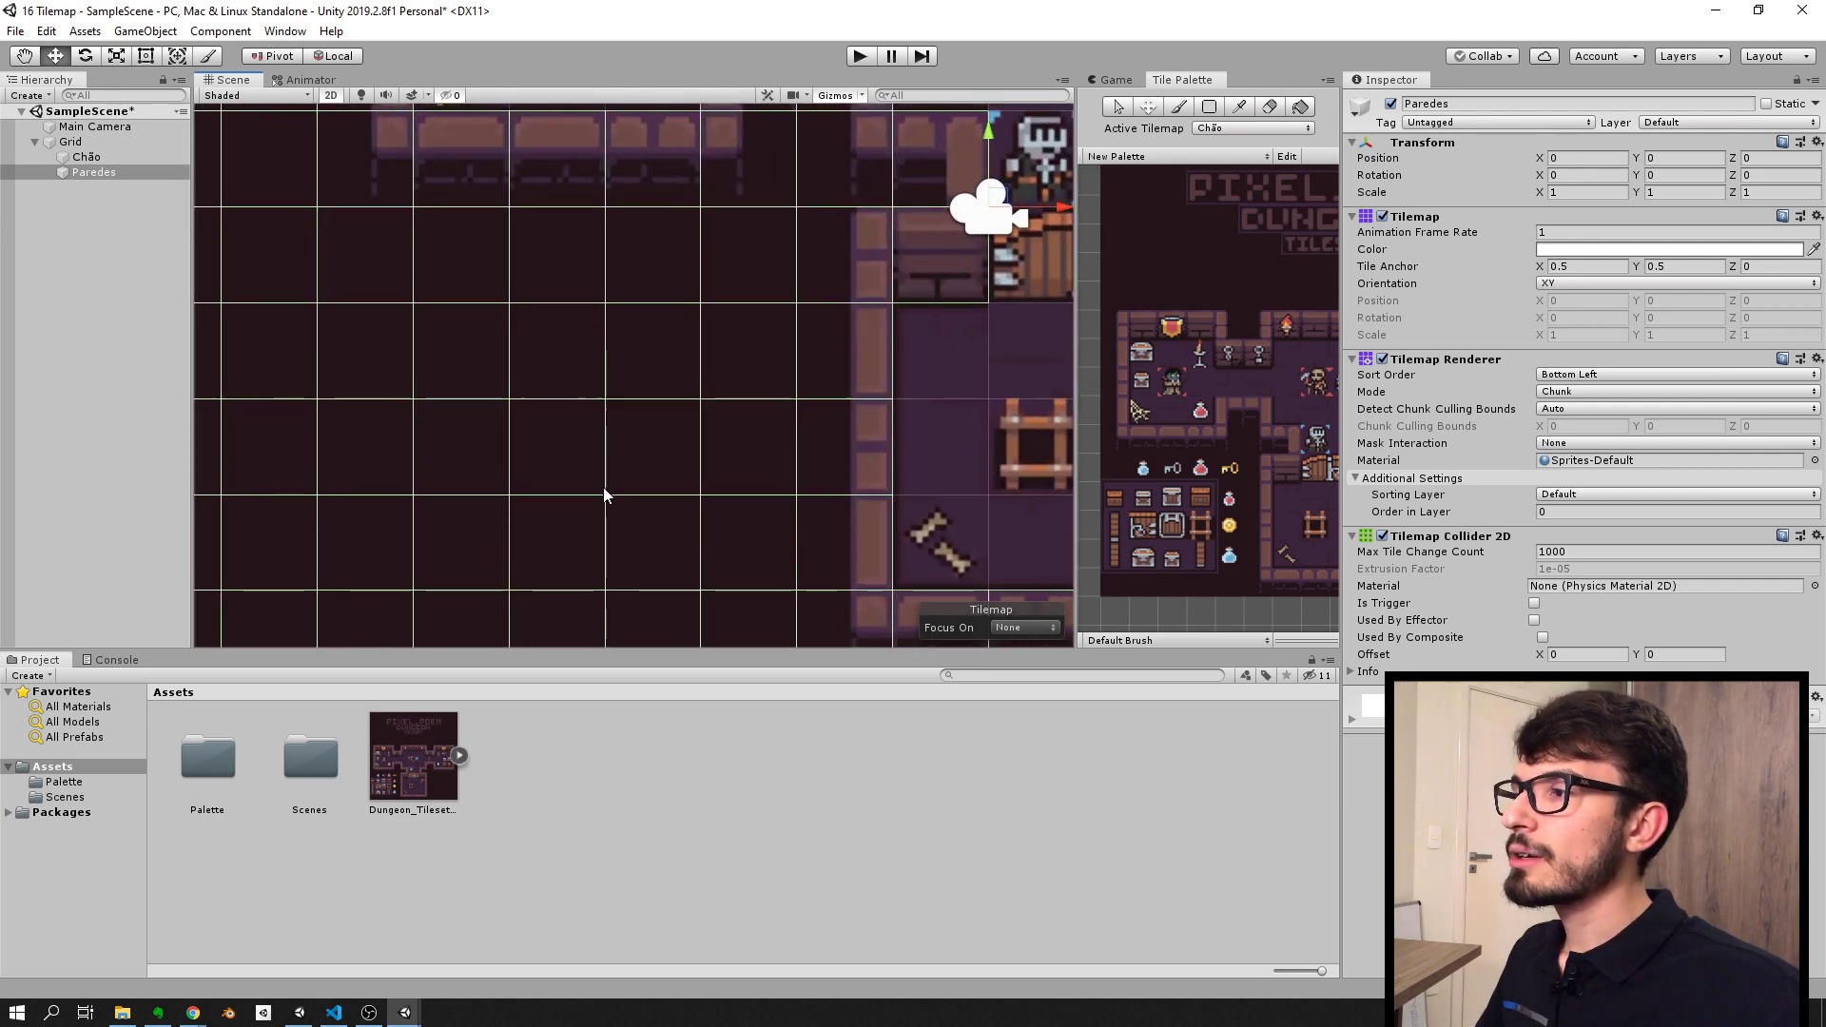
{"action": "key", "text": "f"}
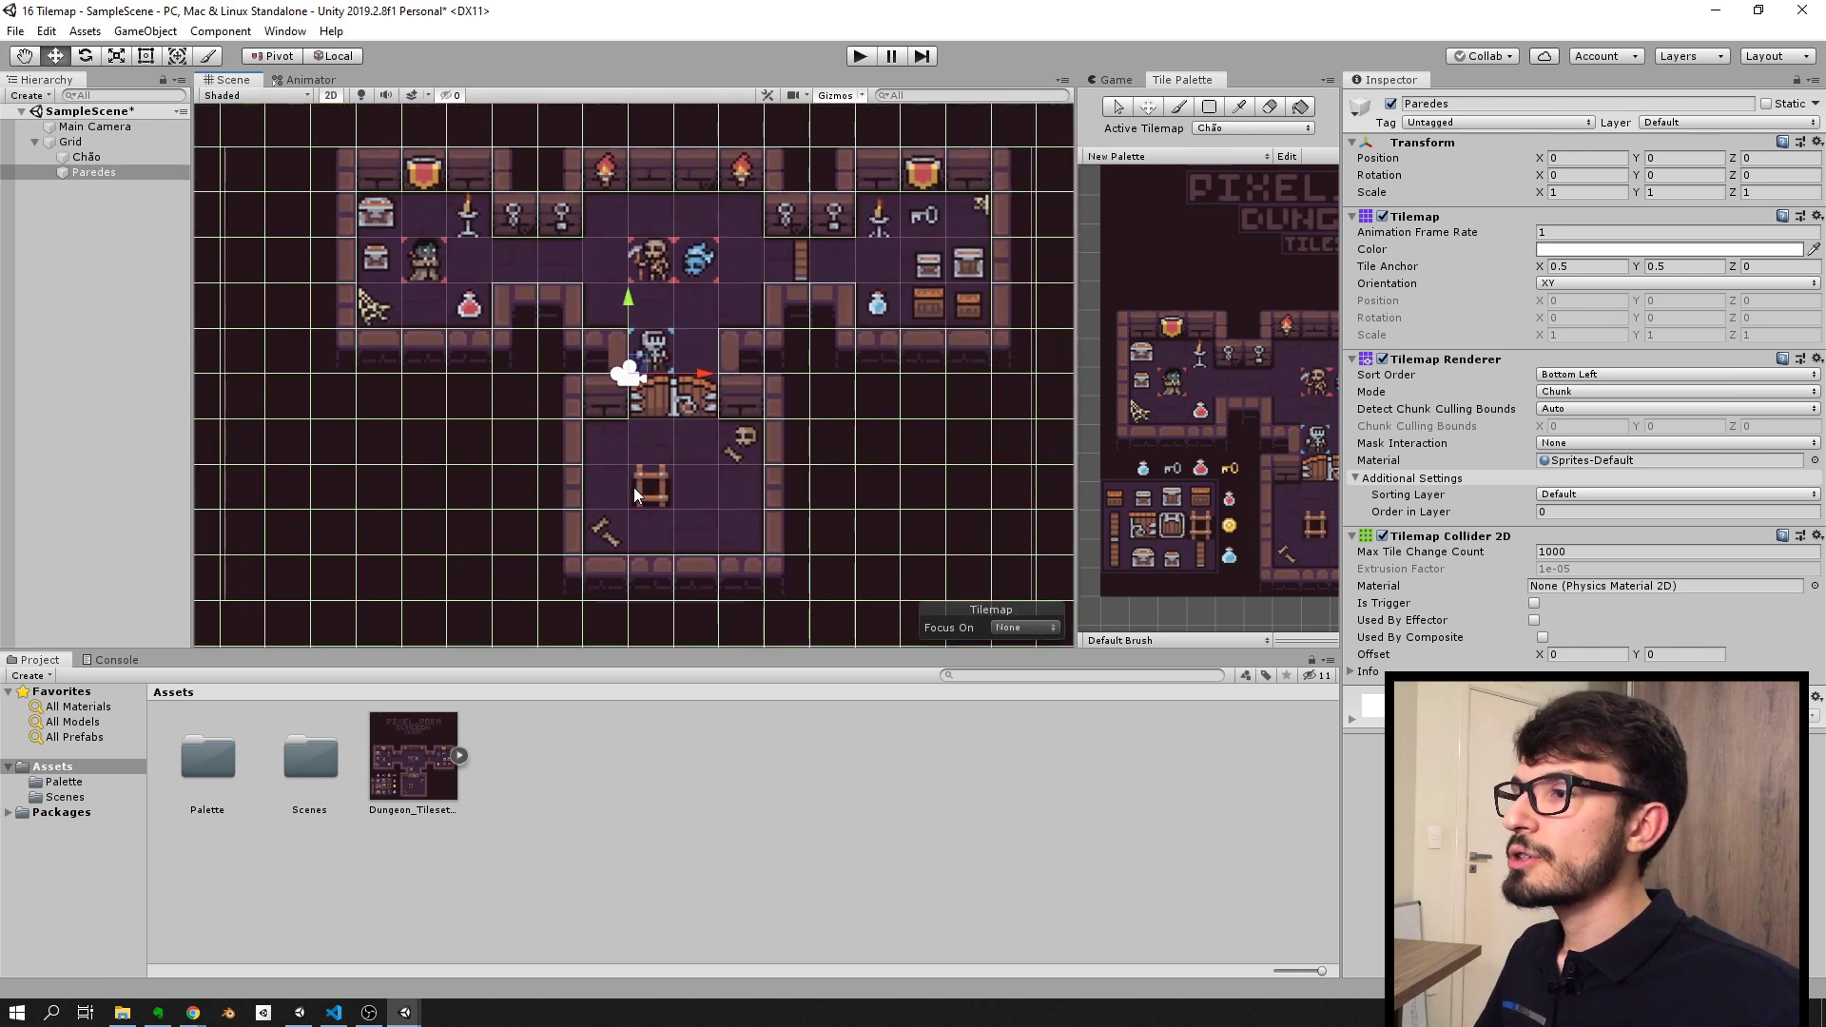
{"action": "middle_click_drag", "start_coordinate": [634, 487], "coordinate": [491, 506]}
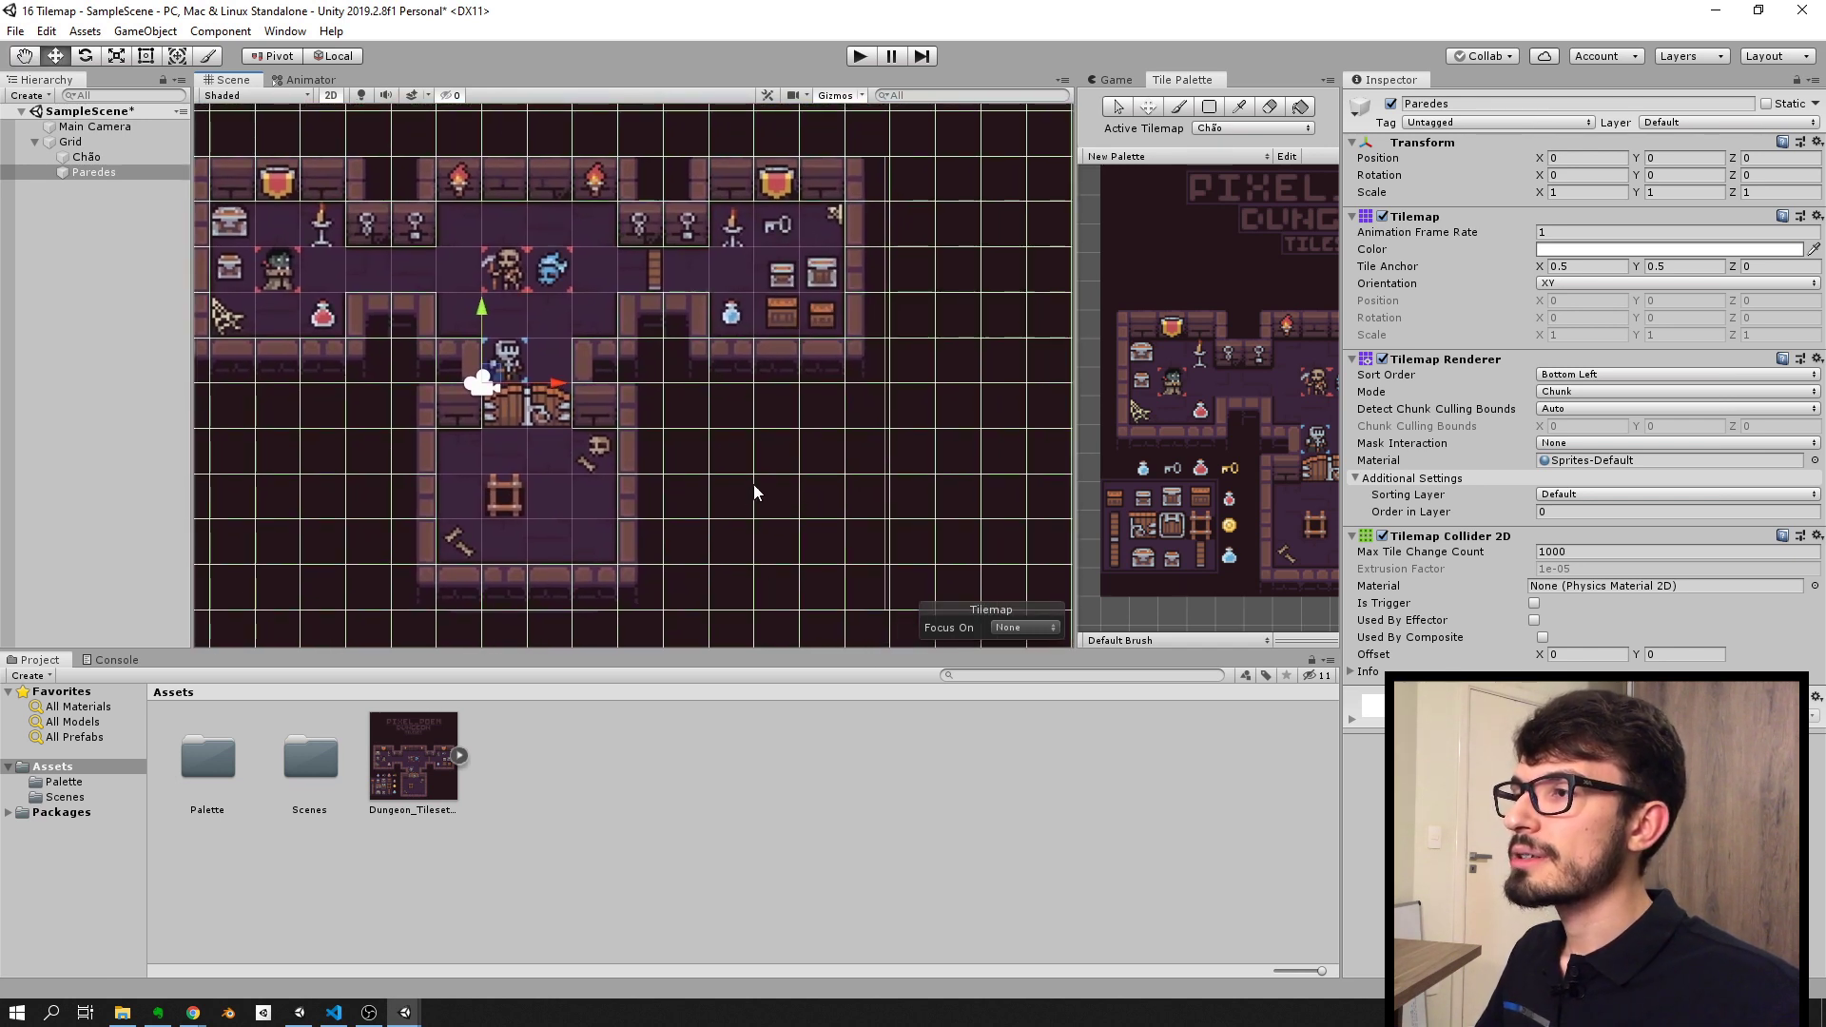
{"action": "middle_click_drag", "start_coordinate": [692, 478], "coordinate": [837, 495]}
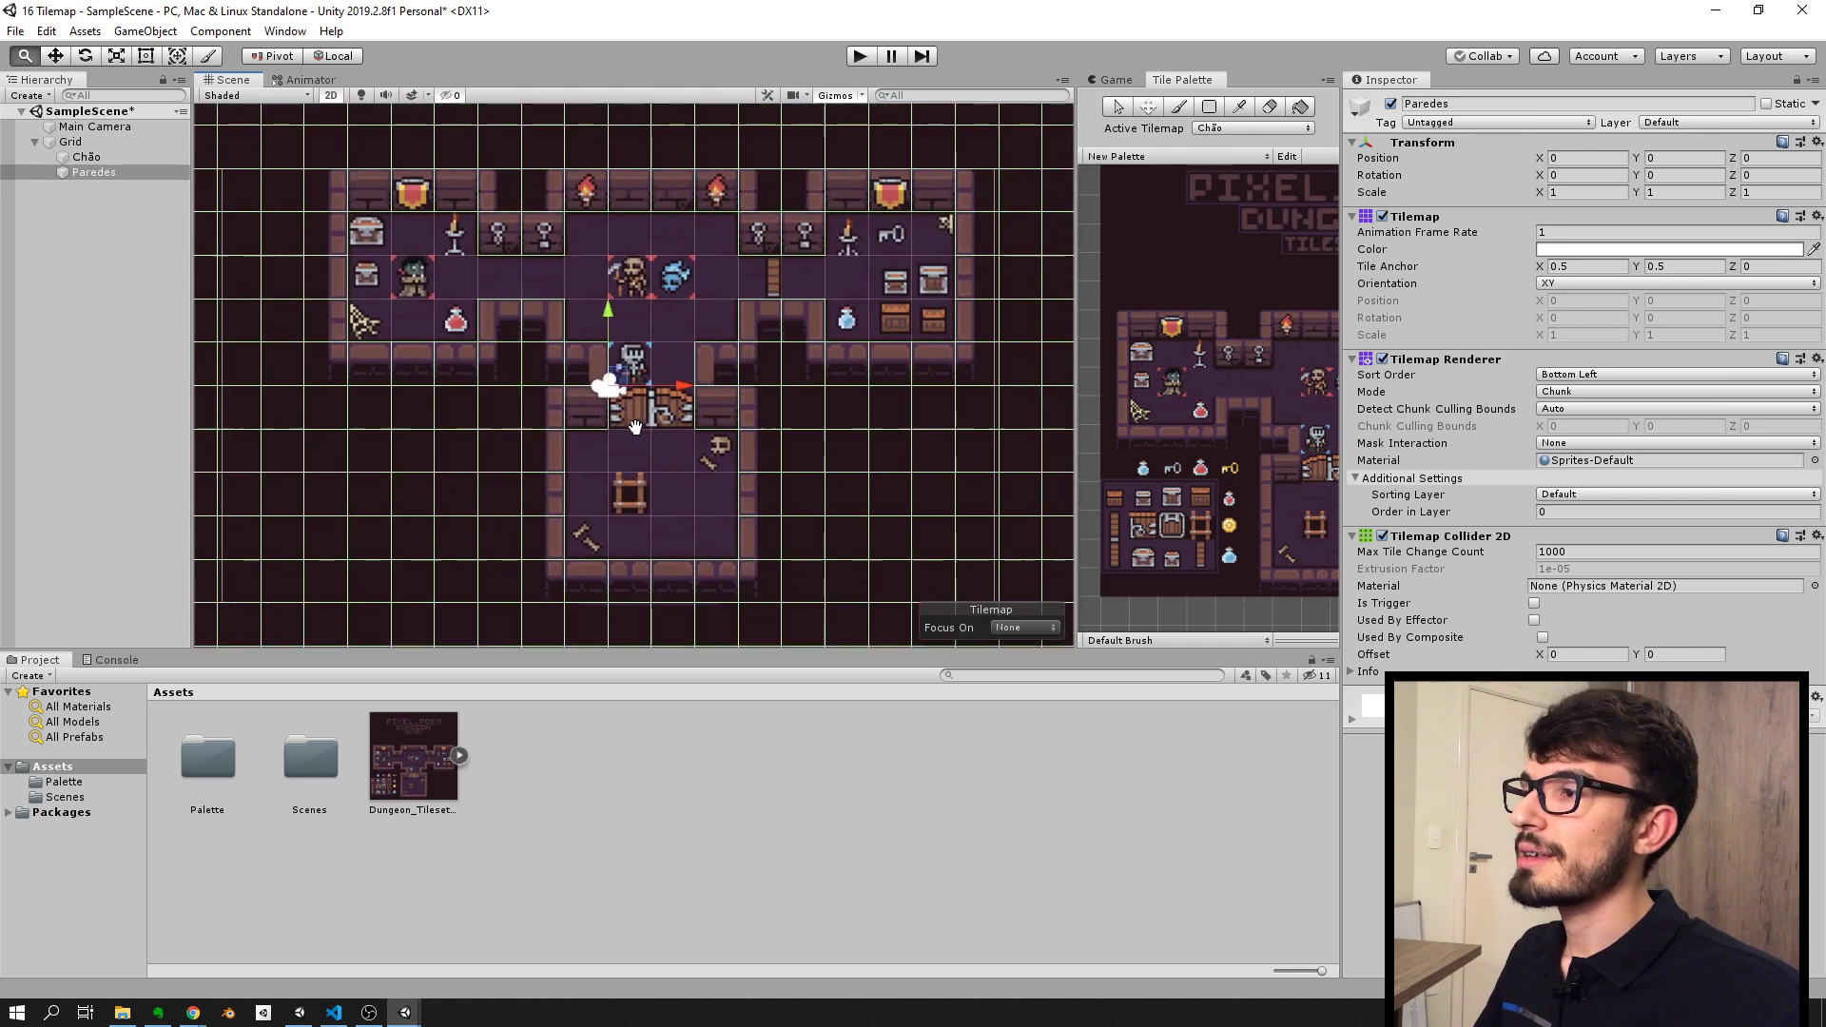
{"action": "scroll", "coordinate": [625, 432], "scroll_direction": "down", "scroll_amount": 2}
{"action": "middle_click_drag", "start_coordinate": [645, 424], "coordinate": [649, 411]}
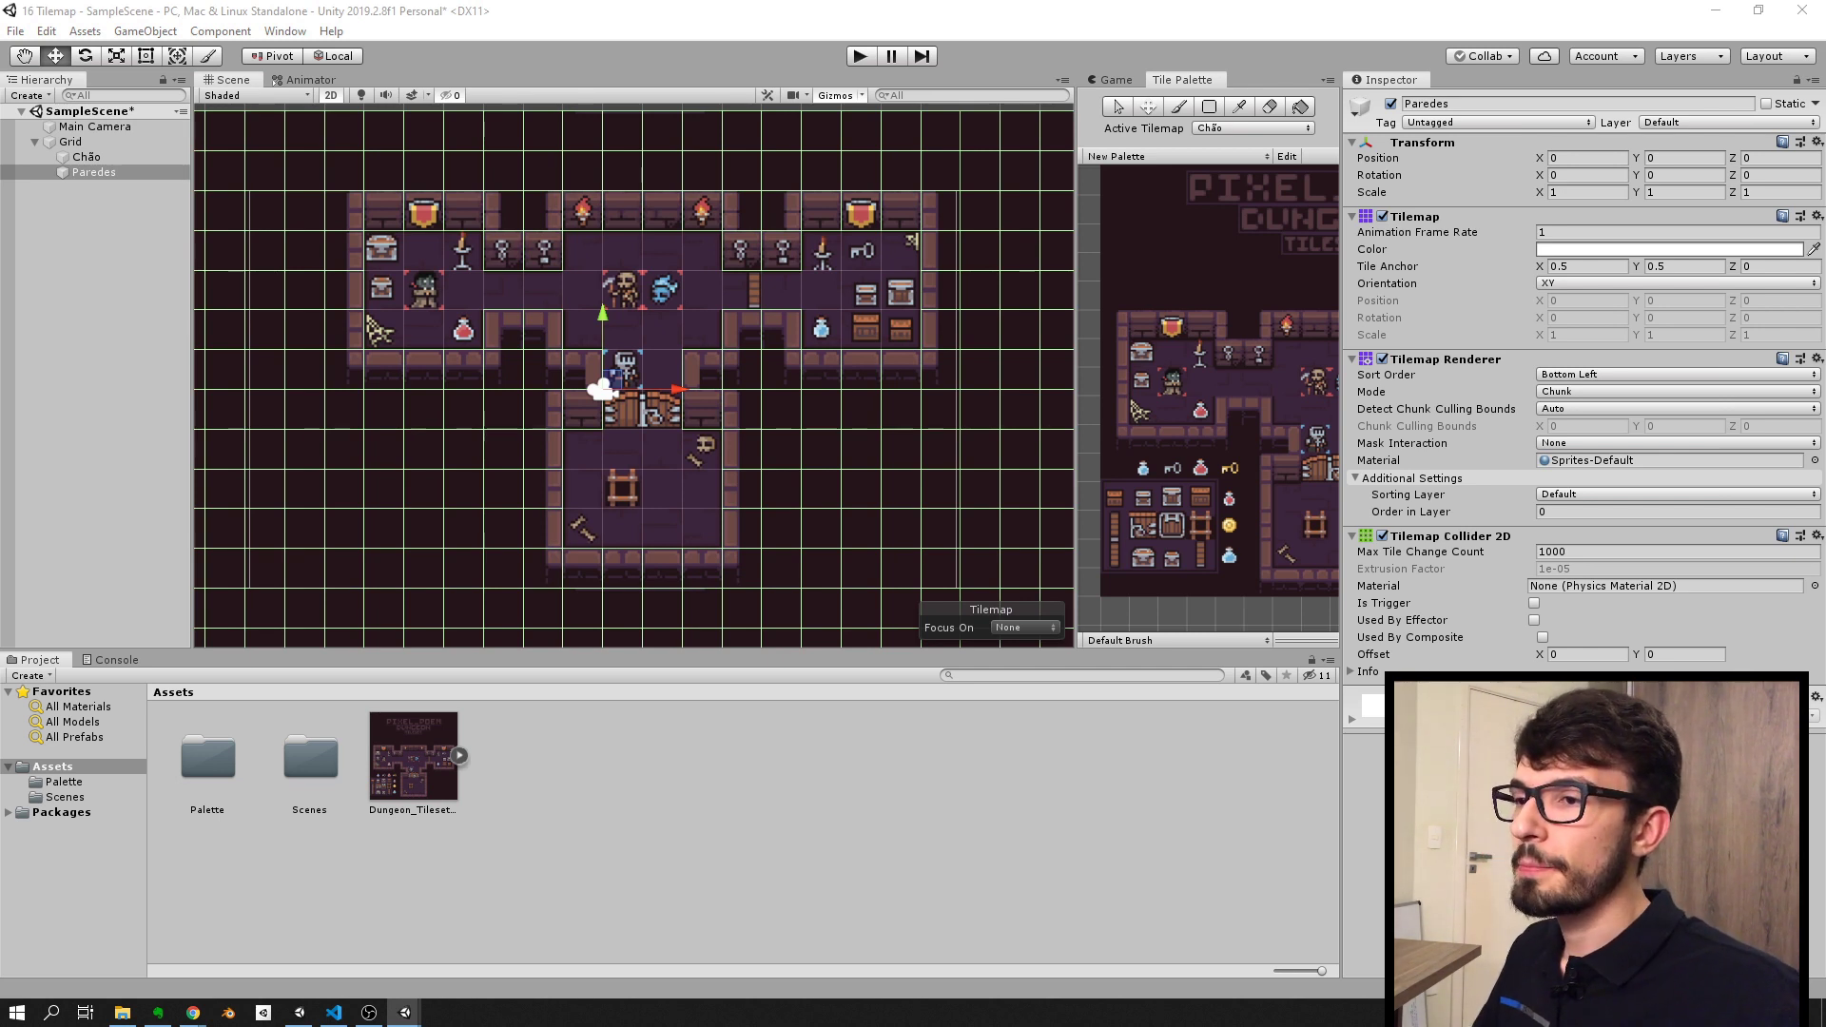
Step: Add a Composite Collider 2D with Rigidbody 2D, and collapse the Tilemap and Tilemap Renderer components
{"action": "key", "text": "Return"}
{"action": "left_click", "coordinate": [1421, 367]}
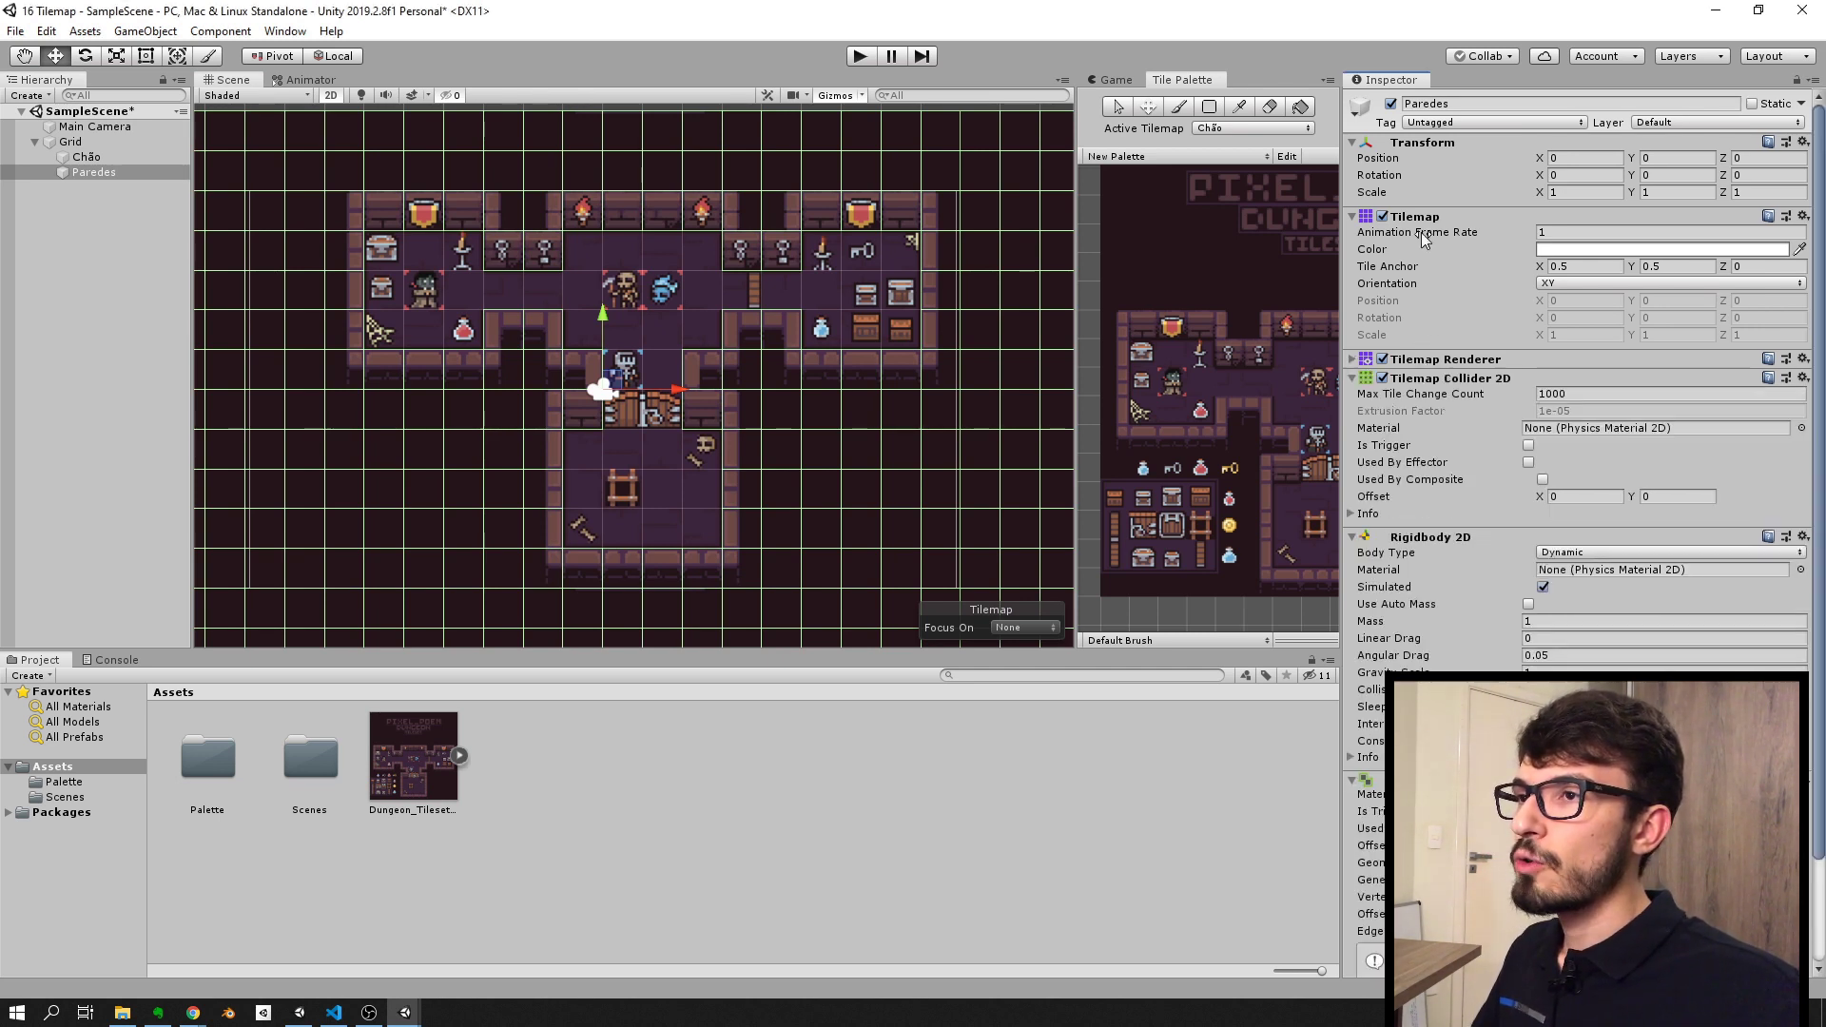
{"action": "left_click", "coordinate": [1415, 218]}
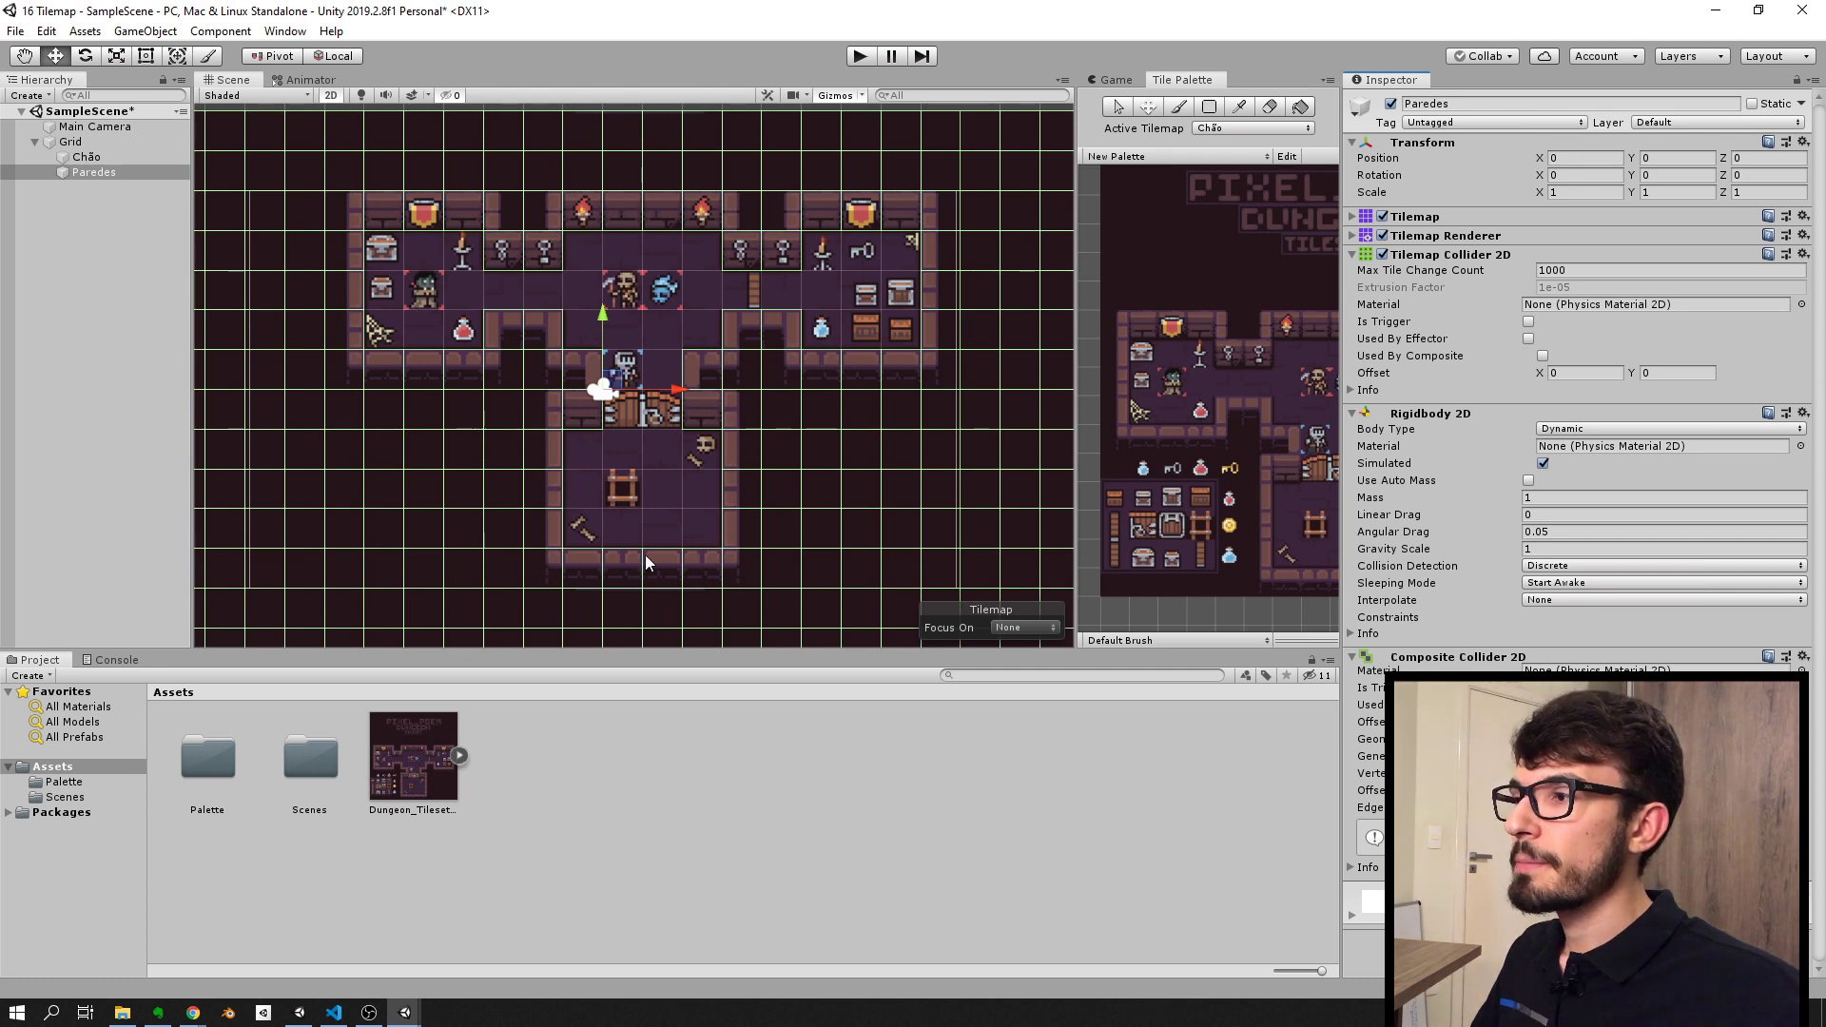
Step: Pan and zoom the Scene view across the upper and lower rooms to inspect the walls
{"action": "scroll", "coordinate": [715, 437], "scroll_direction": "down", "scroll_amount": 1}
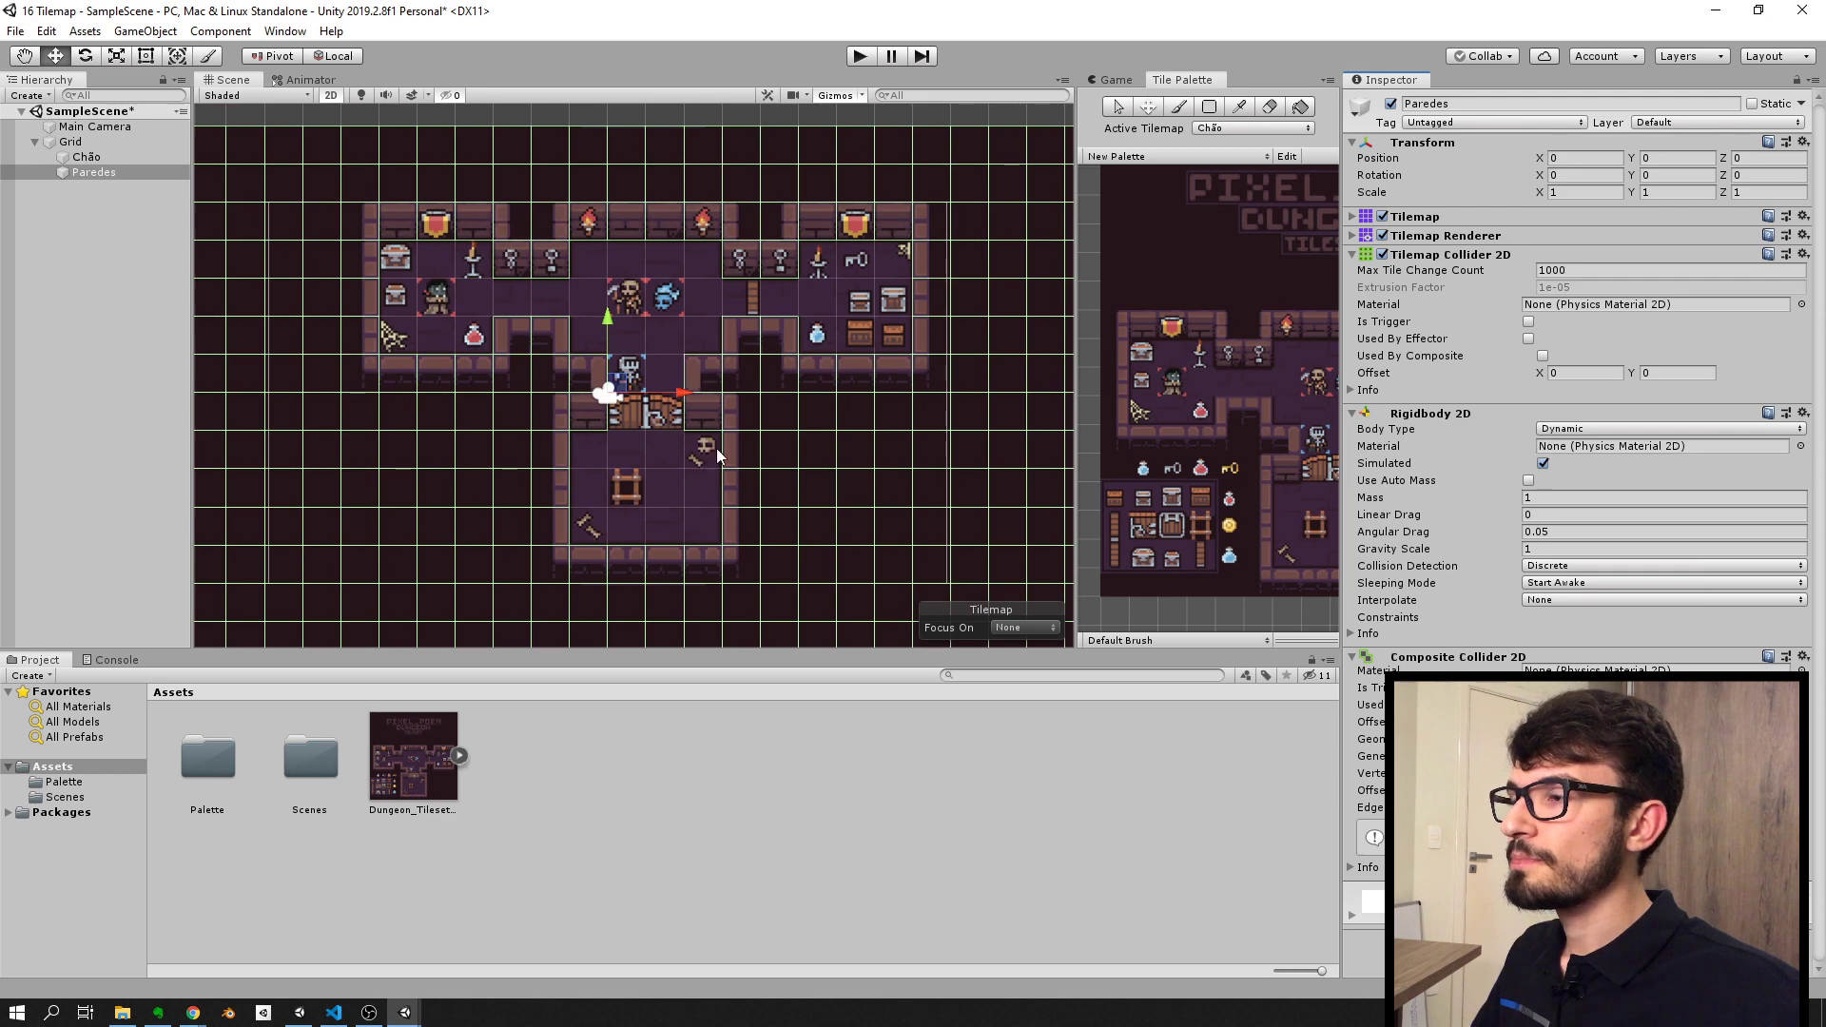
{"action": "middle_click_drag", "start_coordinate": [745, 379], "coordinate": [649, 333]}
{"action": "scroll", "coordinate": [801, 419], "scroll_direction": "up", "scroll_amount": 2}
{"action": "scroll", "coordinate": [715, 516], "scroll_direction": "up", "scroll_amount": 2}
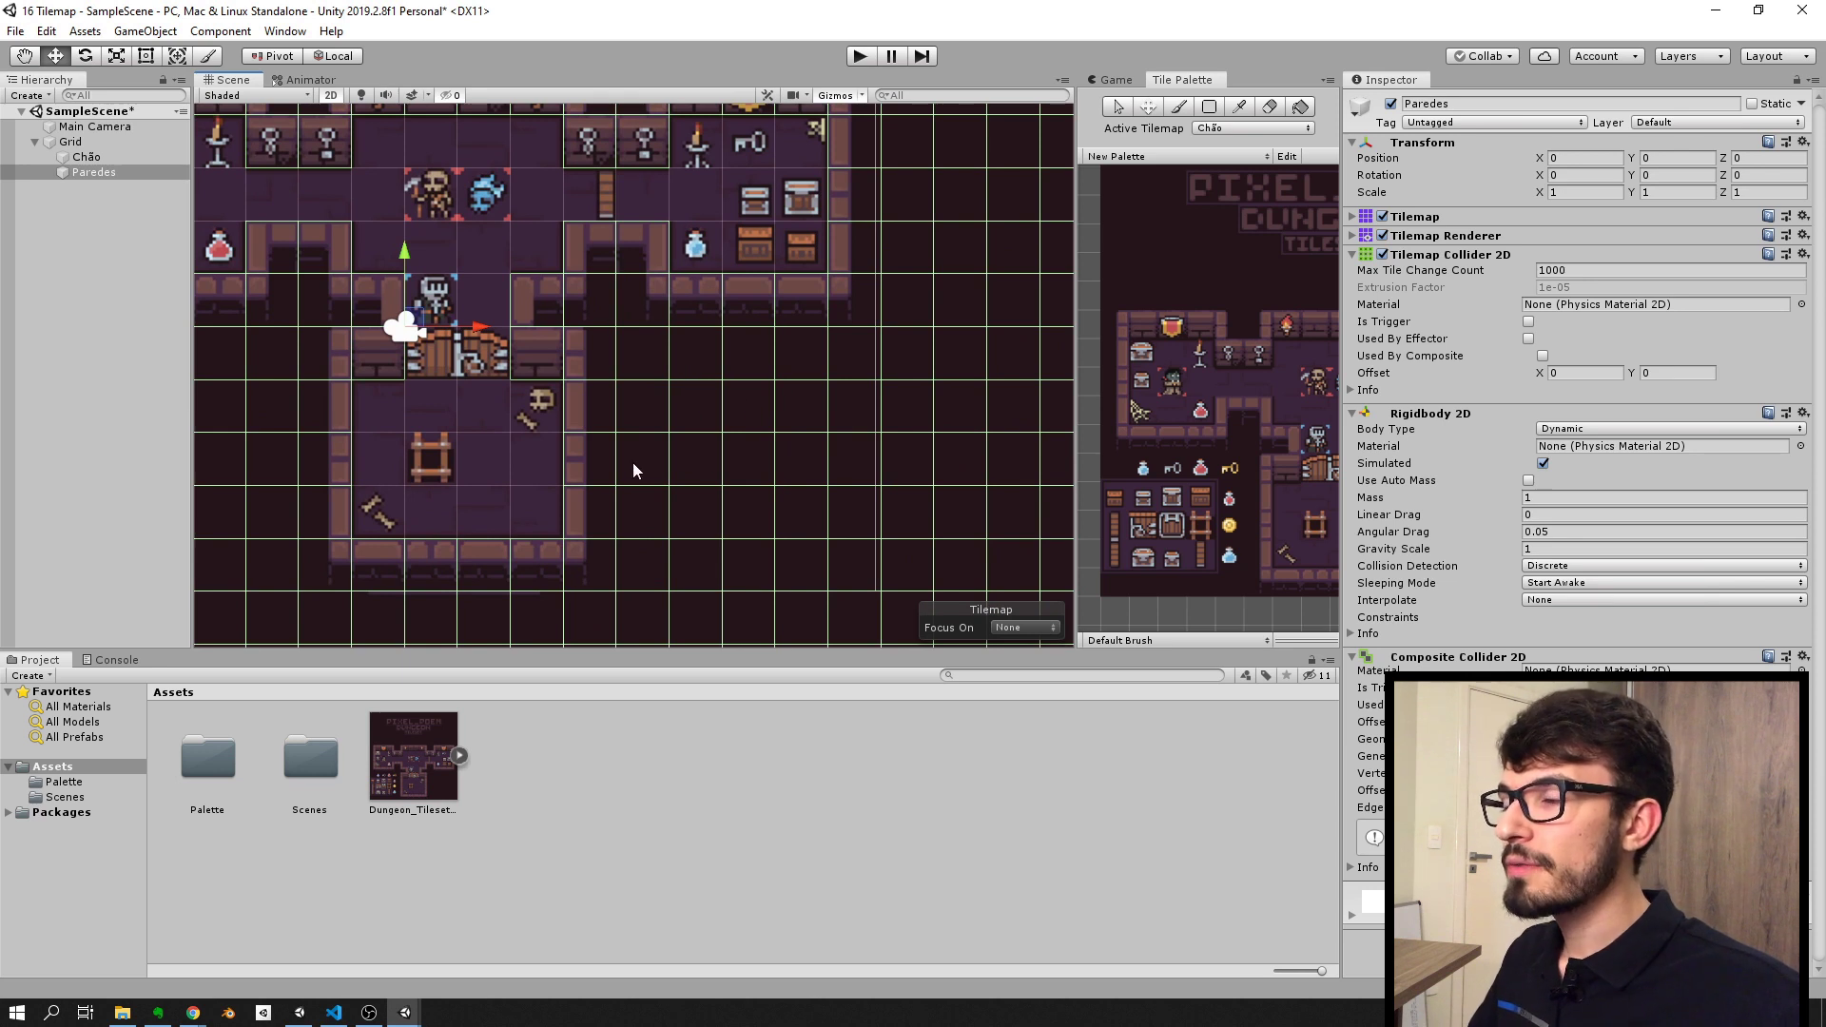
{"action": "scroll", "coordinate": [666, 432], "scroll_direction": "down", "scroll_amount": 1}
{"action": "scroll", "coordinate": [609, 344], "scroll_direction": "down", "scroll_amount": 1}
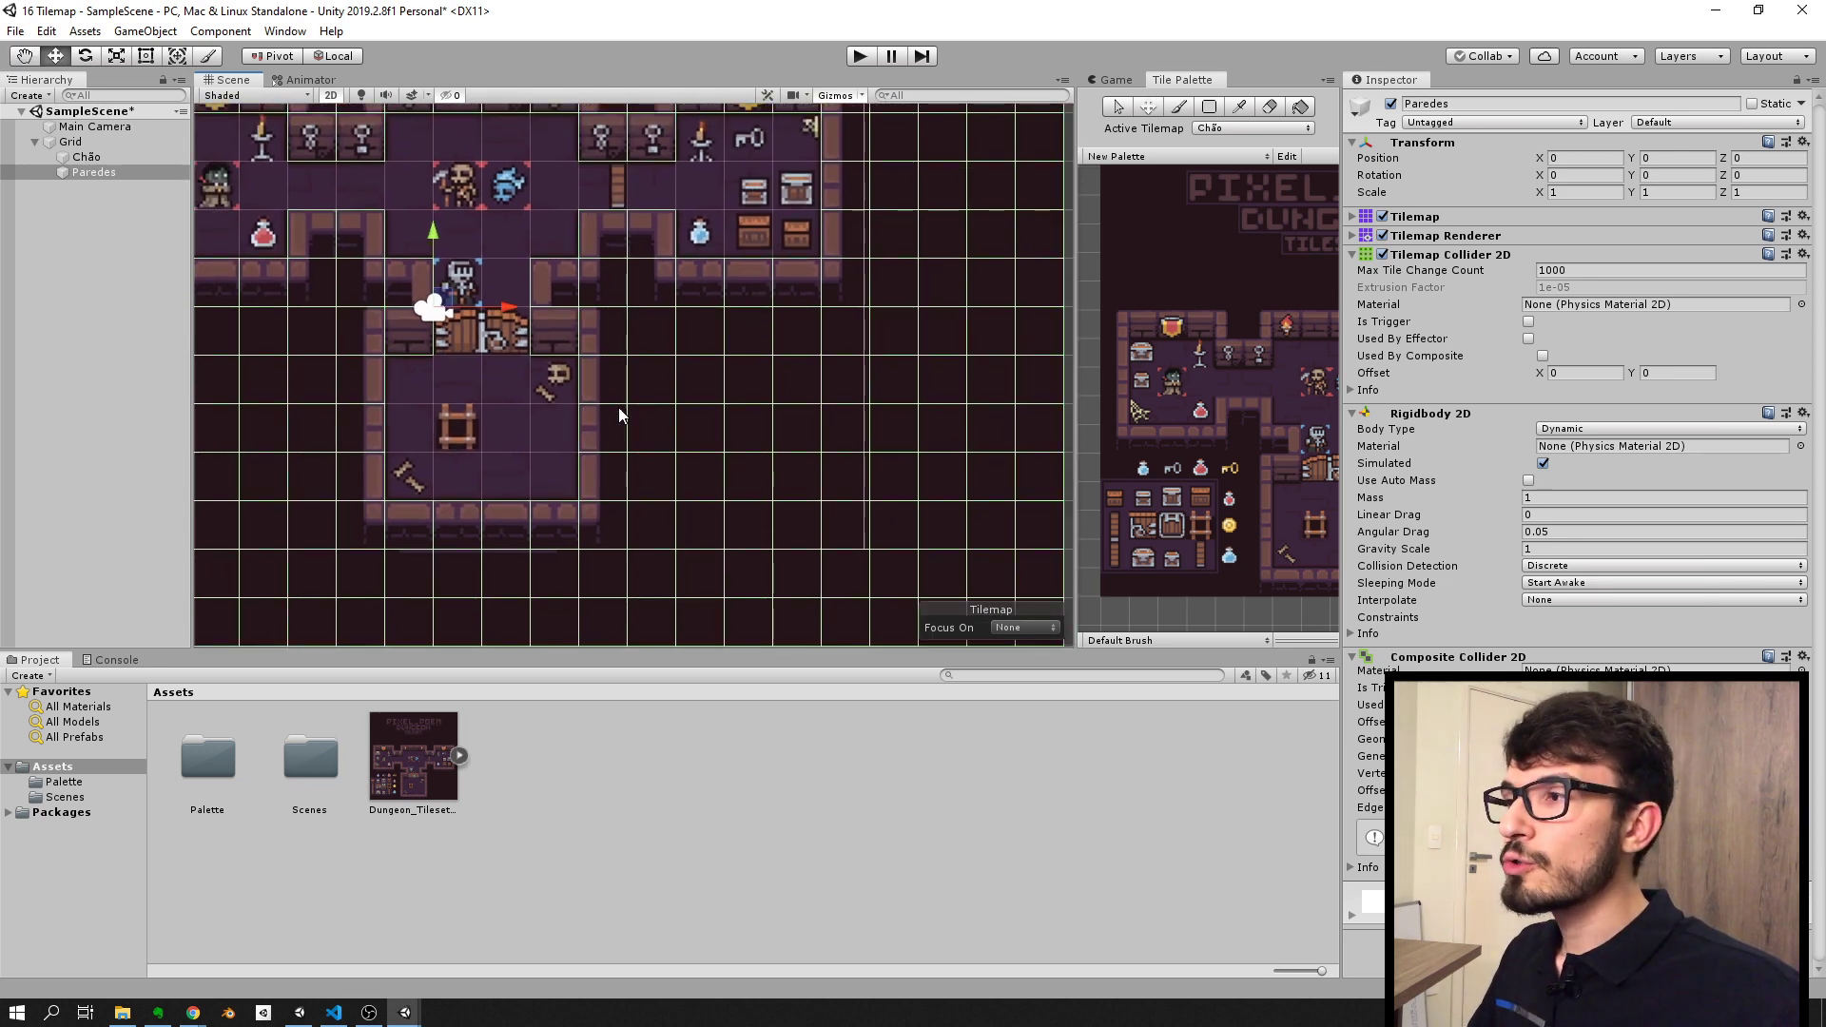
{"action": "middle_click_drag", "start_coordinate": [619, 415], "coordinate": [782, 443]}
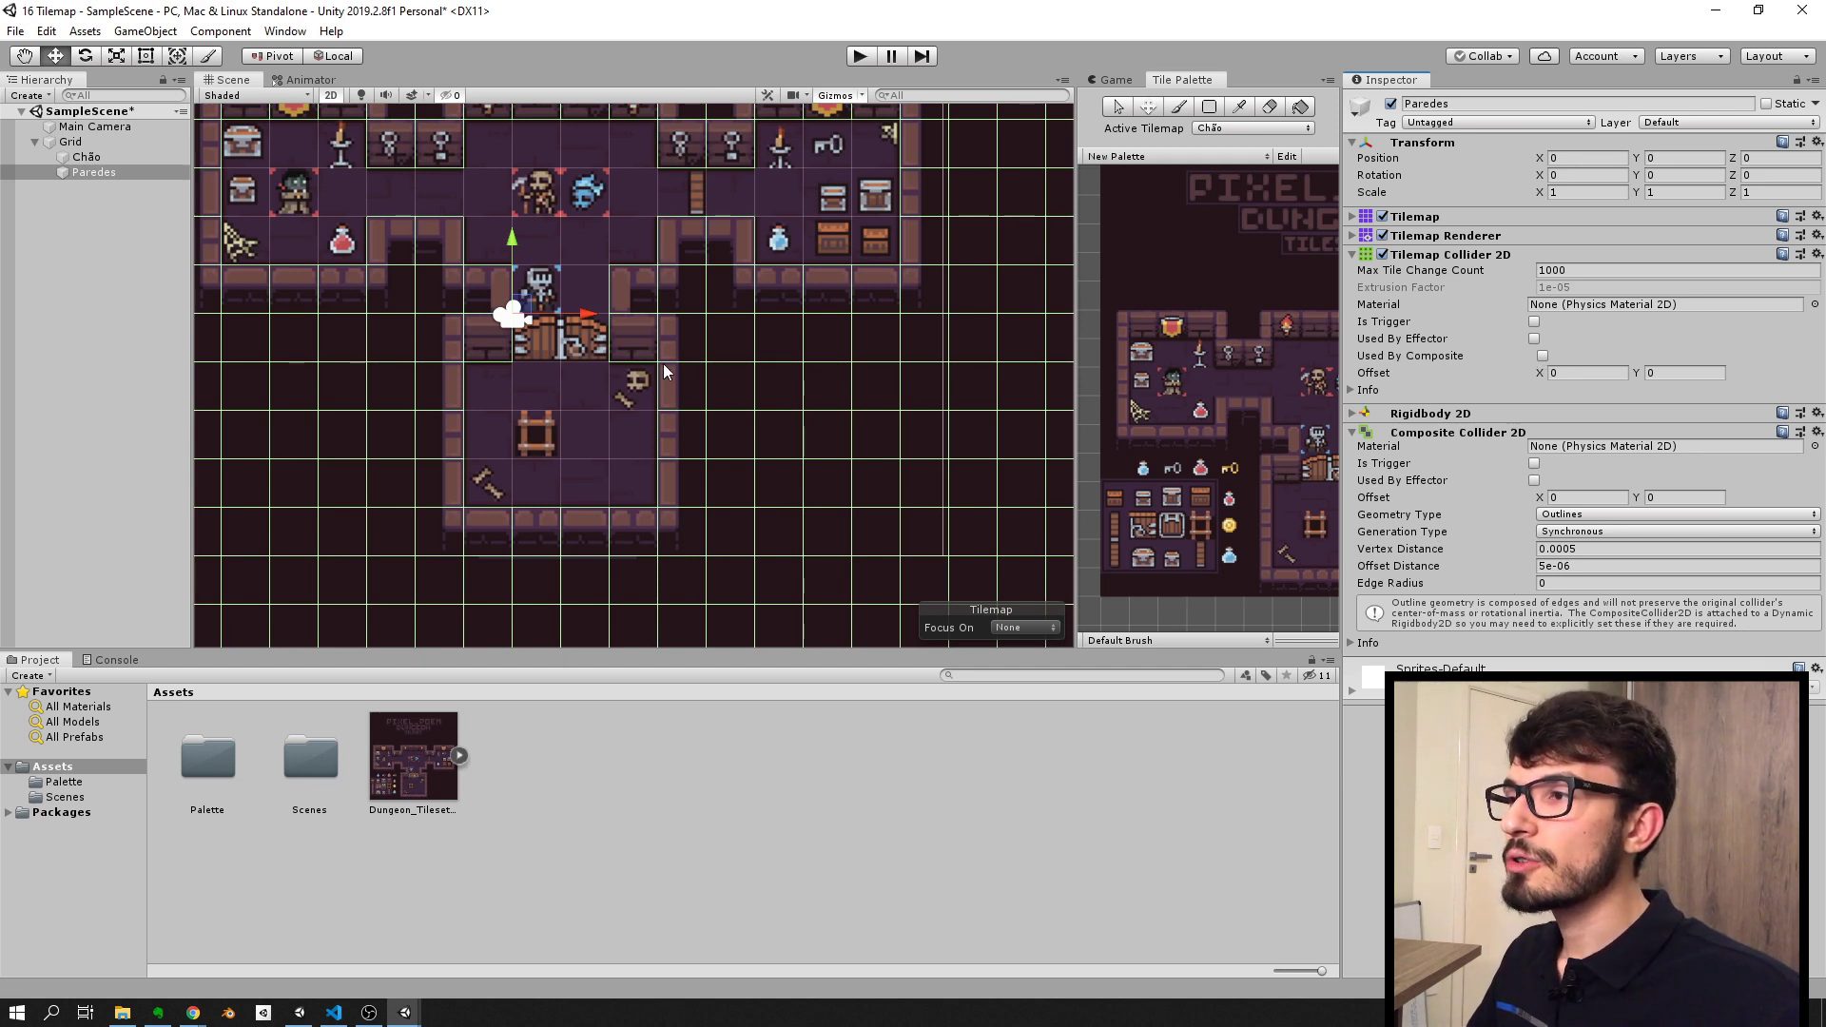
{"action": "middle_click_drag", "start_coordinate": [664, 363], "coordinate": [717, 416]}
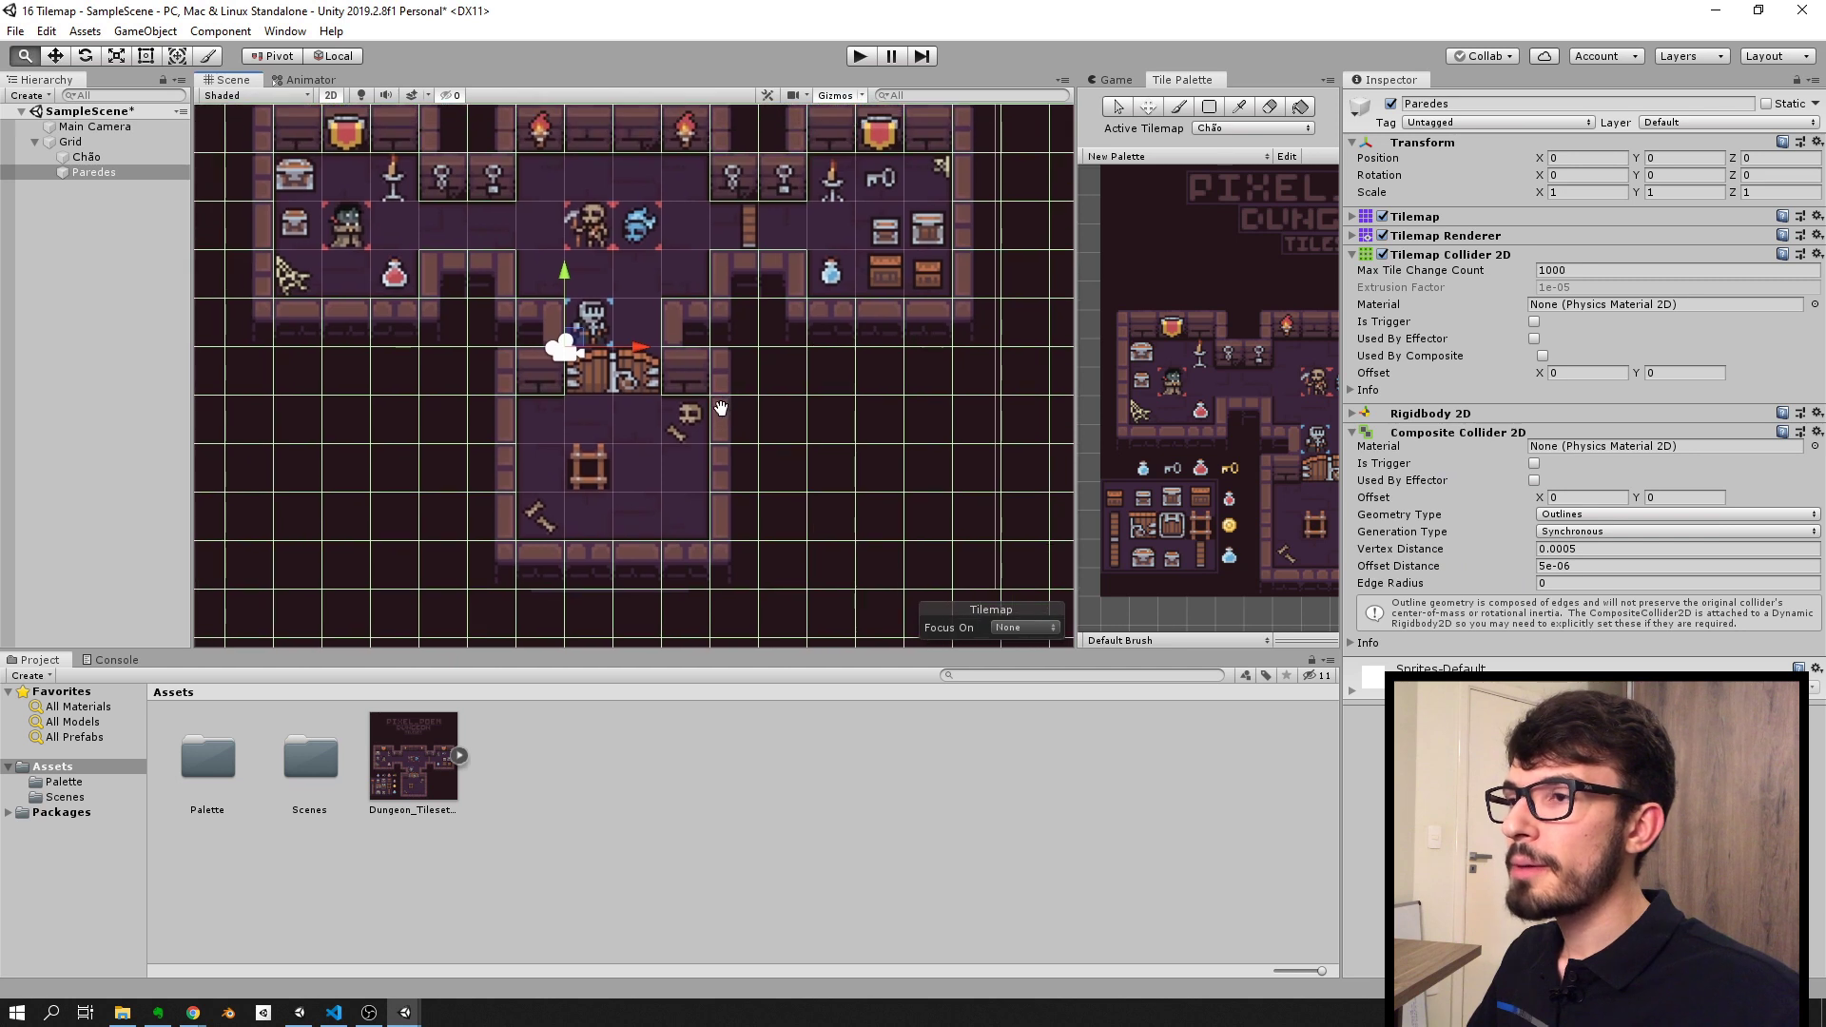
Step: Enable Used By Composite on the walls' Tilemap Collider 2D
{"action": "left_click", "coordinate": [1543, 355]}
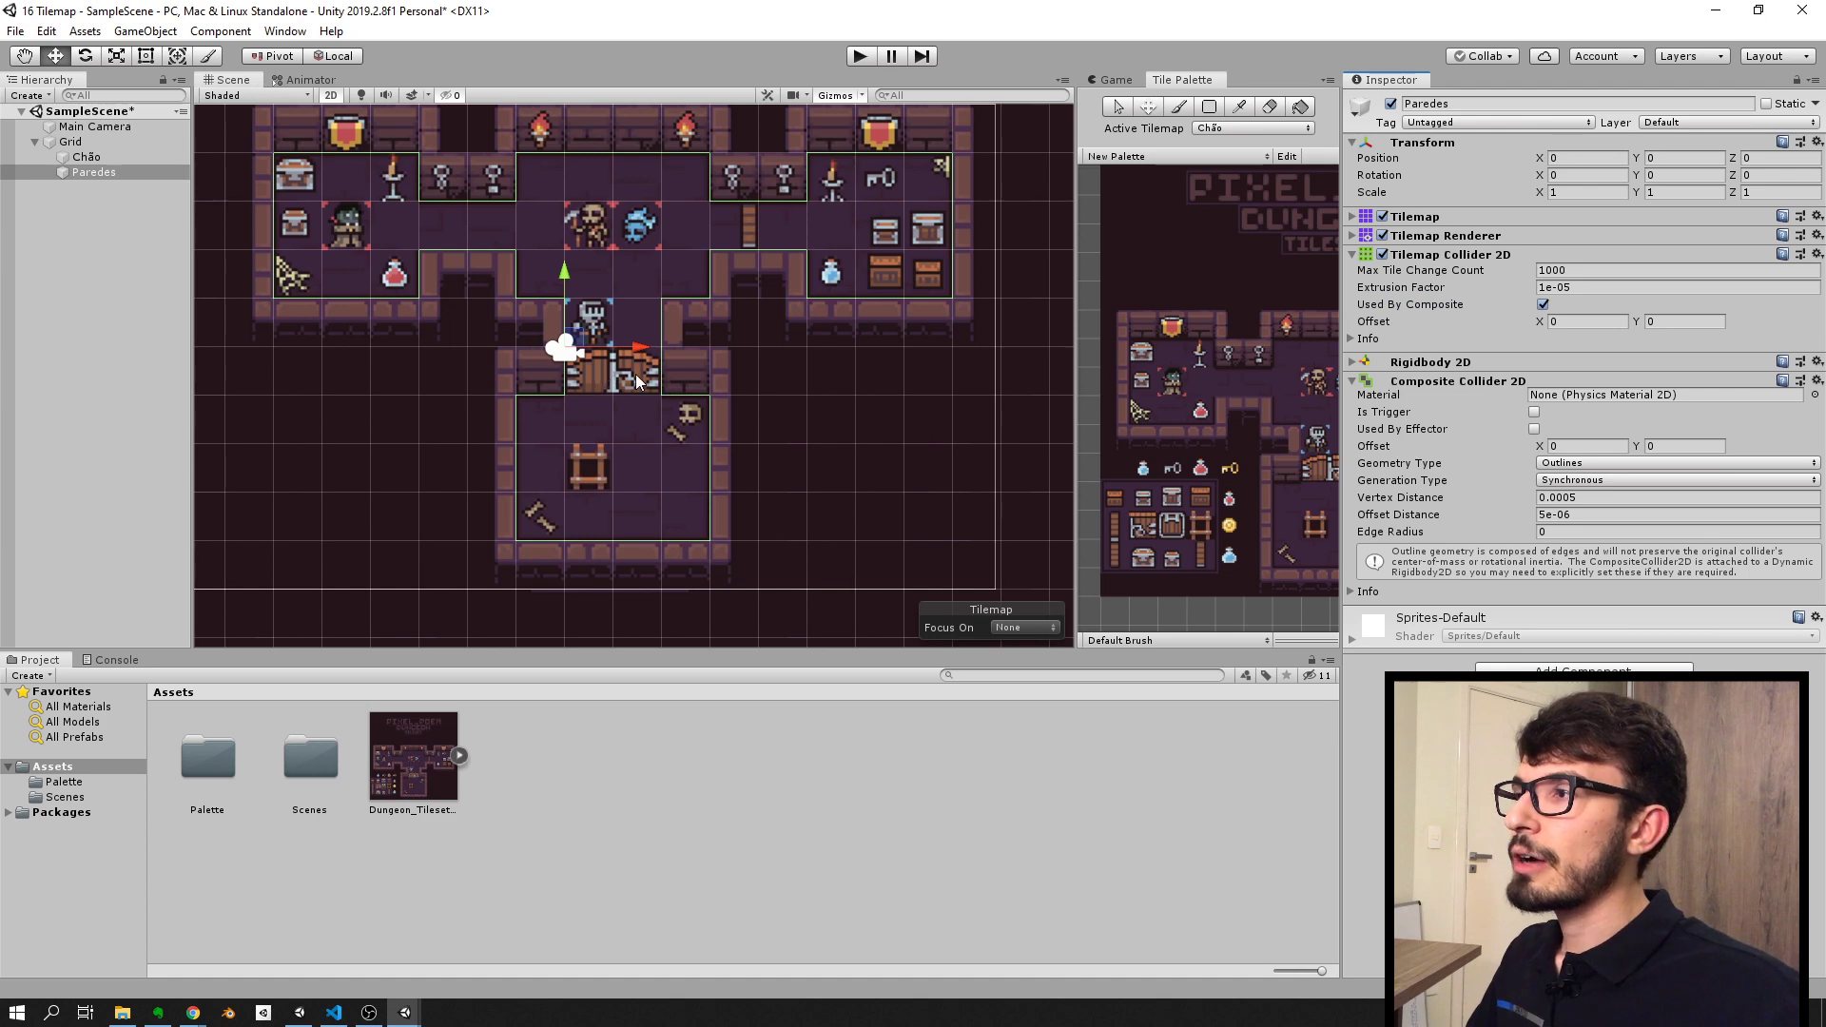
{"action": "scroll", "coordinate": [632, 371], "scroll_direction": "up", "scroll_amount": 2}
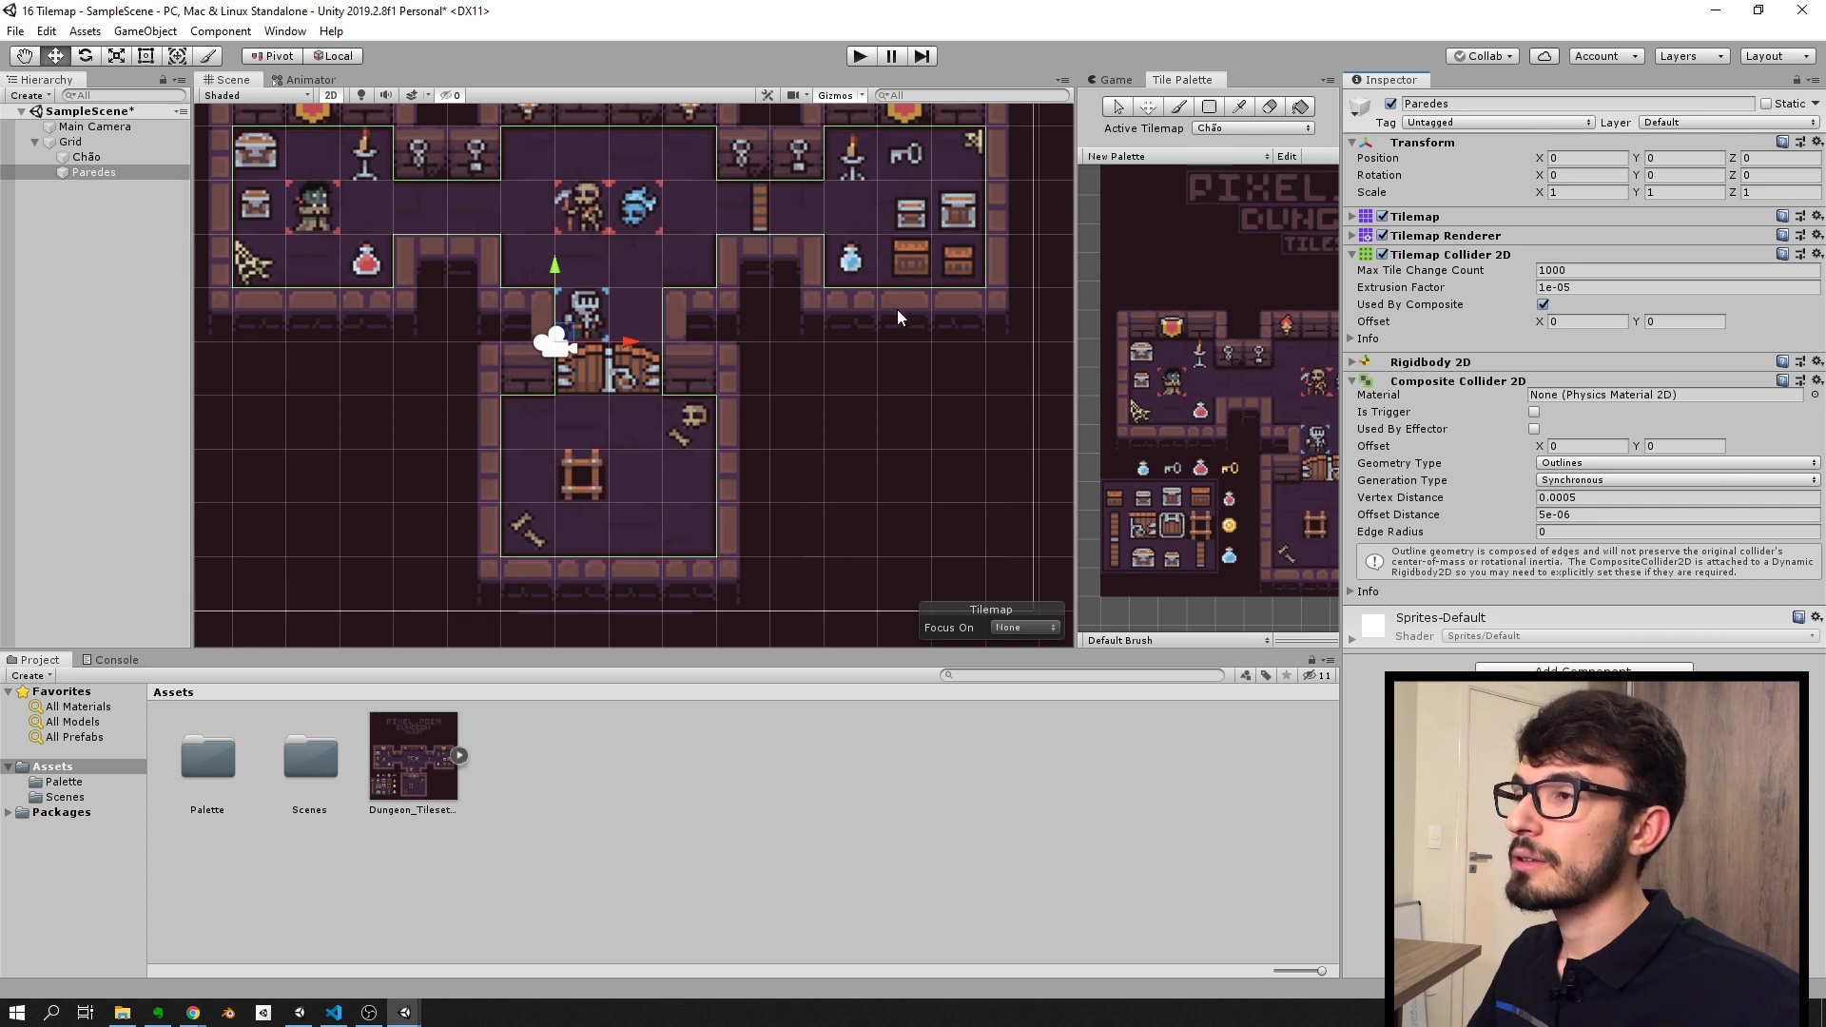
{"action": "middle_click_drag", "start_coordinate": [898, 310], "coordinate": [900, 390]}
{"action": "middle_click_drag", "start_coordinate": [720, 325], "coordinate": [826, 285]}
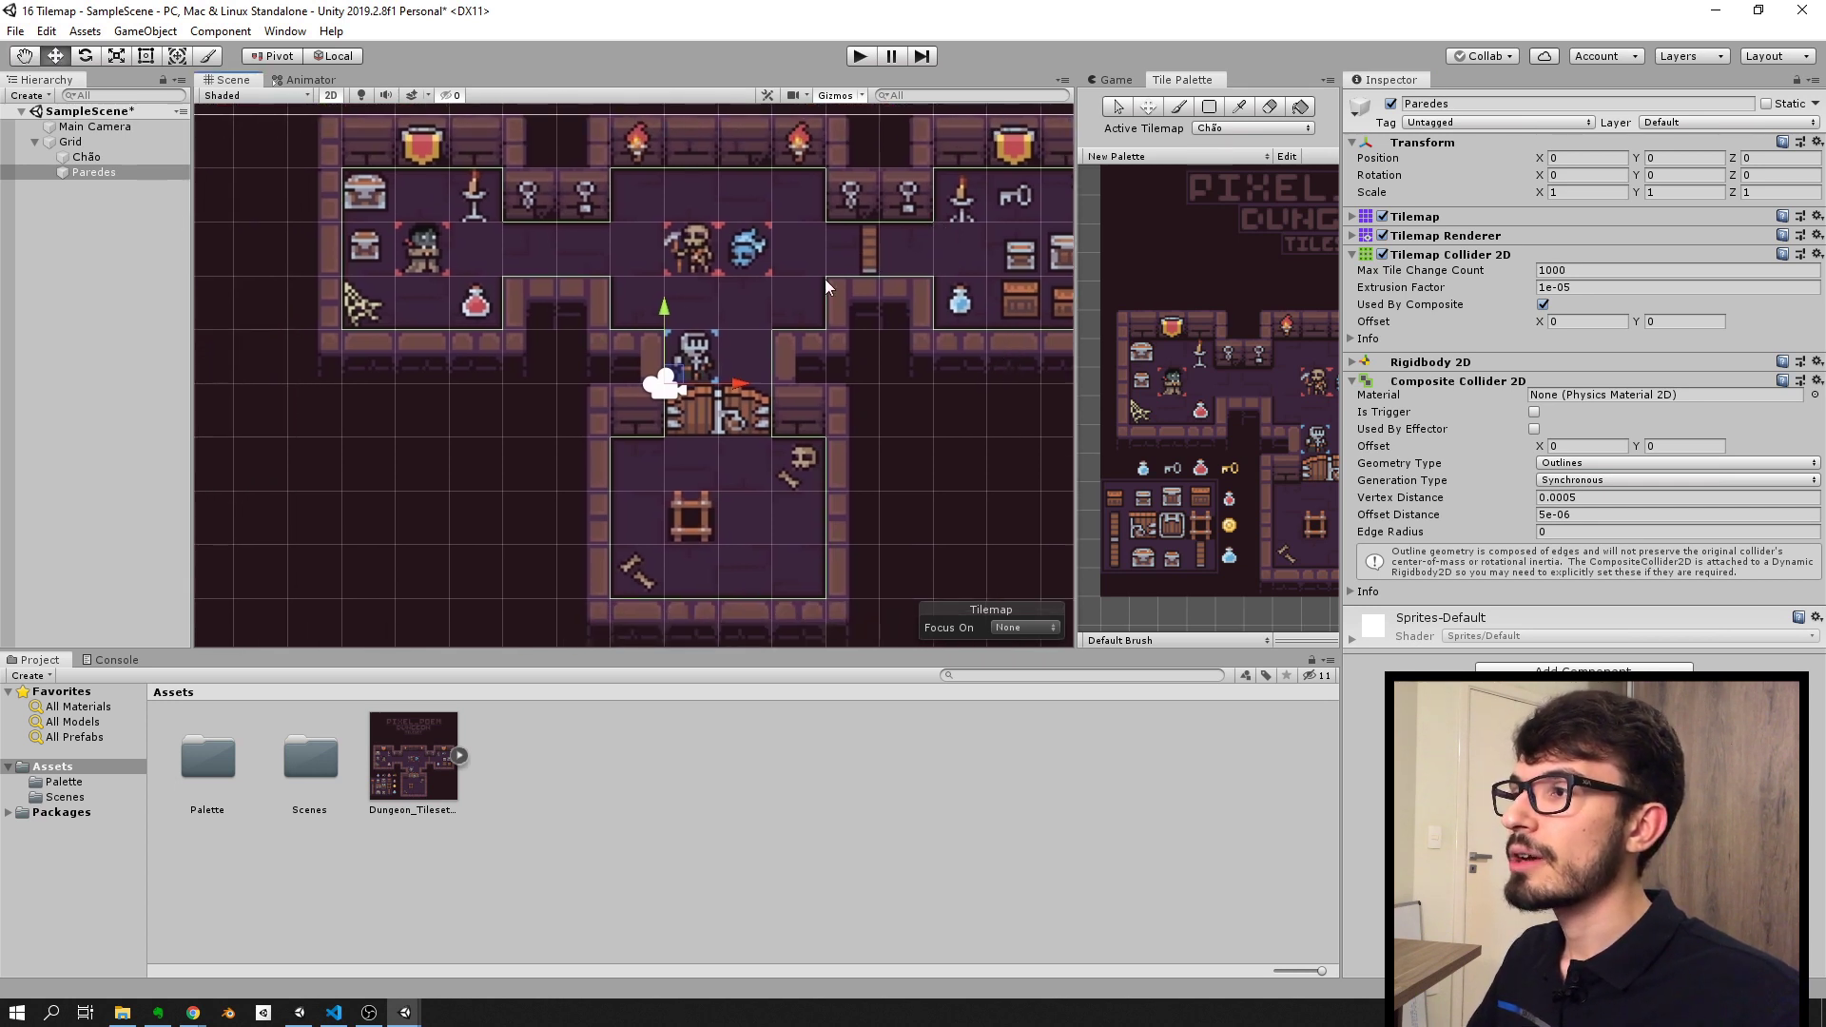
Step: Zoom around the dungeon and make the Scene view taller
{"action": "scroll", "coordinate": [550, 514], "scroll_direction": "down", "scroll_amount": 2}
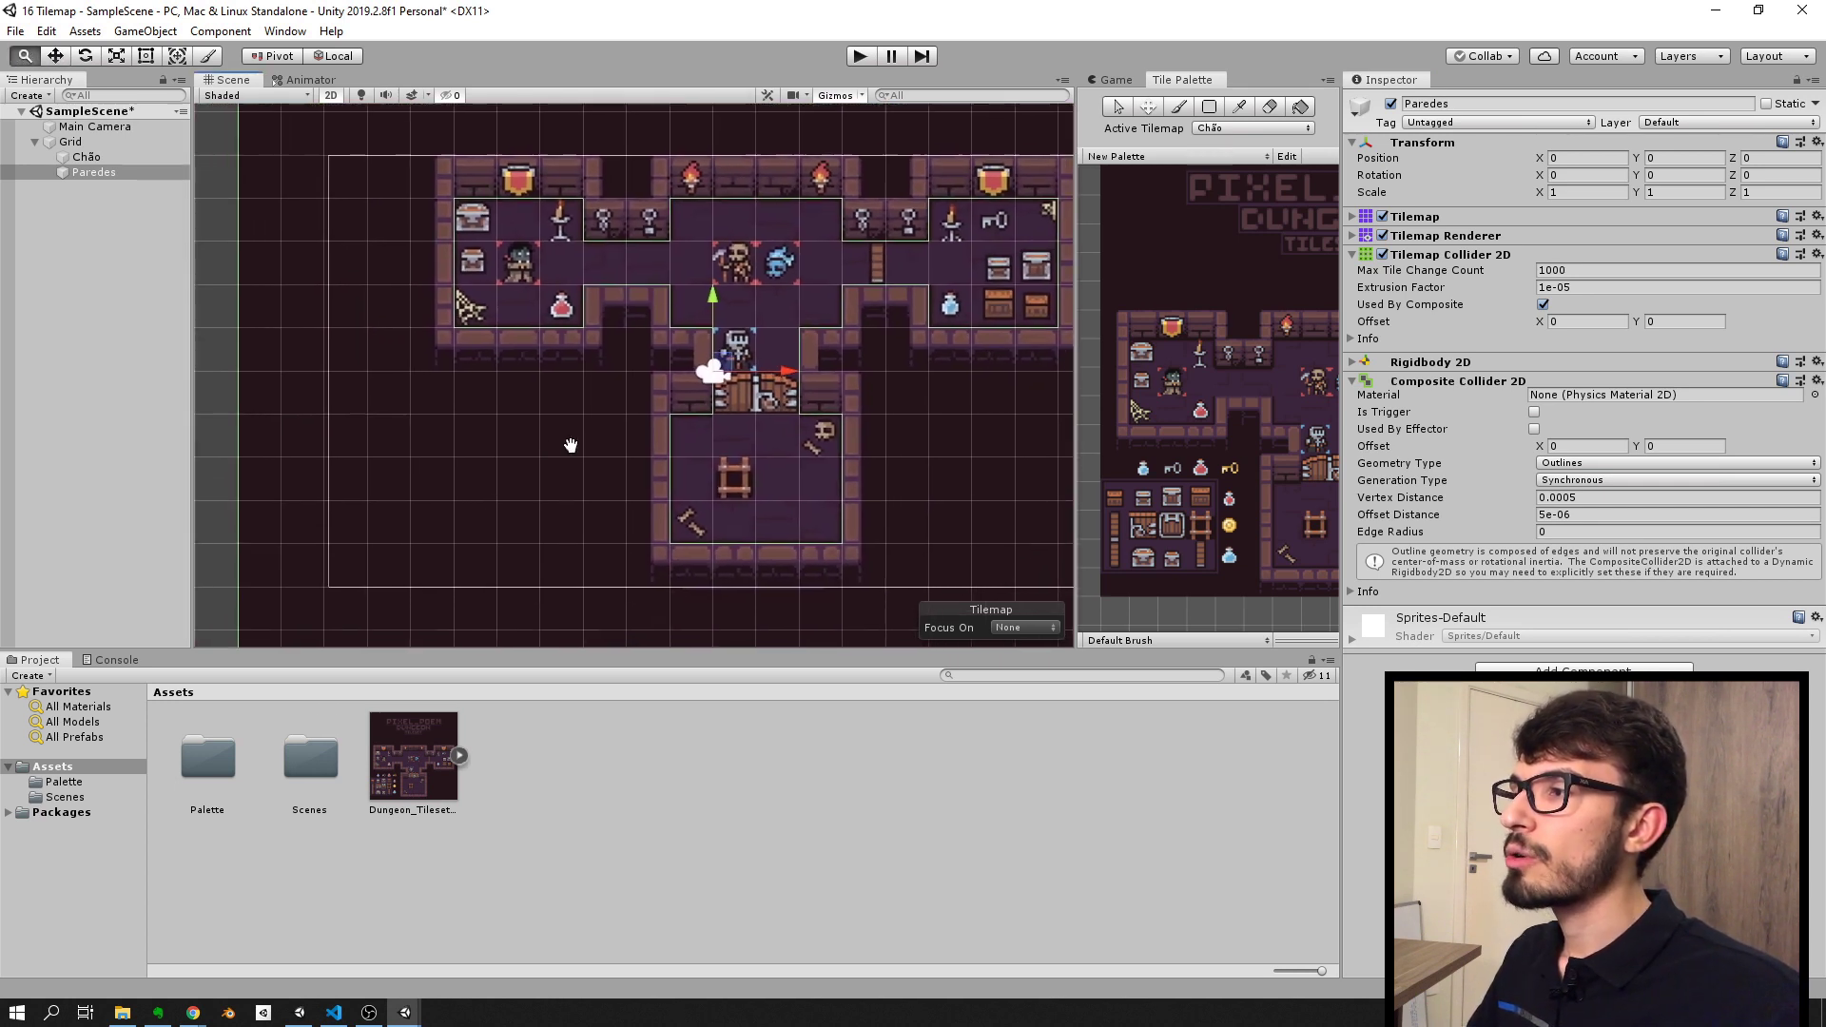
{"action": "scroll", "coordinate": [601, 354], "scroll_direction": "up", "scroll_amount": 4}
{"action": "scroll", "coordinate": [639, 458], "scroll_direction": "down", "scroll_amount": 2}
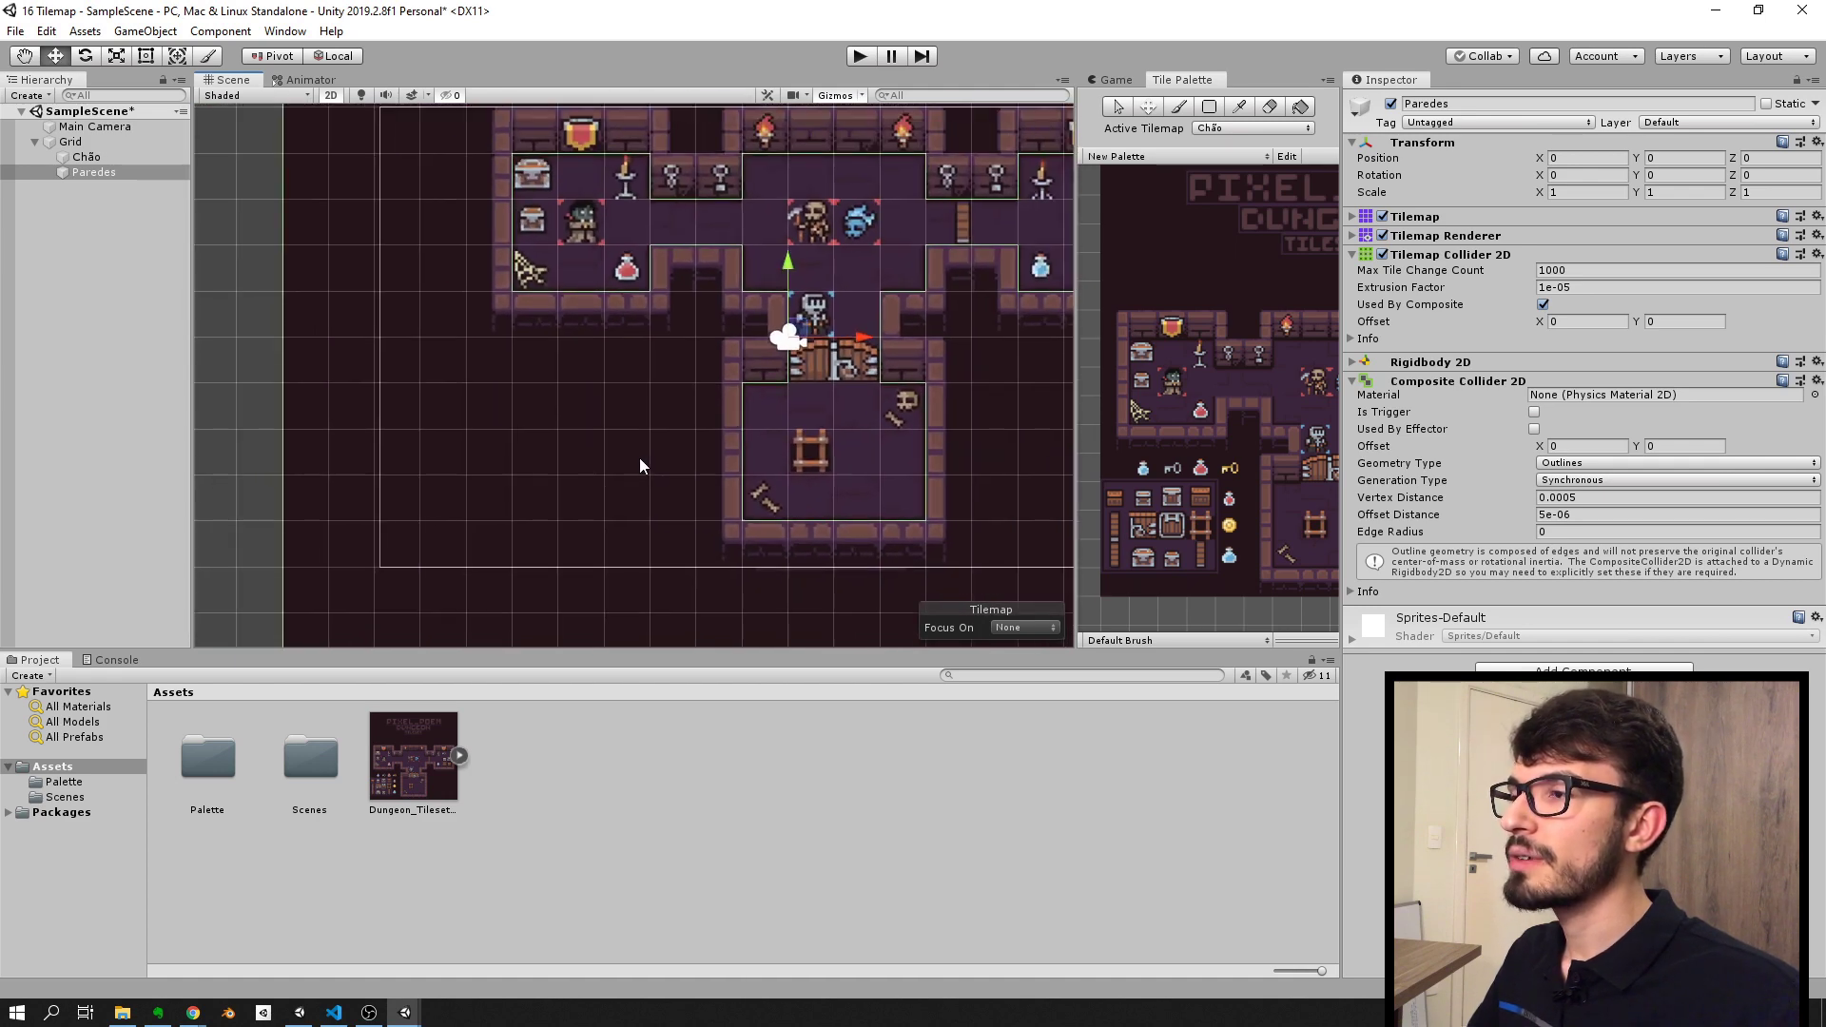
{"action": "scroll", "coordinate": [631, 439], "scroll_direction": "down", "scroll_amount": 2}
{"action": "scroll", "coordinate": [570, 441], "scroll_direction": "down", "scroll_amount": 1}
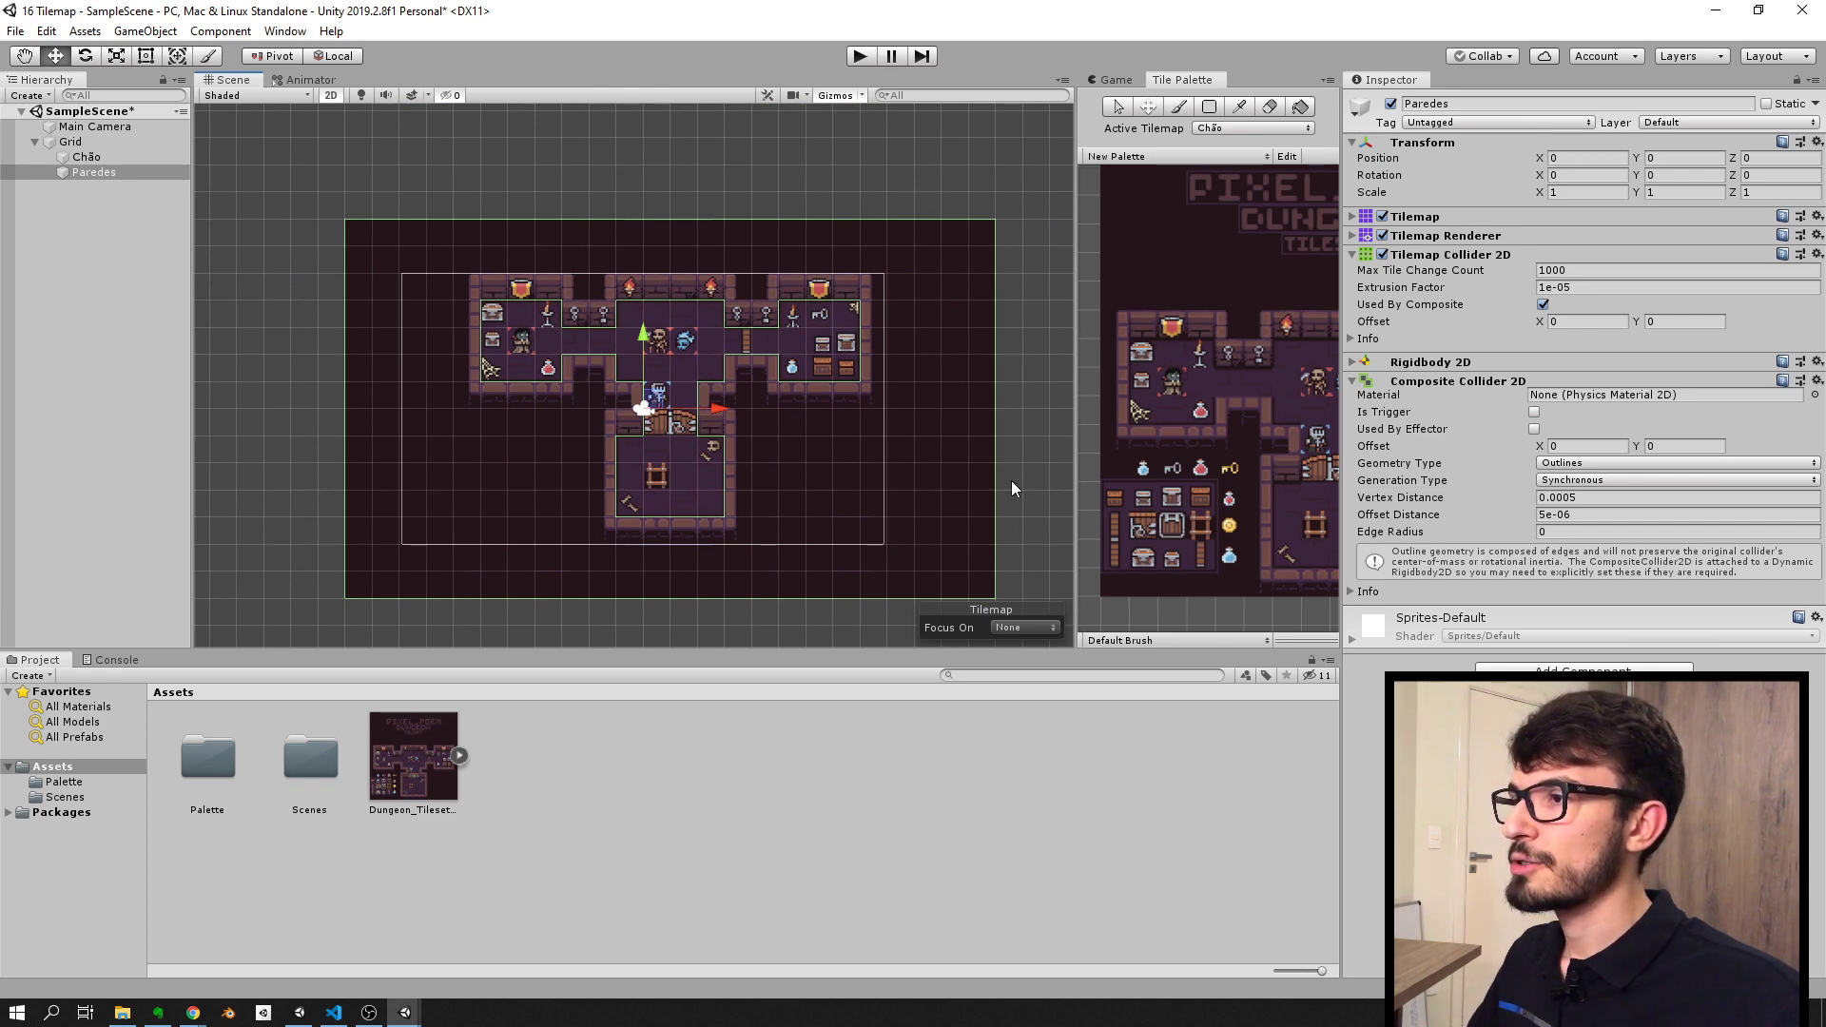
{"action": "scroll", "coordinate": [762, 385], "scroll_direction": "up", "scroll_amount": 2}
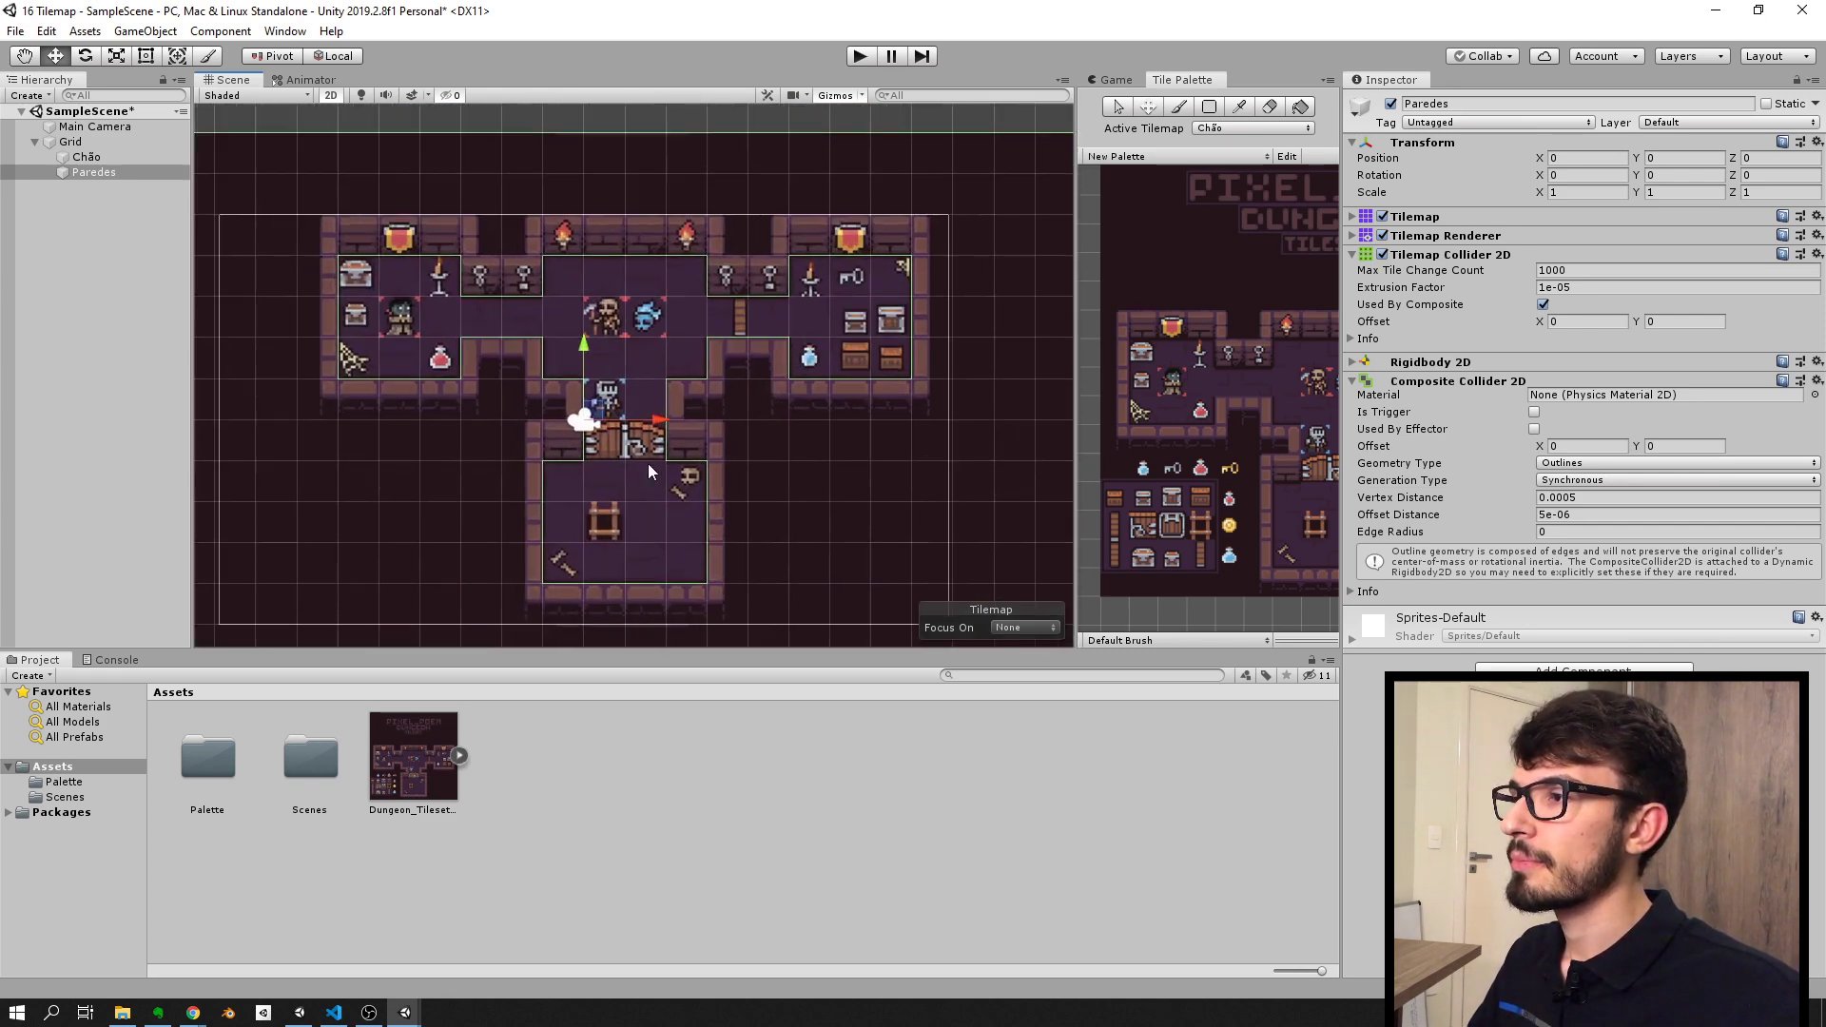
{"action": "scroll", "coordinate": [751, 392], "scroll_direction": "up", "scroll_amount": 2}
{"action": "scroll", "coordinate": [740, 400], "scroll_direction": "up", "scroll_amount": 1}
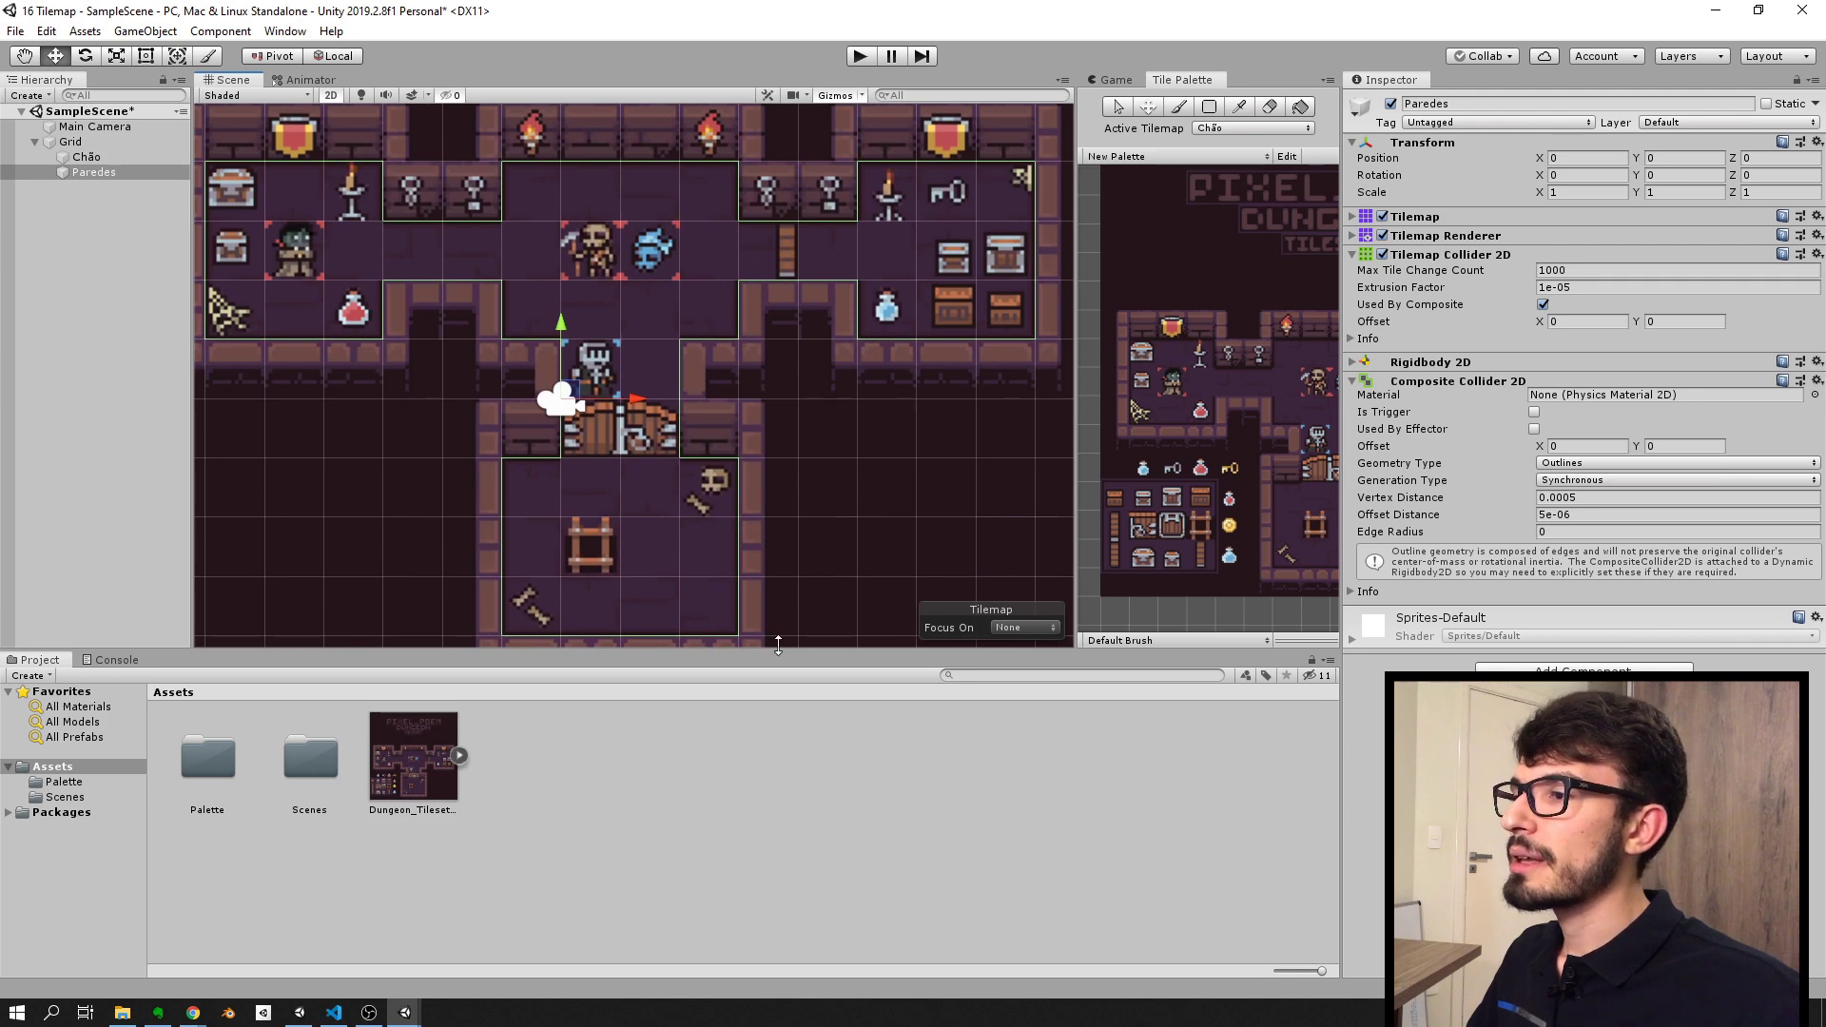
{"action": "left_click_drag", "start_coordinate": [776, 650], "coordinate": [776, 721]}
{"action": "scroll", "coordinate": [773, 455], "scroll_direction": "down", "scroll_amount": 2}
{"action": "scroll", "coordinate": [756, 409], "scroll_direction": "down", "scroll_amount": 1}
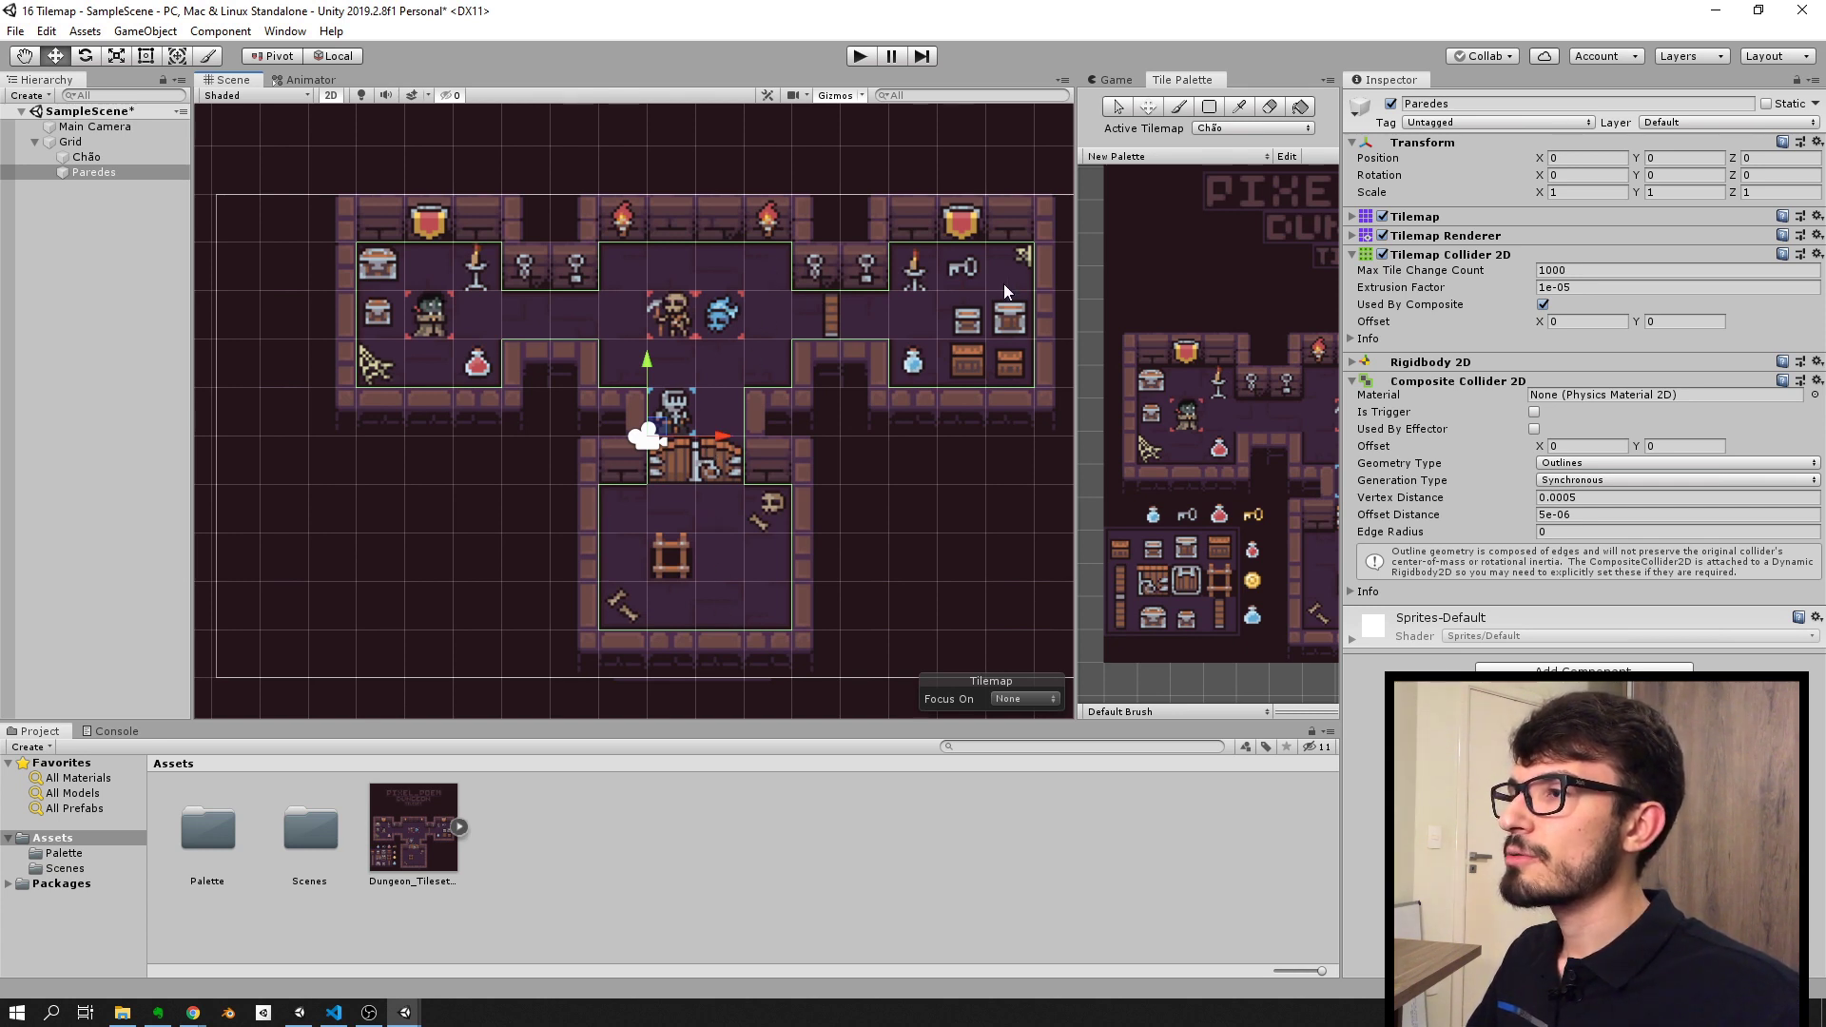
{"action": "scroll", "coordinate": [817, 381], "scroll_direction": "down", "scroll_amount": 1}
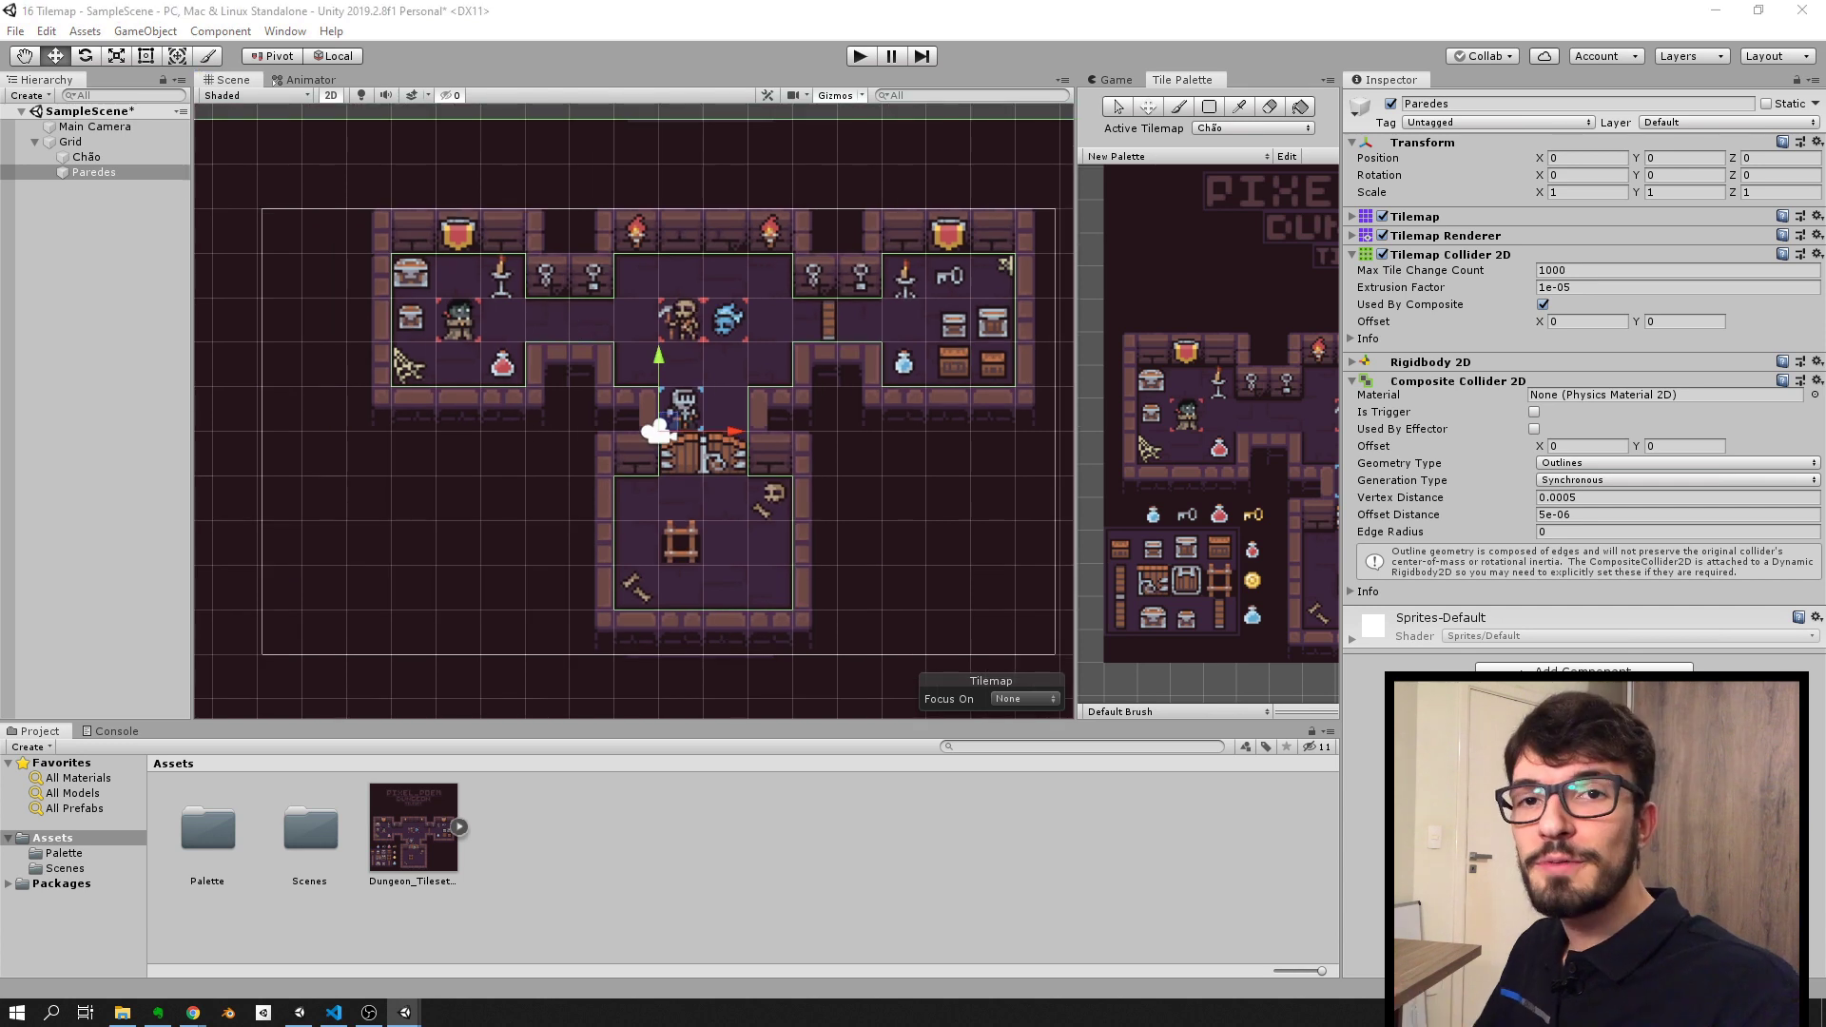